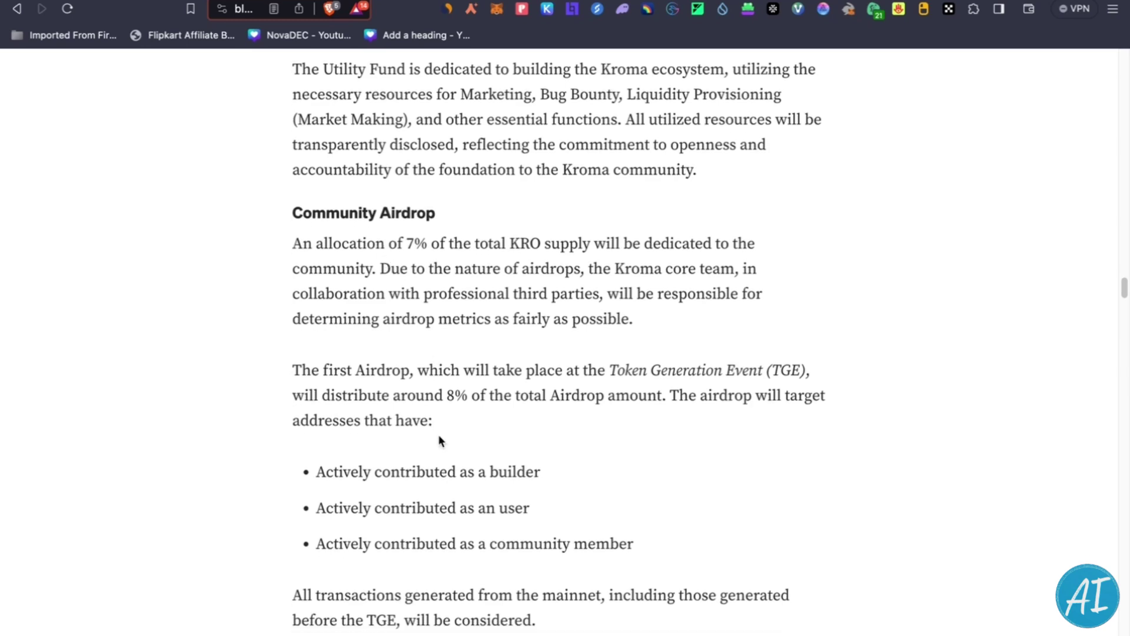
Read the article's Community Airdrop section, covering the KRO allocation and the contributor groups targeted by the first airdrop.
scroll(438, 433, "down", 3)
left_click_drag(337, 296, 542, 298)
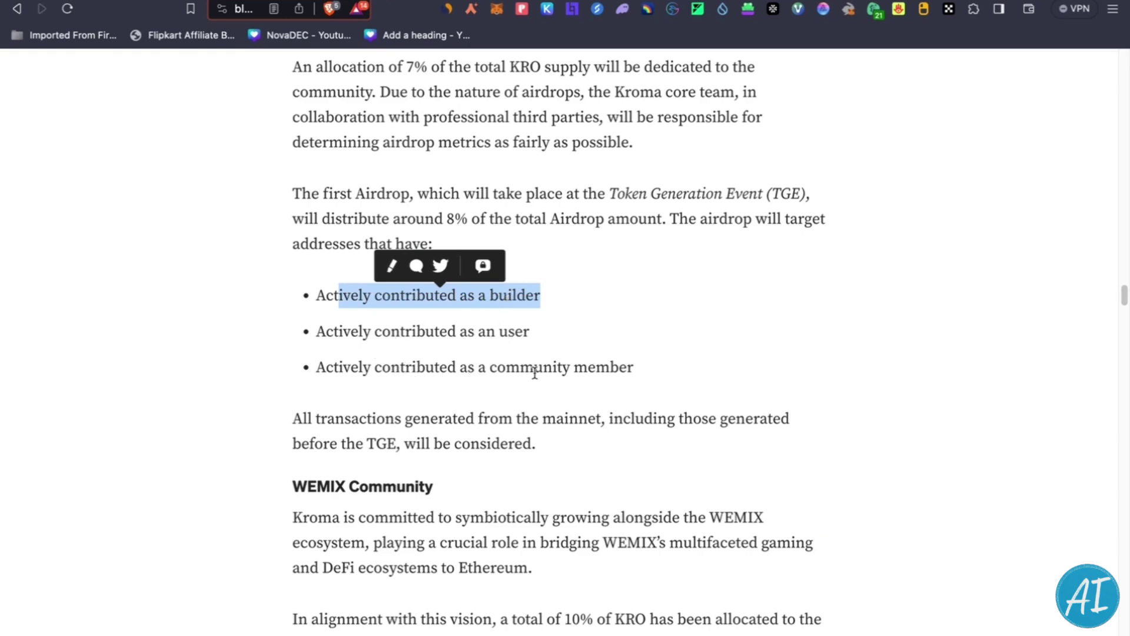
left_click_drag(535, 371, 595, 369)
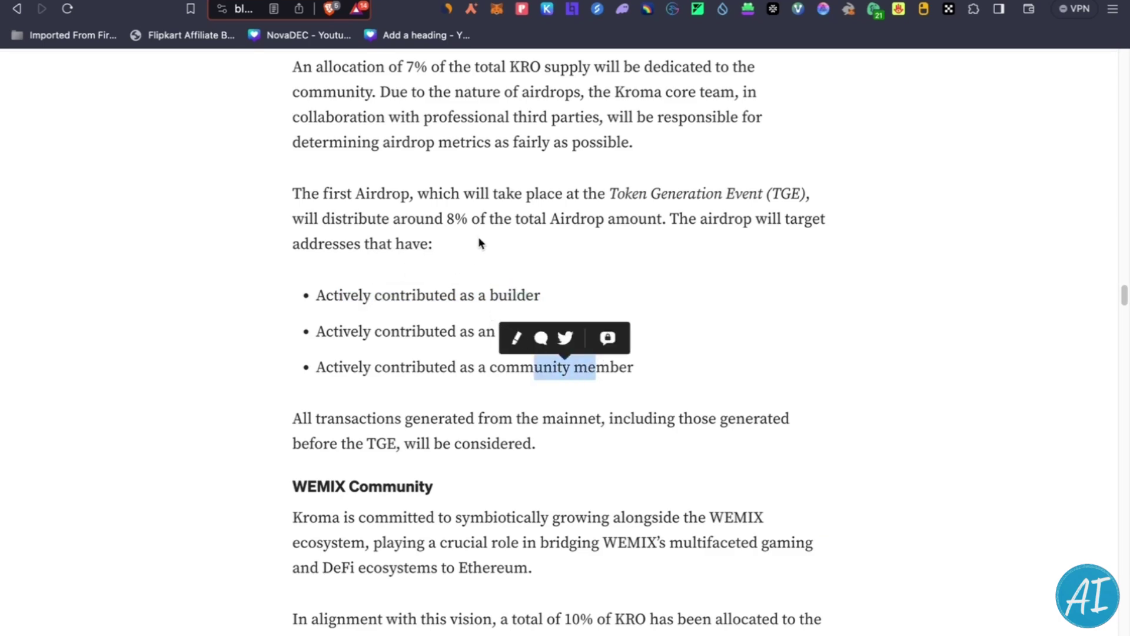
scroll(478, 239, "up", 5)
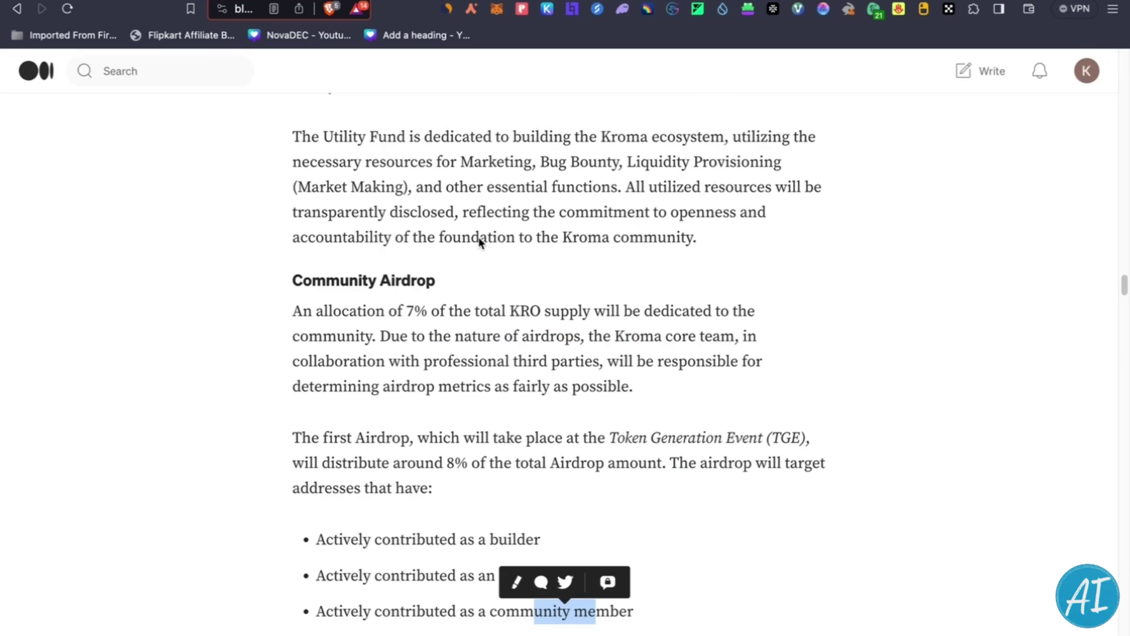
left_click(419, 328)
scroll(431, 339, "down", 2)
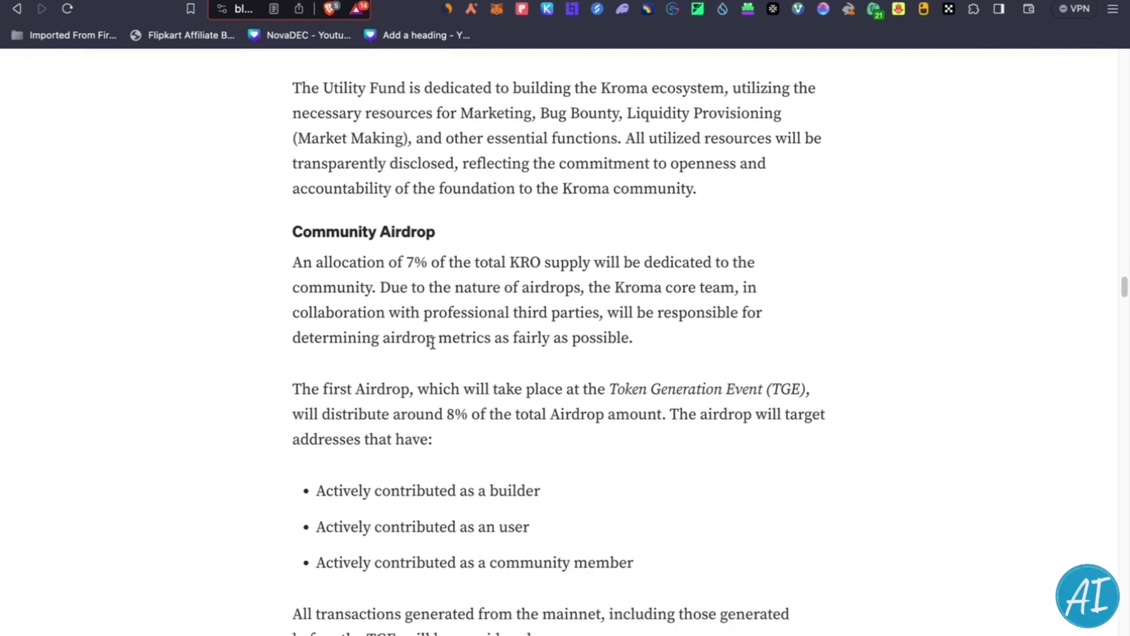
scroll(429, 453, "down", 1)
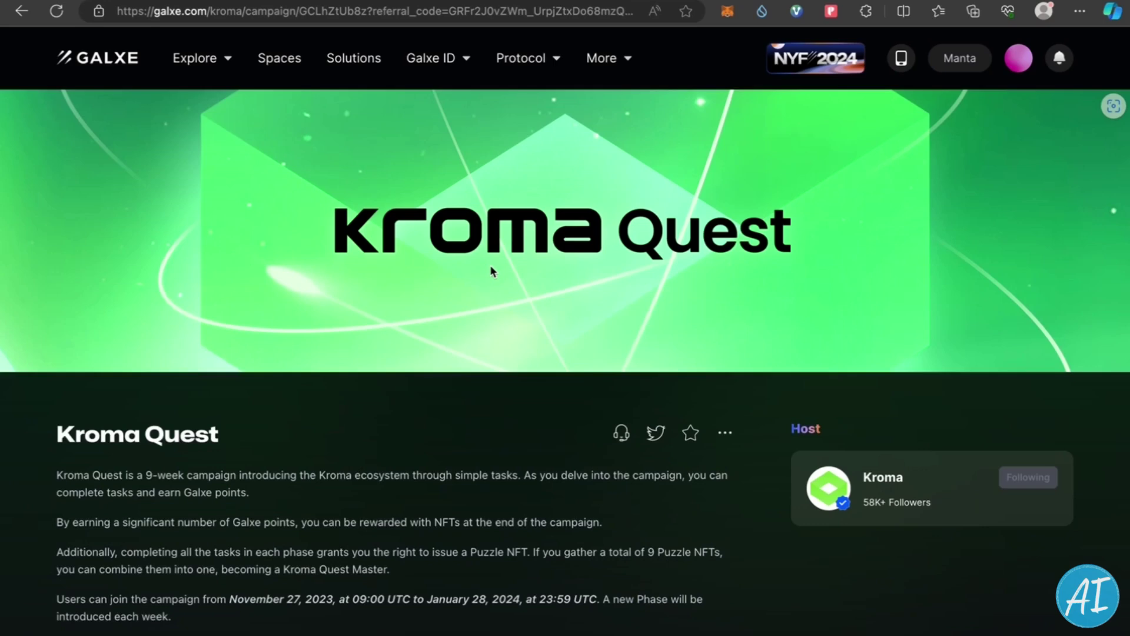
Examine the Kroma Quest campaign description on Galxe, including its rewards, participation dates and the Phase 1 task list.
scroll(598, 436, "down", 1)
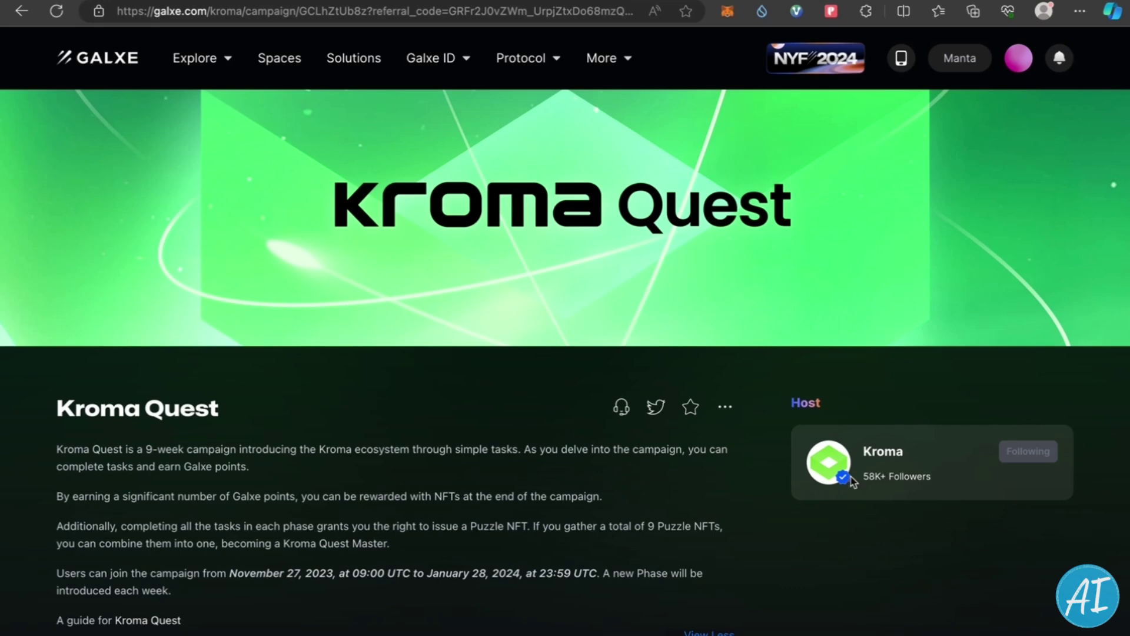
scroll(89, 389, "down", 2)
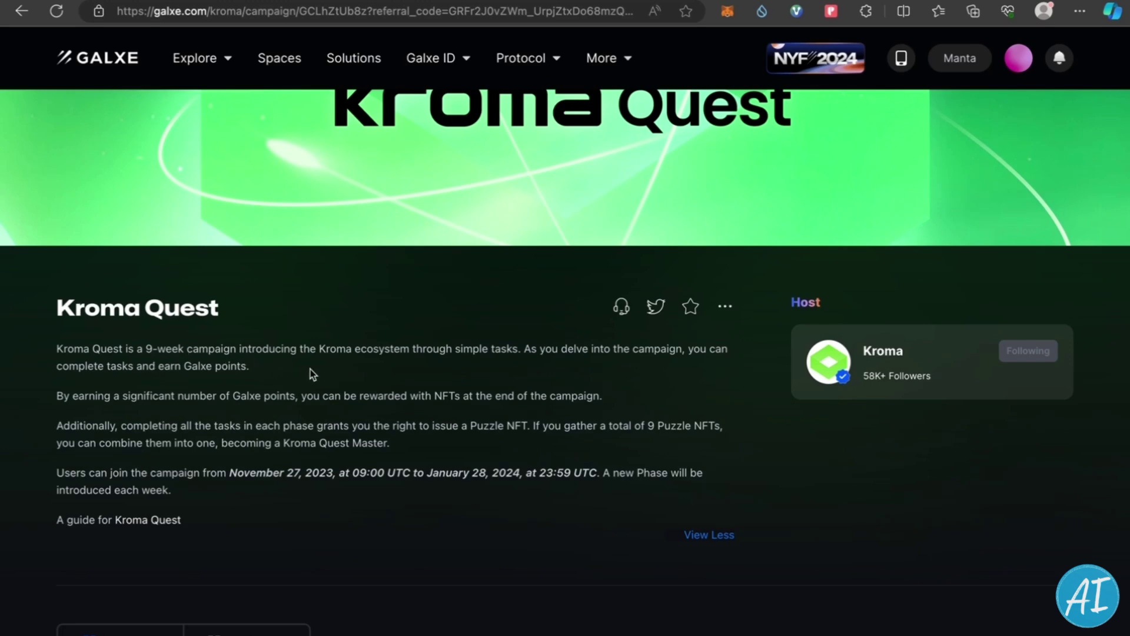
left_click_drag(247, 395, 298, 396)
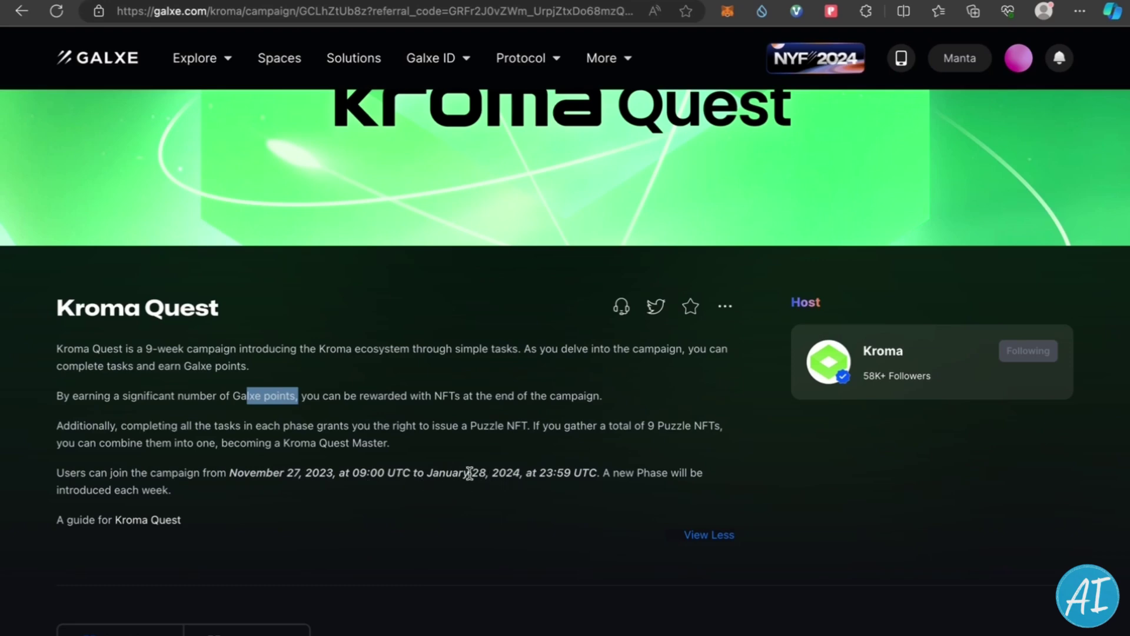
left_click(376, 412)
scroll(333, 513, "down", 5)
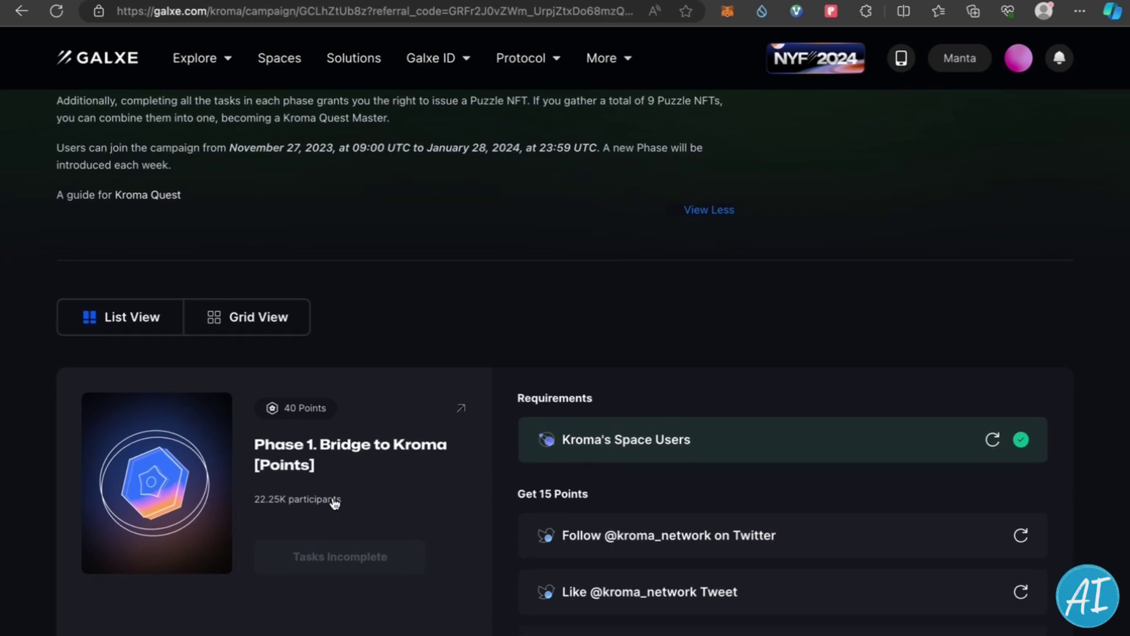
scroll(336, 502, "down", 2)
scroll(336, 498, "down", 1)
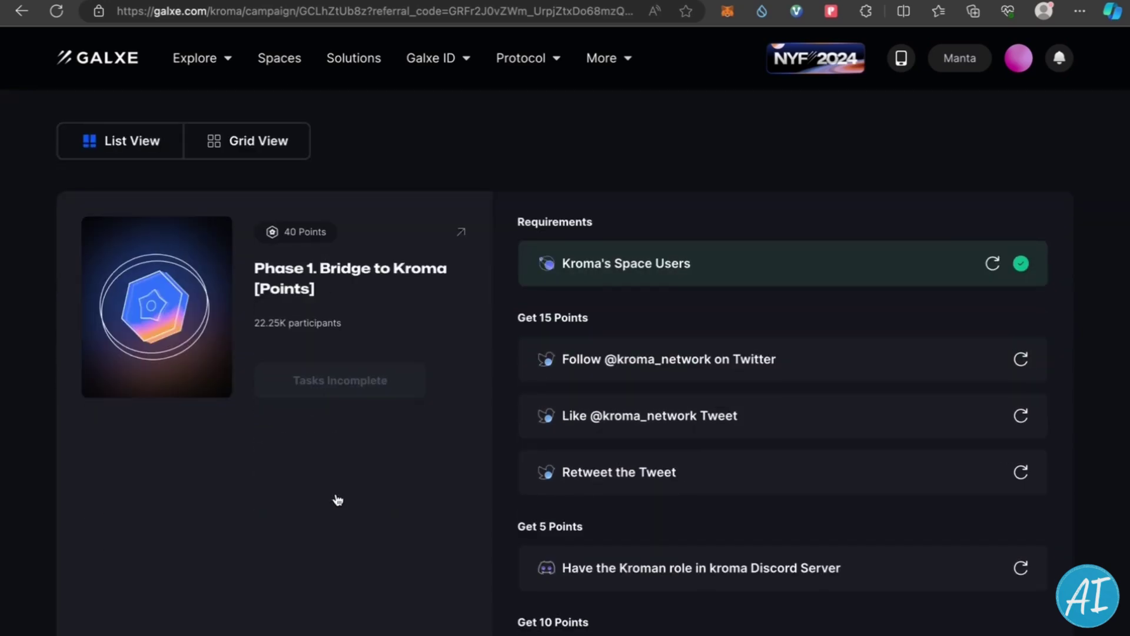
scroll(337, 497, "up", 4)
scroll(340, 501, "up", 1)
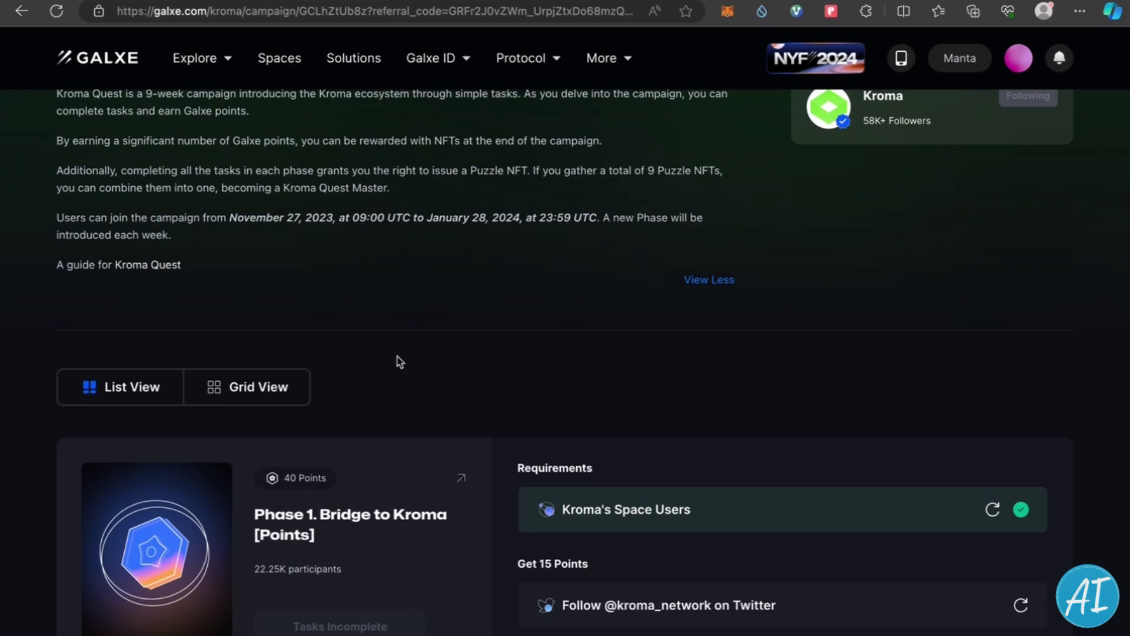
scroll(397, 371, "down", 1)
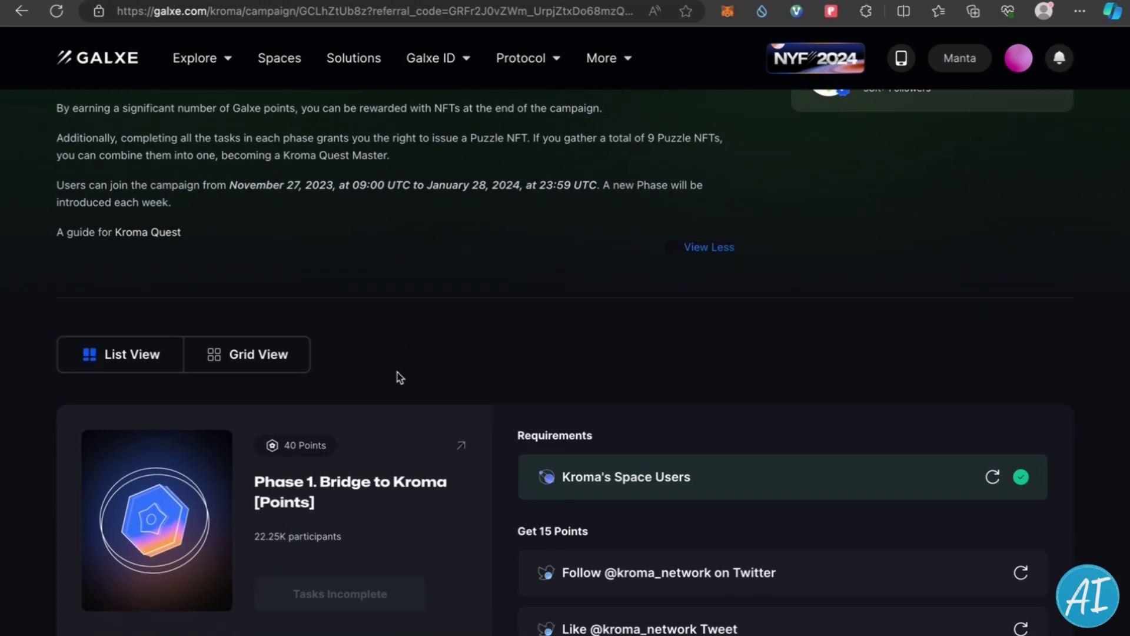
scroll(399, 376, "up", 1)
scroll(400, 377, "up", 1)
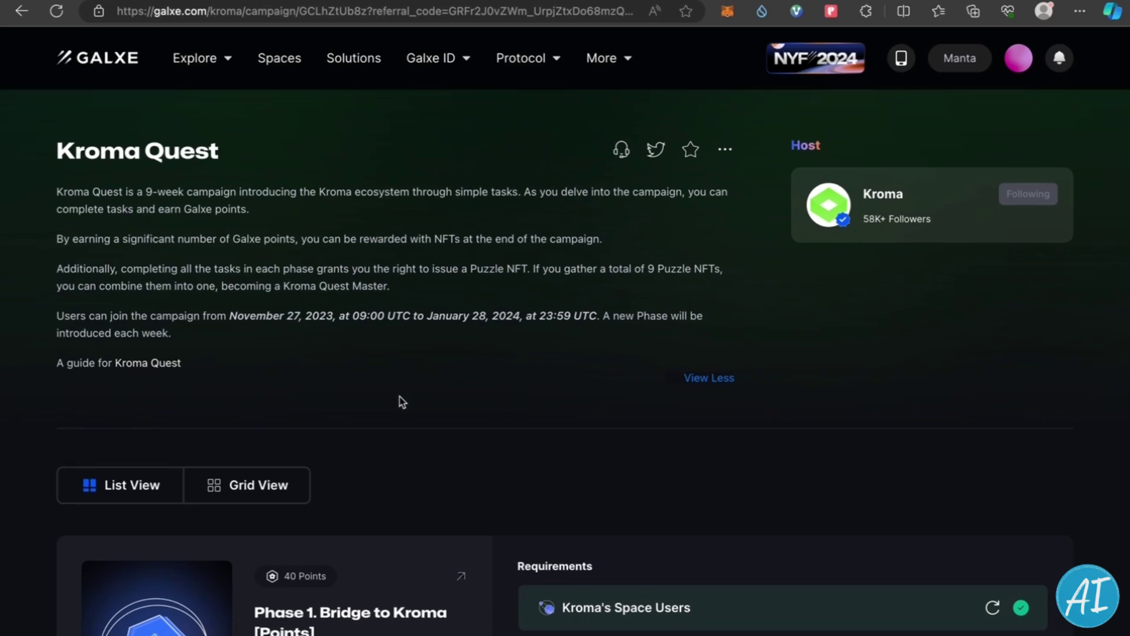
scroll(399, 401, "down", 5)
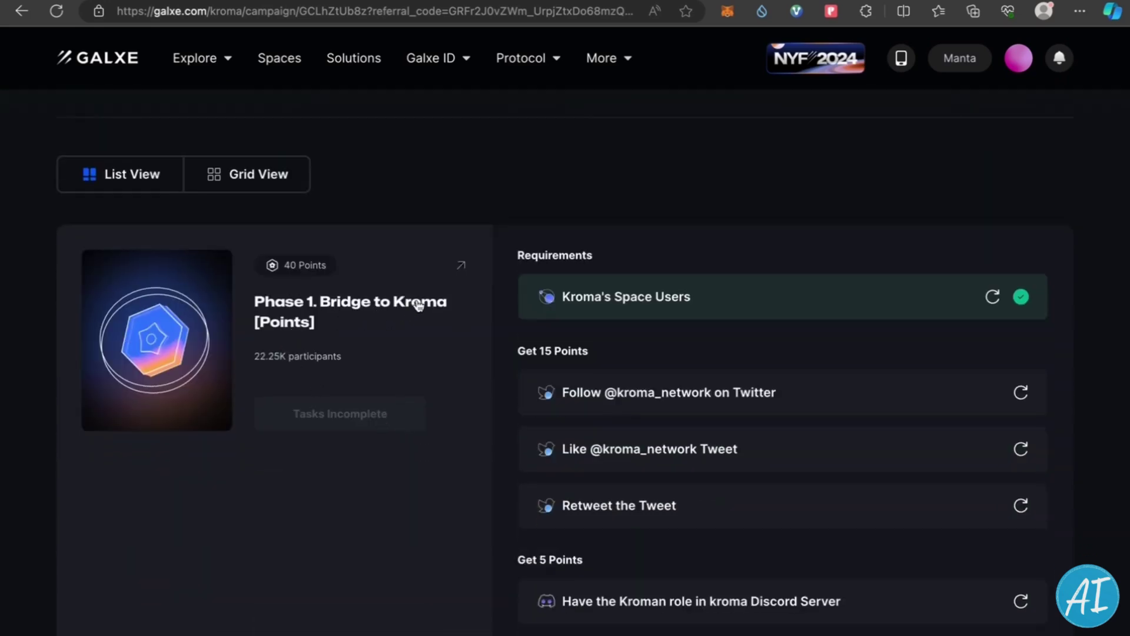
Open the Phase 1 Bridge to Kroma [Points] quest and review its social, Discord, quiz and bridging tasks.
left_click(465, 261)
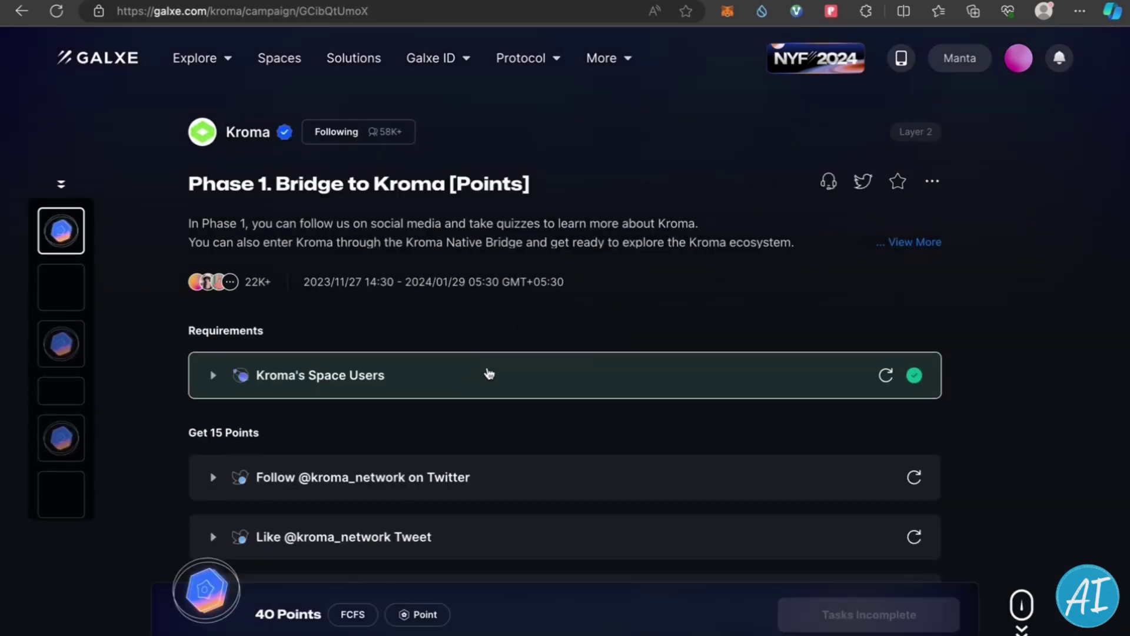
scroll(477, 398, "down", 1)
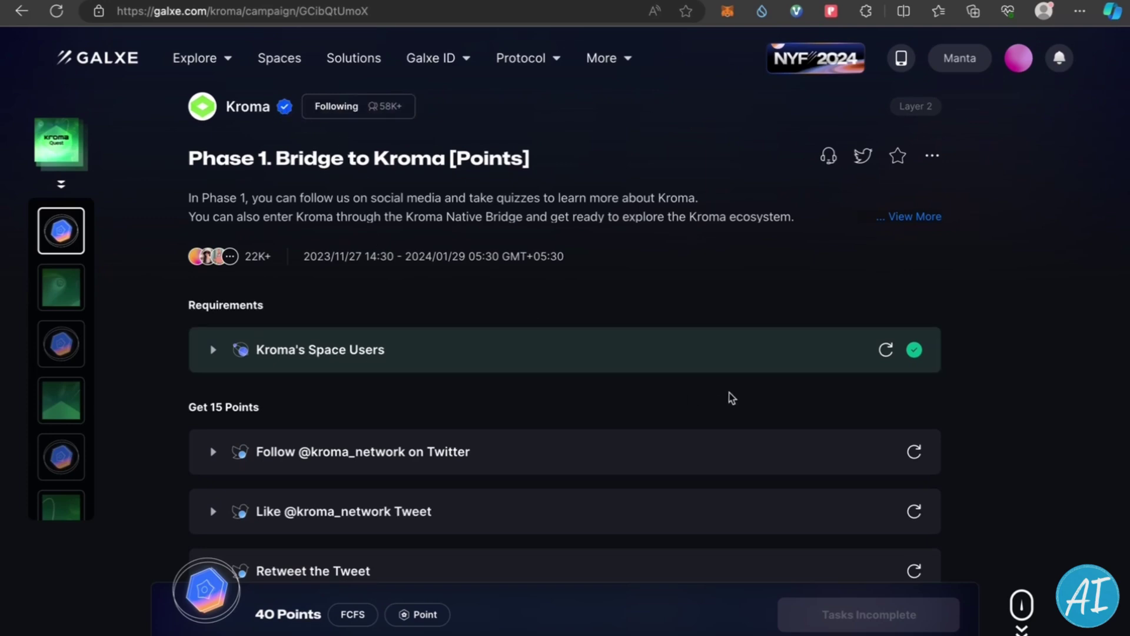
scroll(533, 350, "down", 5)
scroll(533, 350, "up", 2)
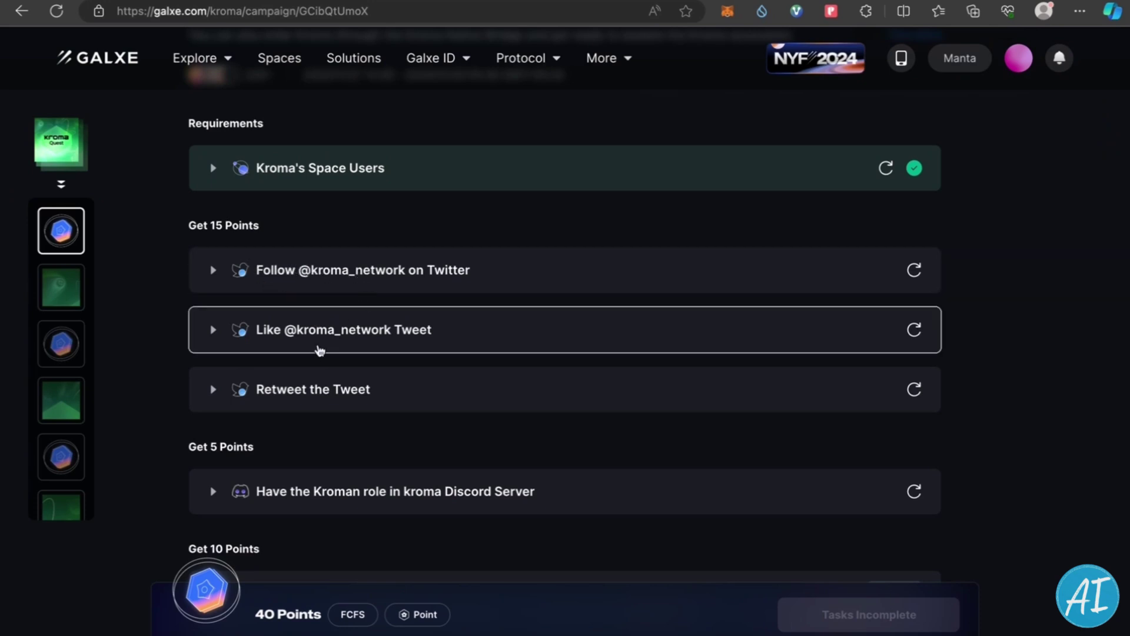
scroll(306, 398, "down", 2)
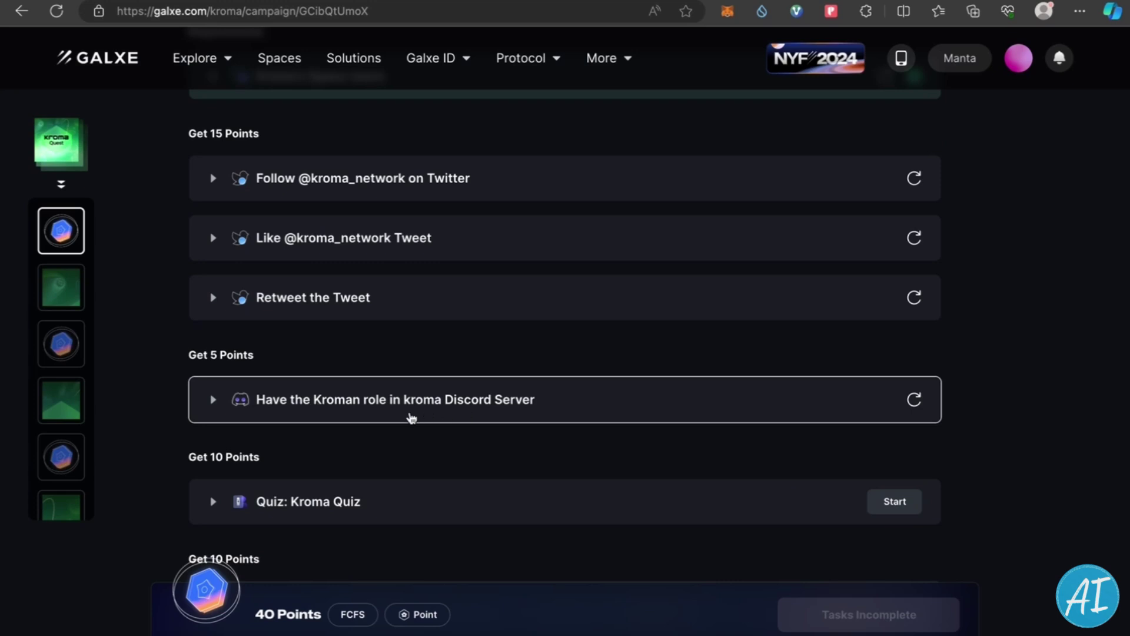
scroll(373, 418, "down", 2)
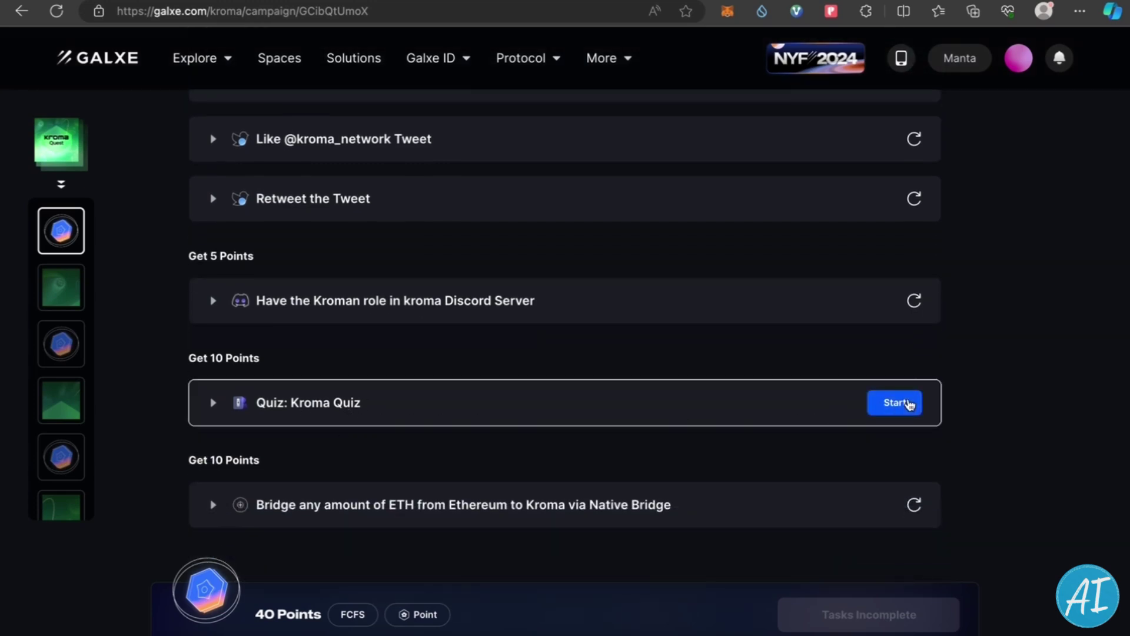
Complete and submit the three-question Kroma Quiz, answering Yes to questions 1 and 3.
left_click(898, 402)
scroll(447, 450, "down", 1)
left_click(259, 400)
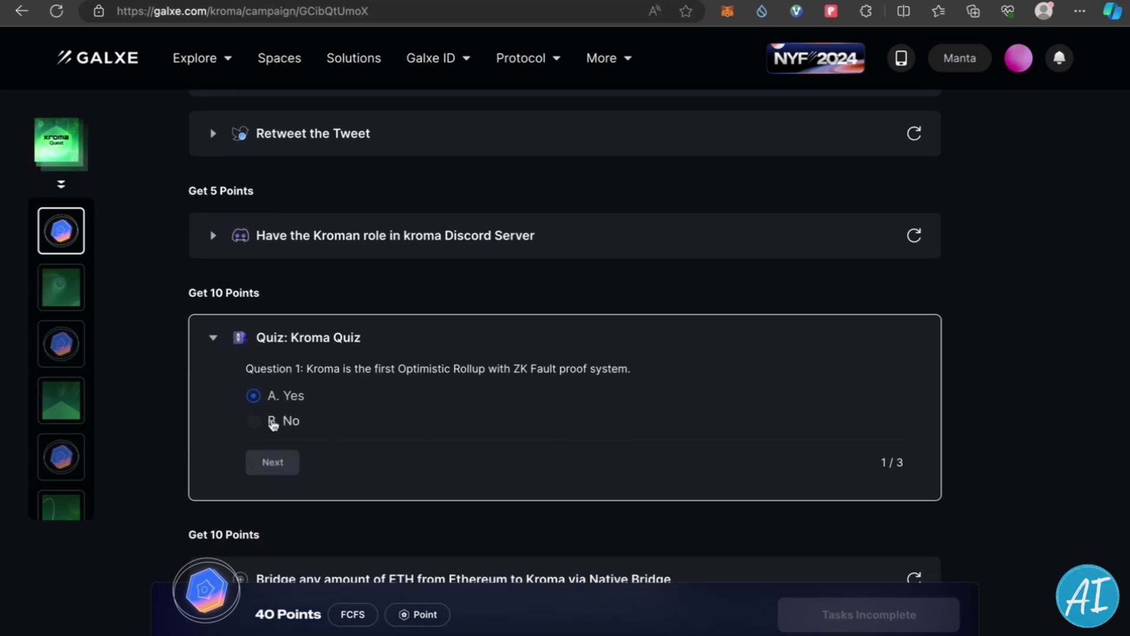
left_click(272, 461)
left_click(289, 396)
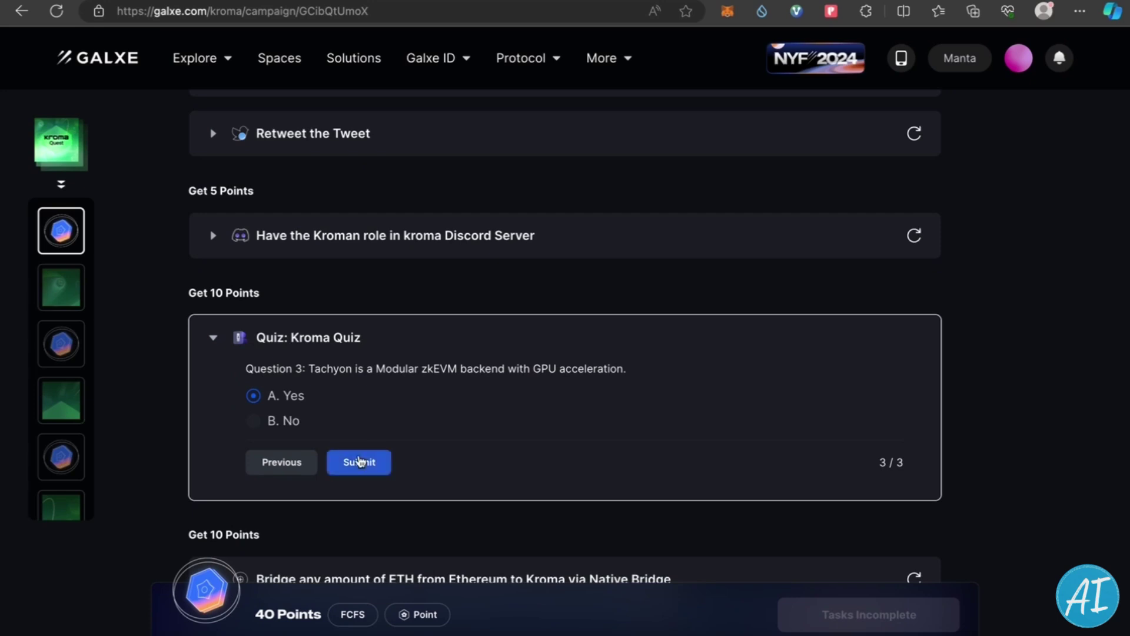
left_click(359, 463)
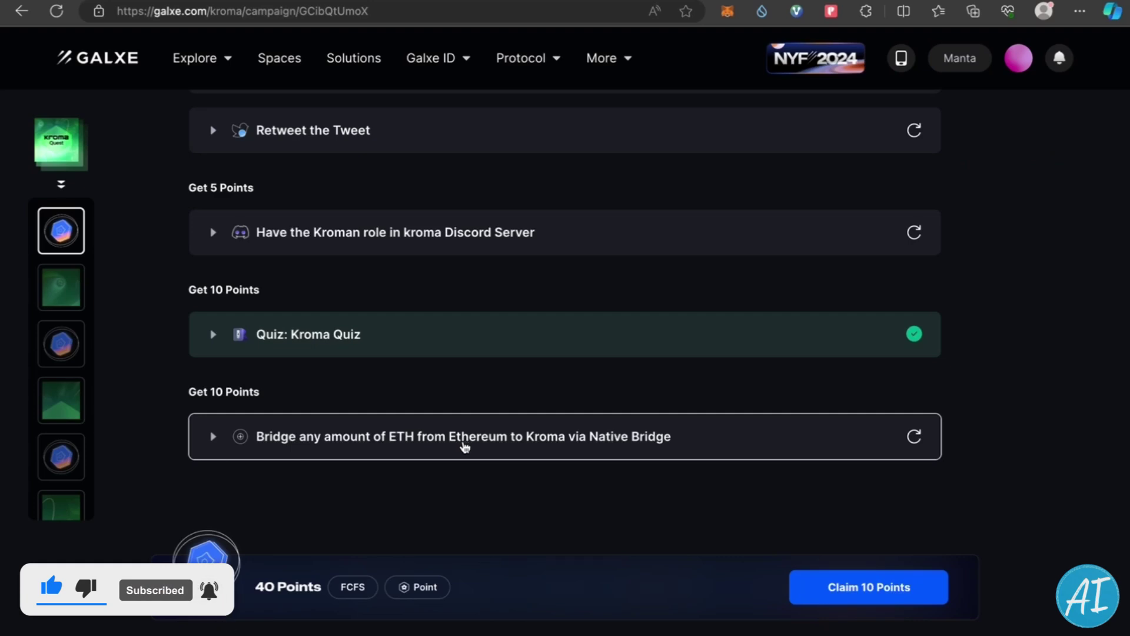
Open the Kroma native bridge from the ETH bridging task and connect the MetaMask wallet to it.
left_click(463, 441)
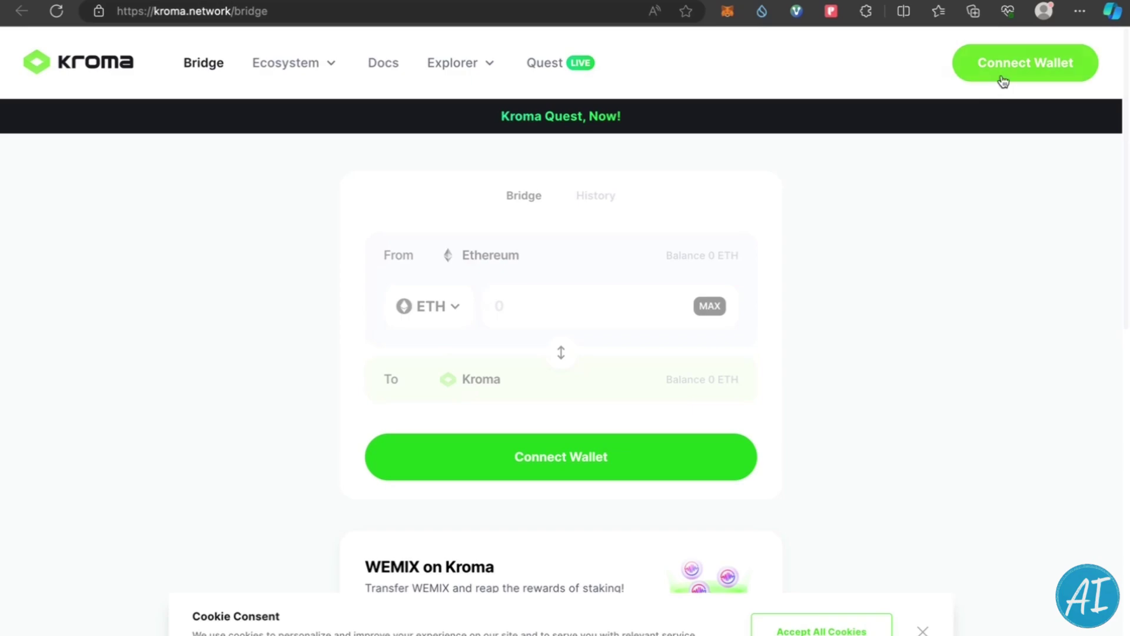
left_click(1005, 77)
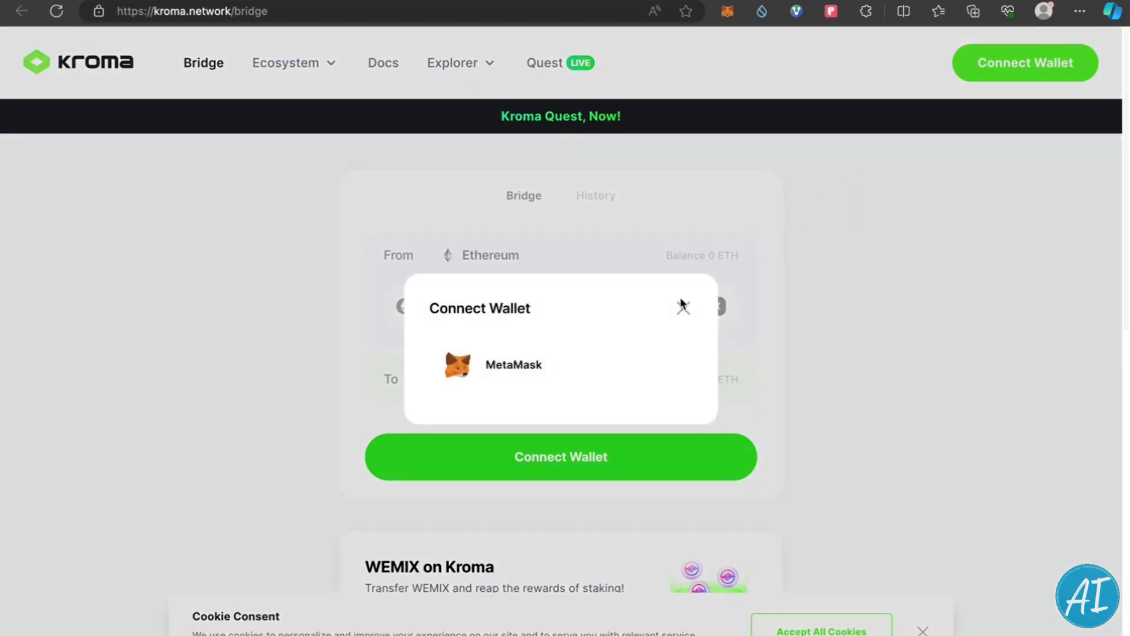
left_click(586, 360)
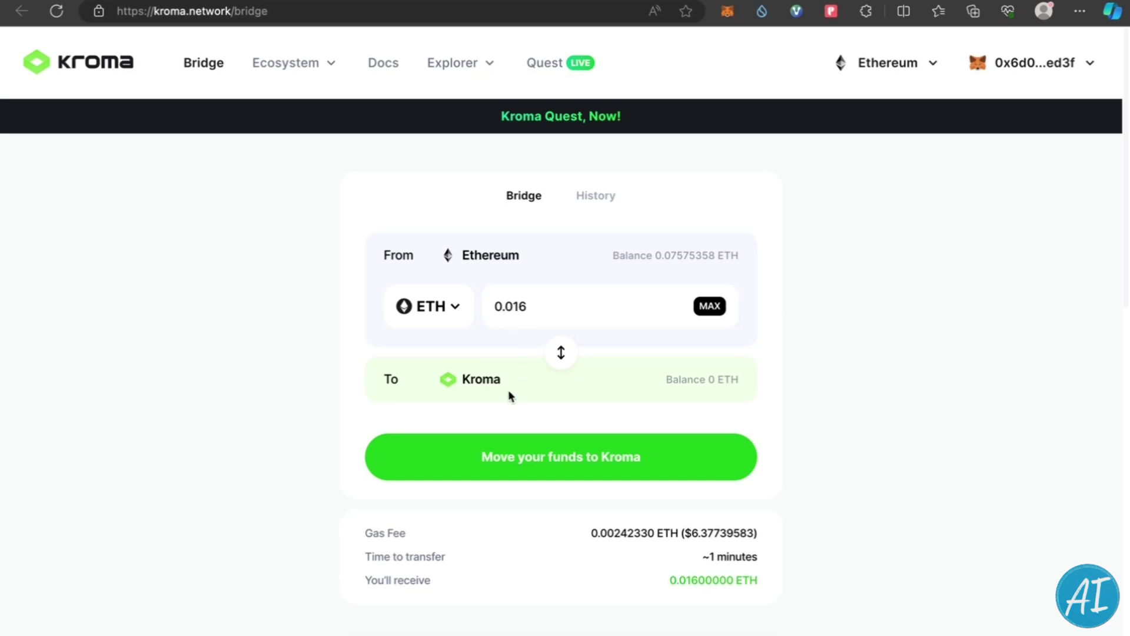
Bridge 0.016 ETH from Ethereum to Kroma, approve the deposit transaction in MetaMask and dismiss the deposit summary.
left_click(604, 467)
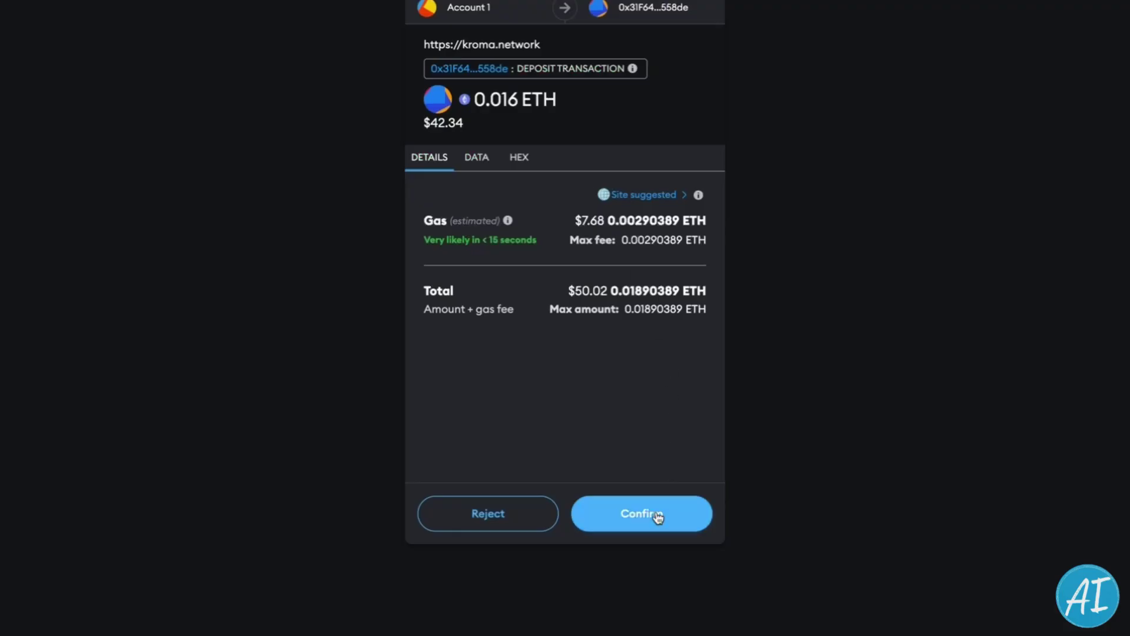
left_click(657, 516)
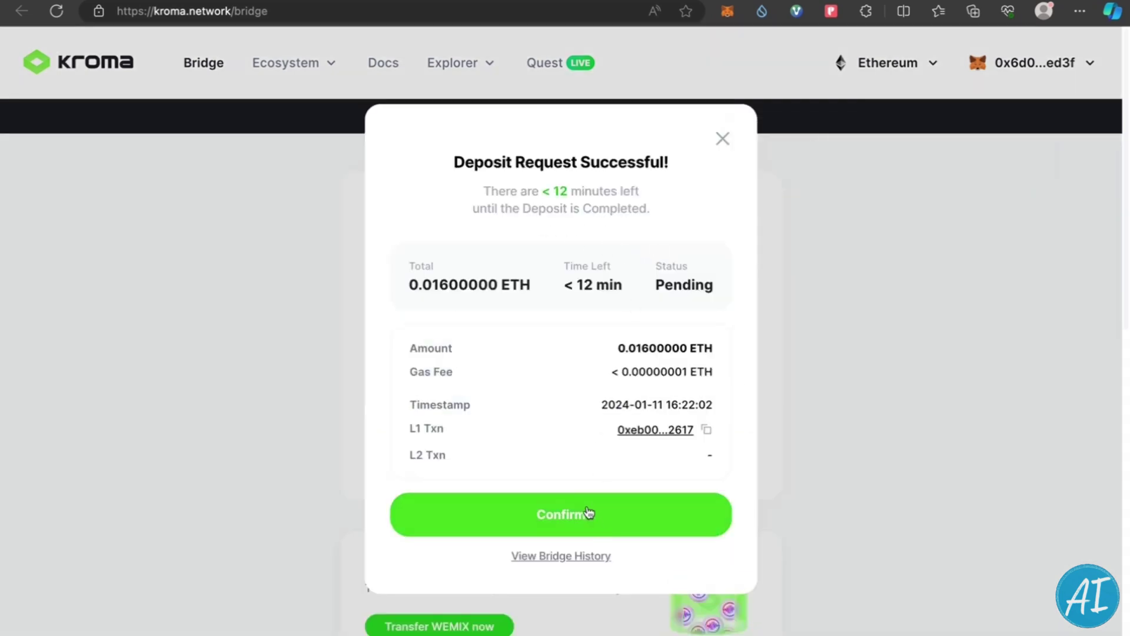
left_click(592, 518)
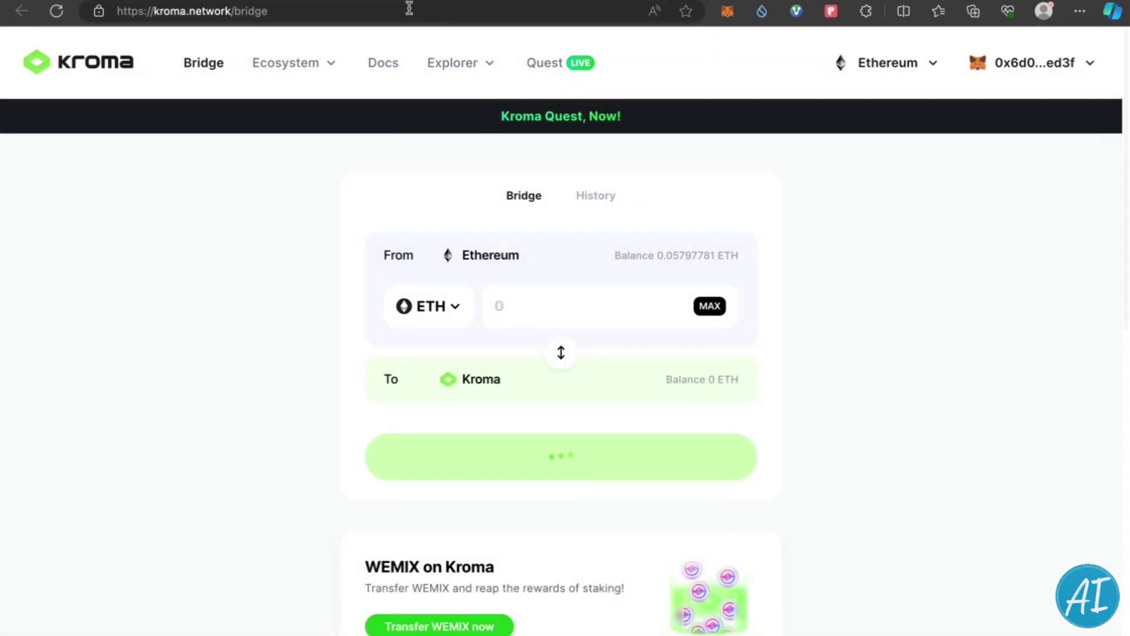
Return to the Galxe quest, try to verify the native bridge task and collapse its details.
left_click(360, 1)
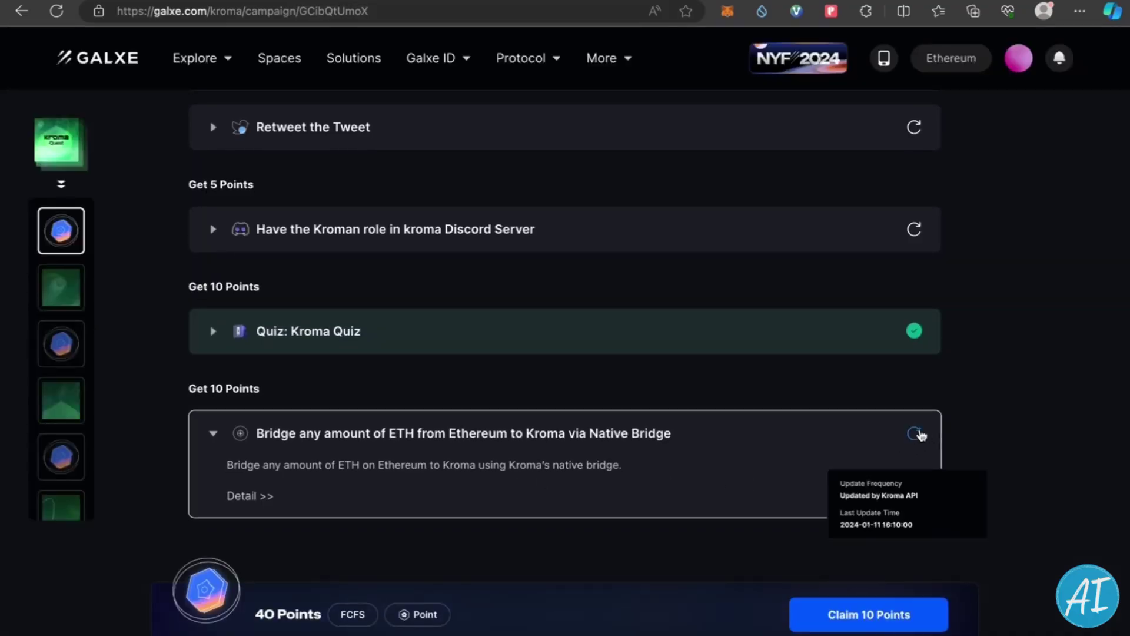
left_click(914, 433)
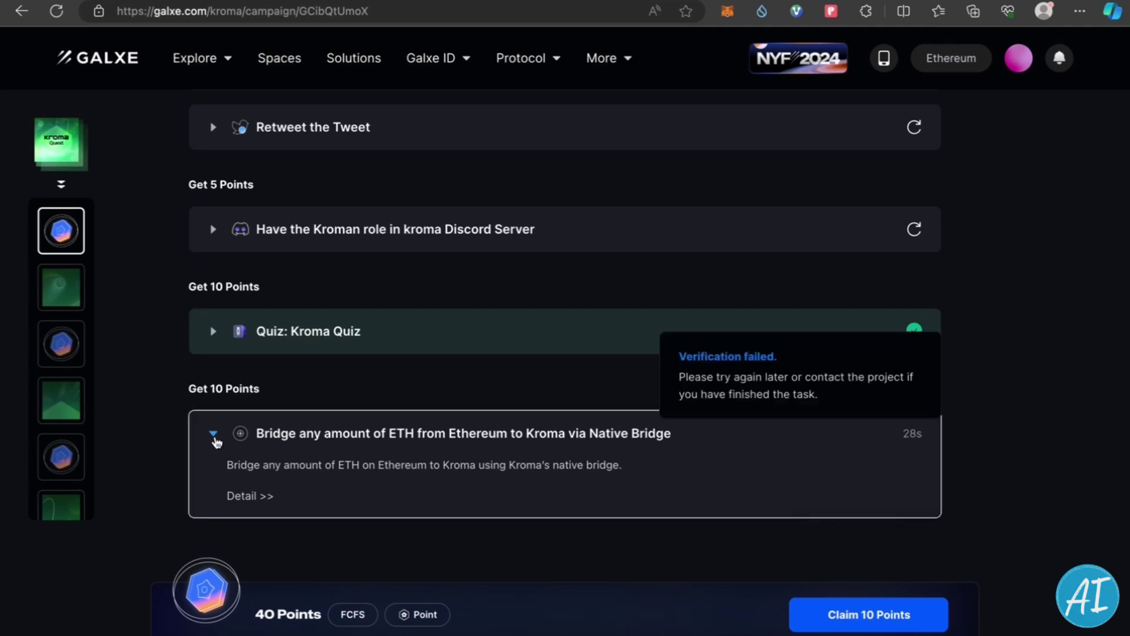
left_click(214, 436)
Review the Phase 1 task statuses and points claim, and go back to the Kroma Quest campaign's list of phases.
scroll(313, 285, "up", 2)
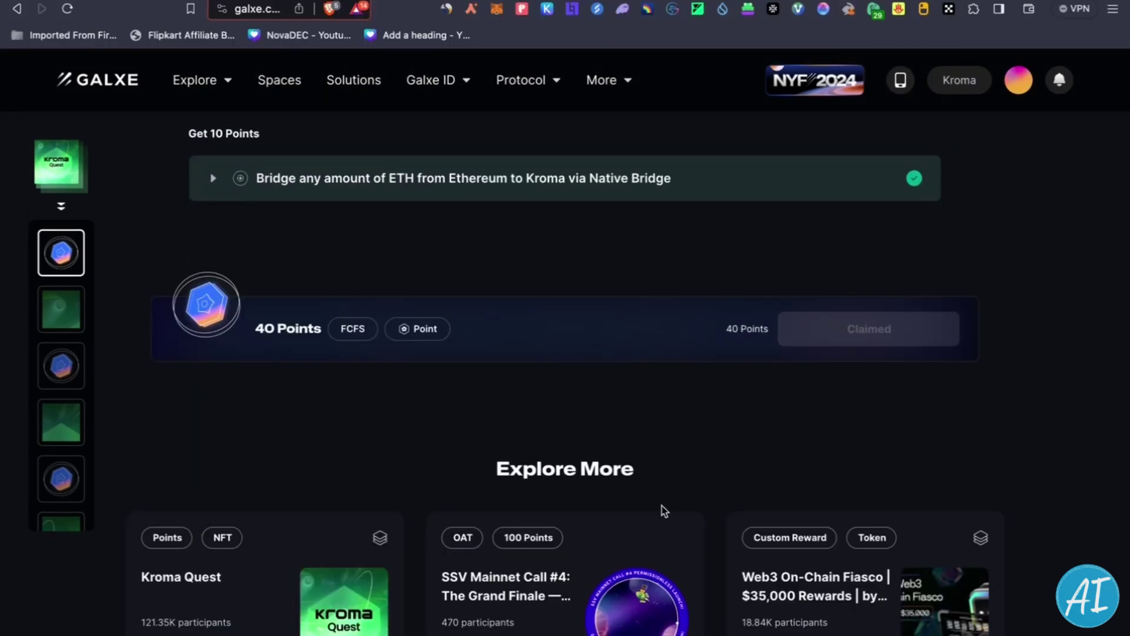
scroll(767, 361, "up", 3)
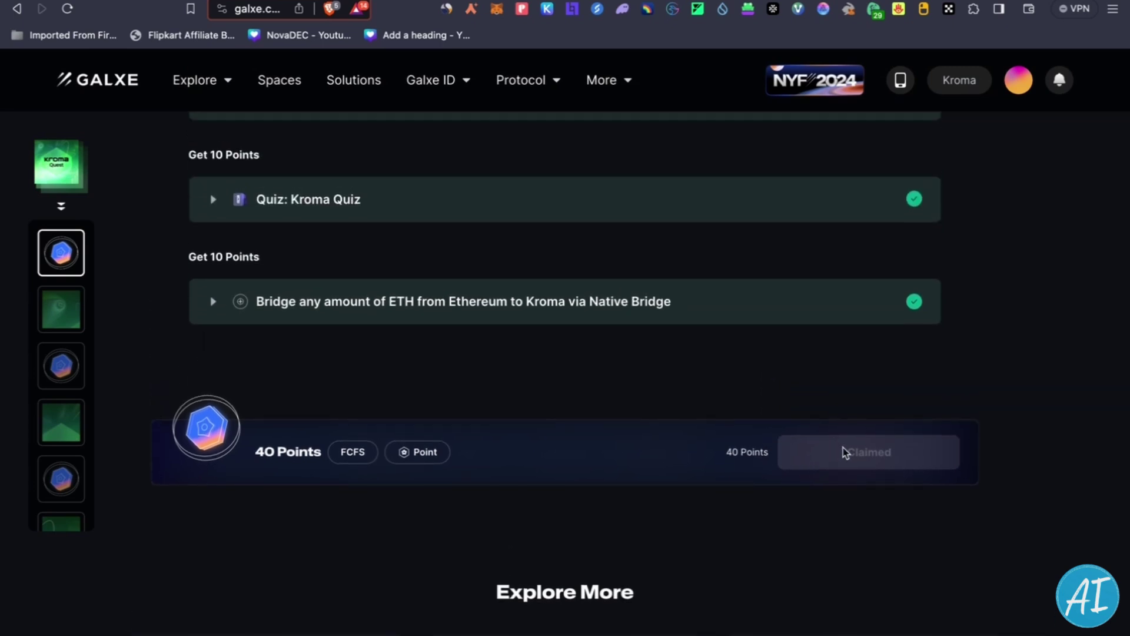
scroll(747, 447, "up", 1)
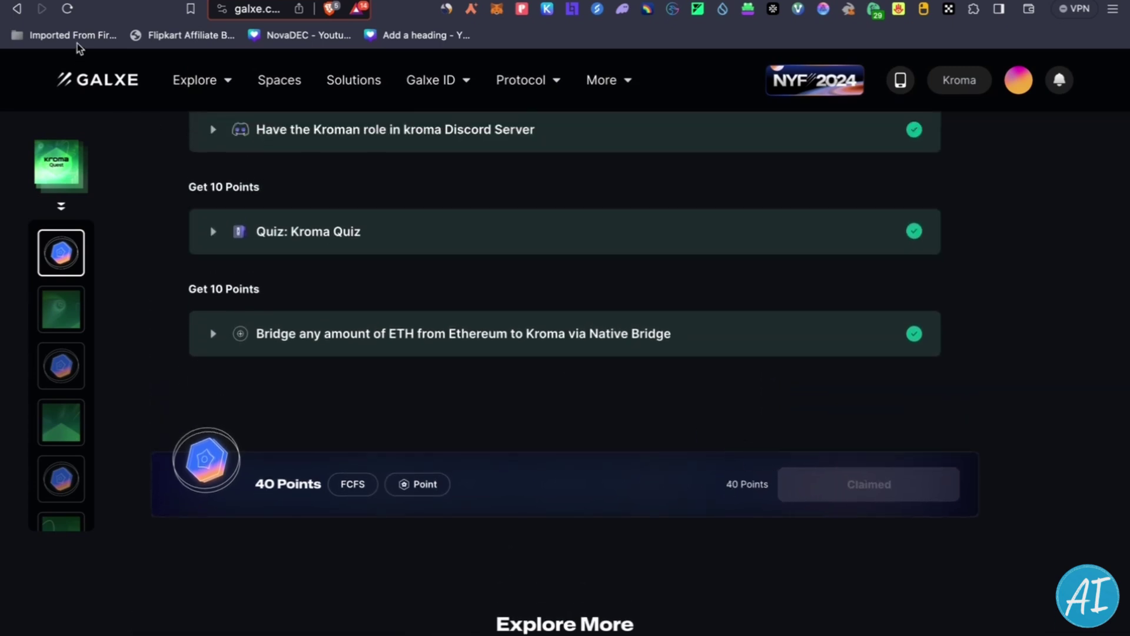
left_click(16, 8)
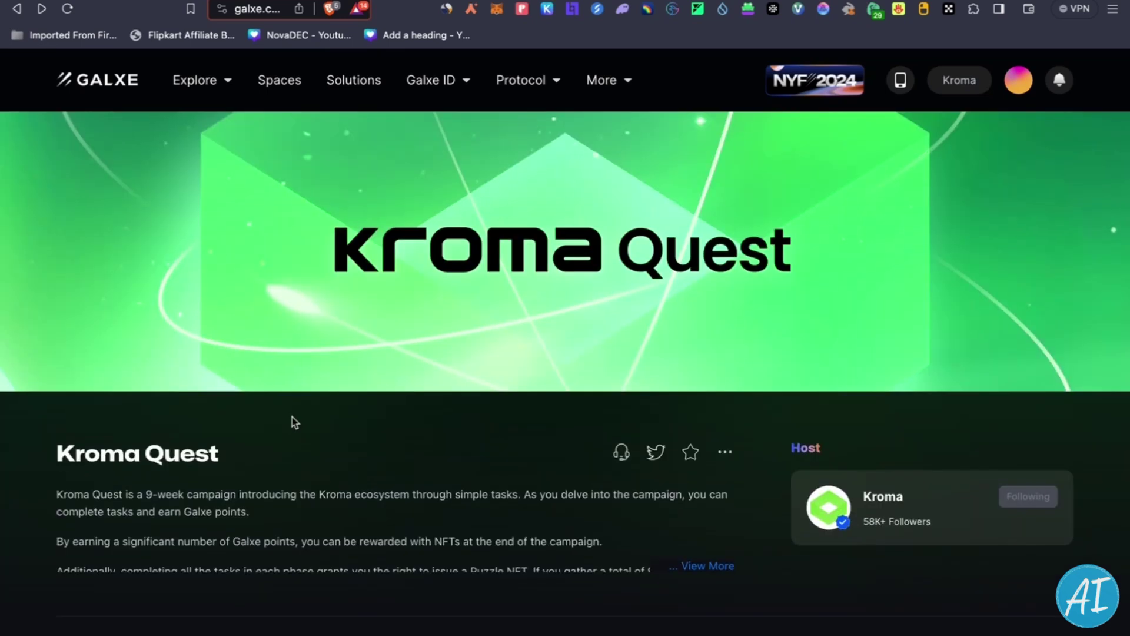
scroll(293, 422, "down", 8)
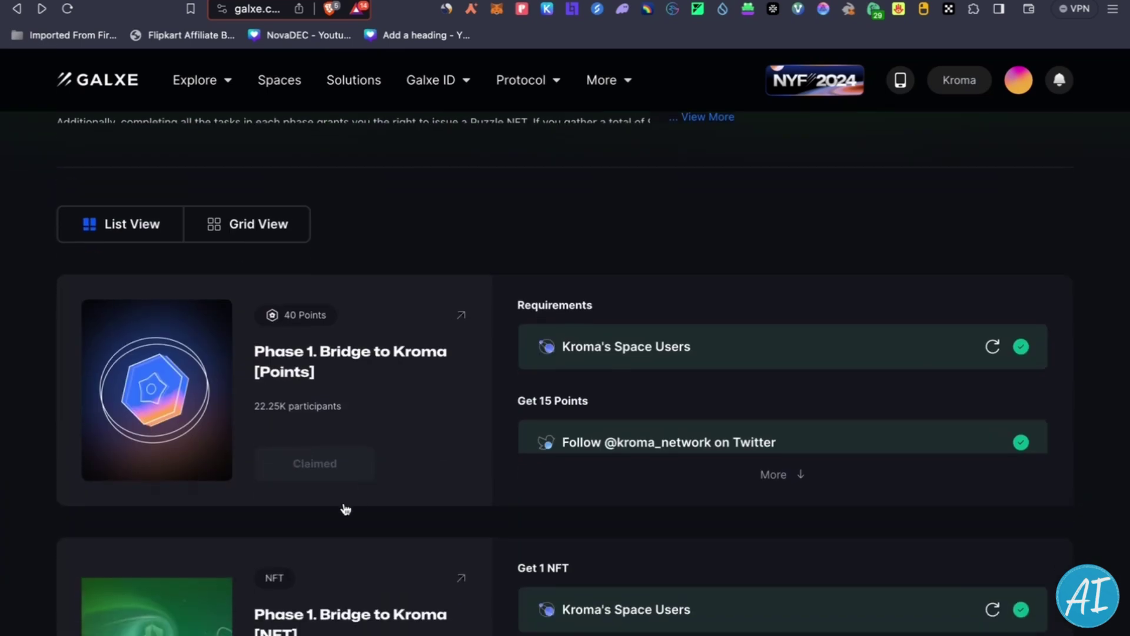
Open the Phase 2. Kroma OGs [Points] campaign from the Kroma Quest list and review its tasks.
scroll(352, 502, "down", 2)
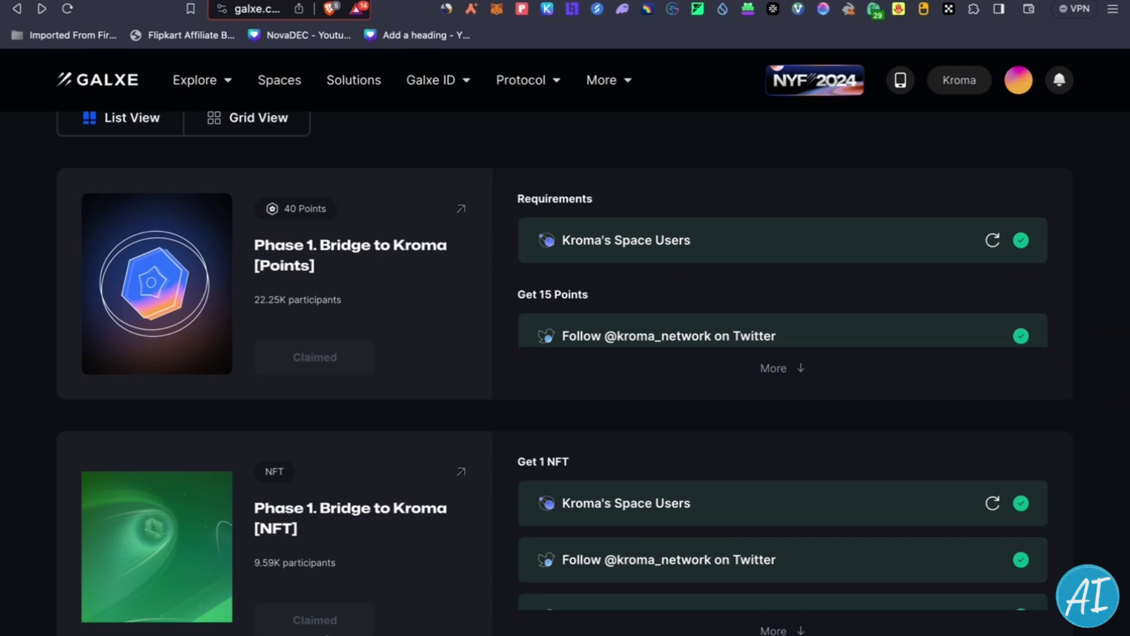
scroll(323, 577, "down", 4)
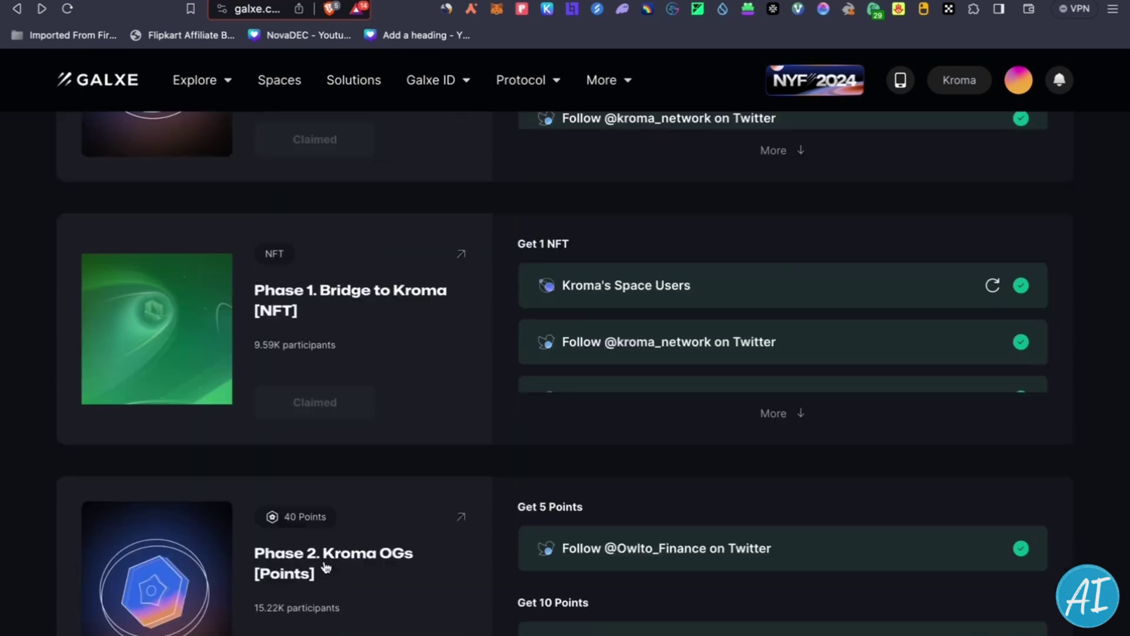
scroll(312, 558, "down", 1)
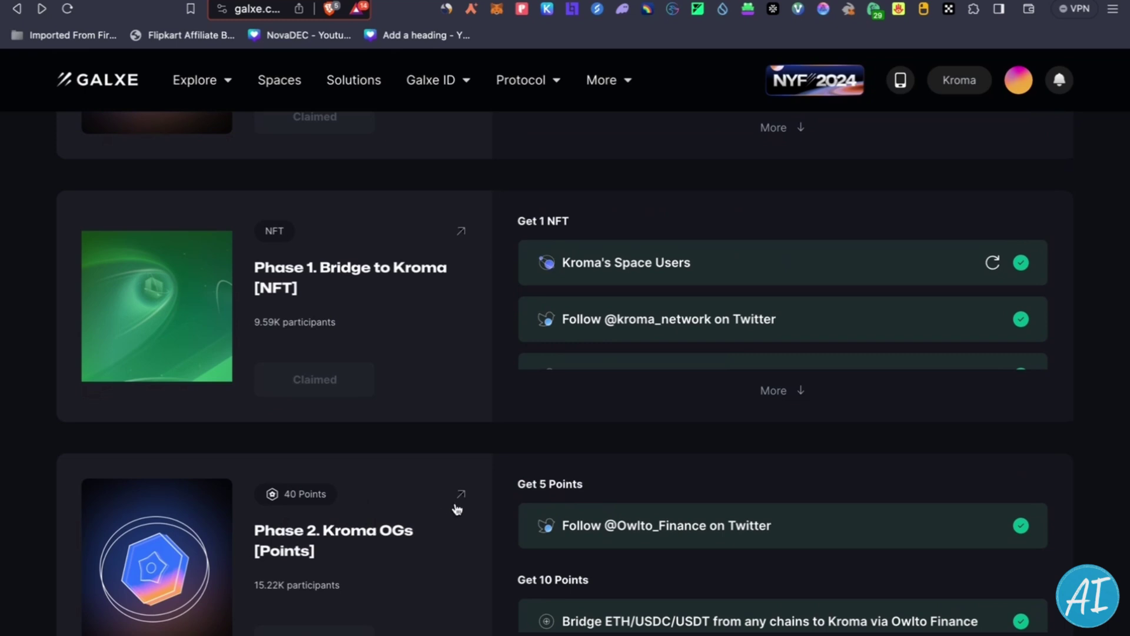
left_click(459, 498)
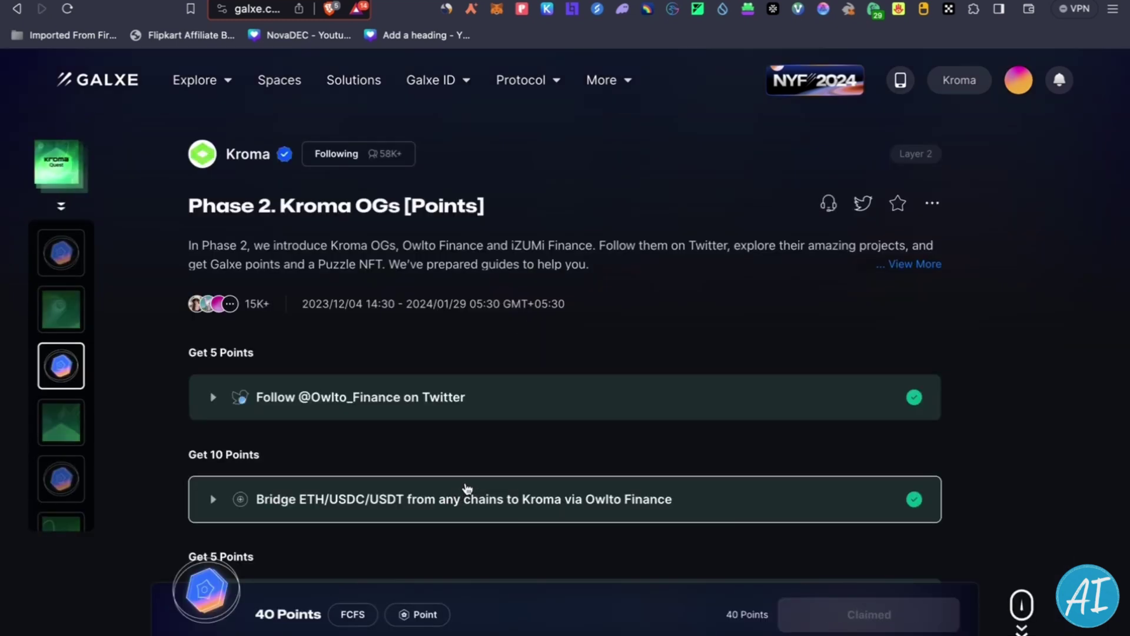
scroll(376, 344, "down", 1)
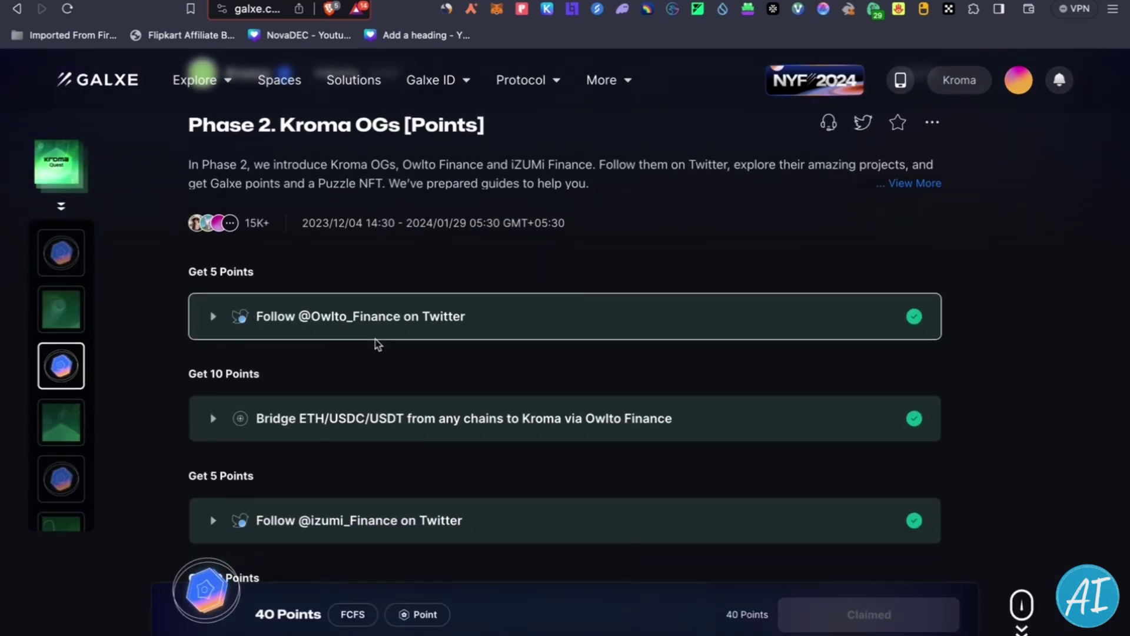
scroll(279, 371, "up", 1)
scroll(306, 388, "down", 3)
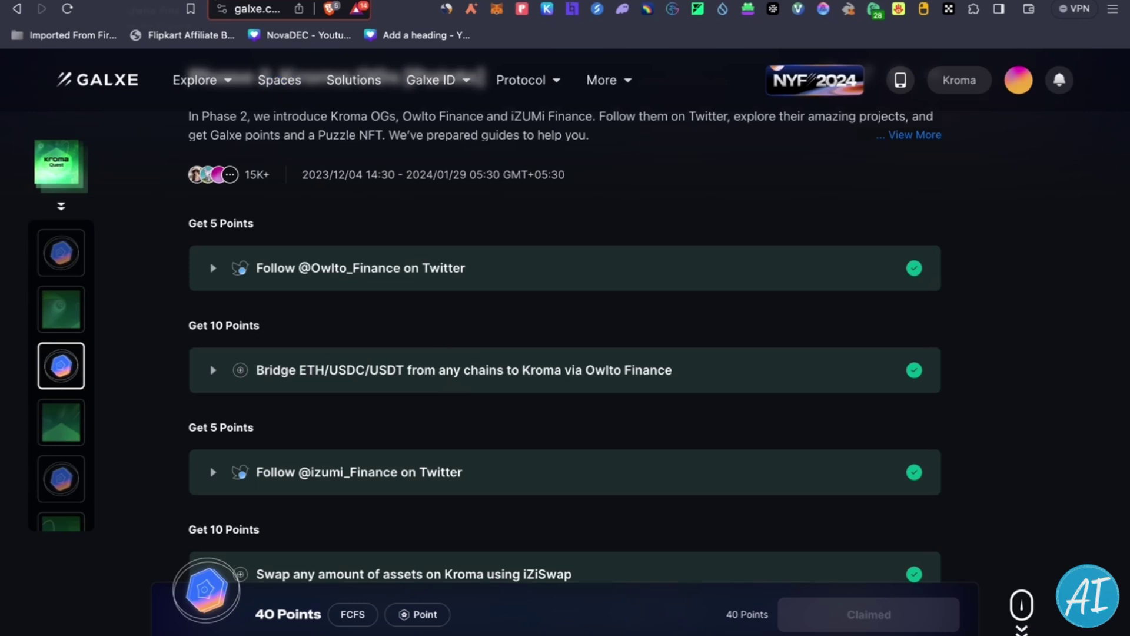
Switch to the Owlto Finance bridge, reverse the ETH route to zkSync Era to Kroma and approve the MetaMask network switch.
left_click(338, 1)
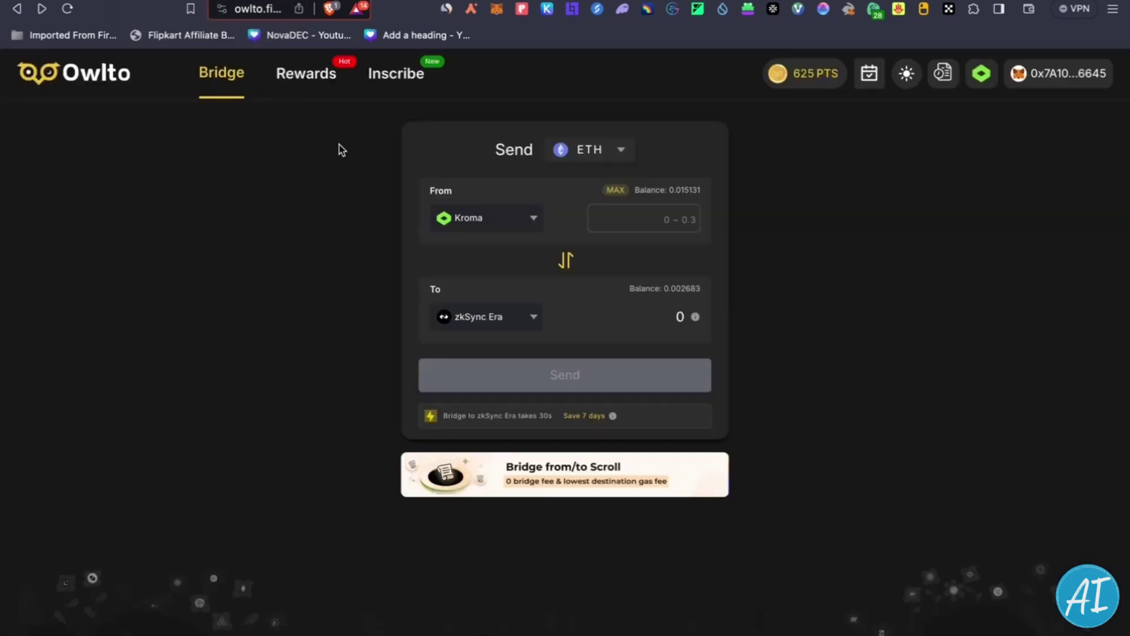
left_click(568, 261)
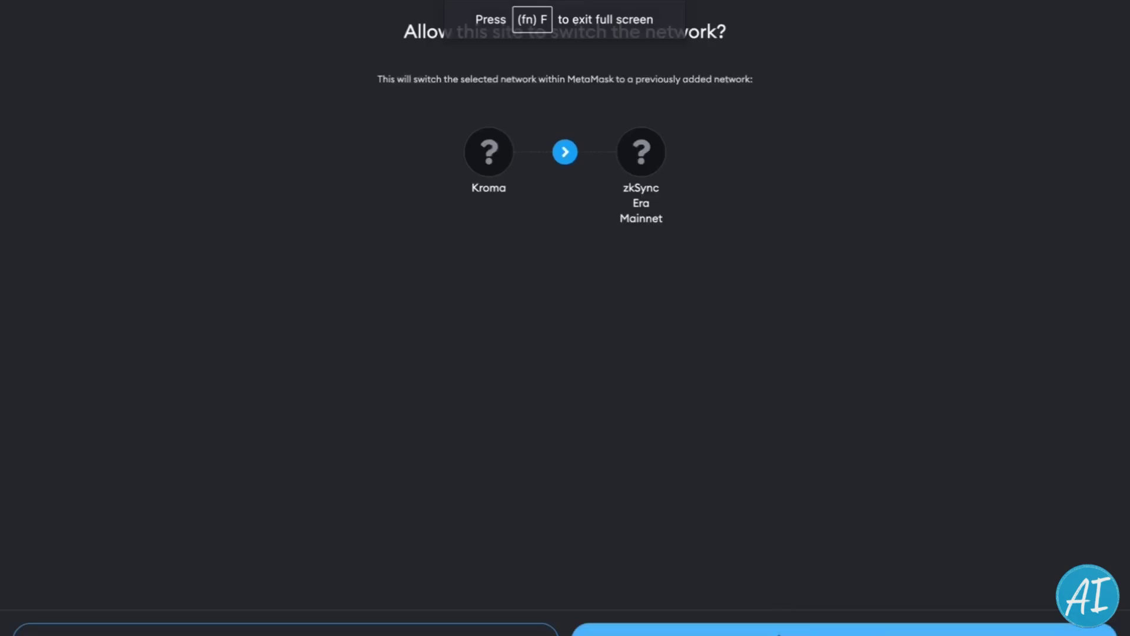
left_click(787, 628)
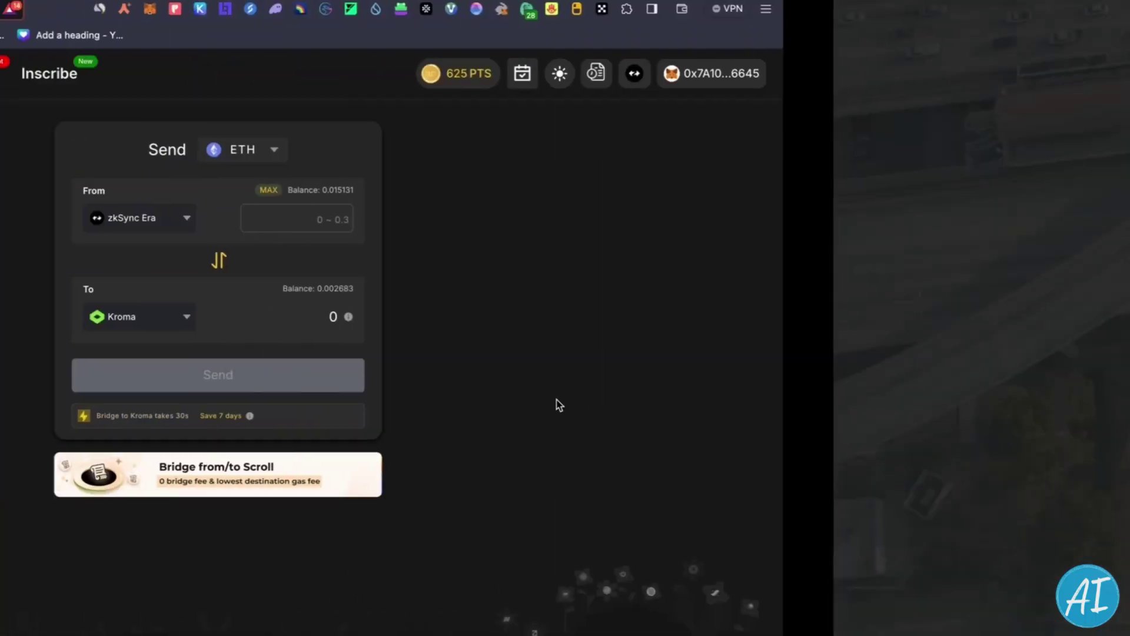
left_click(643, 224)
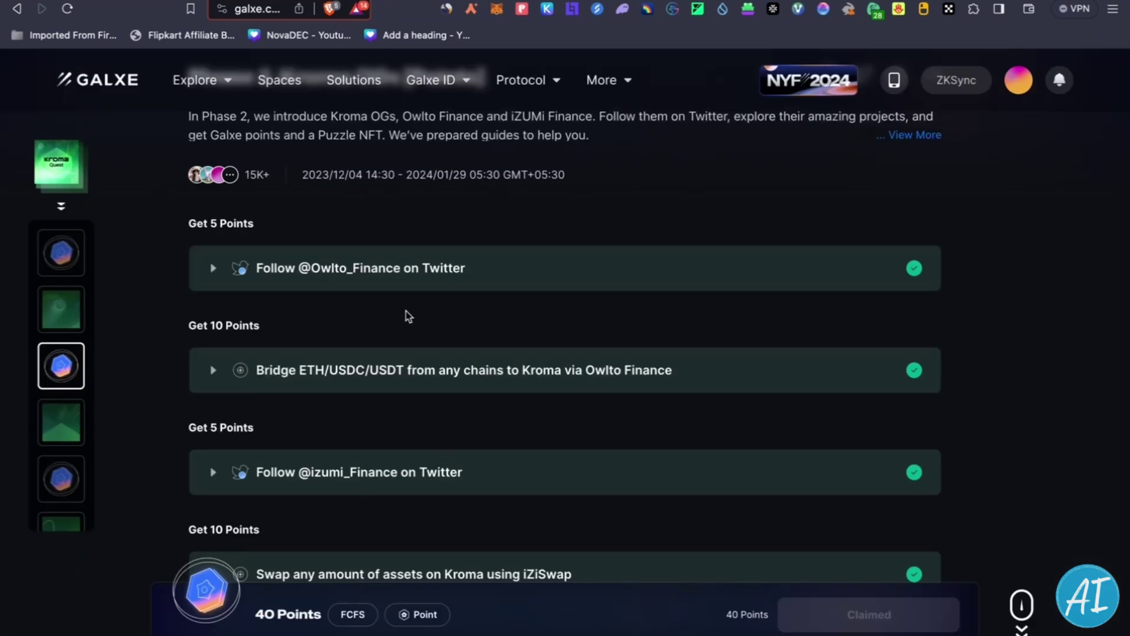
Return to the Galxe quest and review the iZUMi Finance follow, swap and liquidity tasks in Phase 2.
scroll(415, 339, "down", 1)
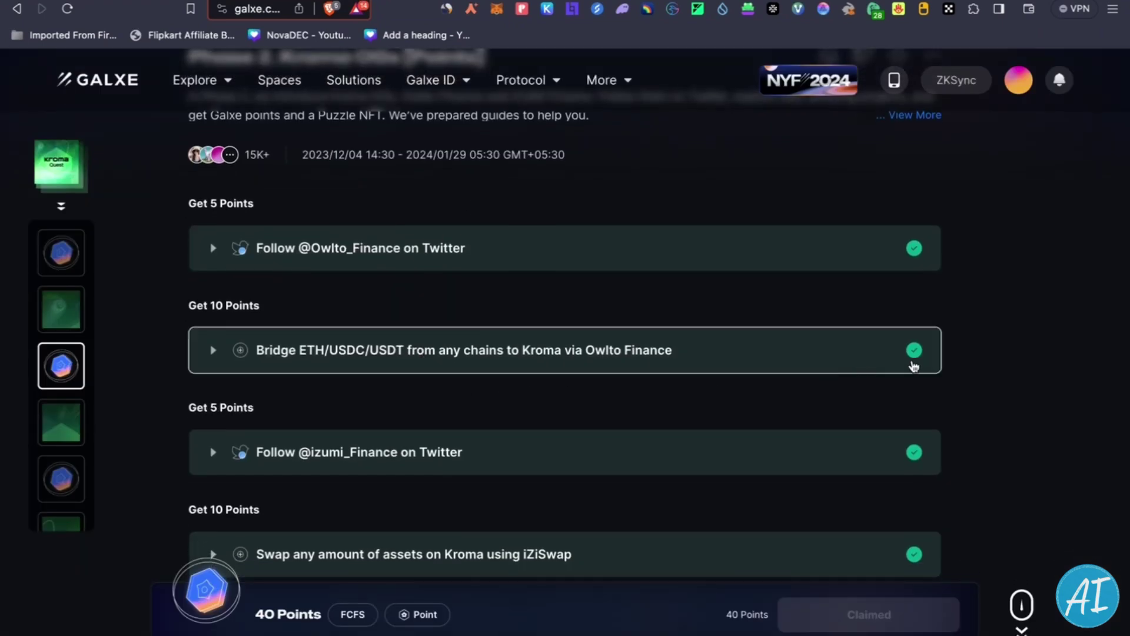
scroll(759, 373, "down", 2)
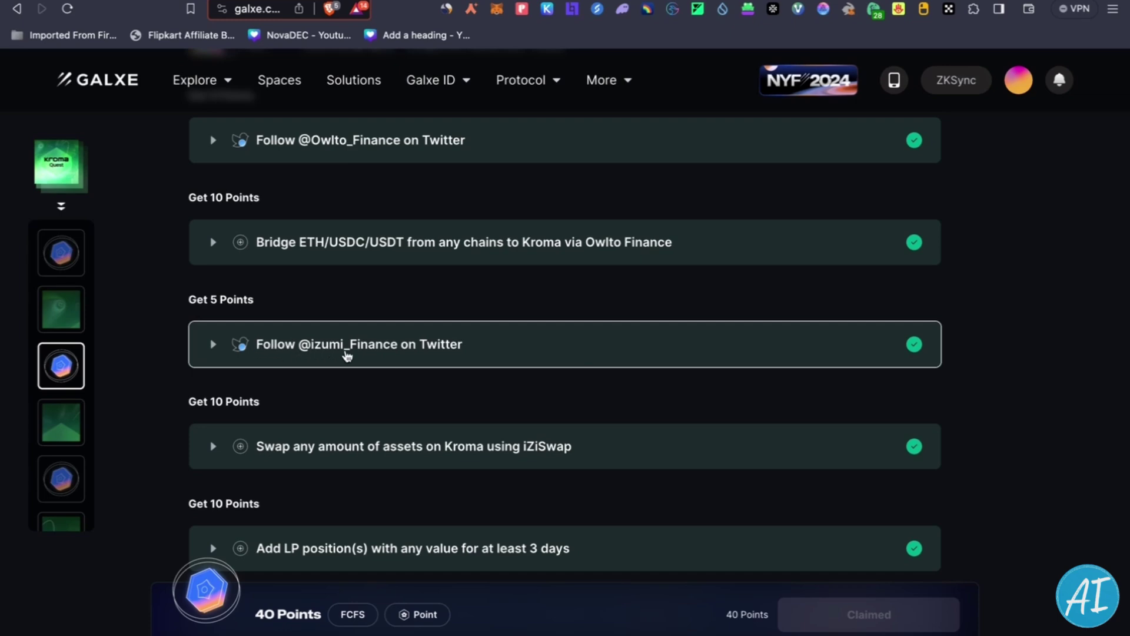
scroll(357, 353, "down", 2)
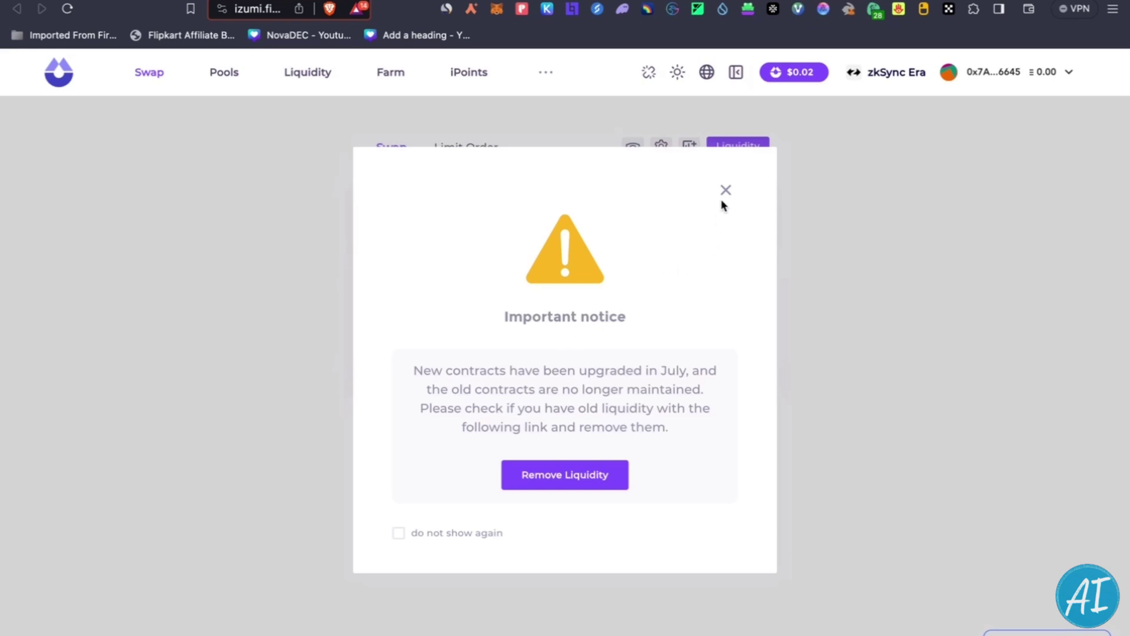
Dismiss the contract notice on iZUMi Finance and change the site's network to Kroma.
left_click(726, 190)
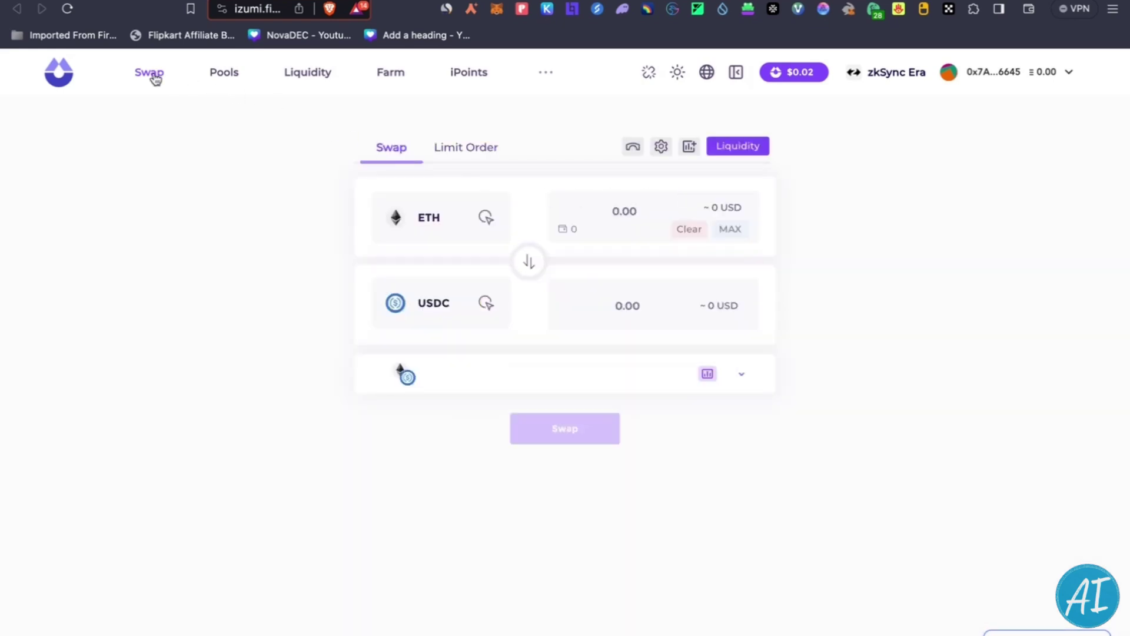
left_click(870, 78)
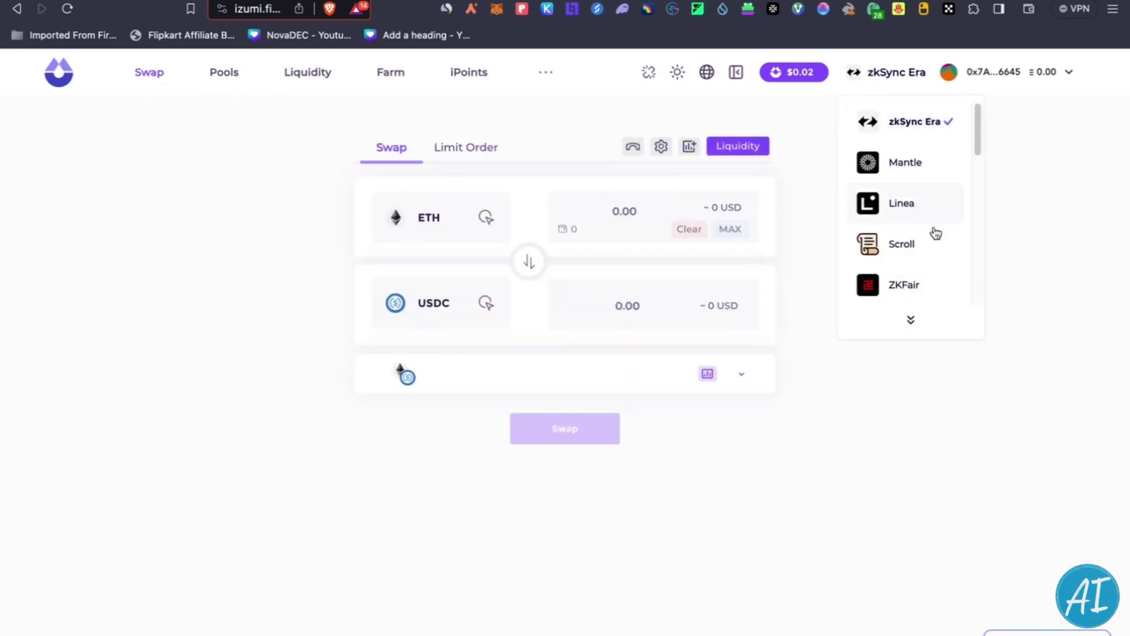
scroll(923, 227, "down", 5)
left_click(898, 115)
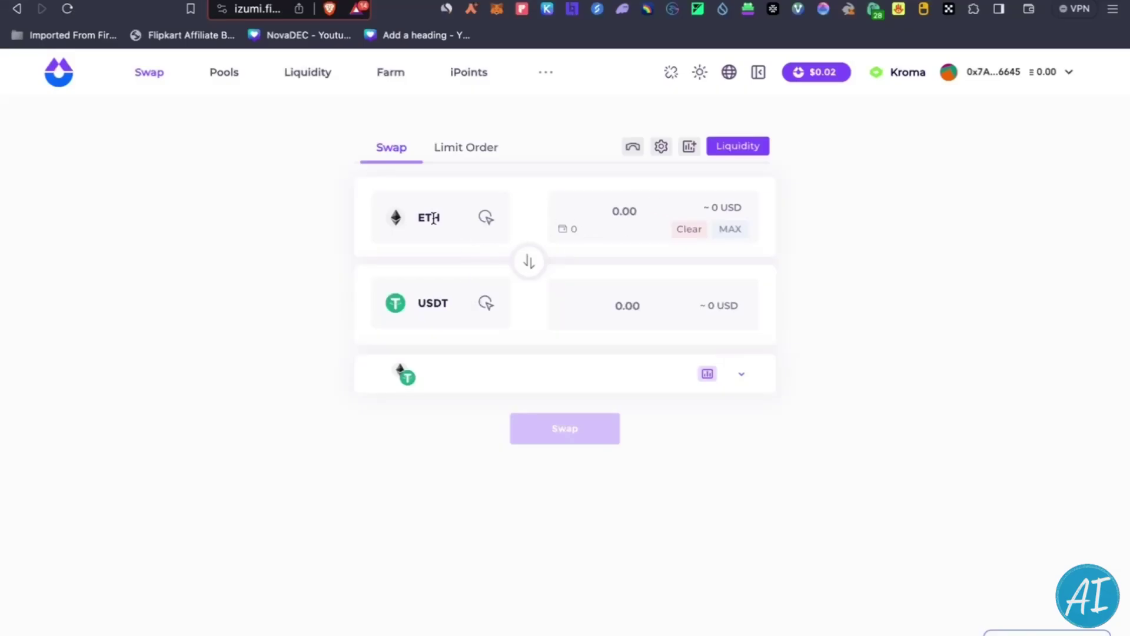
Look through the output token choices, keep the ETH to USDT pair and set the swap amount to 0.00010 ETH.
left_click(456, 304)
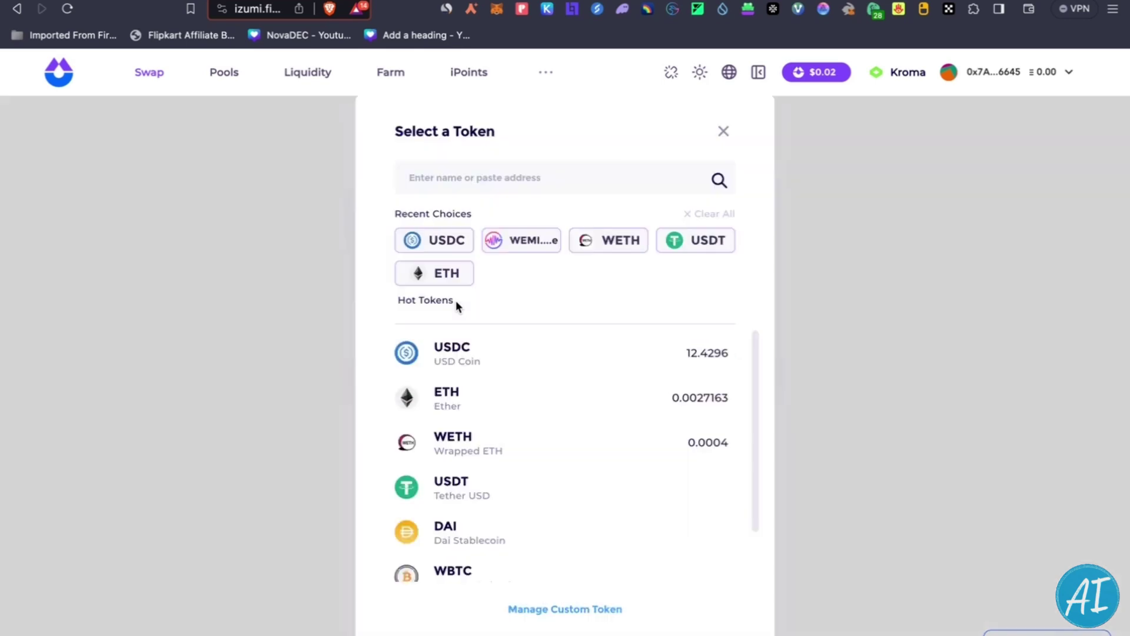
left_click(723, 132)
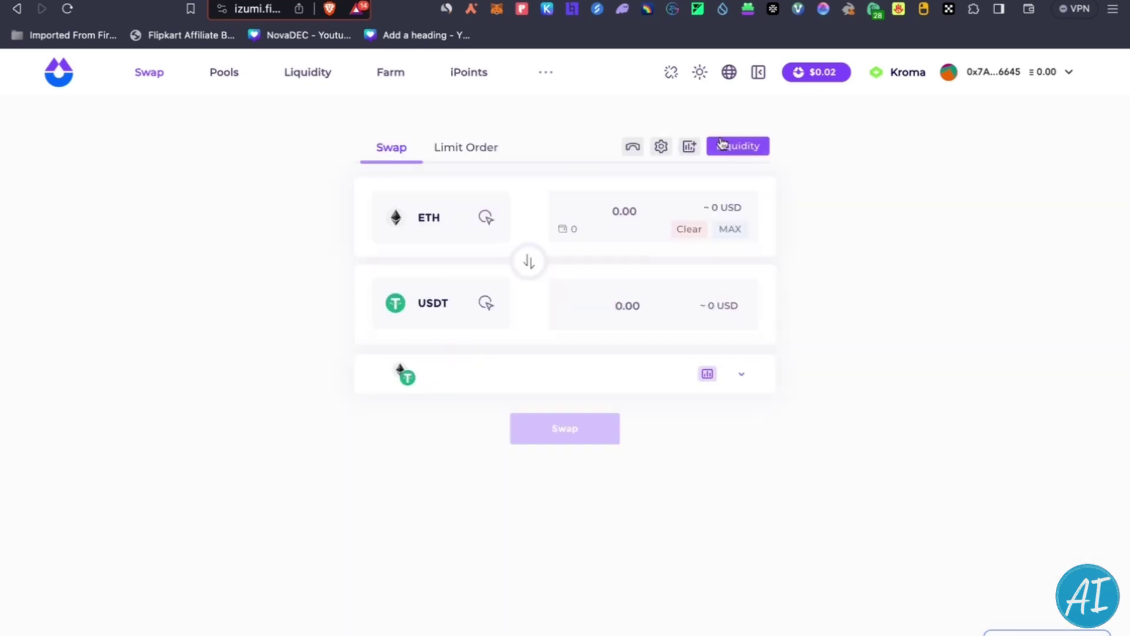
left_click(634, 218)
type("0.00010")
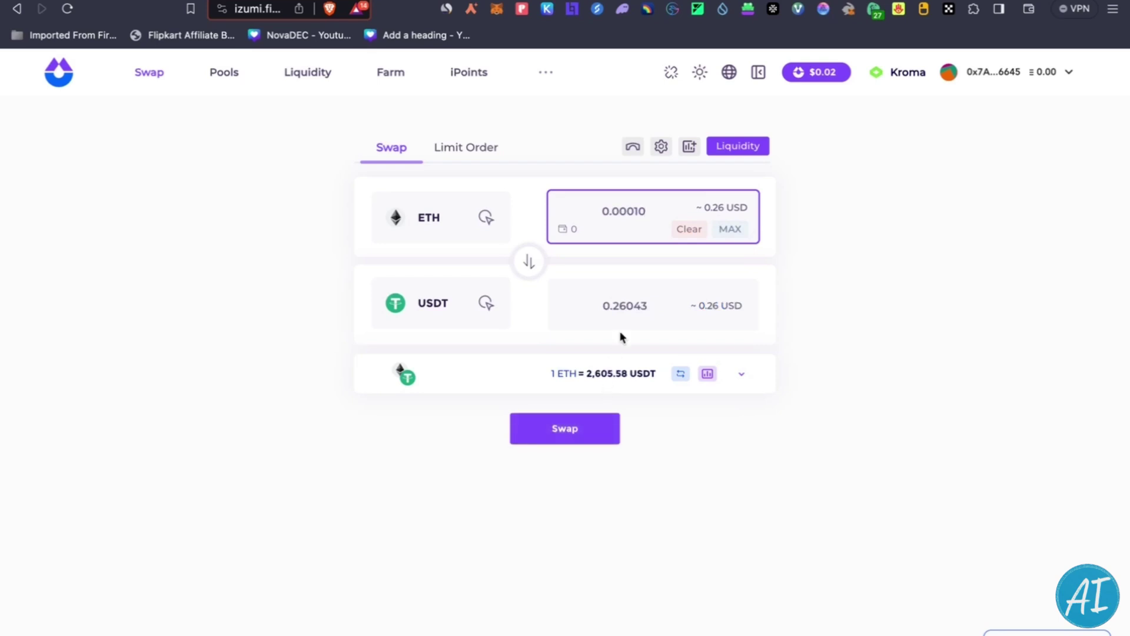
Look at iZUMi's Add Liquidity form with its token choices, and view the Kroma pools and liquidity management.
left_click(309, 82)
left_click(722, 149)
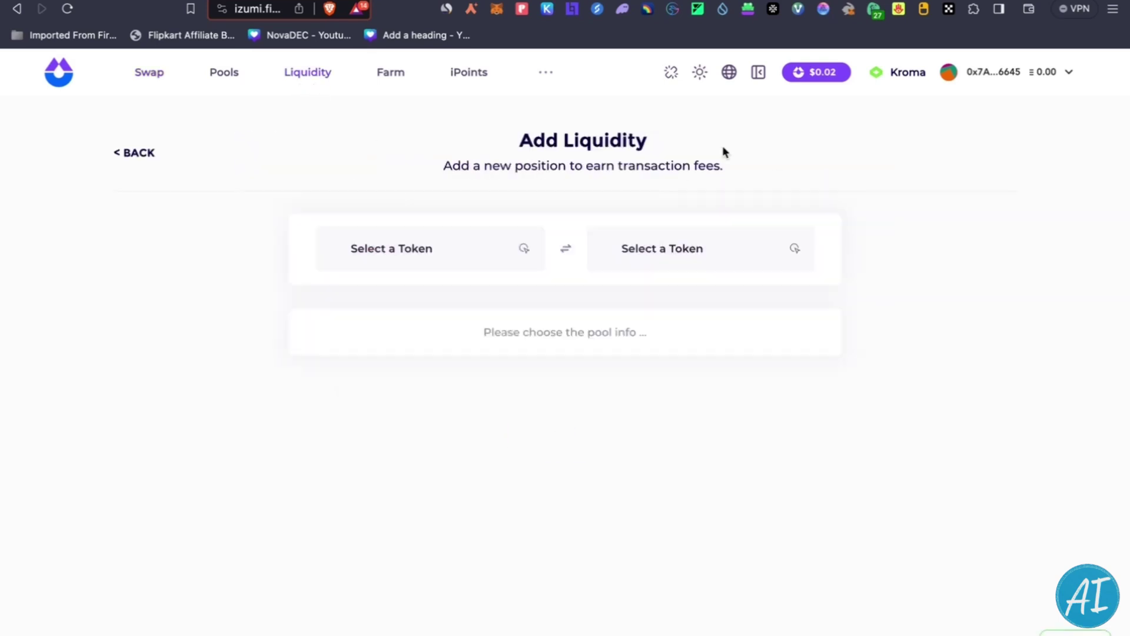
left_click(440, 267)
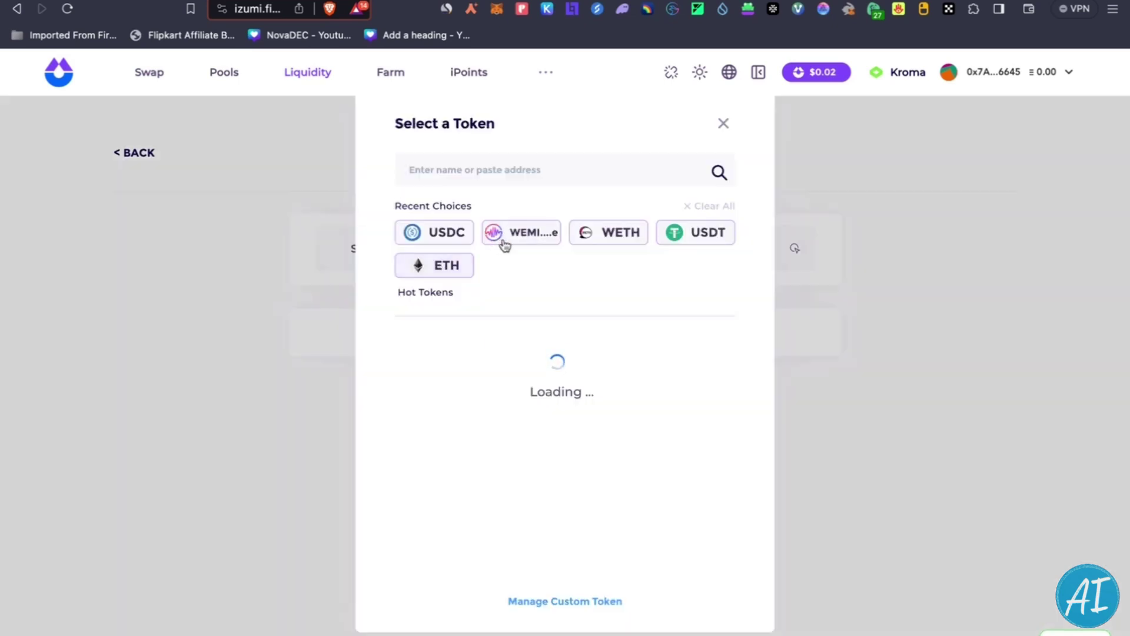
left_click(722, 125)
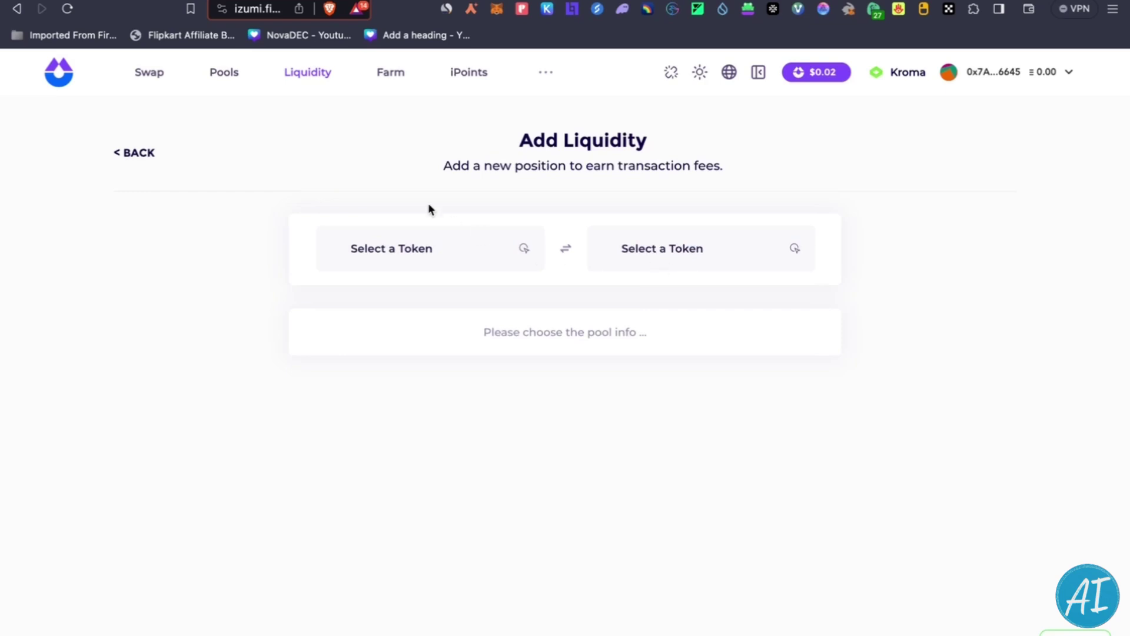
left_click(230, 80)
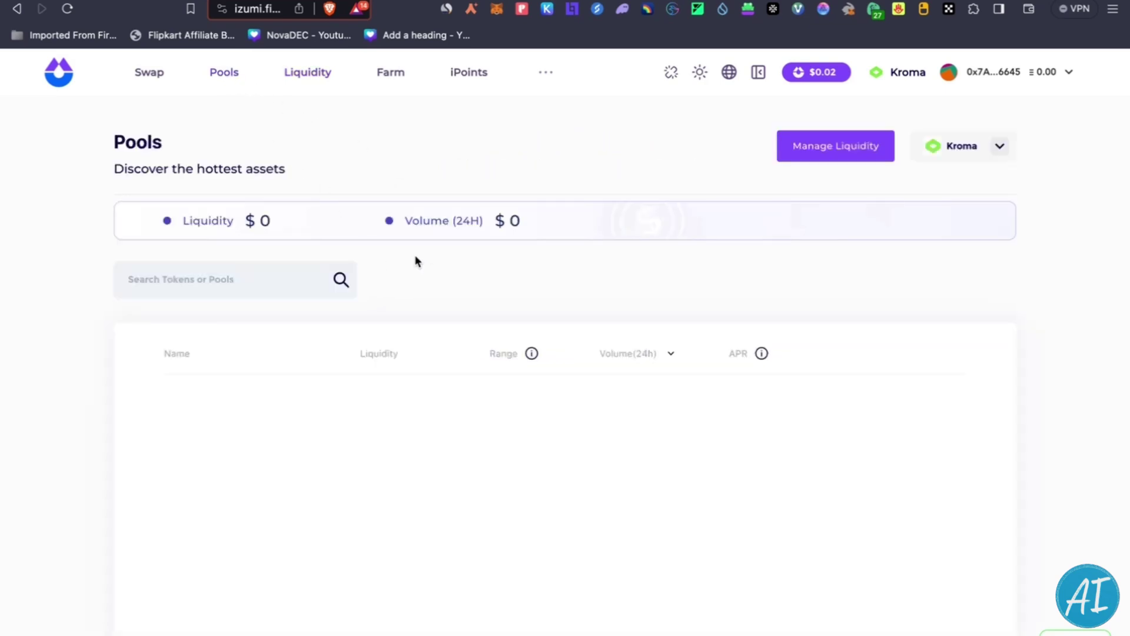
left_click(802, 154)
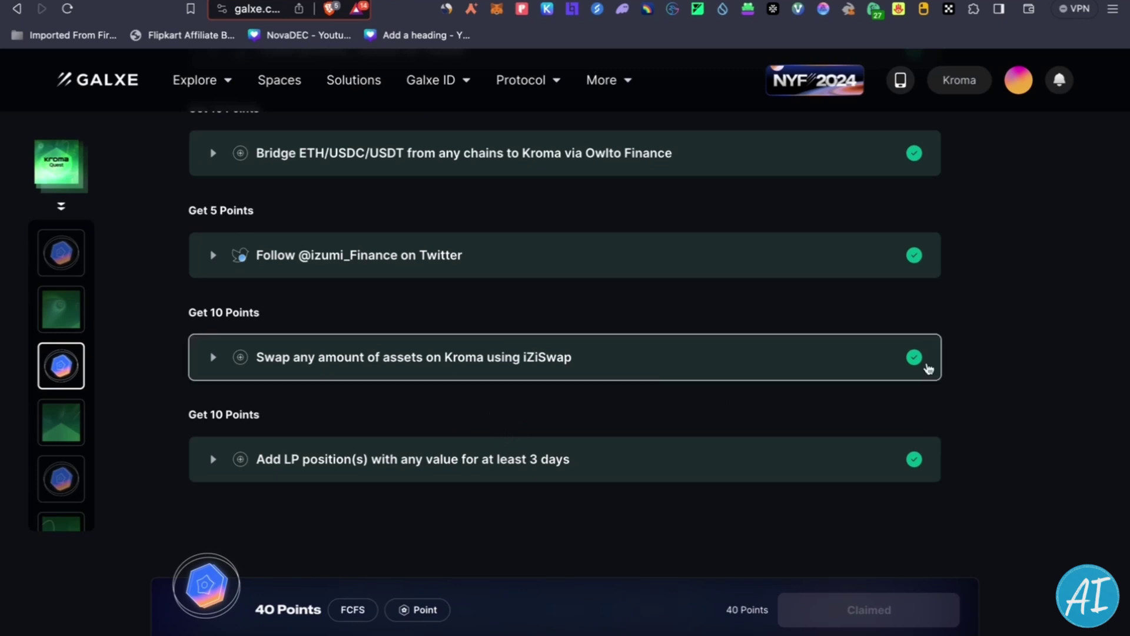
Check the Phase 2 points claim on Galxe and go through the task list of Phase 3. NFTs & Socials [Points].
scroll(852, 363, "up", 1)
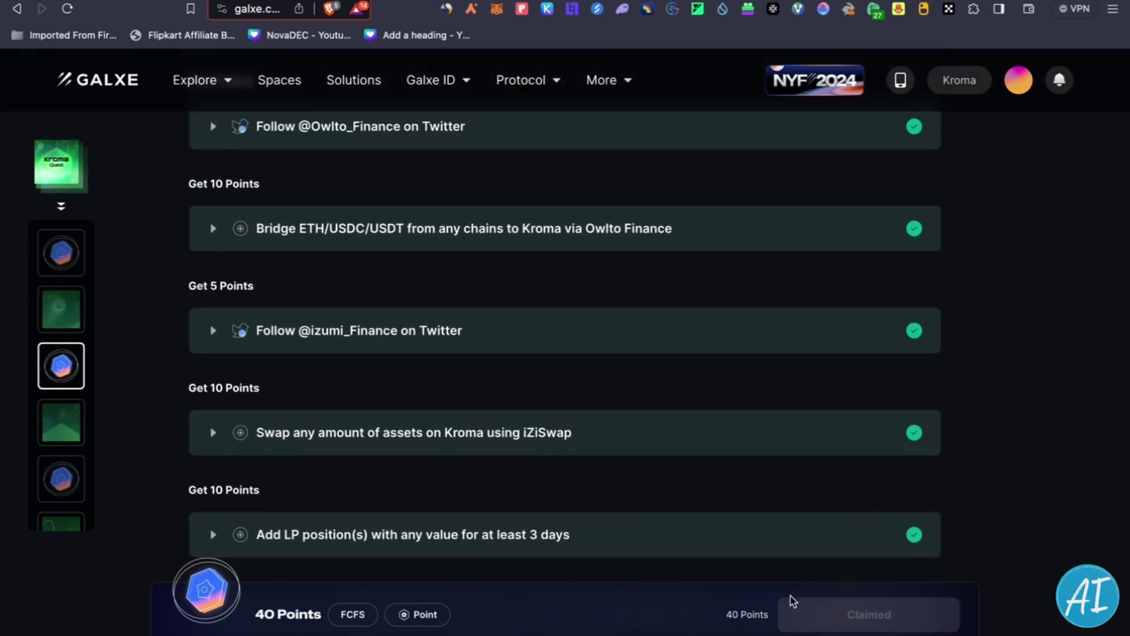
left_click_drag(771, 616, 733, 612)
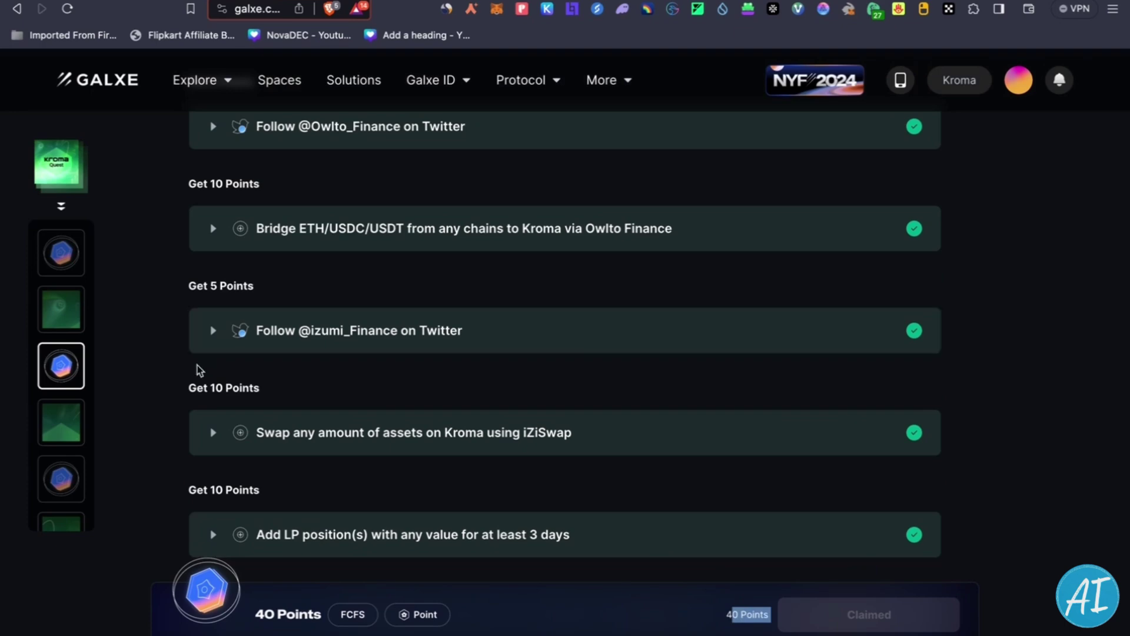
left_click(46, 409)
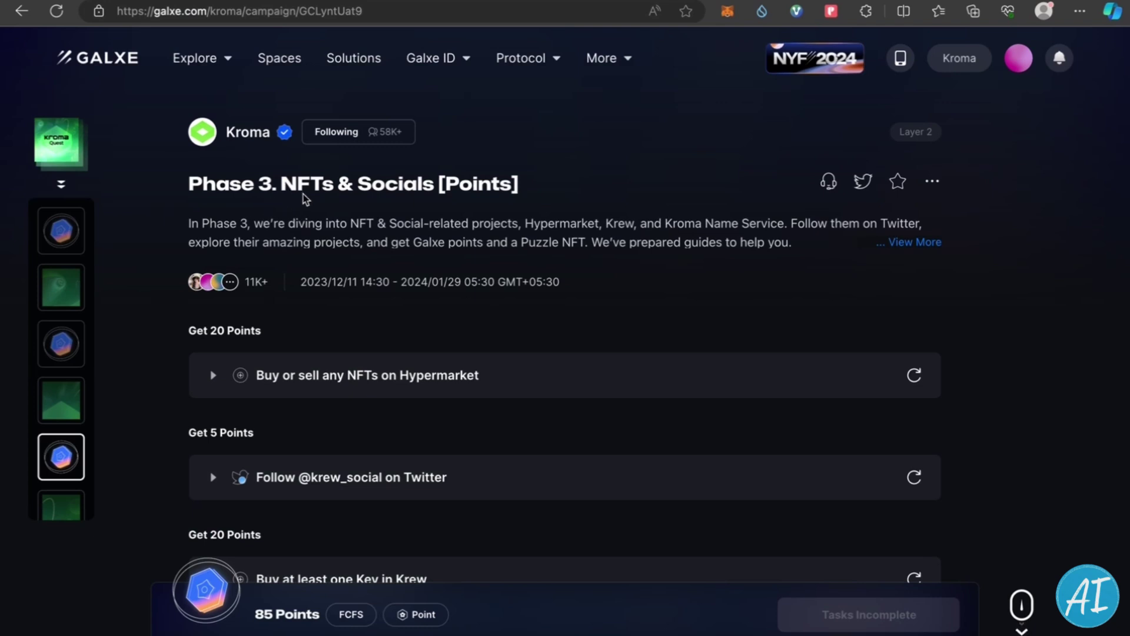
scroll(389, 294, "down", 3)
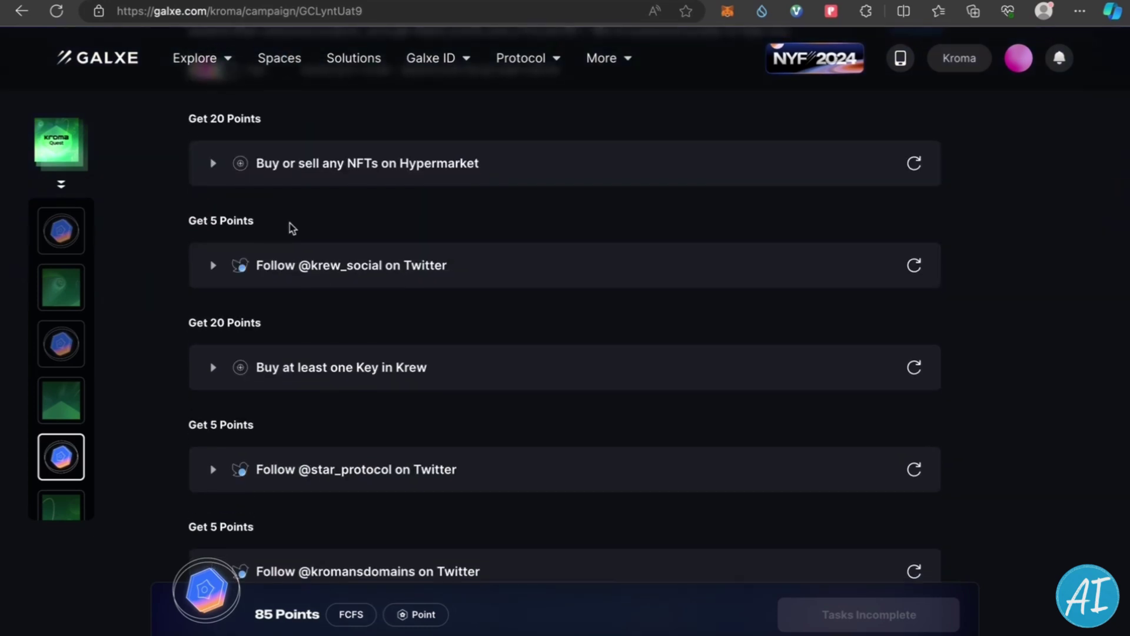
scroll(283, 222, "up", 1)
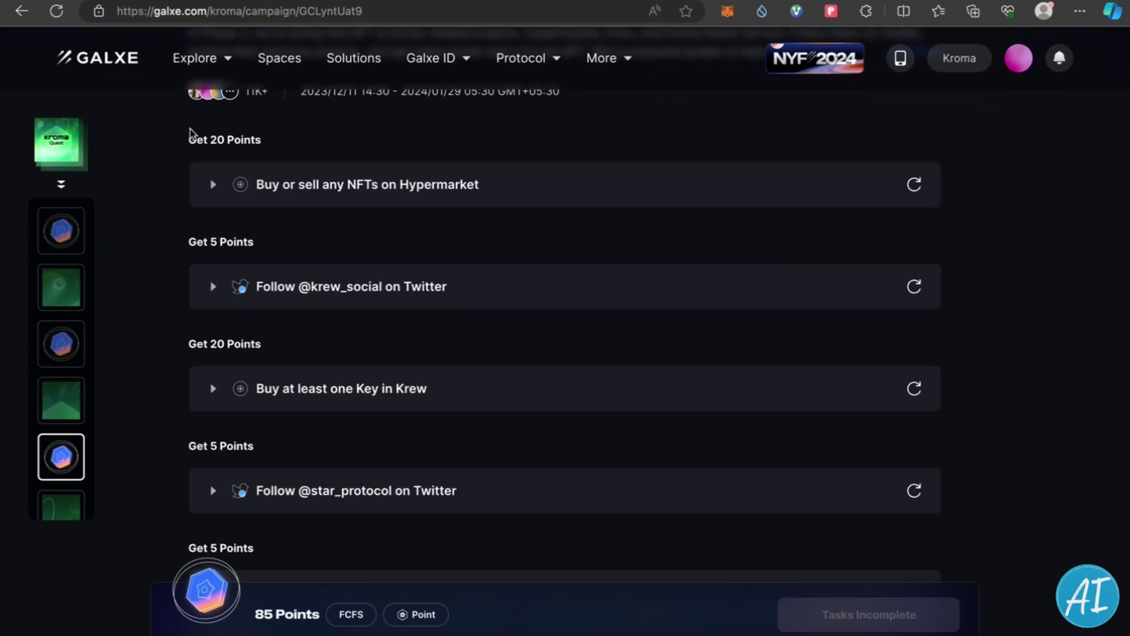
Open Hypermarket from the NFT trading task and connect the MetaMask wallet, signing the signature request.
left_click(320, 183)
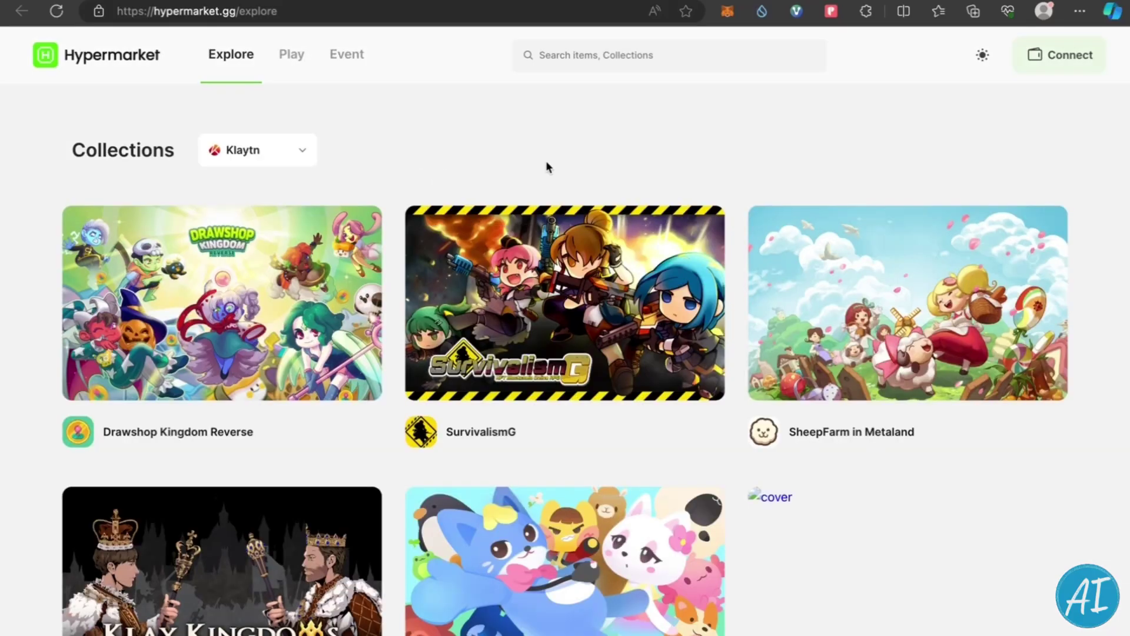
left_click(1070, 59)
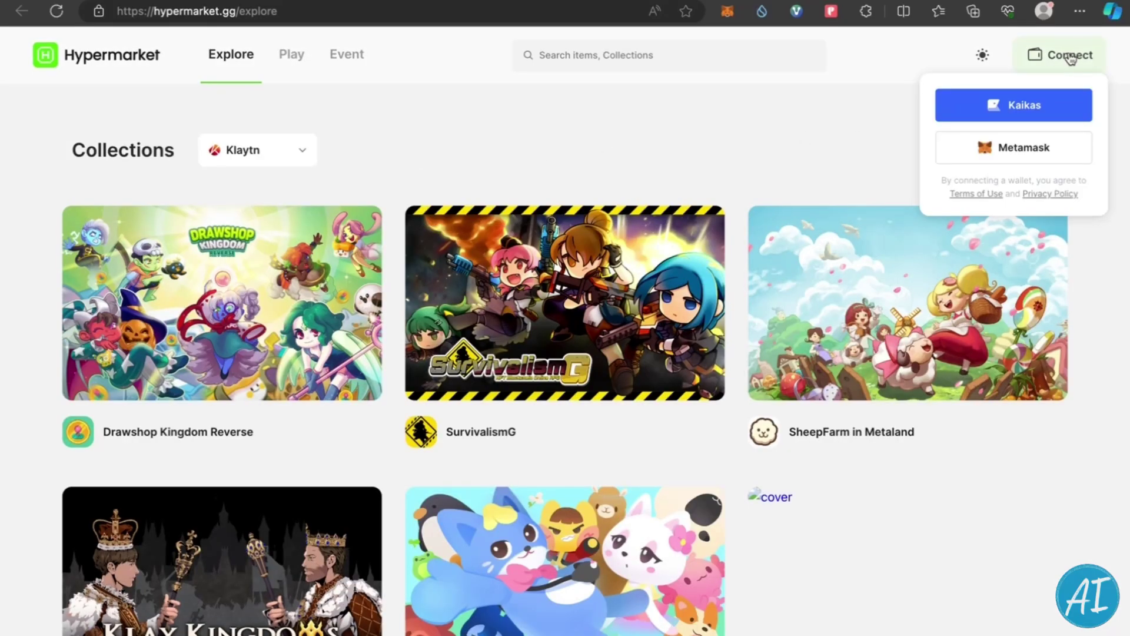
left_click(1009, 150)
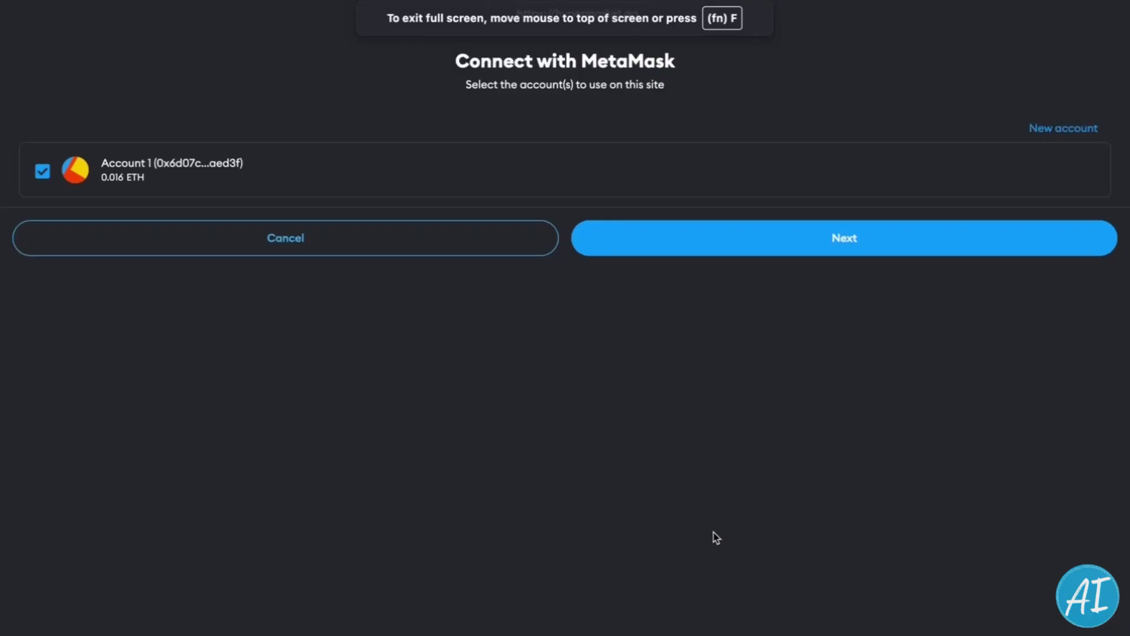
left_click(764, 253)
left_click(780, 626)
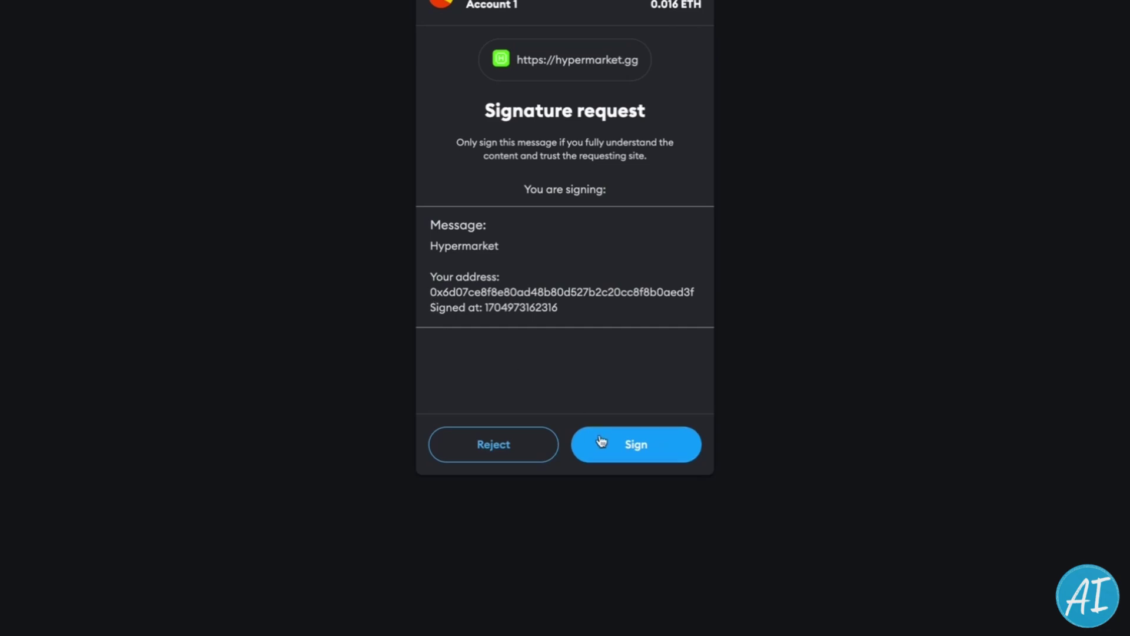
left_click(633, 444)
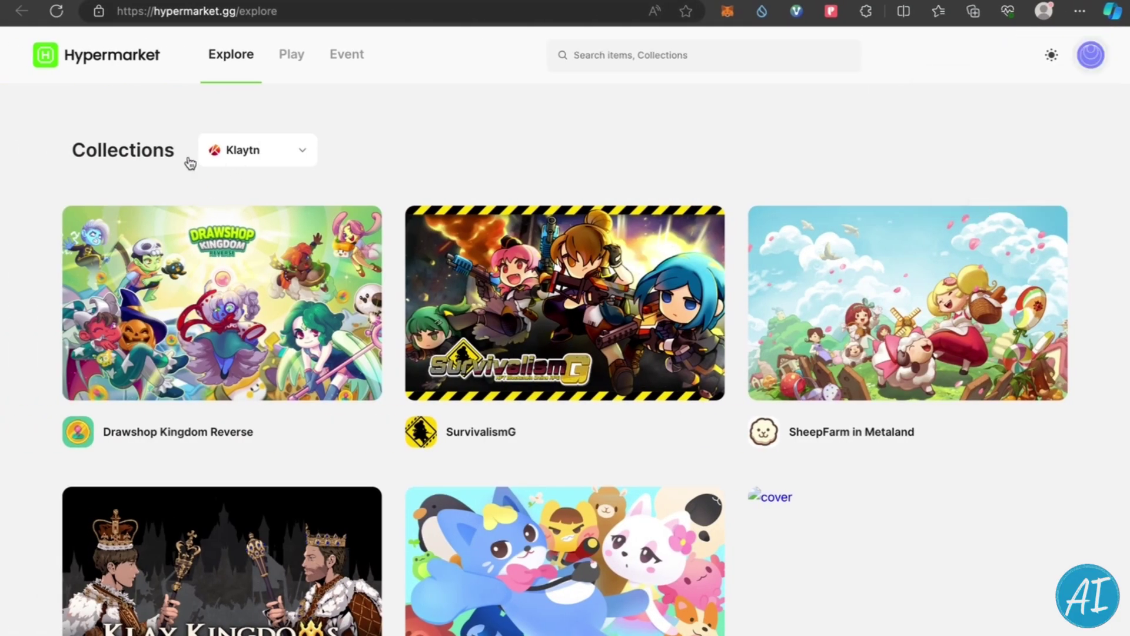
Show Hypermarket's Kroma collections and open the MotoDEX collection.
left_click(231, 159)
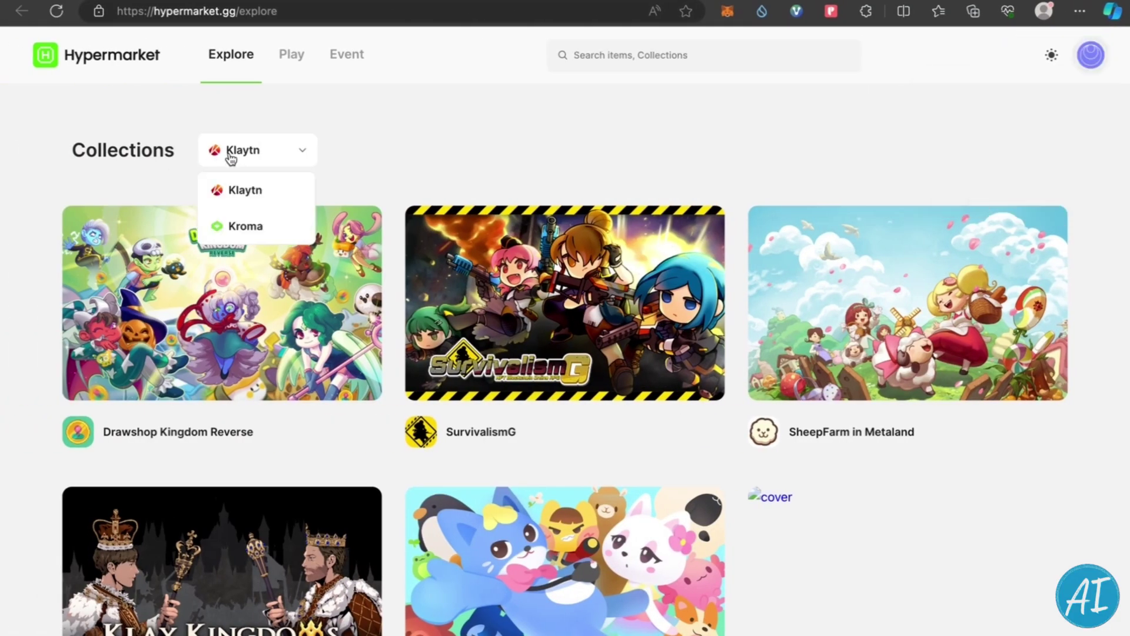
left_click(260, 224)
scroll(363, 268, "down", 6)
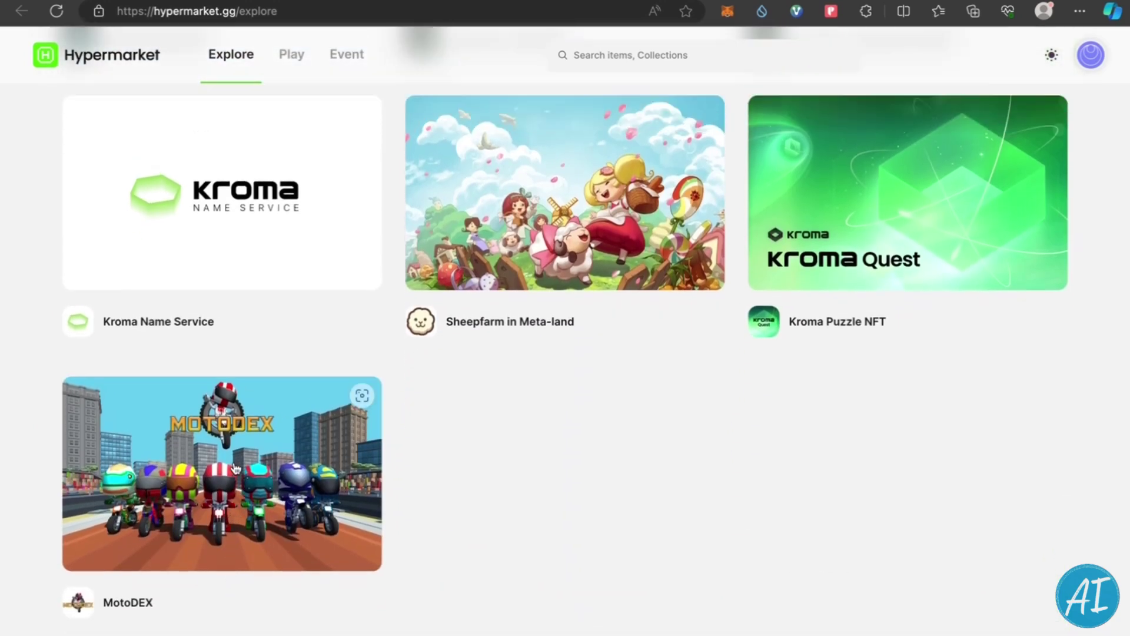
scroll(257, 421, "up", 3)
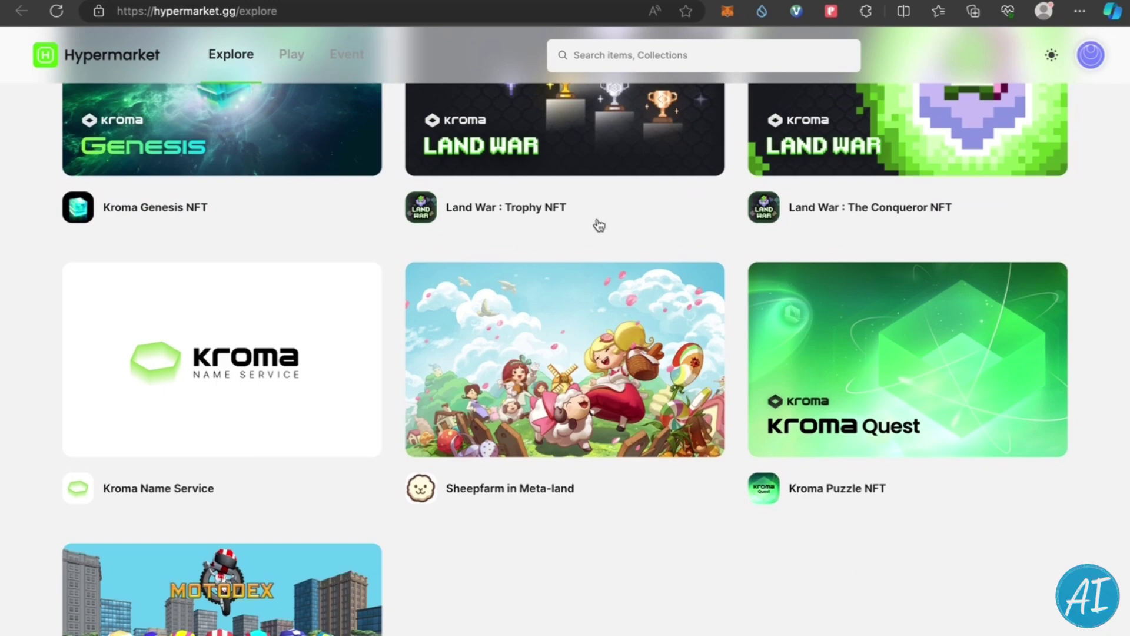
scroll(523, 377, "down", 4)
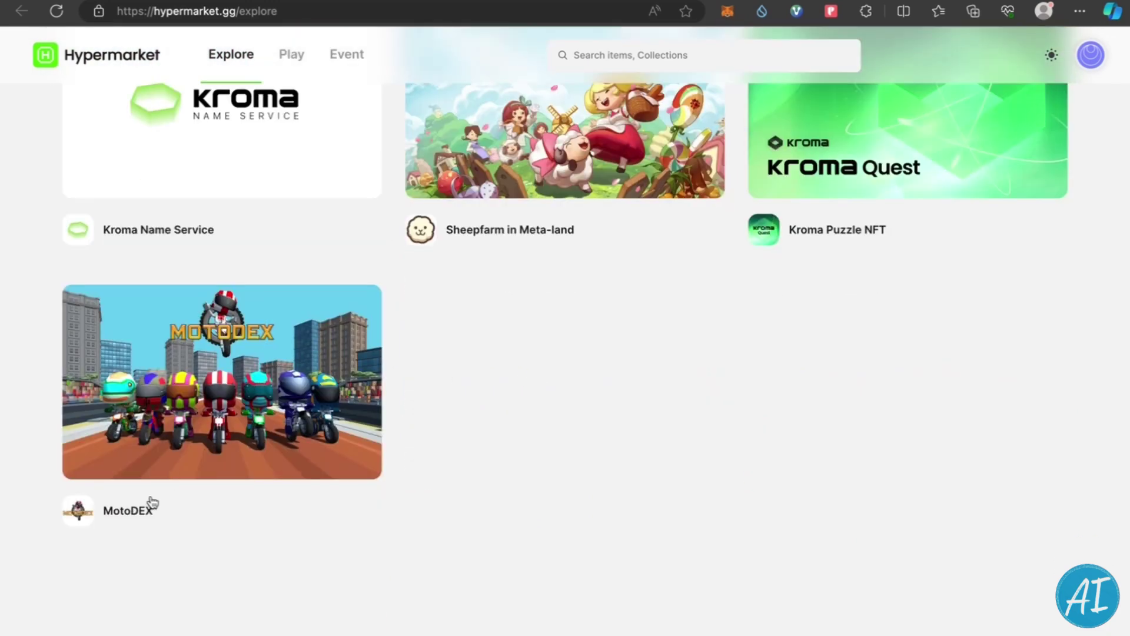
mouse_move(273, 423)
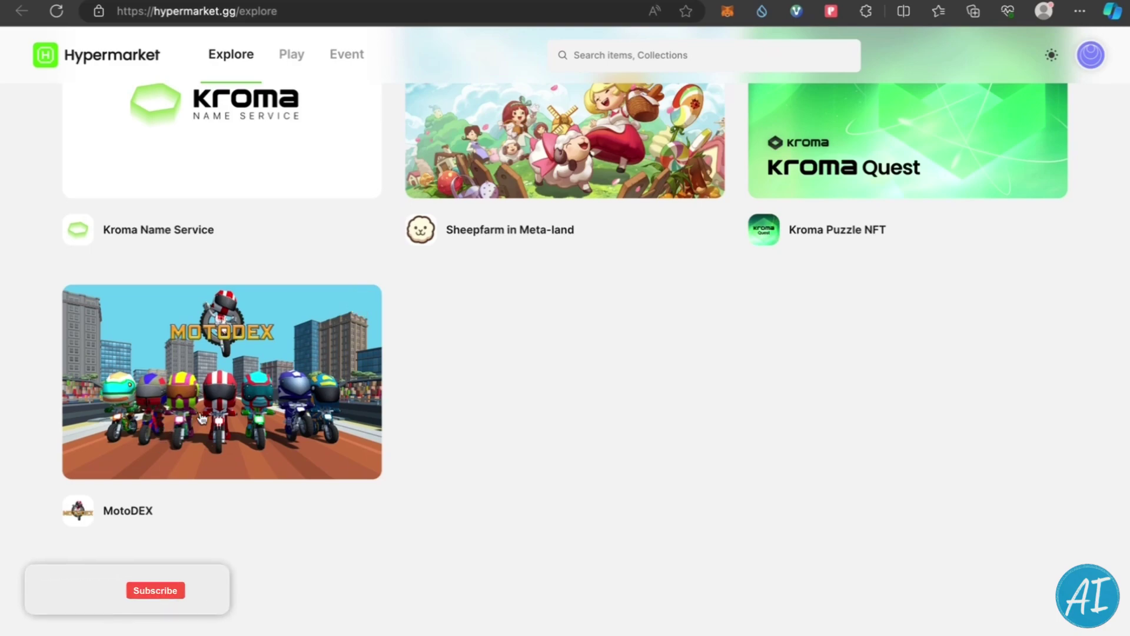
left_click(164, 421)
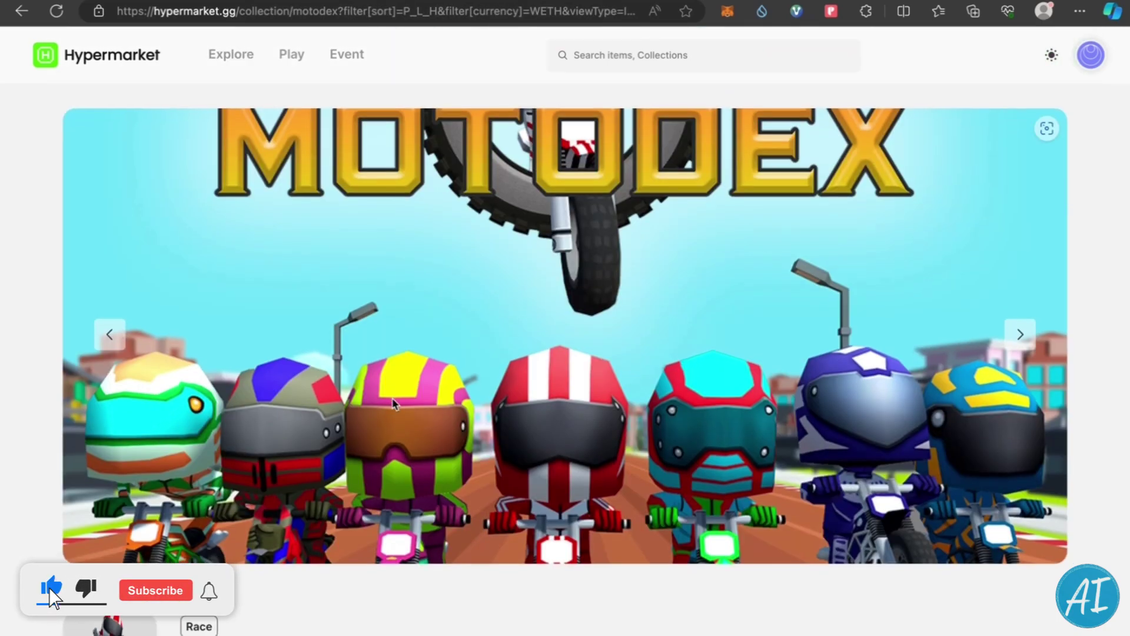
Go through the MotoDEX collection's details and listings and try to buy the Health Capsule 5 NFT for 0.001 ETH.
scroll(393, 403, "down", 8)
scroll(358, 406, "down", 1)
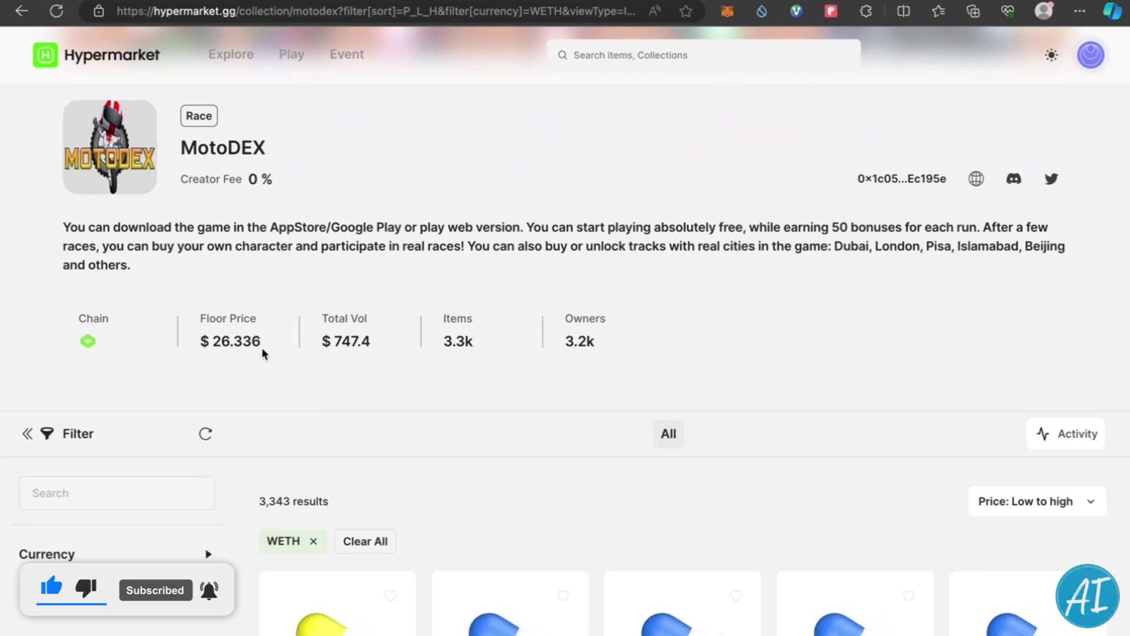
scroll(261, 350, "down", 1)
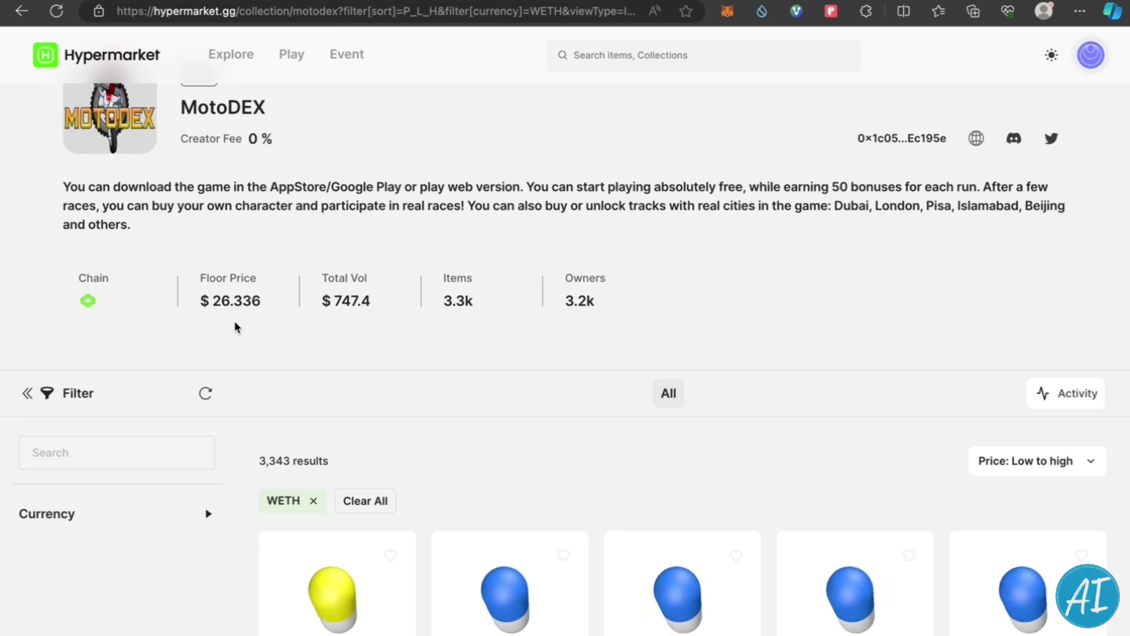
scroll(243, 334, "down", 1)
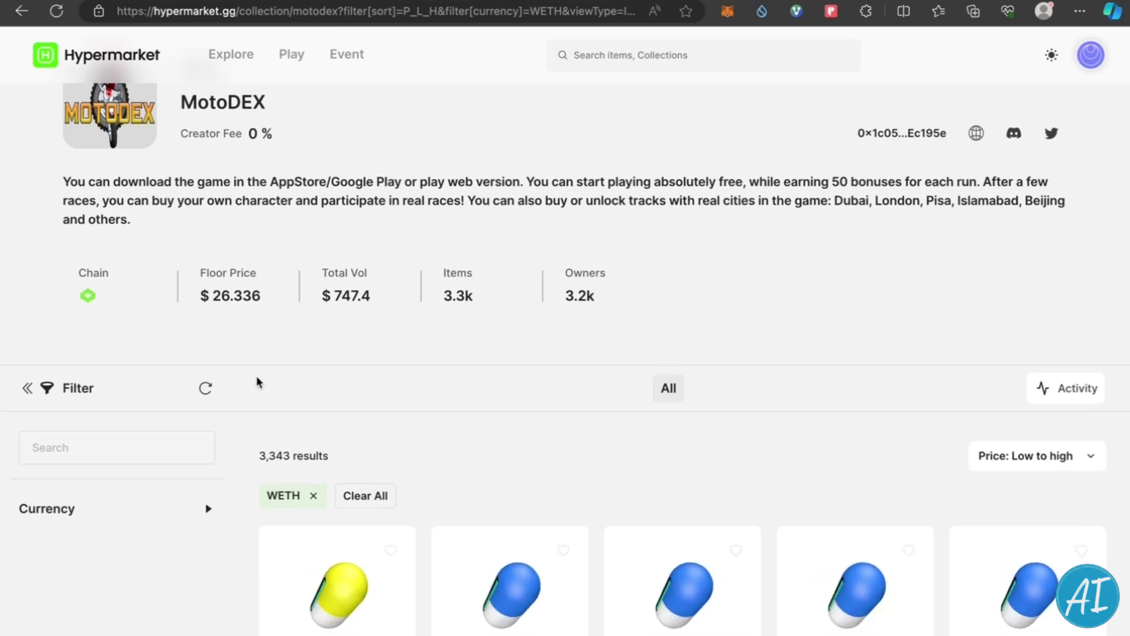
scroll(256, 382, "down", 1)
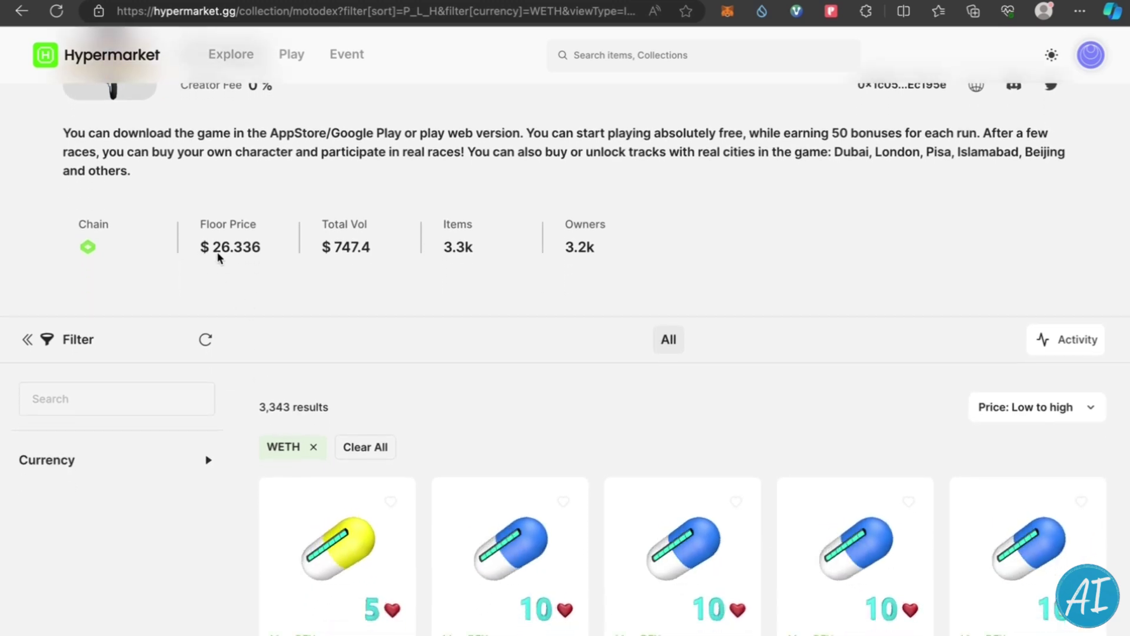
scroll(238, 256, "down", 1)
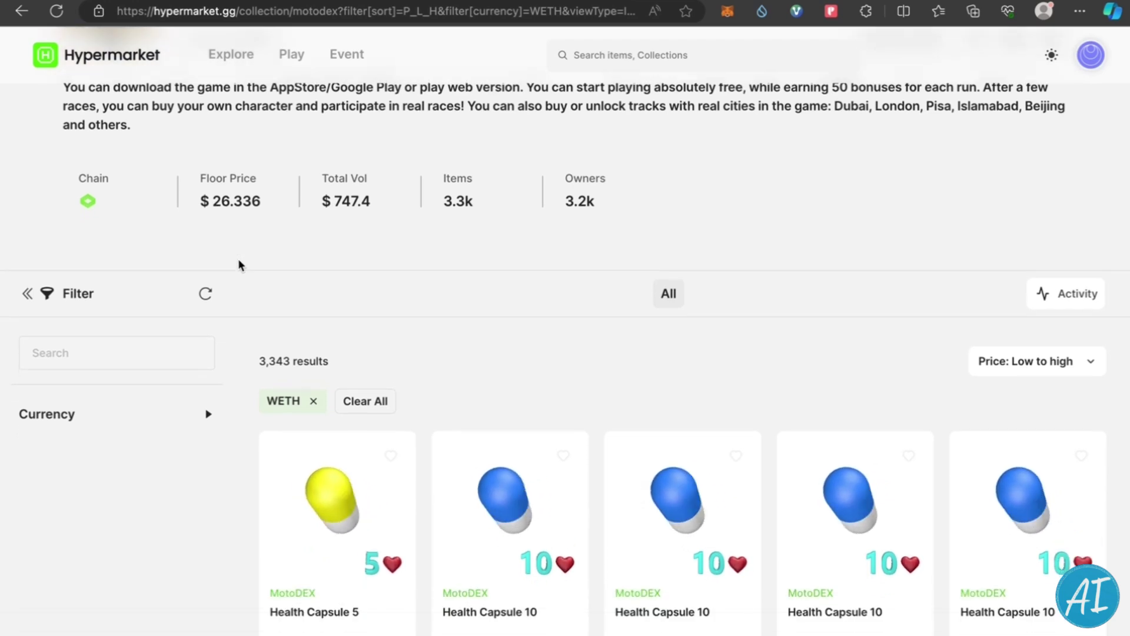
scroll(288, 585, "down", 2)
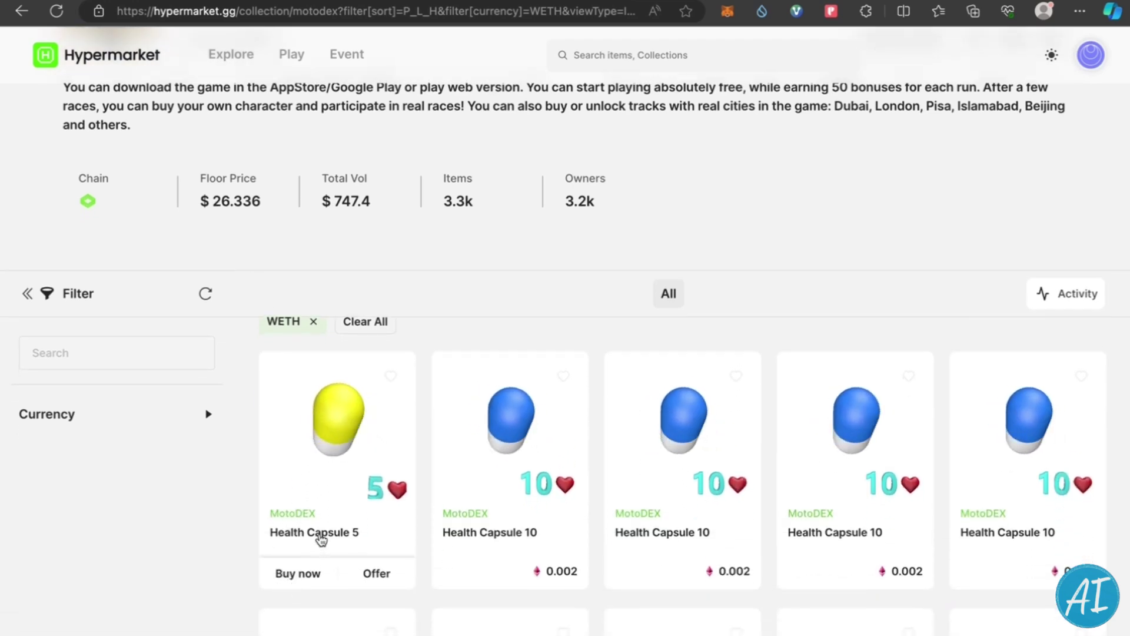
left_click(312, 574)
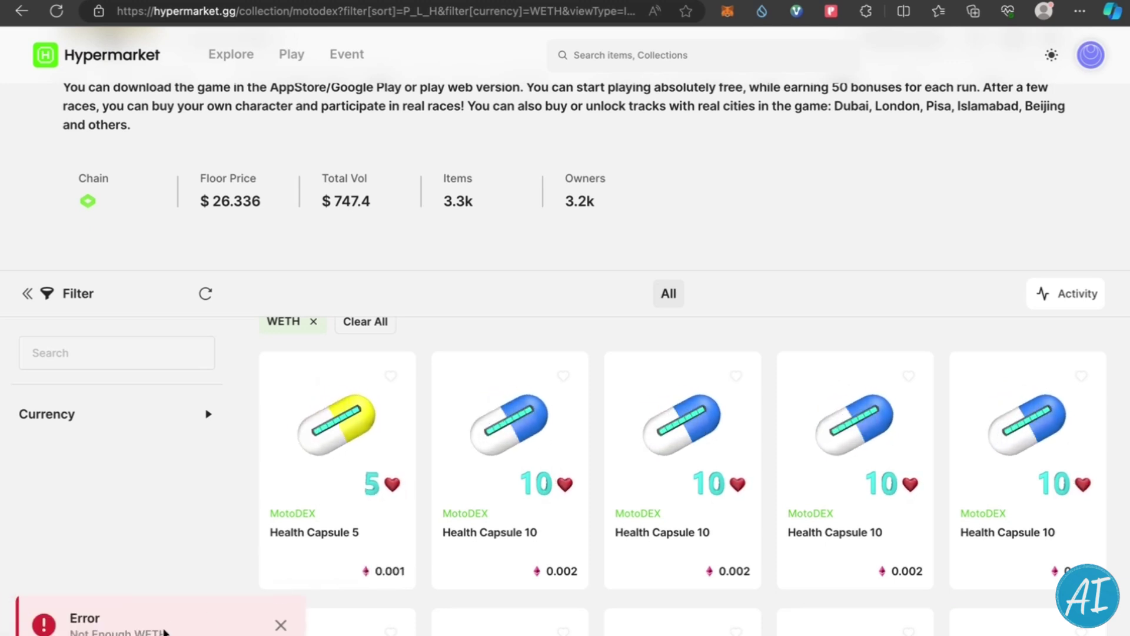
Switch to iZUMi's swap form and choose an output token for an ETH swap on Kroma.
mouse_move(292, 580)
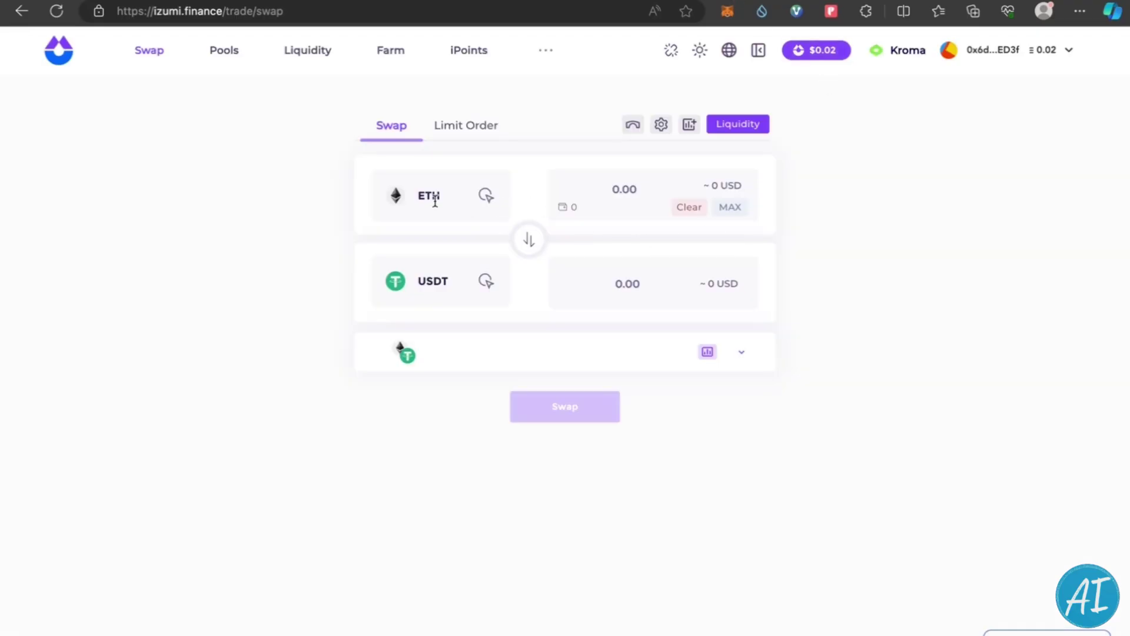
left_click(432, 294)
left_click(457, 310)
left_click(620, 195)
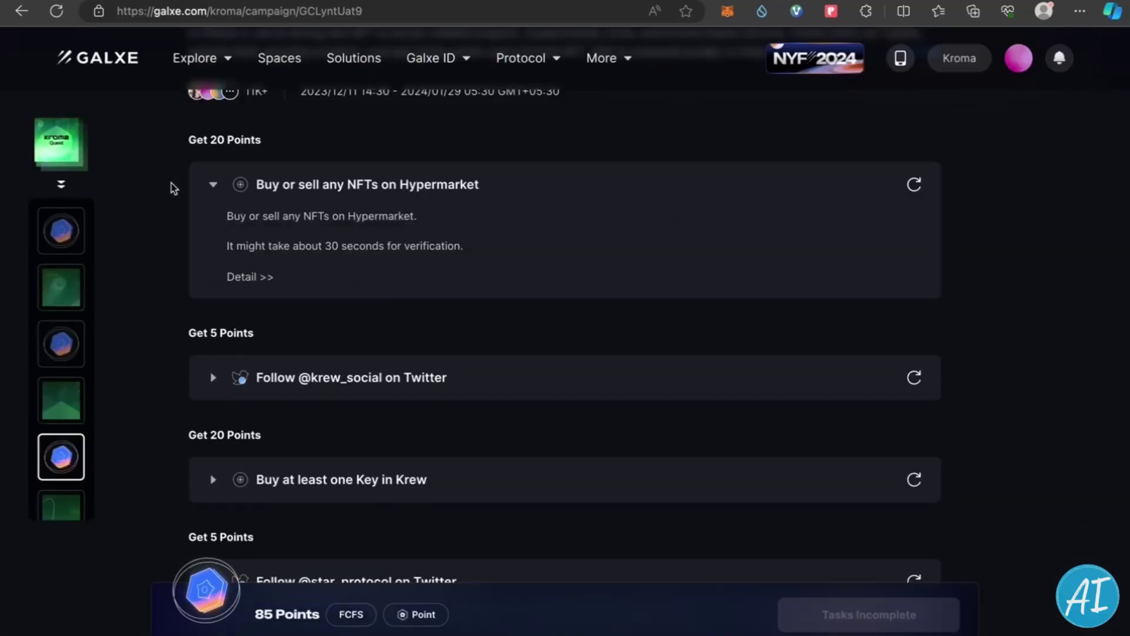
Collapse the Hypermarket task on Galxe and open krew.social from the "Buy at least one Key in Krew" task, accepting the risk warning.
left_click(224, 189)
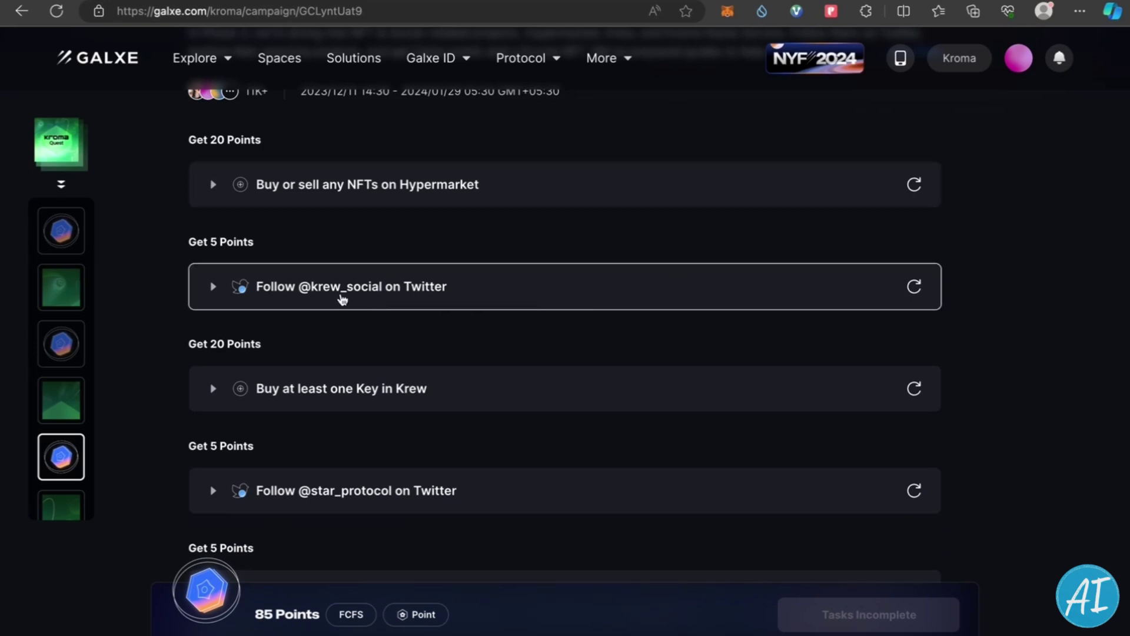
scroll(330, 387, "down", 1)
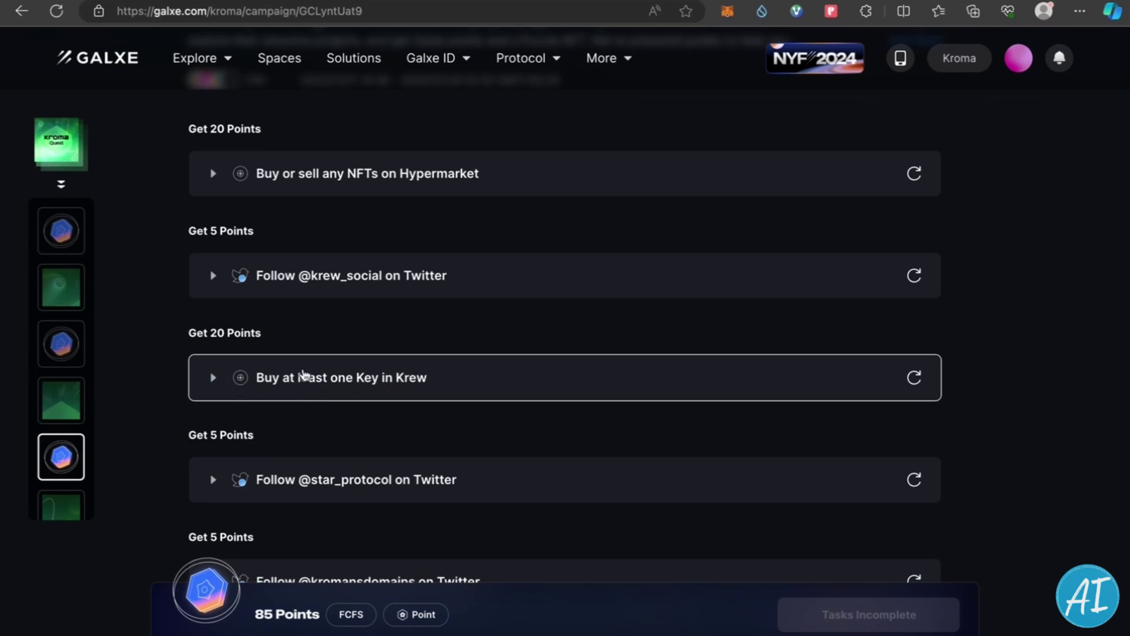
left_click(211, 379)
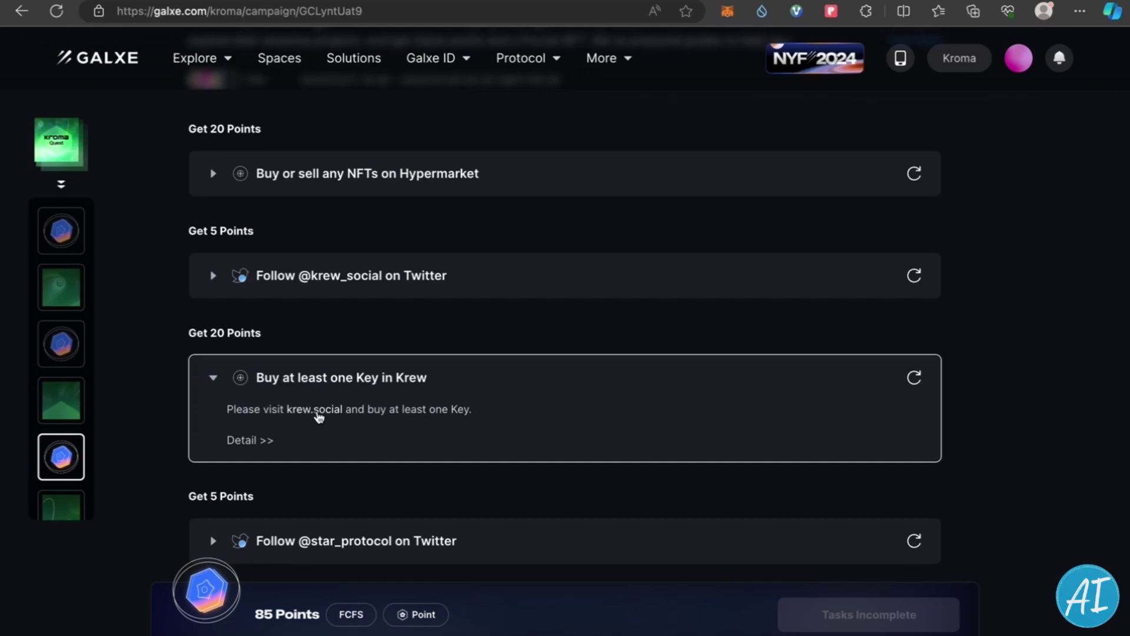
left_click(318, 412)
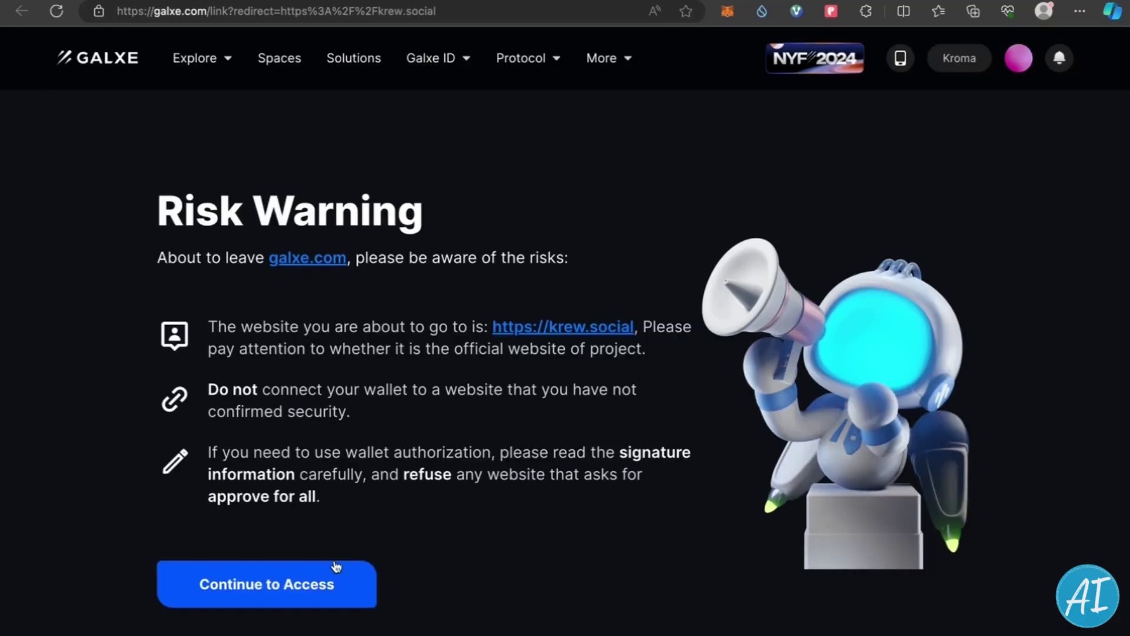
left_click(320, 582)
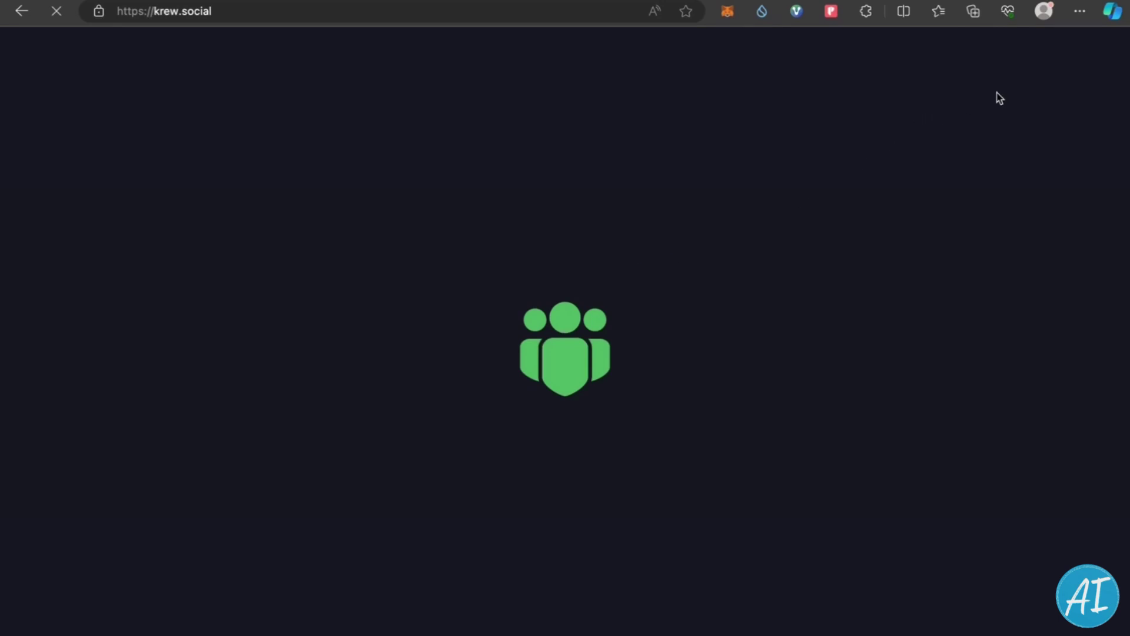
Sign in to Krew with the Twitter account, authorizing the Krew Social app.
left_click(1006, 51)
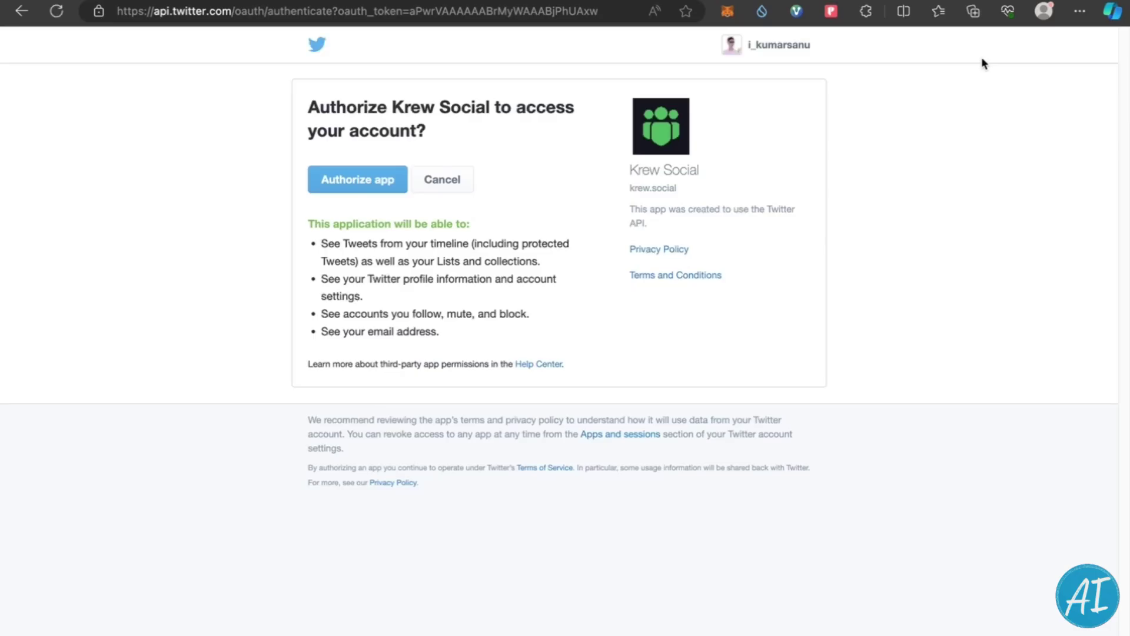
left_click(366, 188)
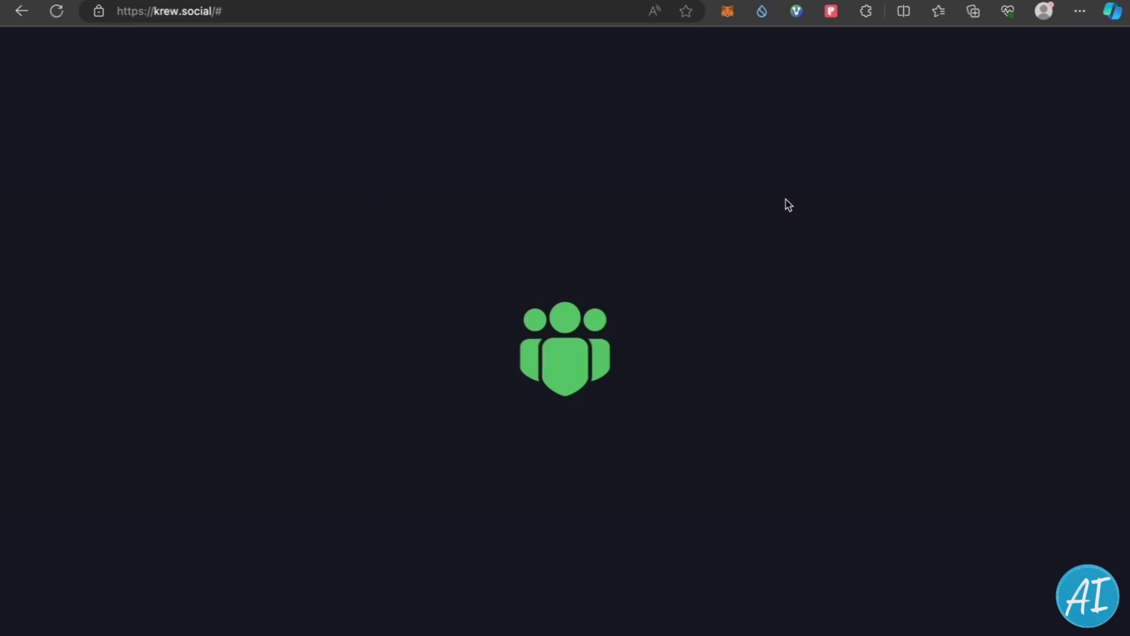
left_click(587, 411)
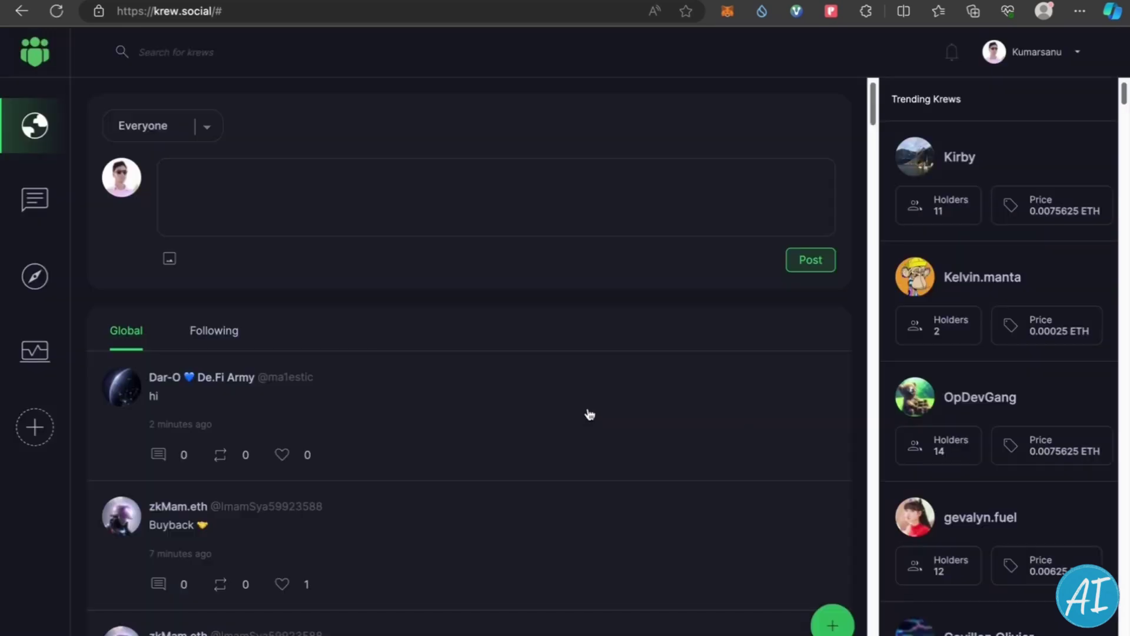
Look through the trending krews, open the searched krew priced at 0.00006875 ETH and order one of its keys.
scroll(1015, 251, "down", 1)
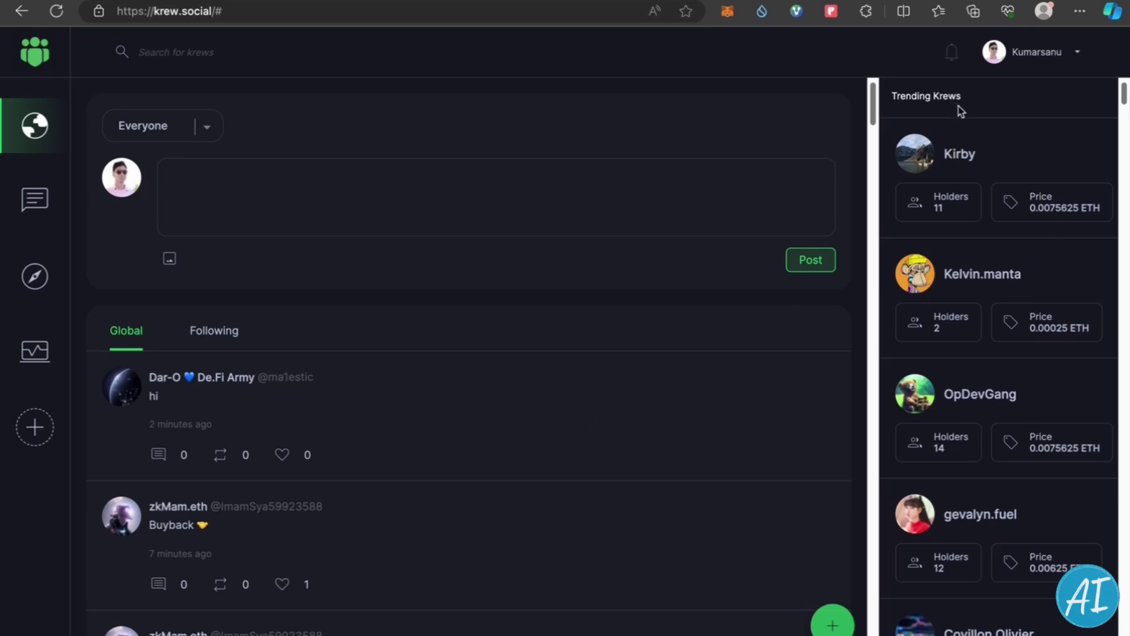
scroll(996, 289, "down", 1)
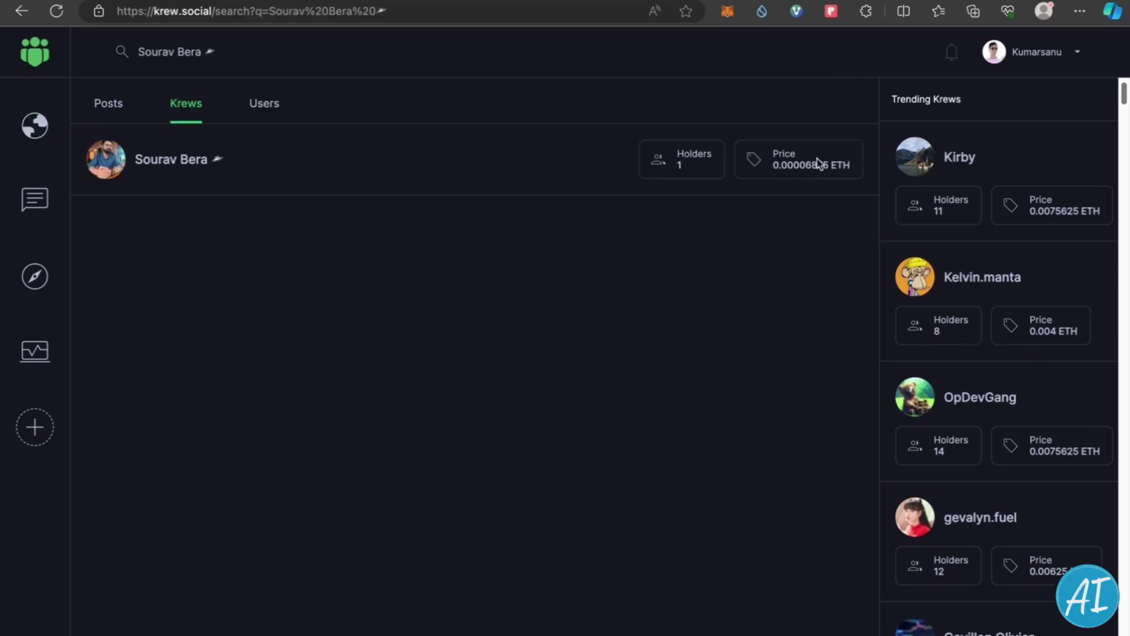
left_click(819, 163)
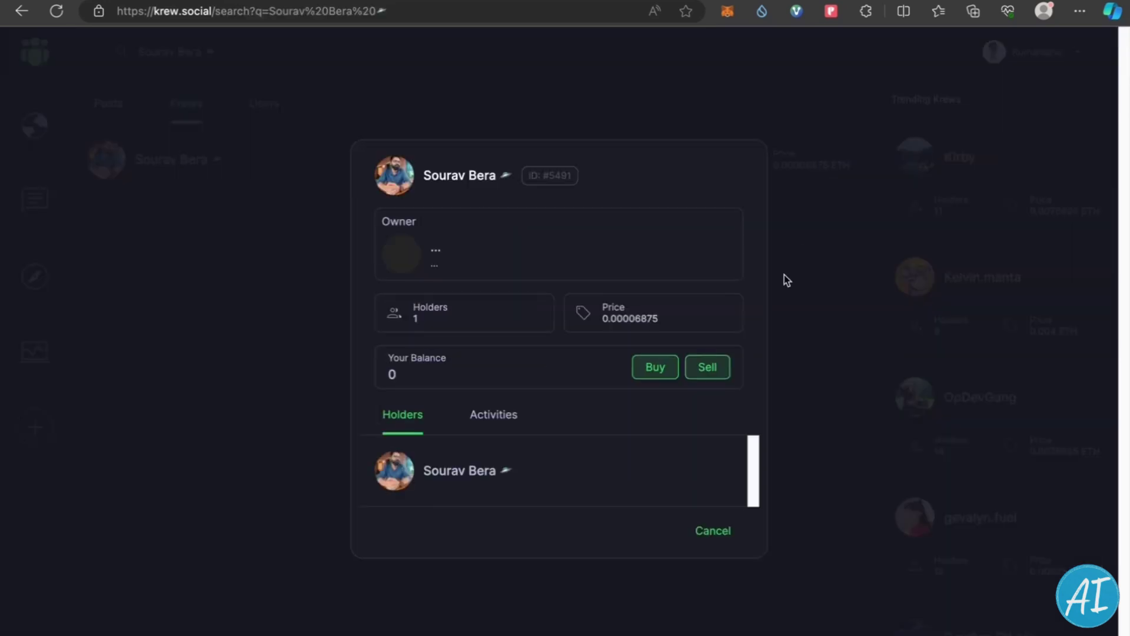
left_click(659, 377)
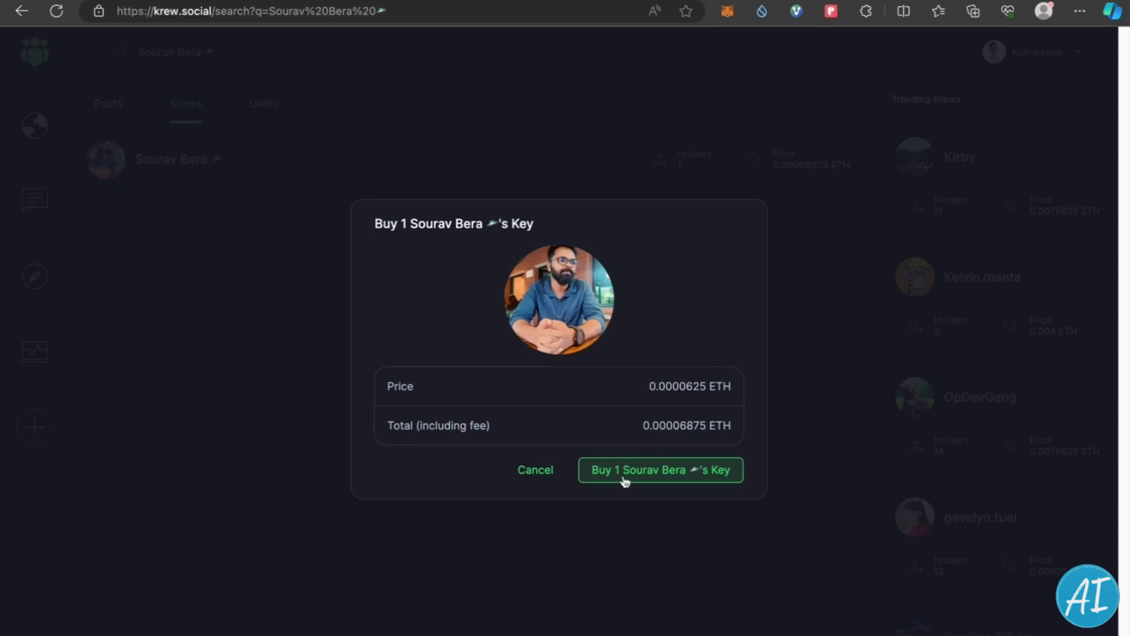
left_click(694, 475)
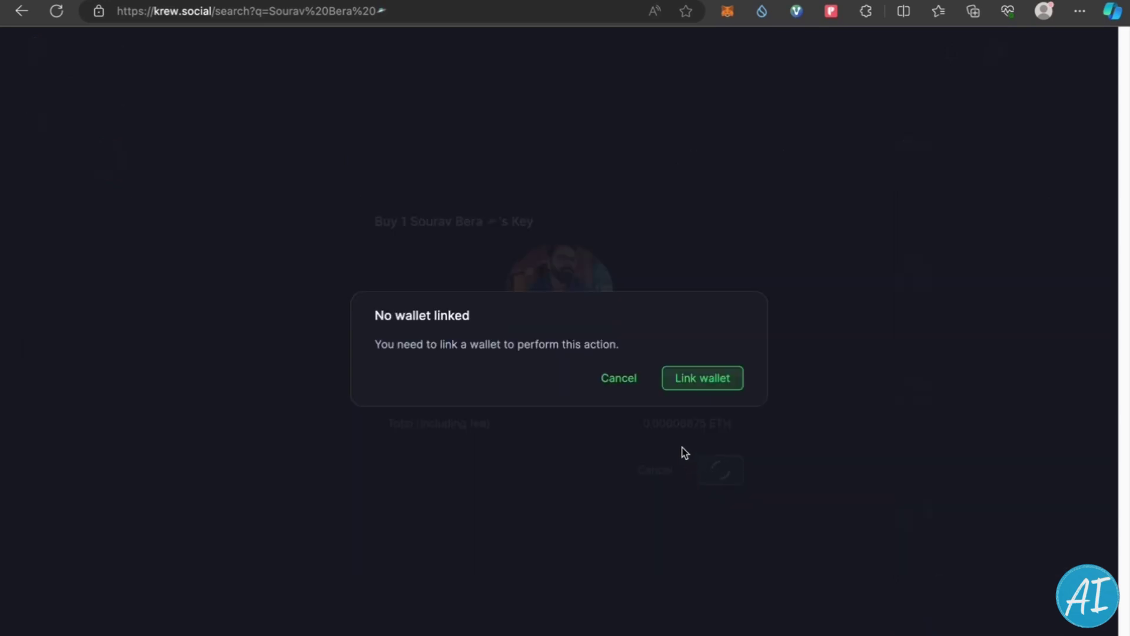
Link a wallet to Krew through WalletConnect, connecting Account 1 in MetaMask.
left_click(706, 383)
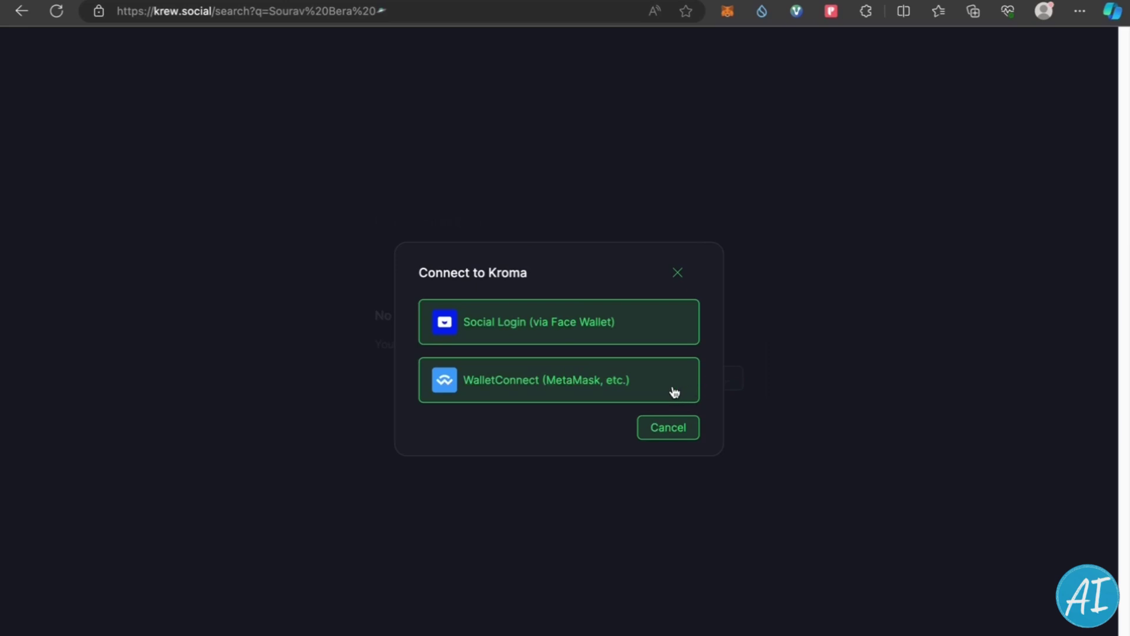
left_click(584, 388)
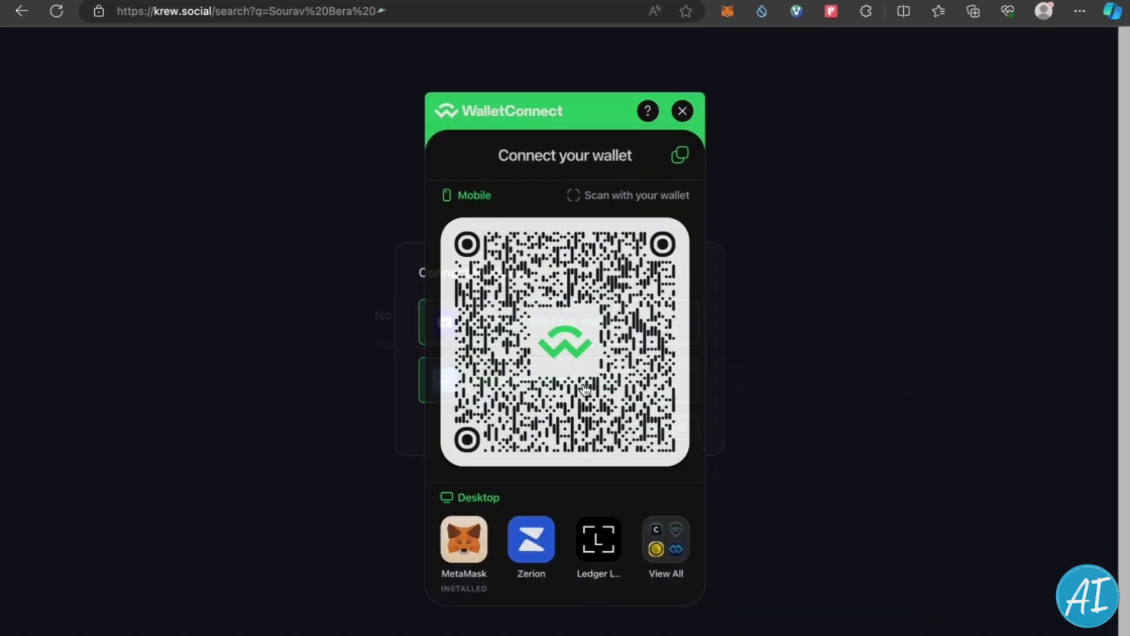
left_click(471, 555)
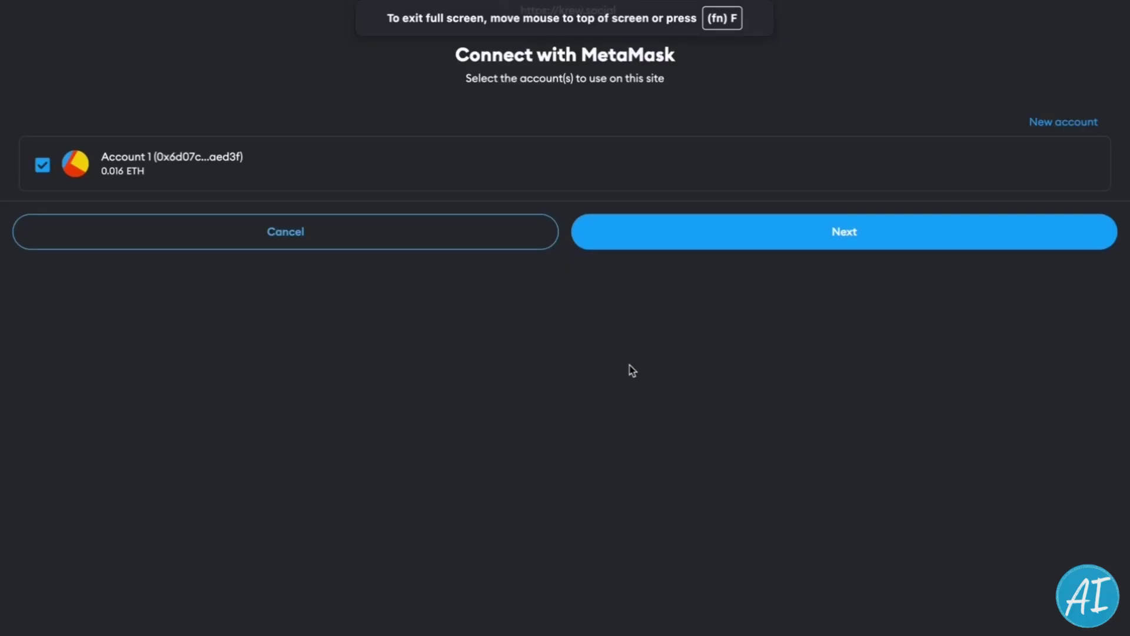
left_click(774, 244)
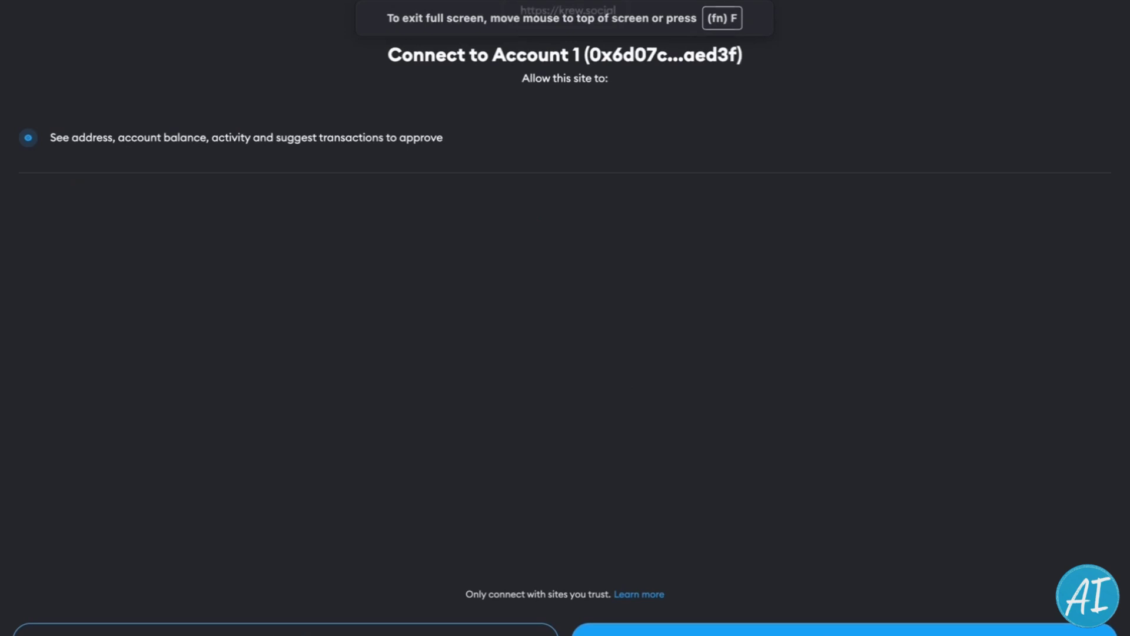
left_click(801, 629)
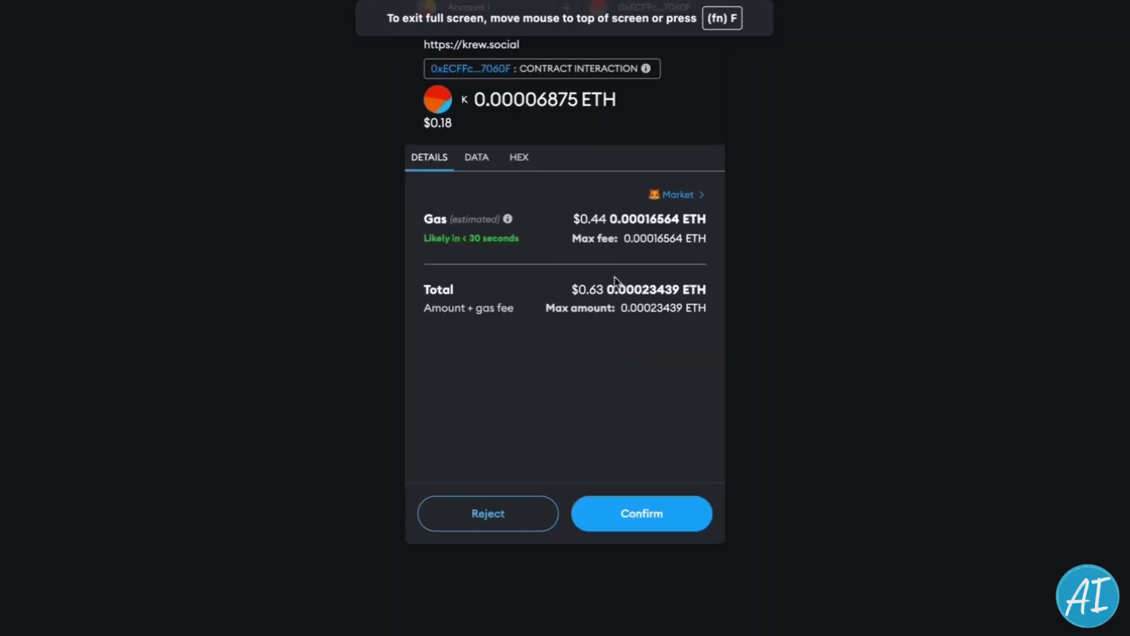
Confirm the key purchase transaction in MetaMask and verify the "Buy at least one Key in Krew" task on Galxe.
left_click(642, 522)
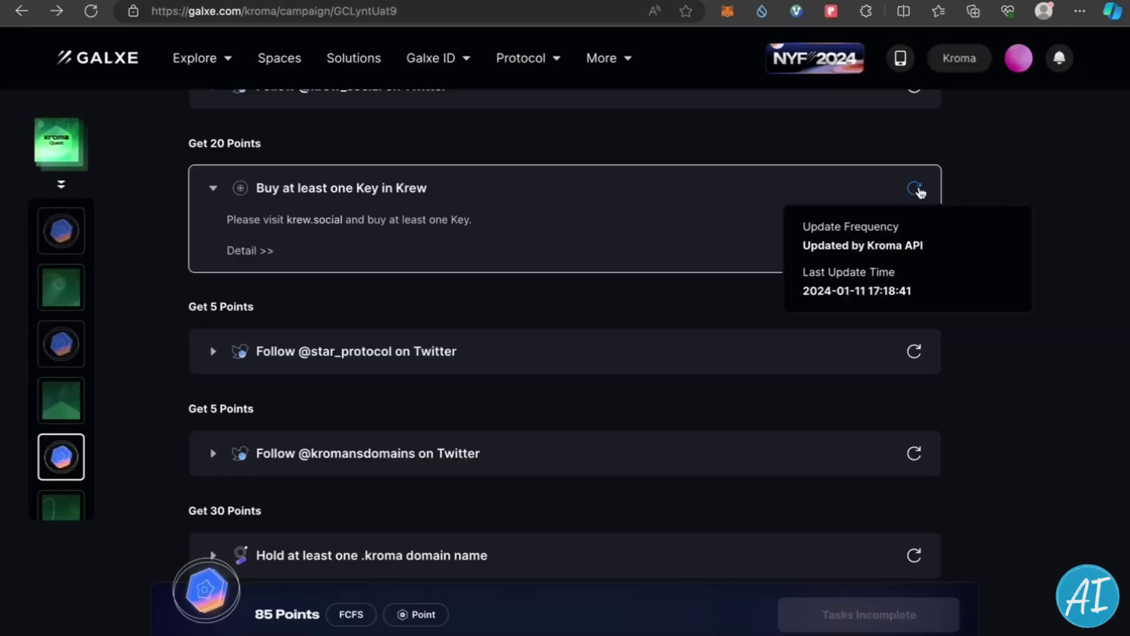
left_click(916, 189)
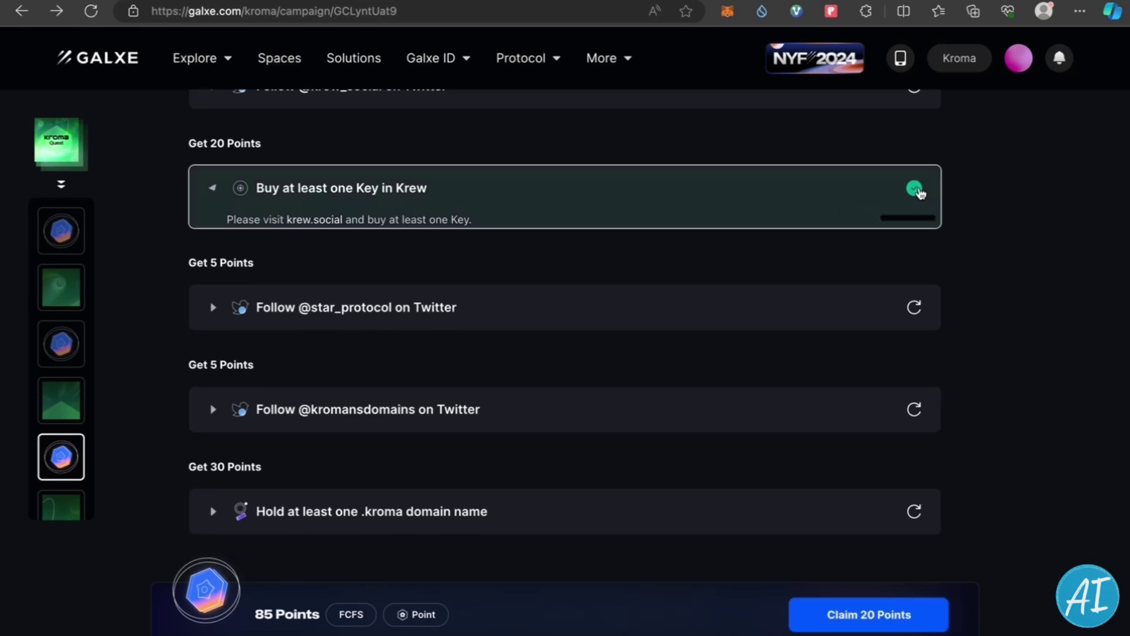
Open Kroma Name Service from the .kroma domain task, search for "Airdropinsdier", connect Account 1 in MetaMask and open the name's registration page.
scroll(570, 295, "down", 1)
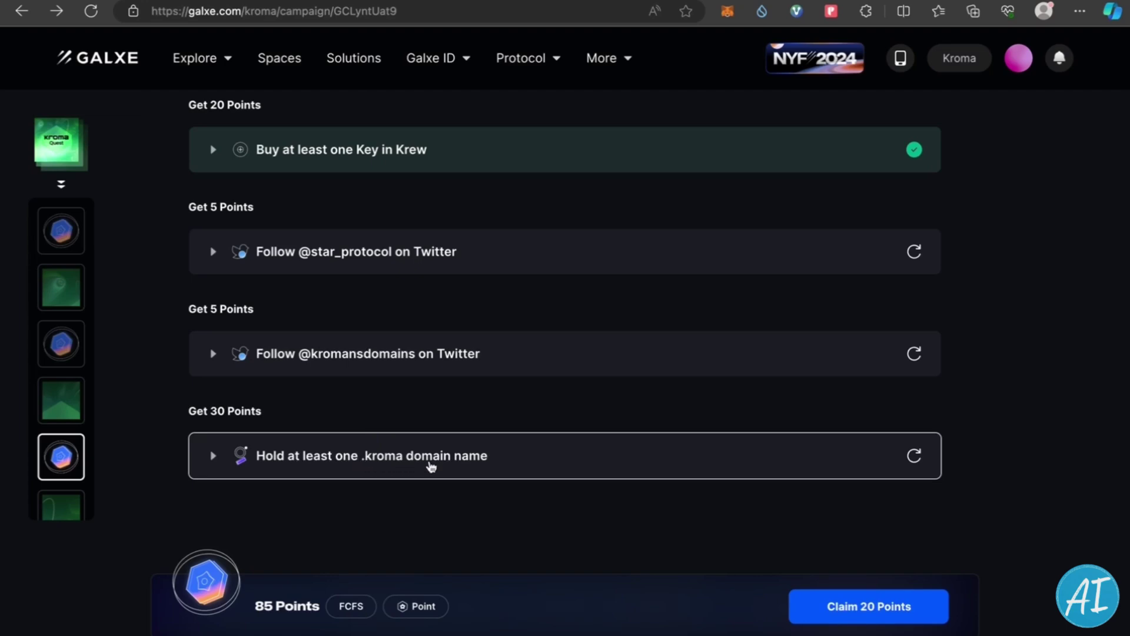
left_click(428, 463)
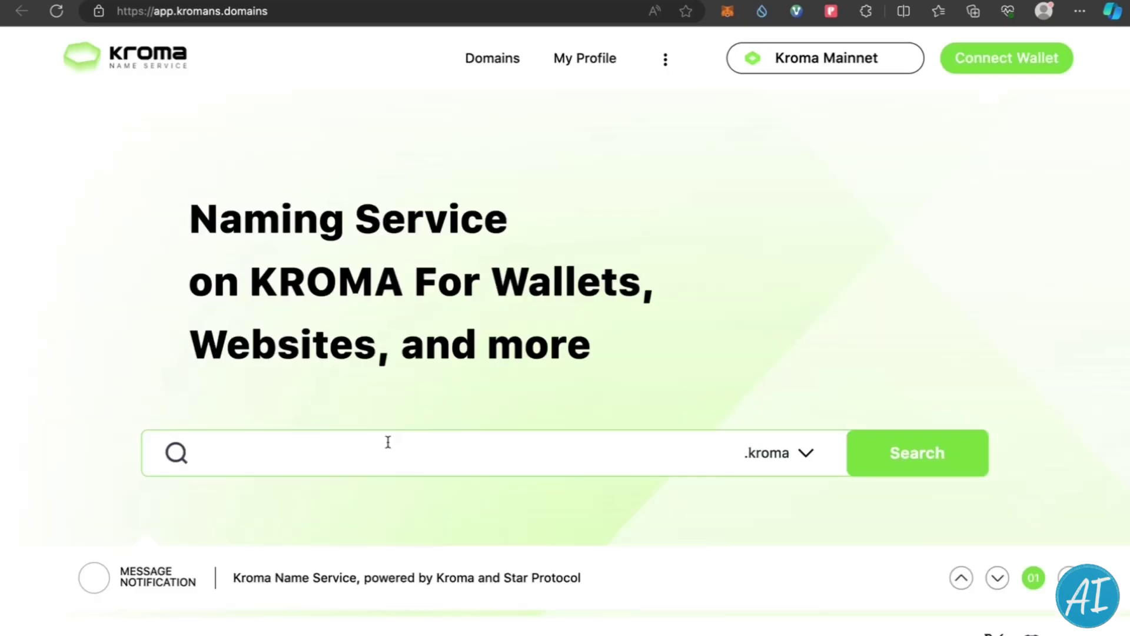
left_click(387, 447)
type("Airdropinsdier")
left_click(366, 490)
left_click(895, 465)
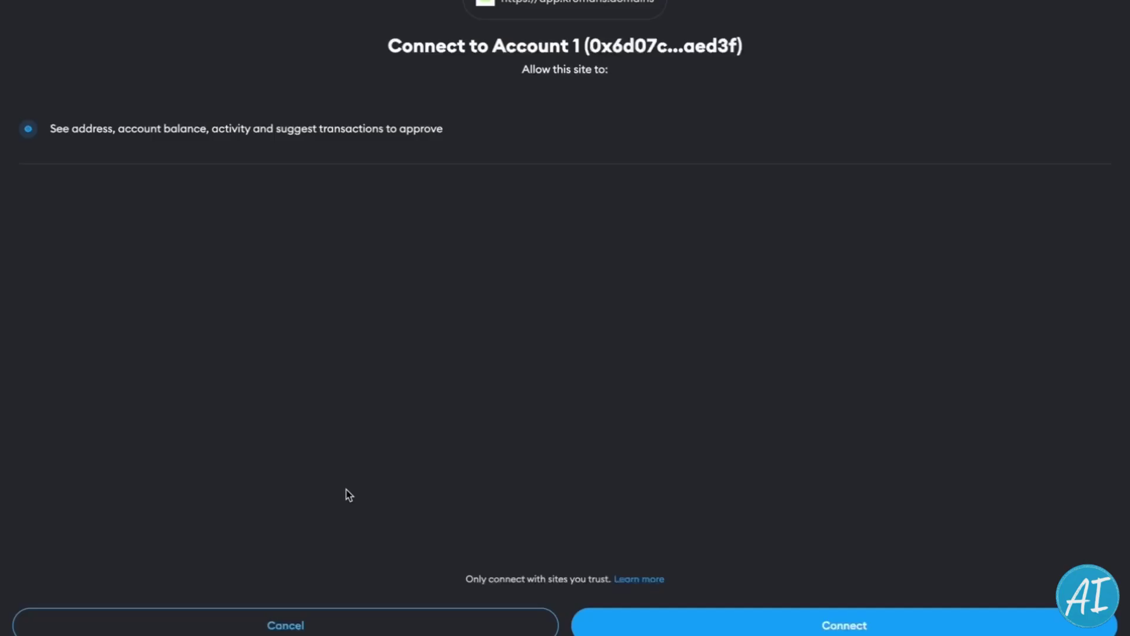
left_click(781, 625)
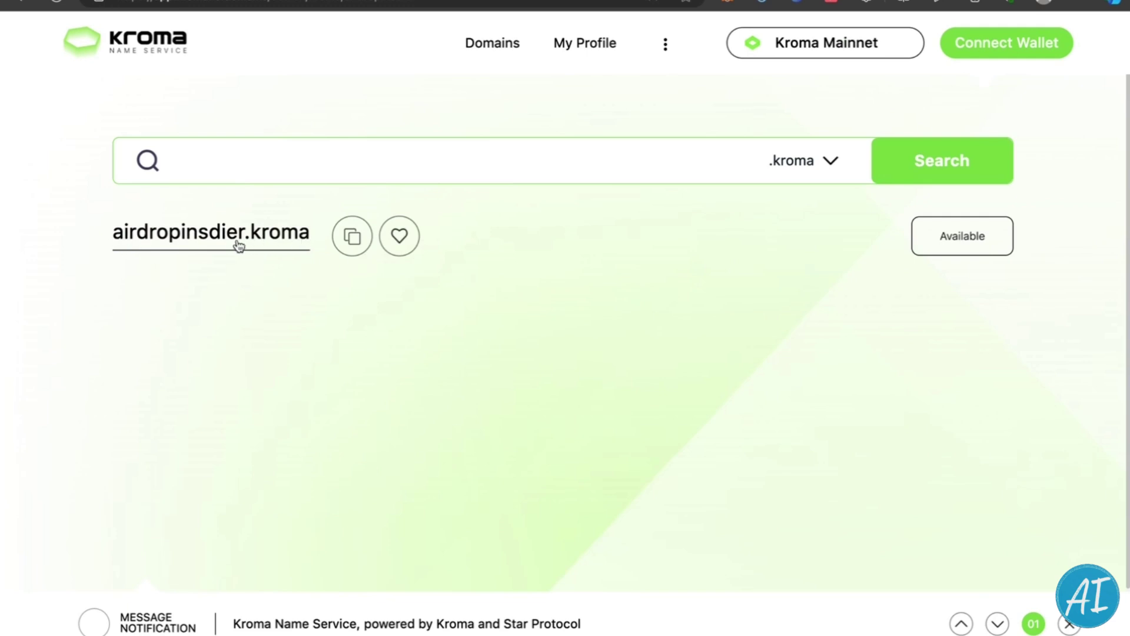
left_click(967, 239)
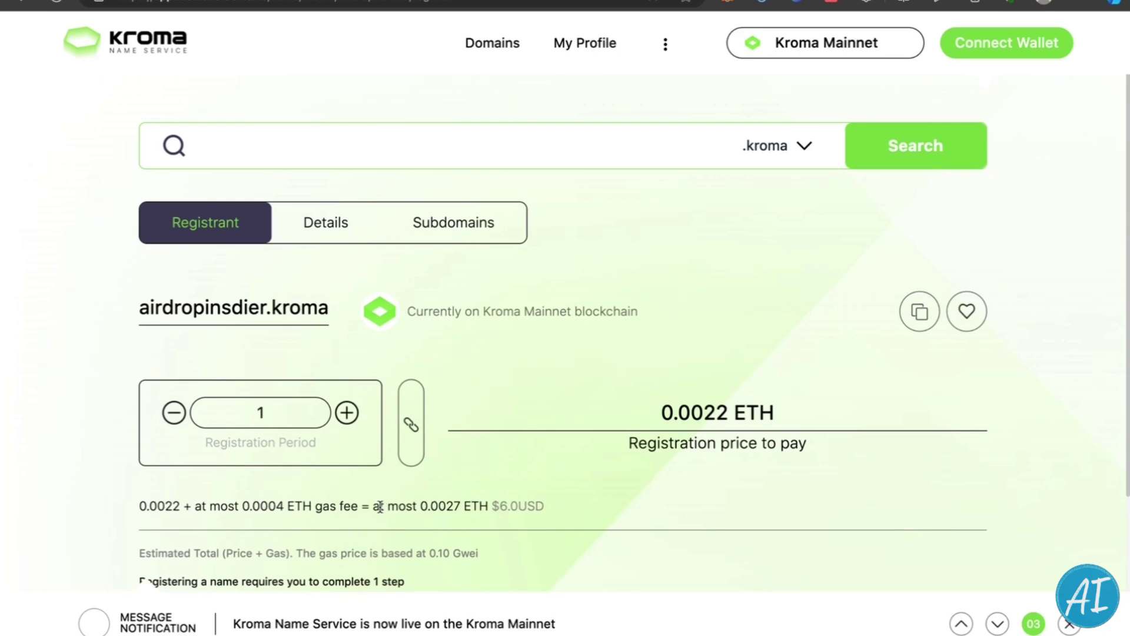
scroll(474, 500, "down", 4)
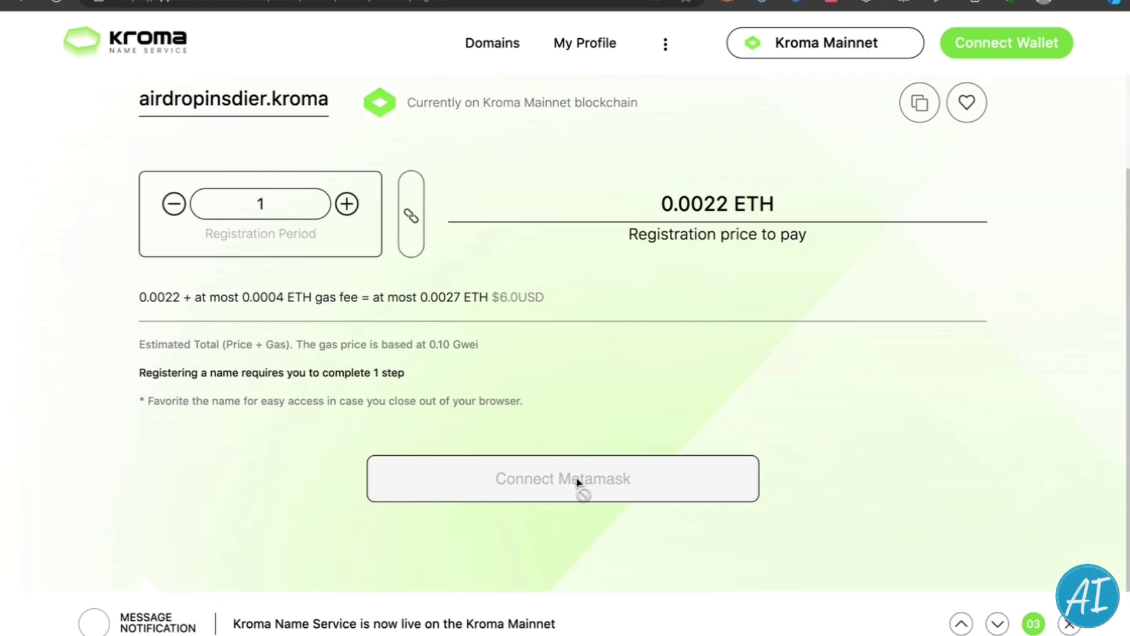
Connect the MetaMask wallet to Kroma Name Service and try to register airdropinsdier.kroma with ETH, rejecting the transaction.
left_click(1010, 48)
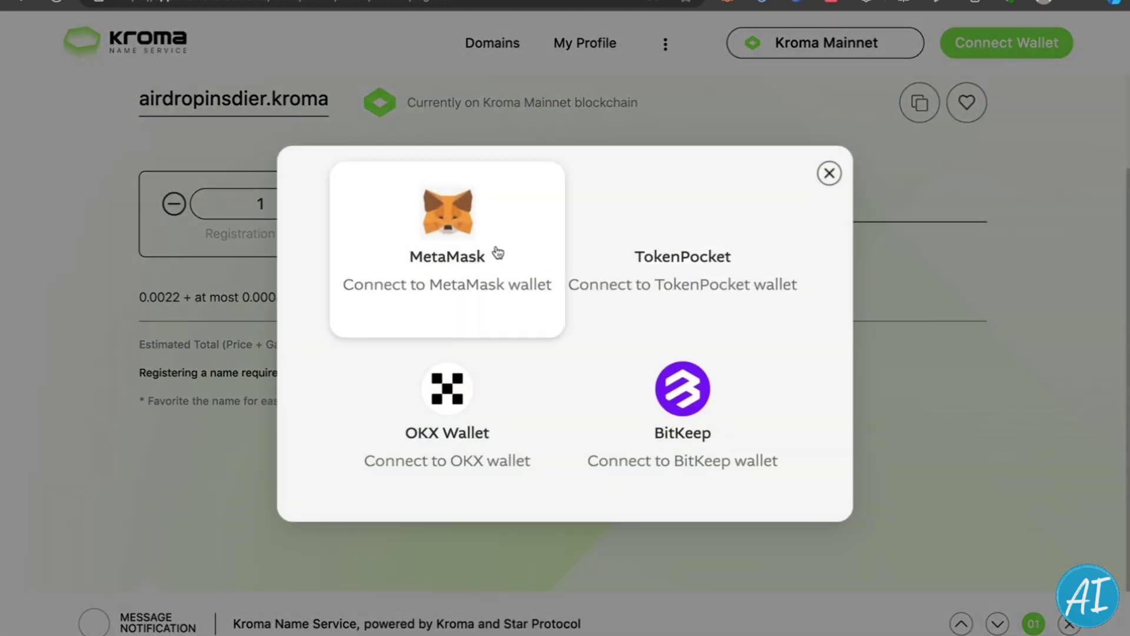
left_click(497, 250)
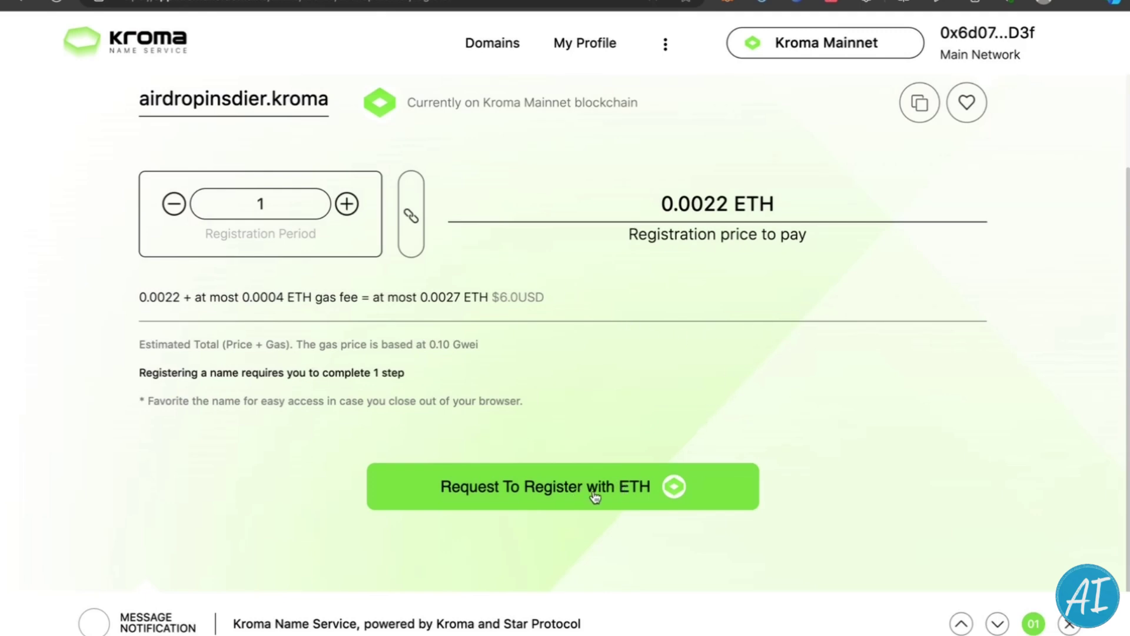
left_click(634, 492)
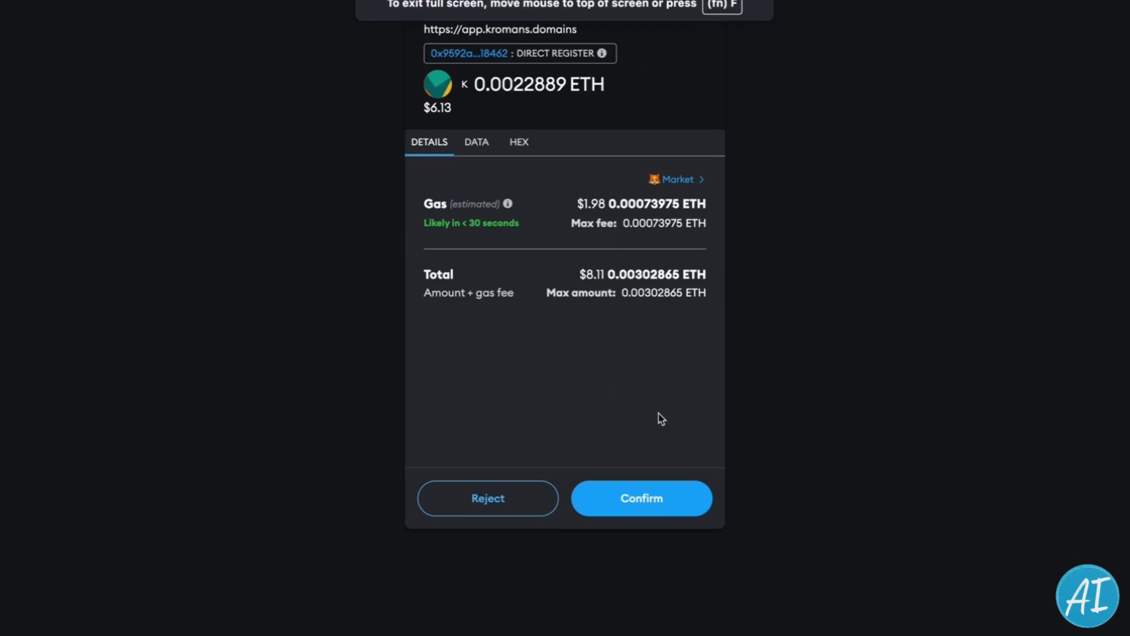
left_click(517, 497)
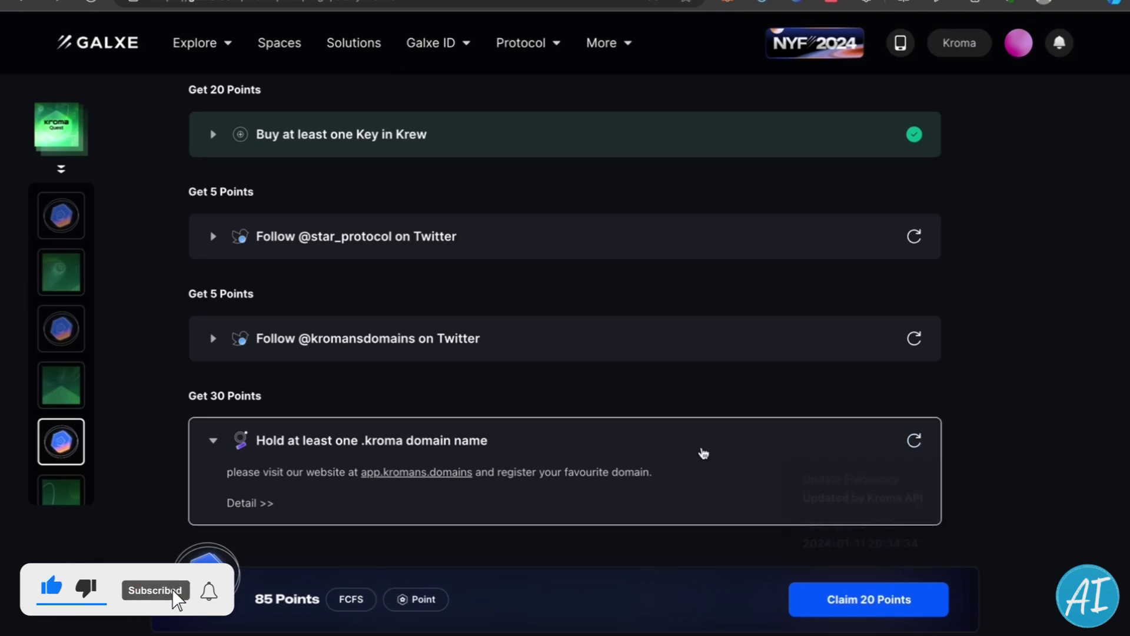
Review the Phase 3 points tasks on Galxe and the tasks and claim of the "Phase 3. NFTs & Socials [NFT]" campaign.
scroll(432, 441, "up", 1)
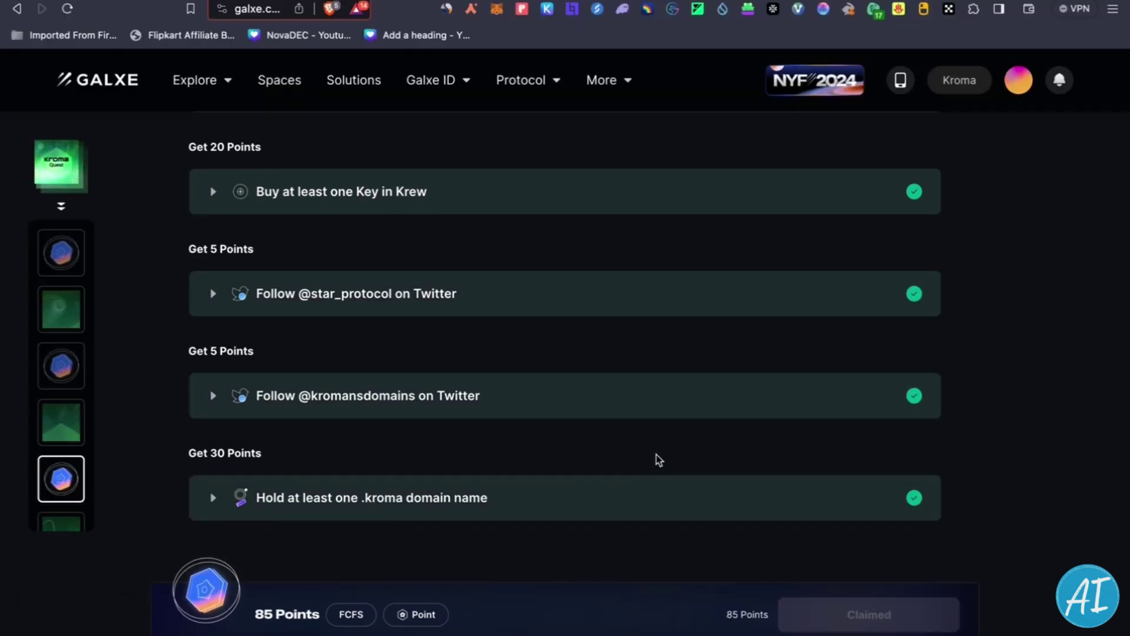
scroll(692, 434, "up", 5)
scroll(686, 421, "down", 4)
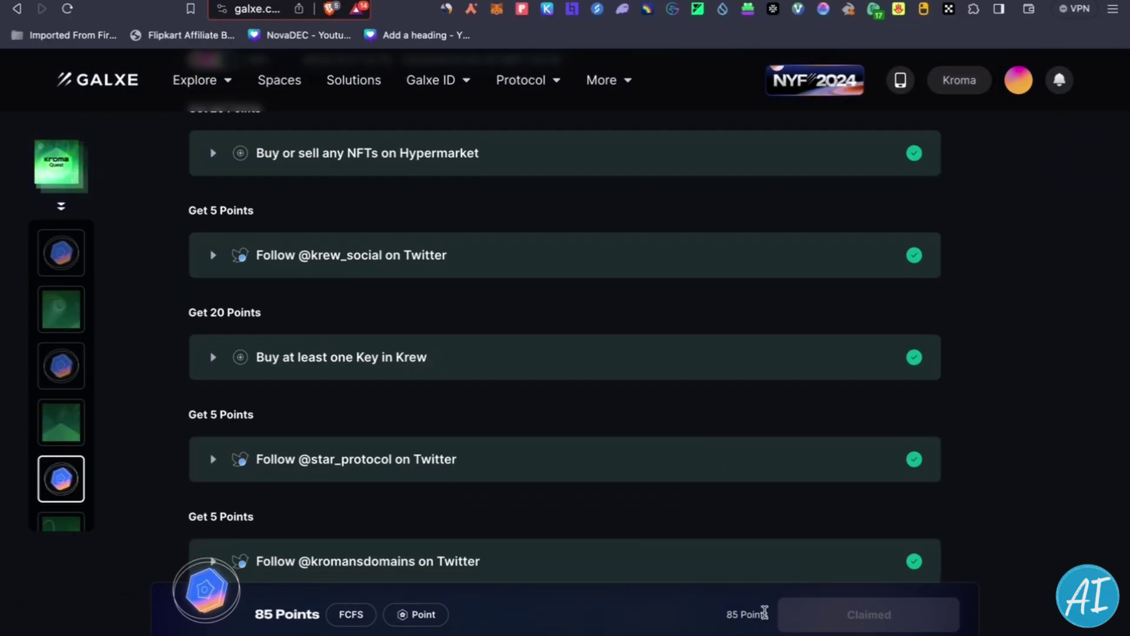
scroll(353, 406, "up", 1)
scroll(50, 455, "down", 1)
scroll(53, 459, "down", 1)
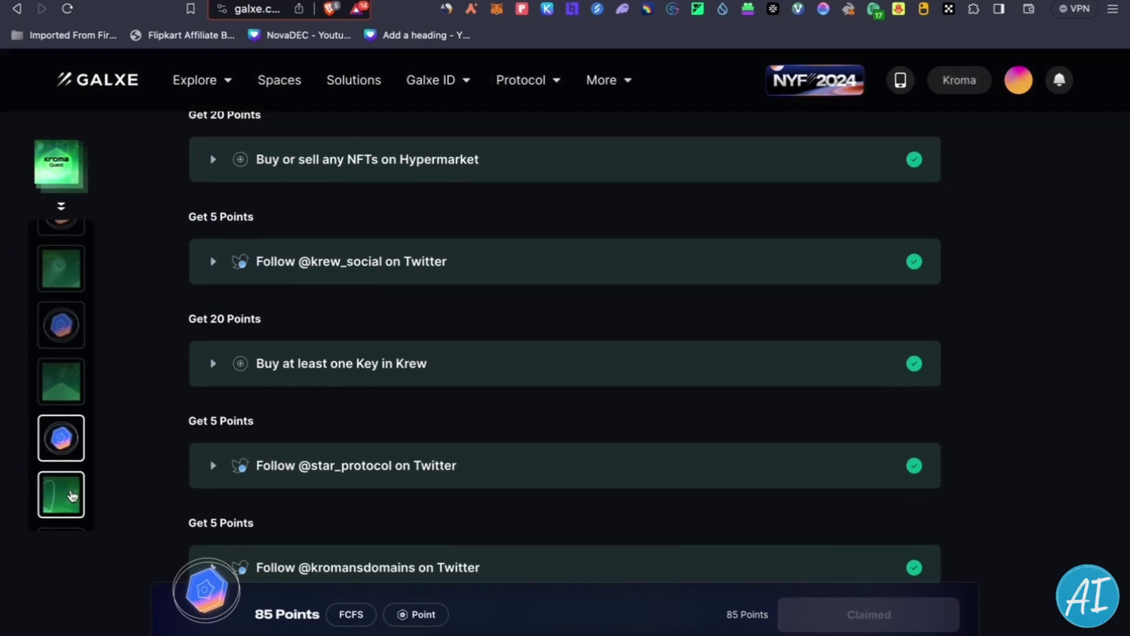
left_click(71, 496)
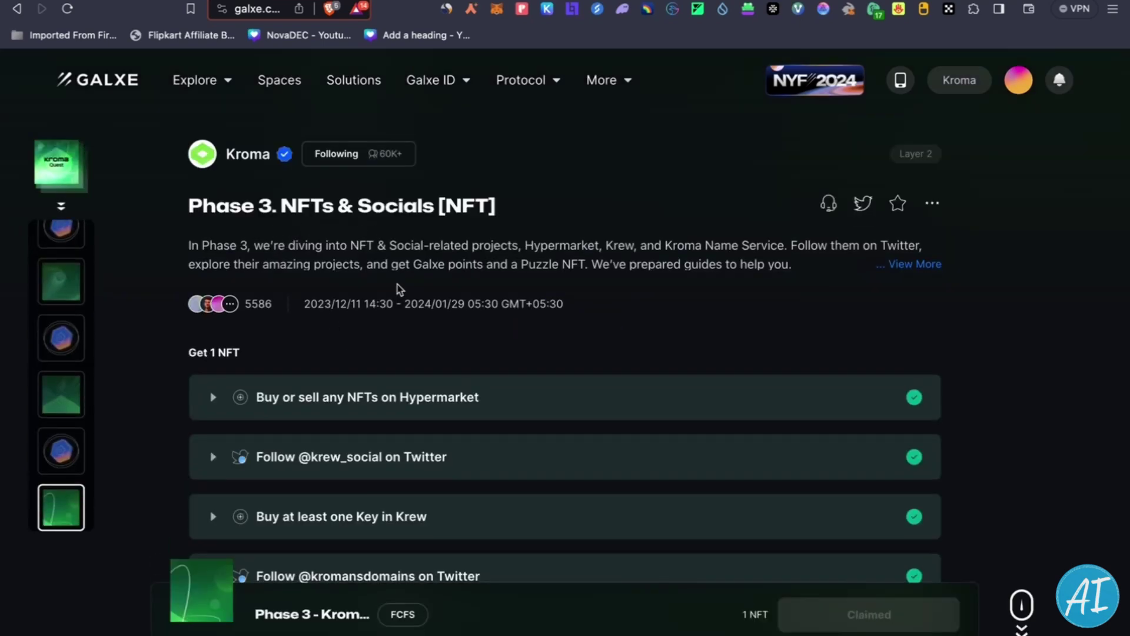
scroll(540, 500, "down", 2)
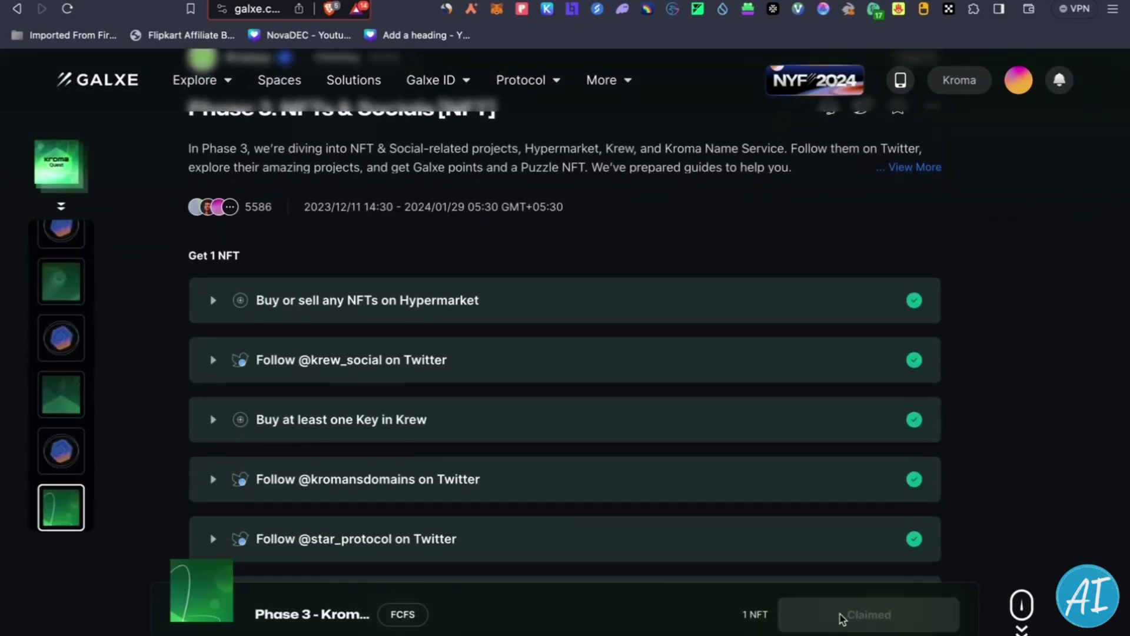
scroll(386, 262, "up", 2)
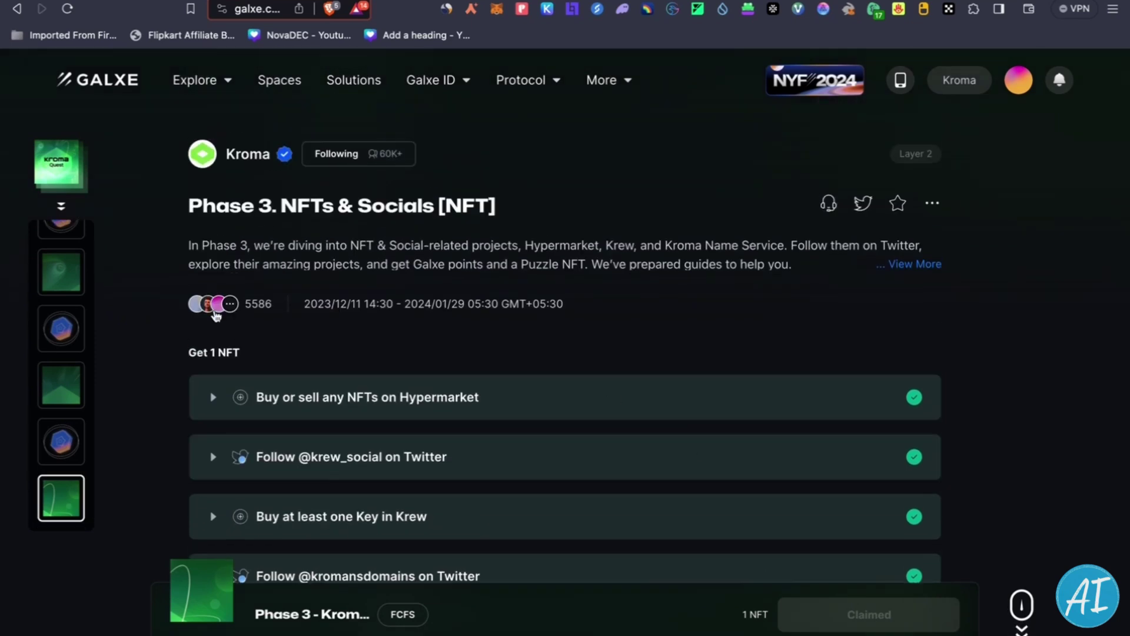
Open the "Phase 4. WEMIX on Kroma [Points]" campaign and examine its visit, retweet, transfer and staking tasks.
scroll(70, 439, "down", 3)
left_click(62, 405)
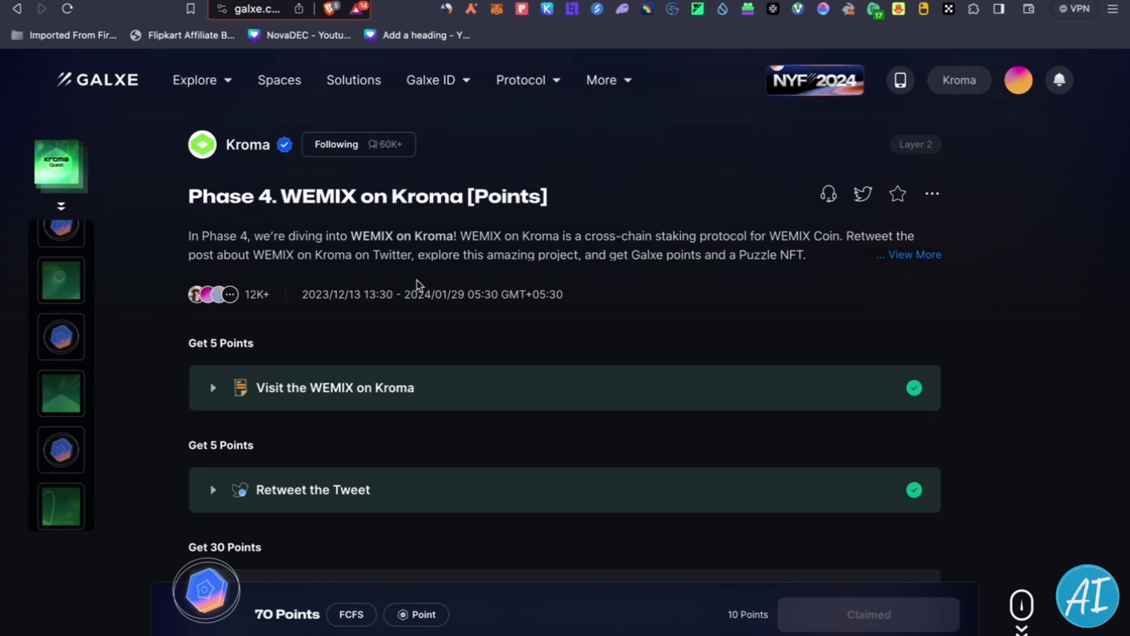
scroll(418, 285, "down", 2)
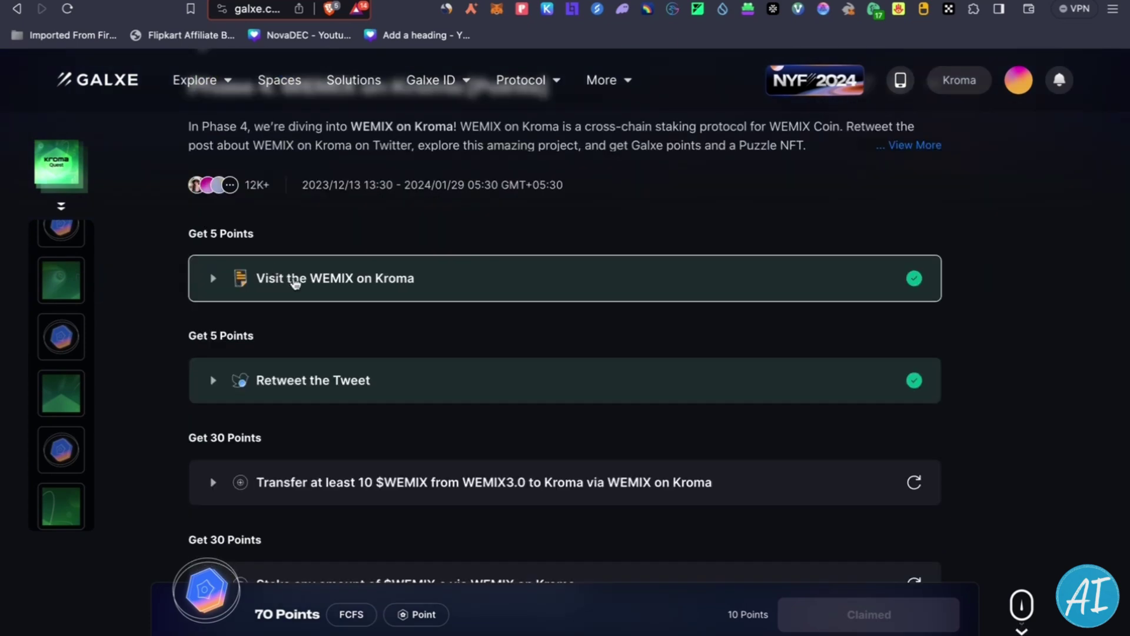
scroll(235, 296, "down", 1)
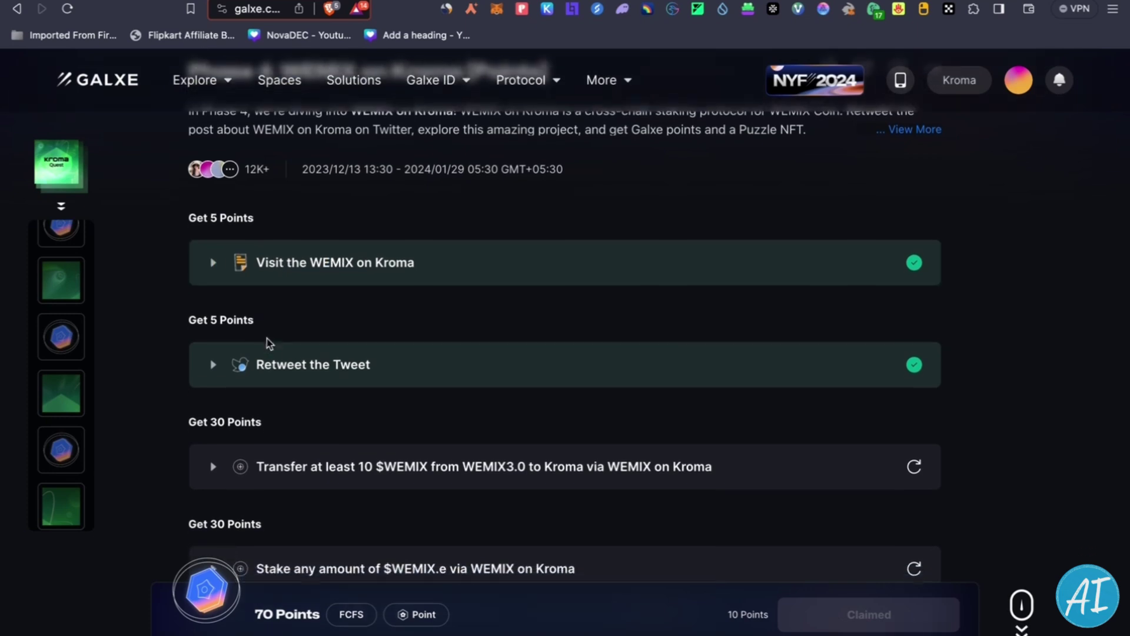
scroll(278, 352, "down", 2)
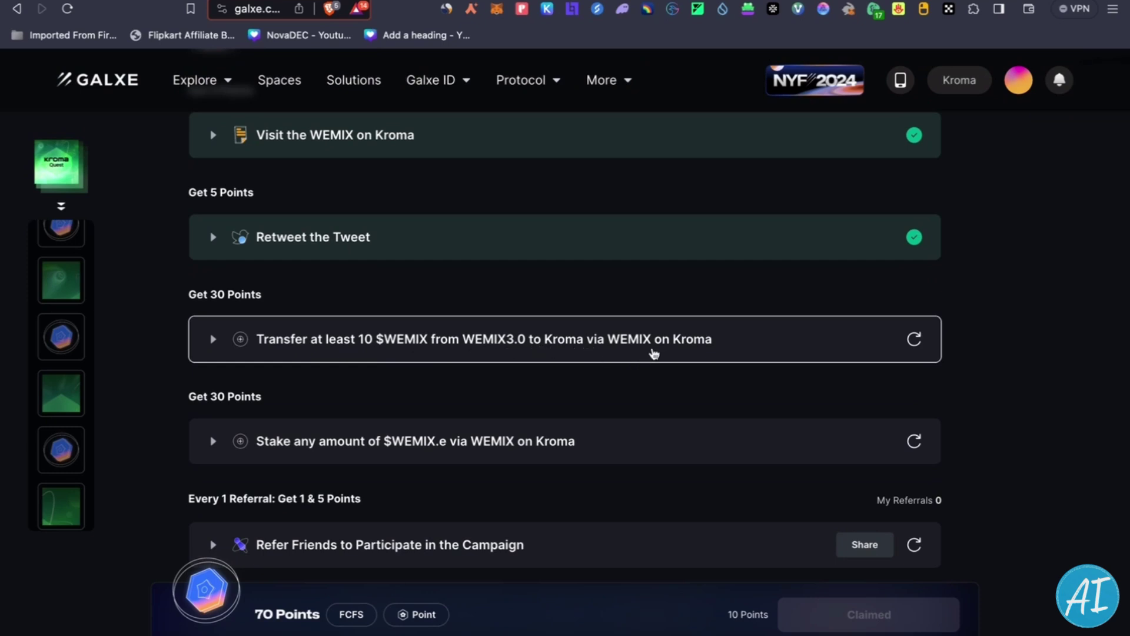
scroll(571, 414, "down", 1)
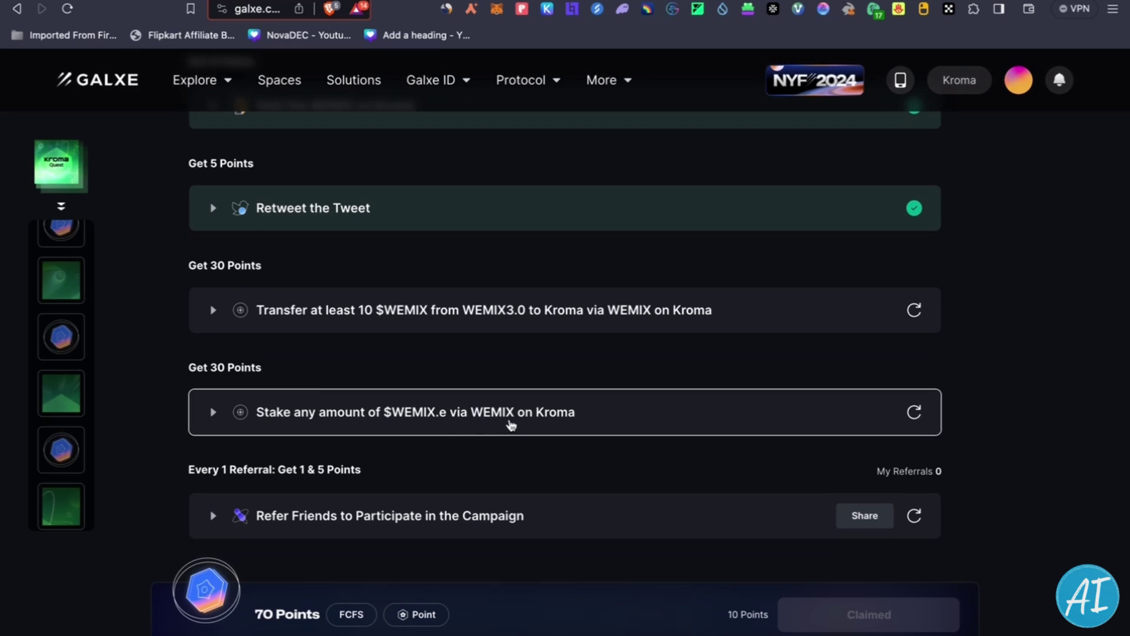
Open WEMIX on Kroma for the 10 $WEMIX transfer task and bring up its WEMIX transfer form.
scroll(529, 418, "down", 1)
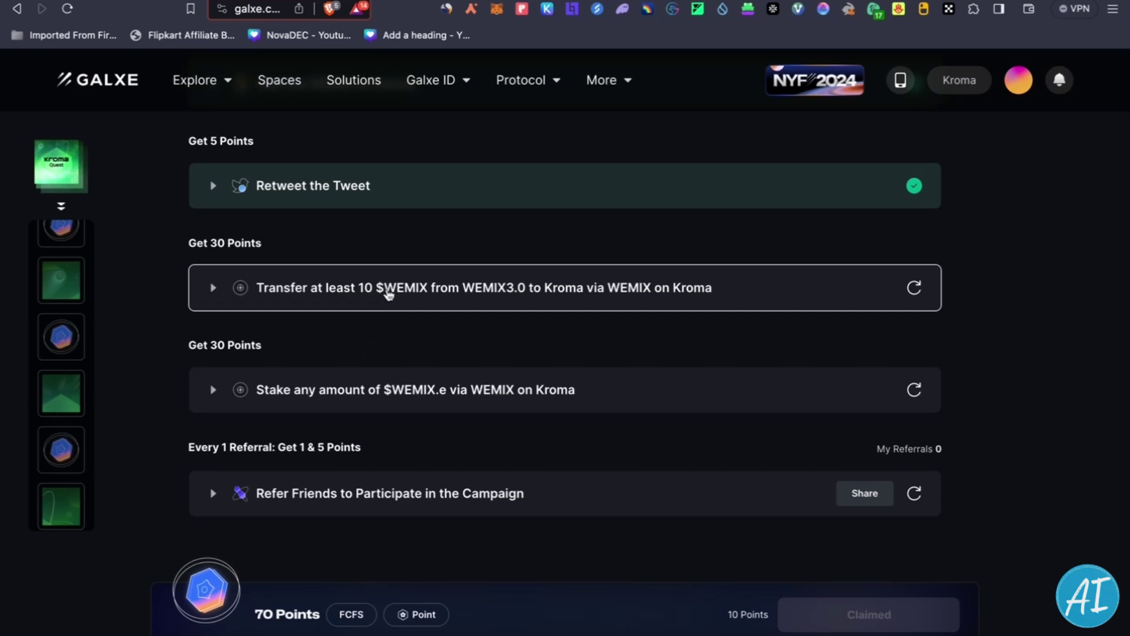
left_click(389, 292)
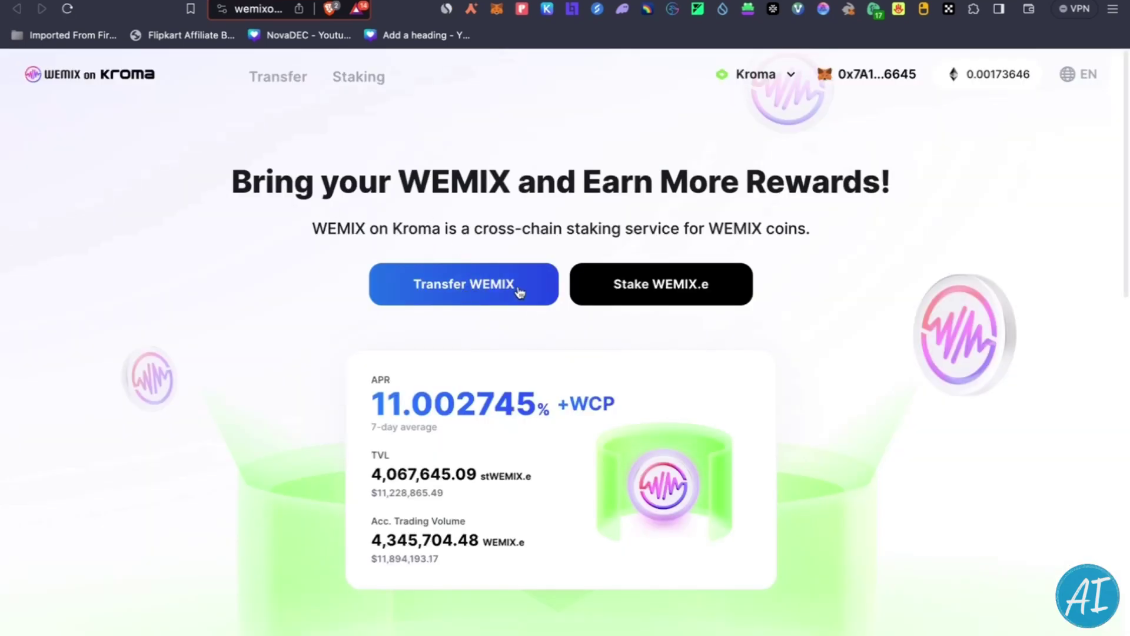
left_click(517, 289)
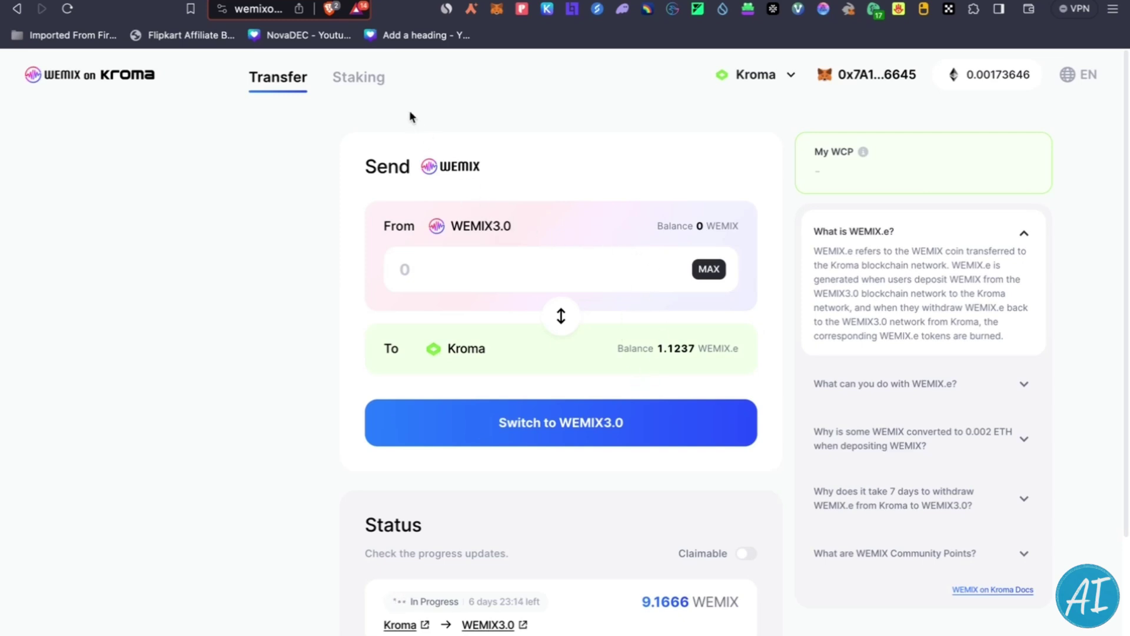
Start staking 1.12376824 WEMIX.e for stWEMIX.e and approve a spending cap of 1.123769 WEMIX.e in MetaMask.
left_click(351, 79)
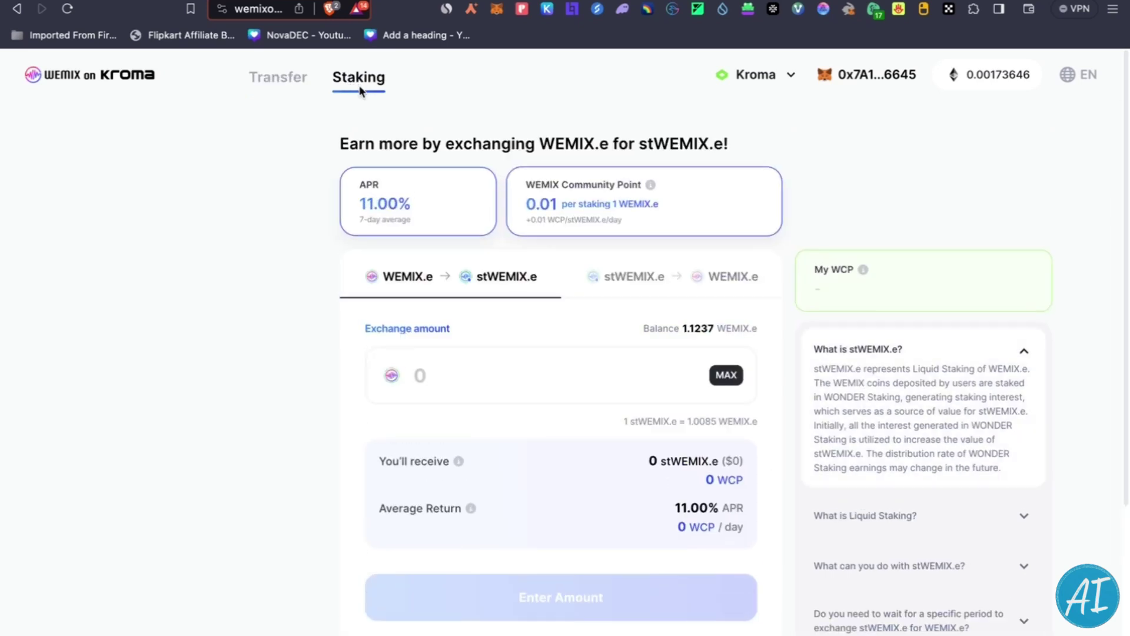
scroll(386, 305, "down", 2)
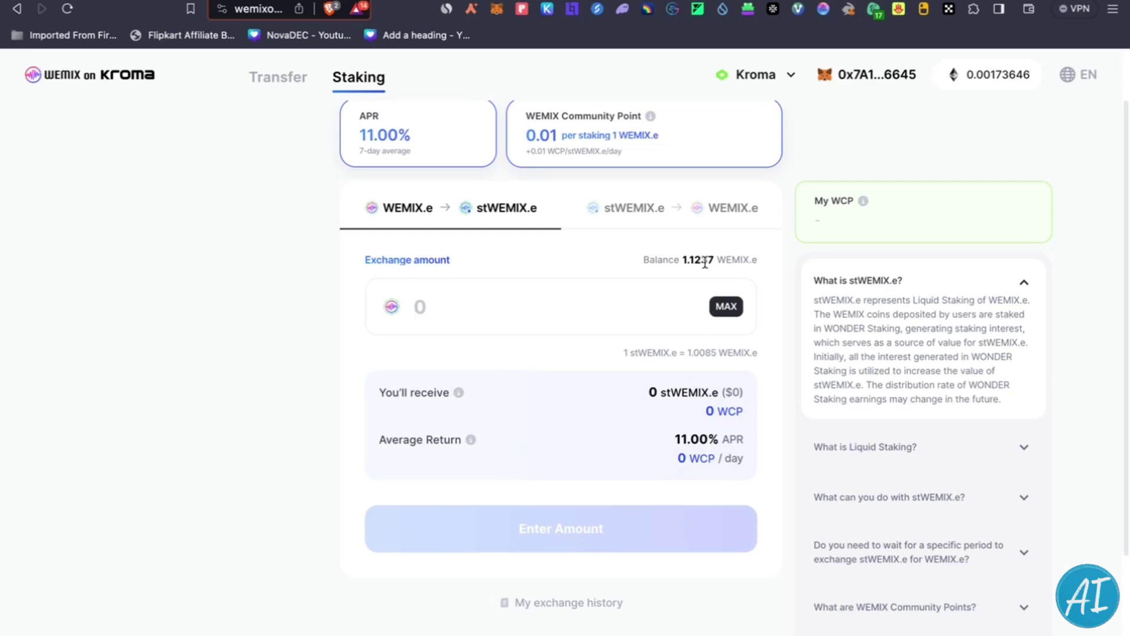
type("1.12376824")
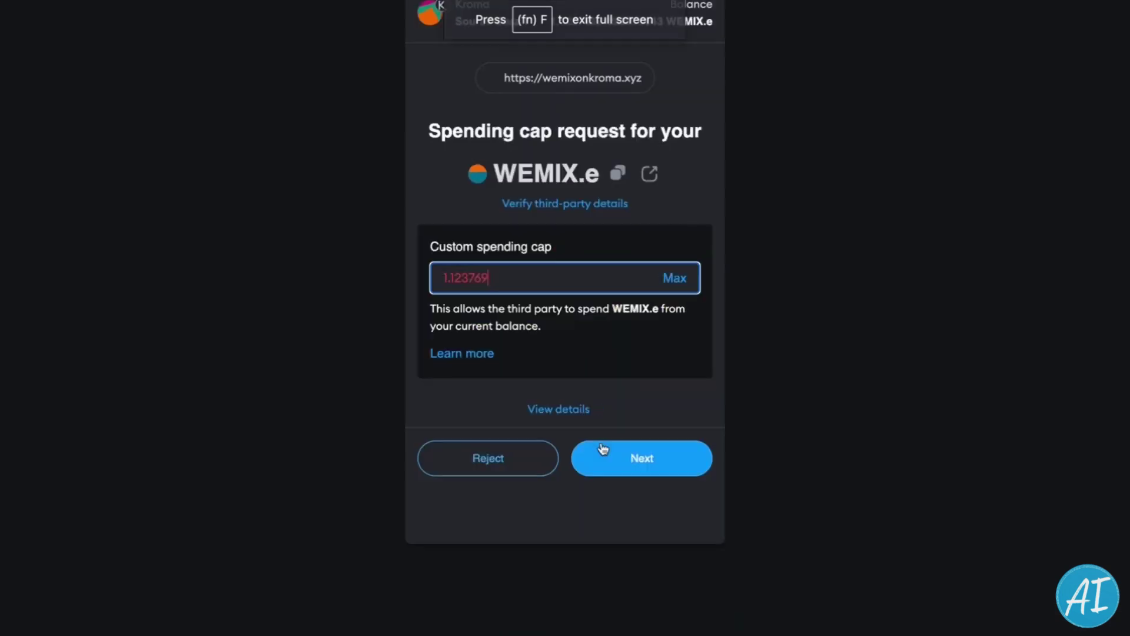
left_click(620, 457)
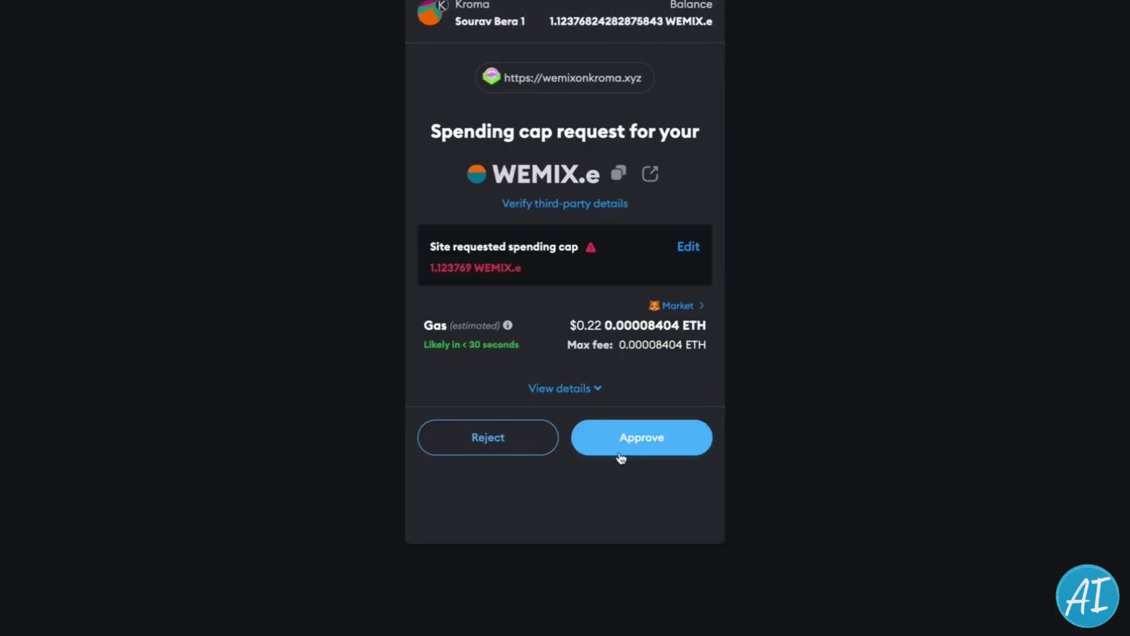
left_click(620, 452)
Return to the Phase 4 points campaign on Galxe, collapse the WEMIX transfer task and look over the task list.
scroll(539, 353, "up", 2)
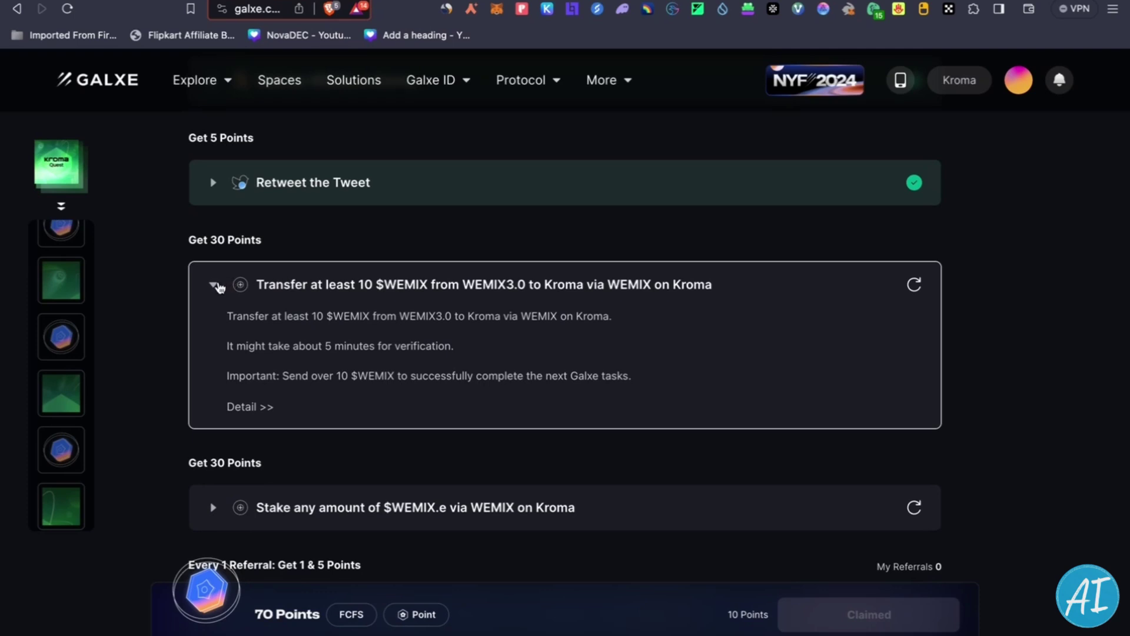
left_click(214, 285)
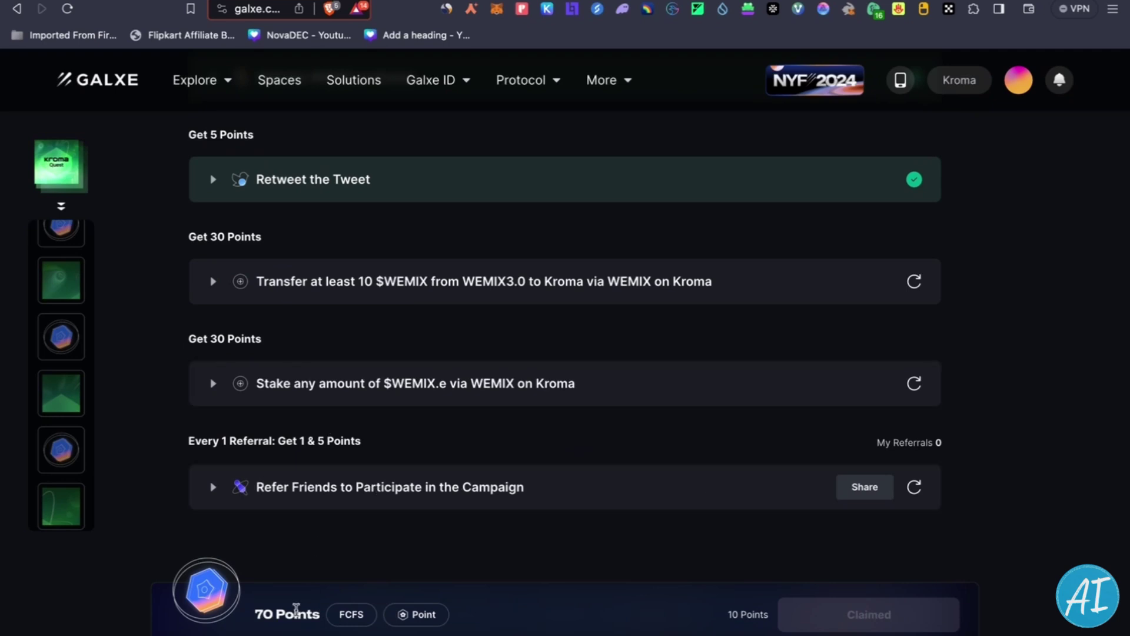
scroll(607, 469, "up", 2)
scroll(606, 467, "up", 3)
scroll(462, 396, "down", 3)
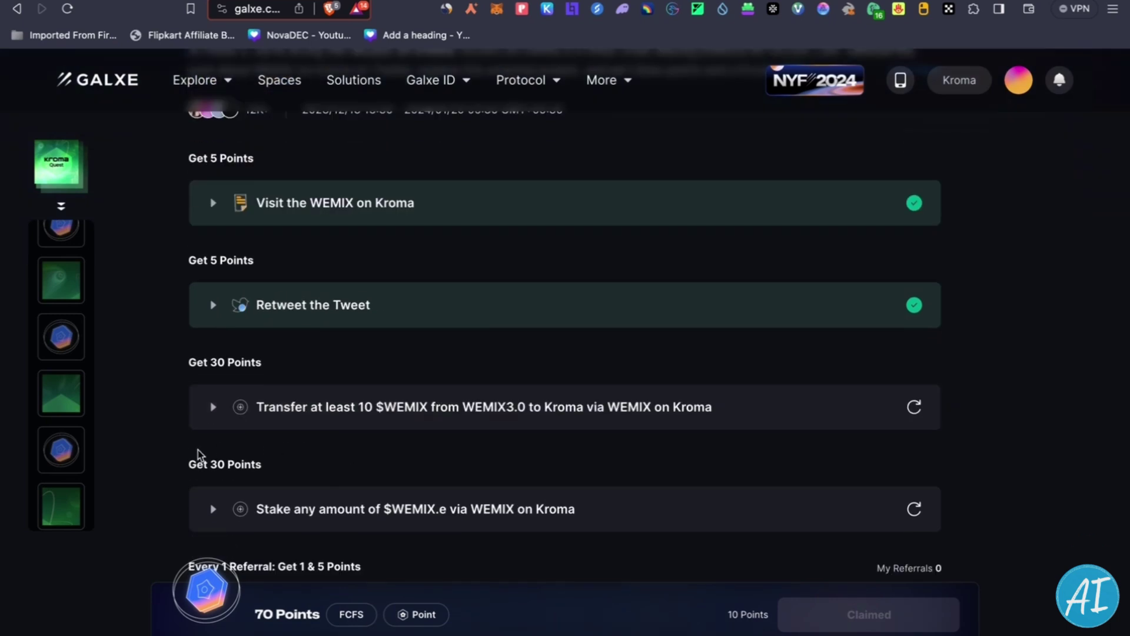
Open the "Phase 4. WEMIX on Kroma [NFT]" campaign and check its required tasks.
scroll(68, 392, "up", 1)
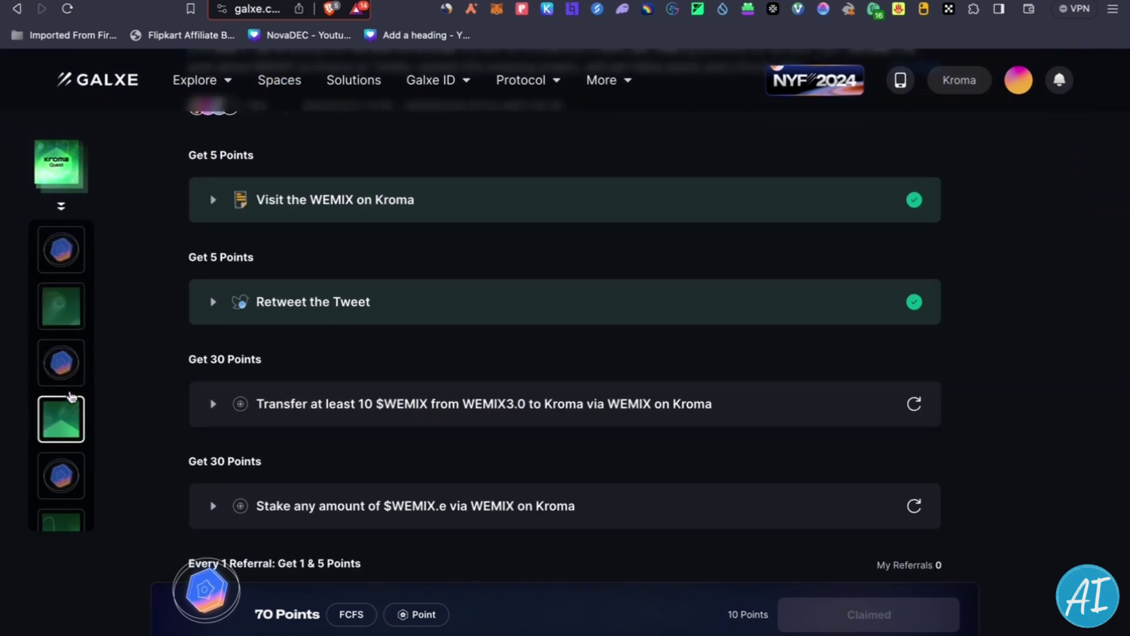
scroll(69, 382, "down", 3)
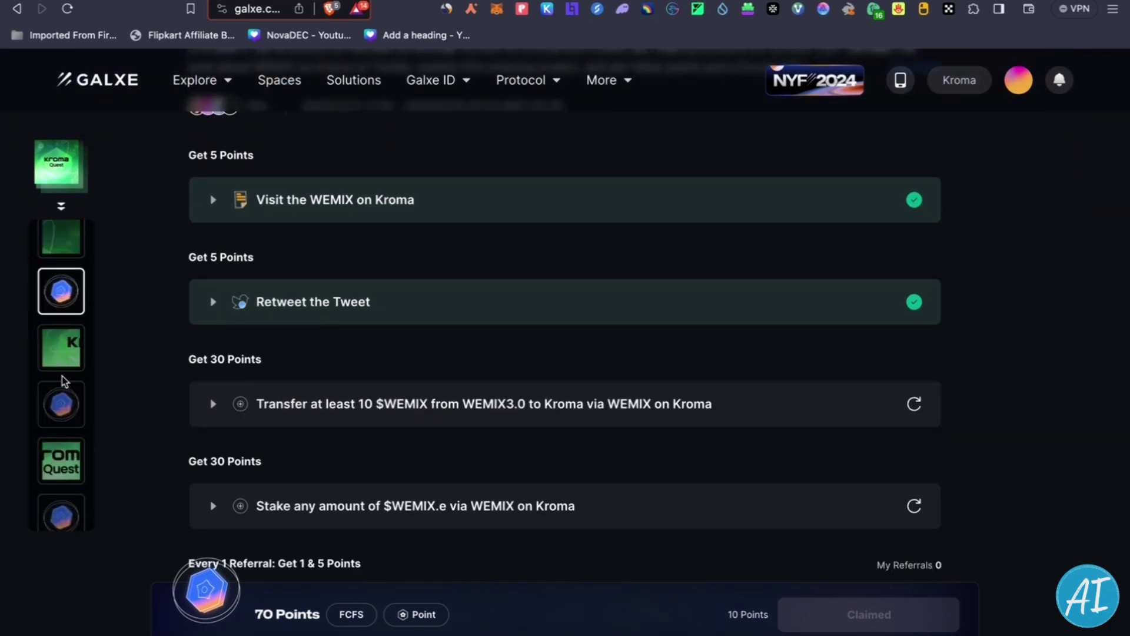
left_click(69, 353)
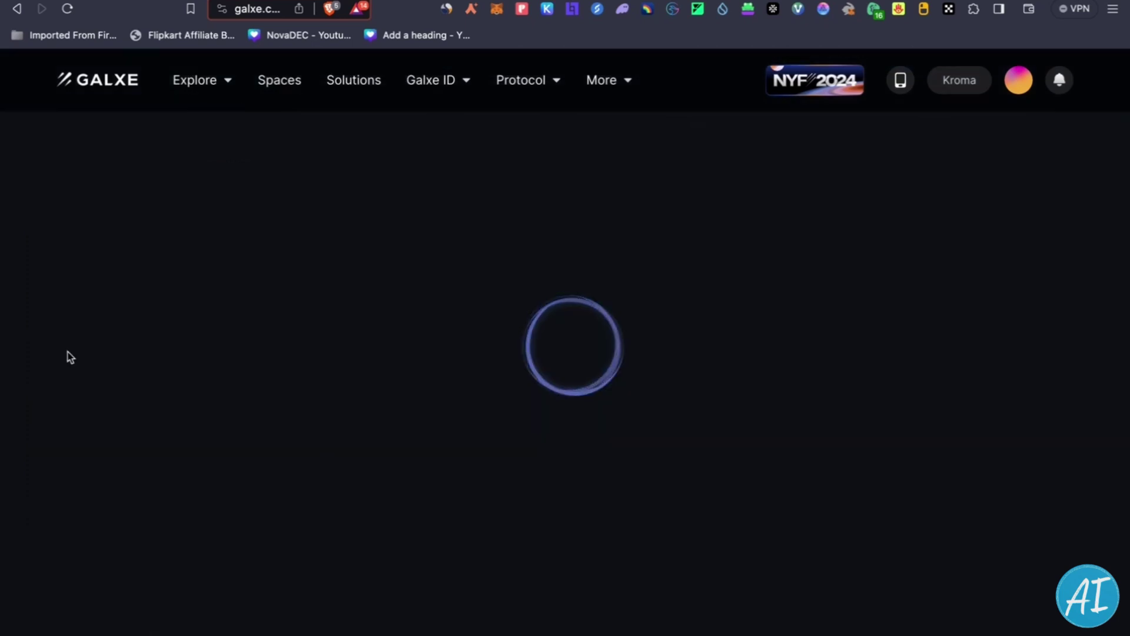
scroll(444, 406, "down", 1)
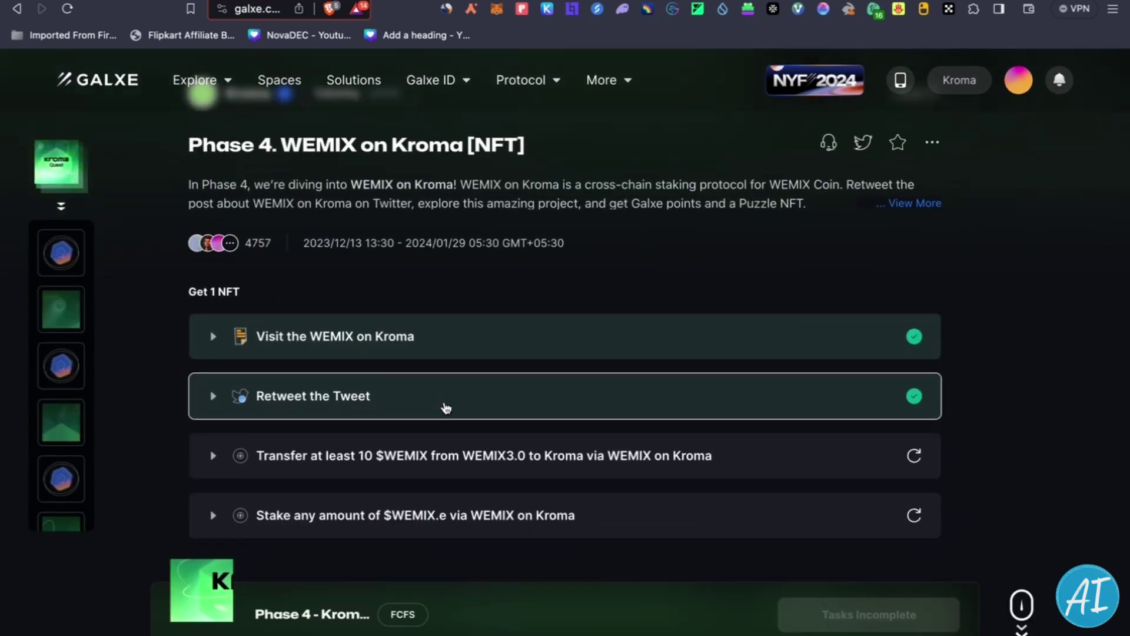
Open the "Phase 5. Tachyon [Points]" campaign in the Kroma Quest series and look over its task list.
scroll(442, 432, "down", 1)
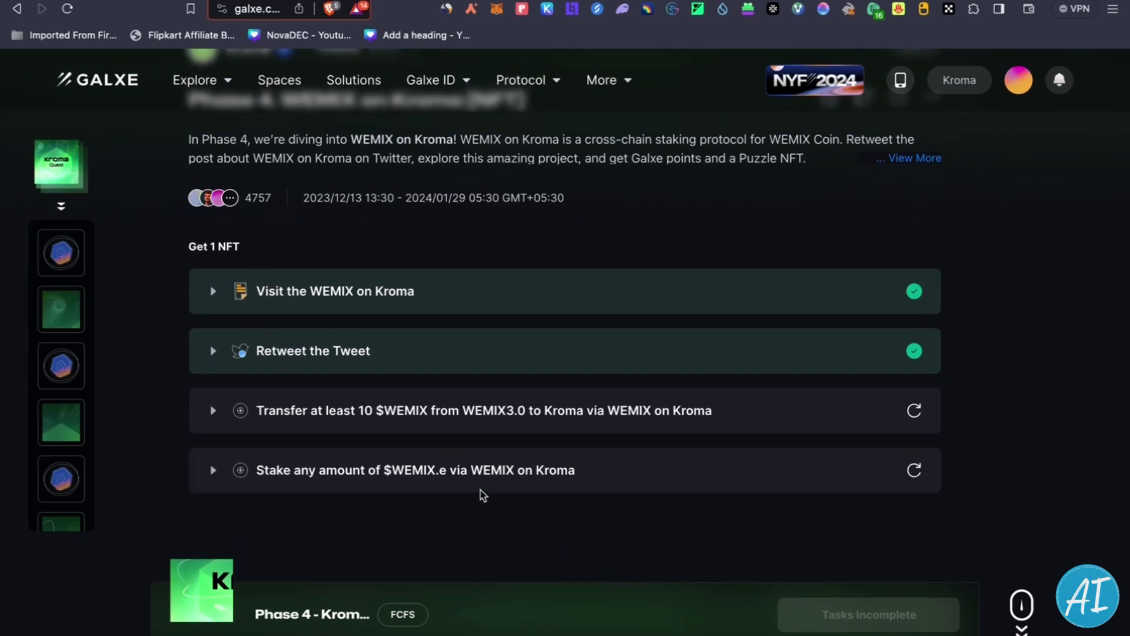
scroll(321, 304, "up", 2)
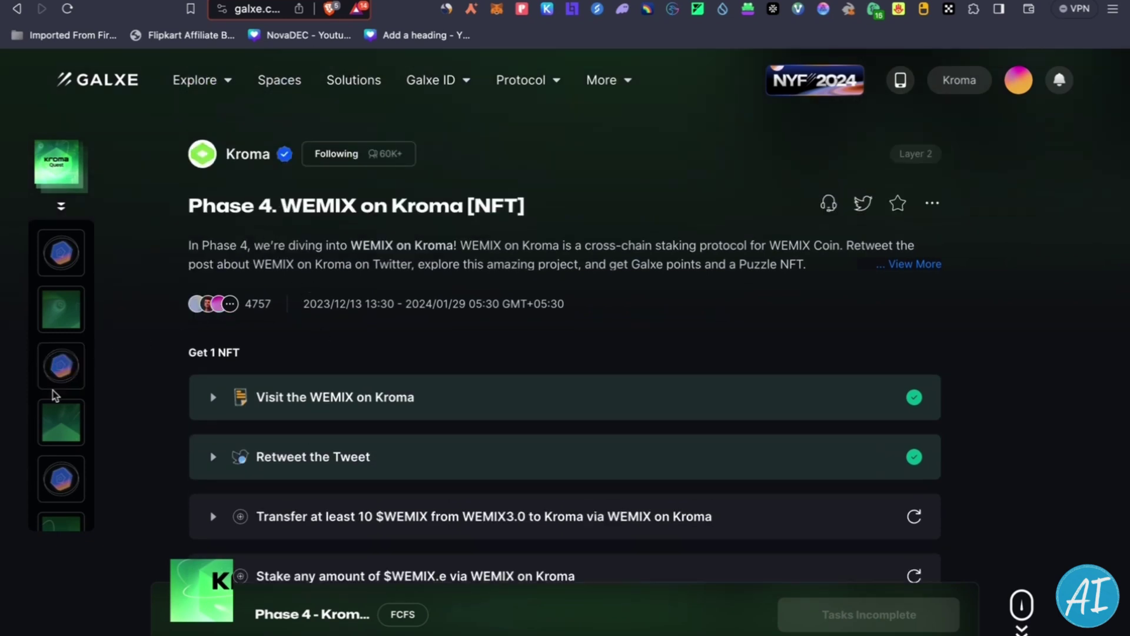
scroll(55, 396, "down", 2)
scroll(57, 405, "down", 2)
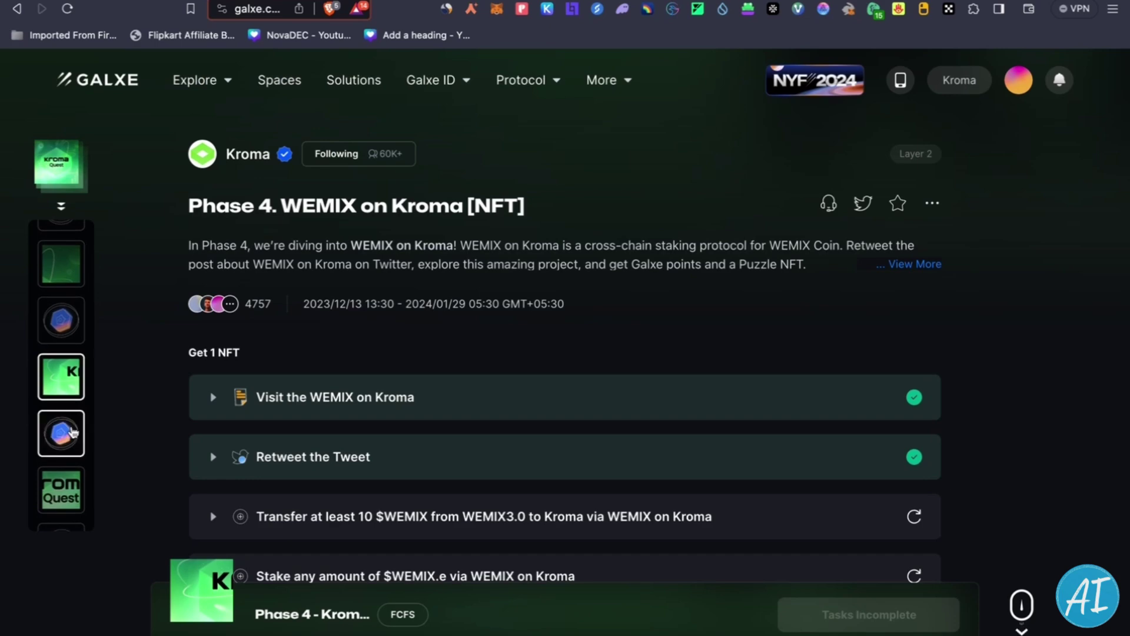
left_click(72, 433)
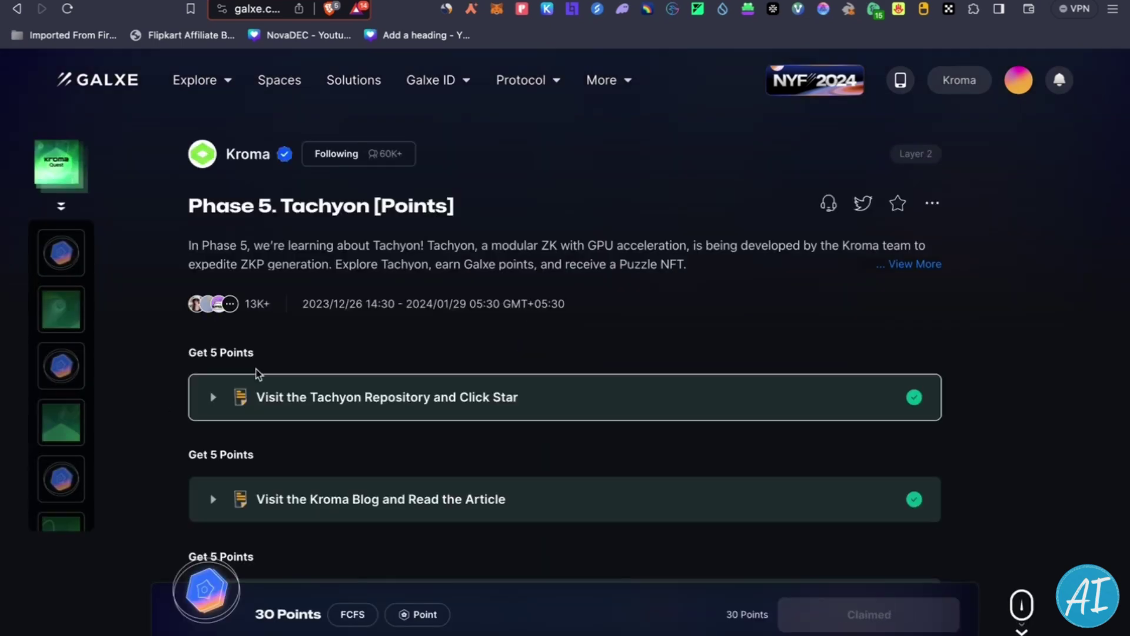
scroll(419, 398, "down", 5)
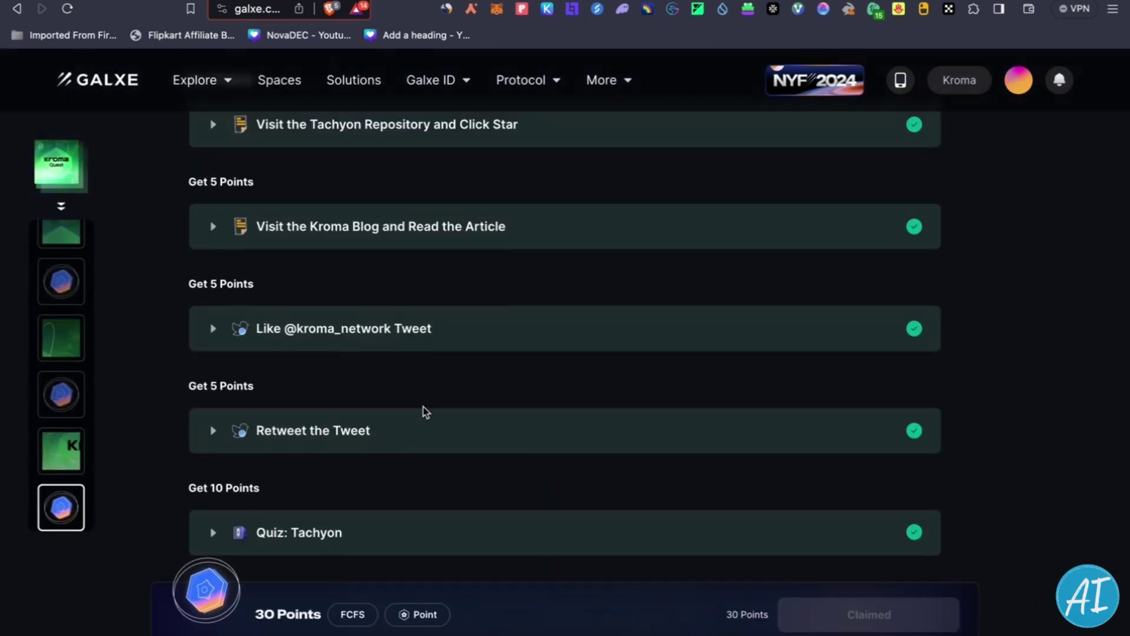
scroll(408, 322, "up", 2)
scroll(401, 247, "up", 1)
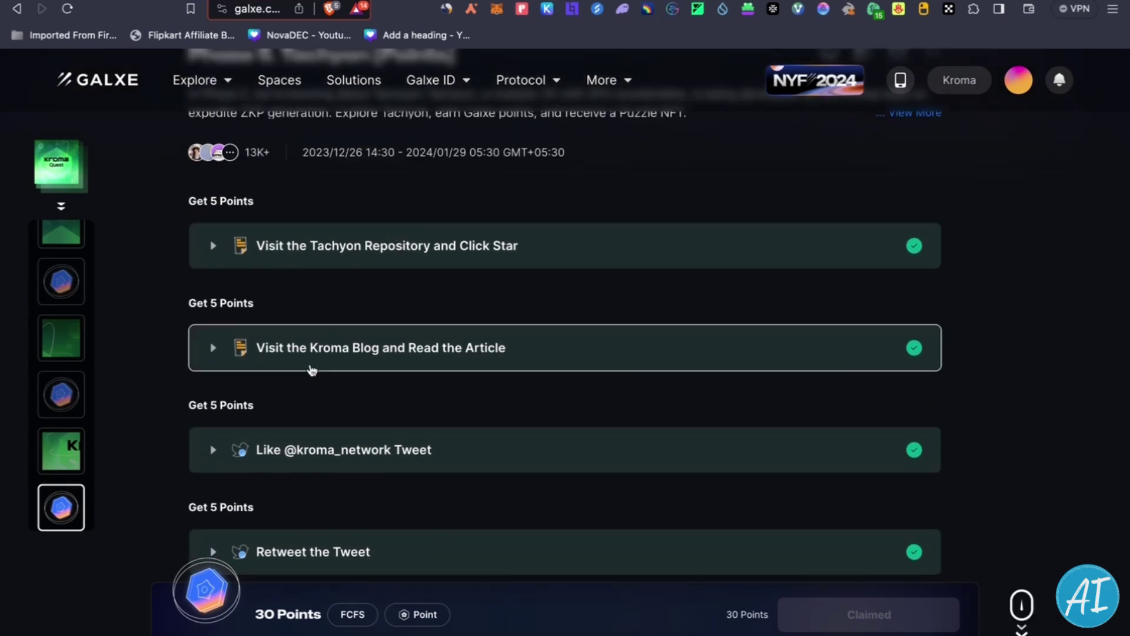
scroll(381, 402, "down", 2)
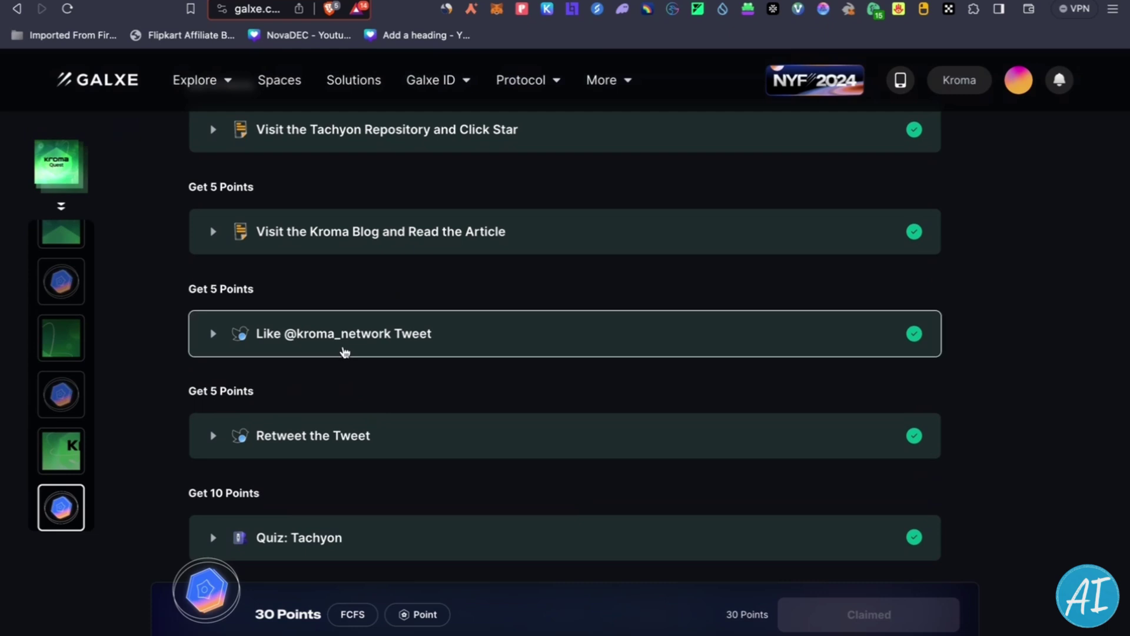
scroll(318, 443, "down", 2)
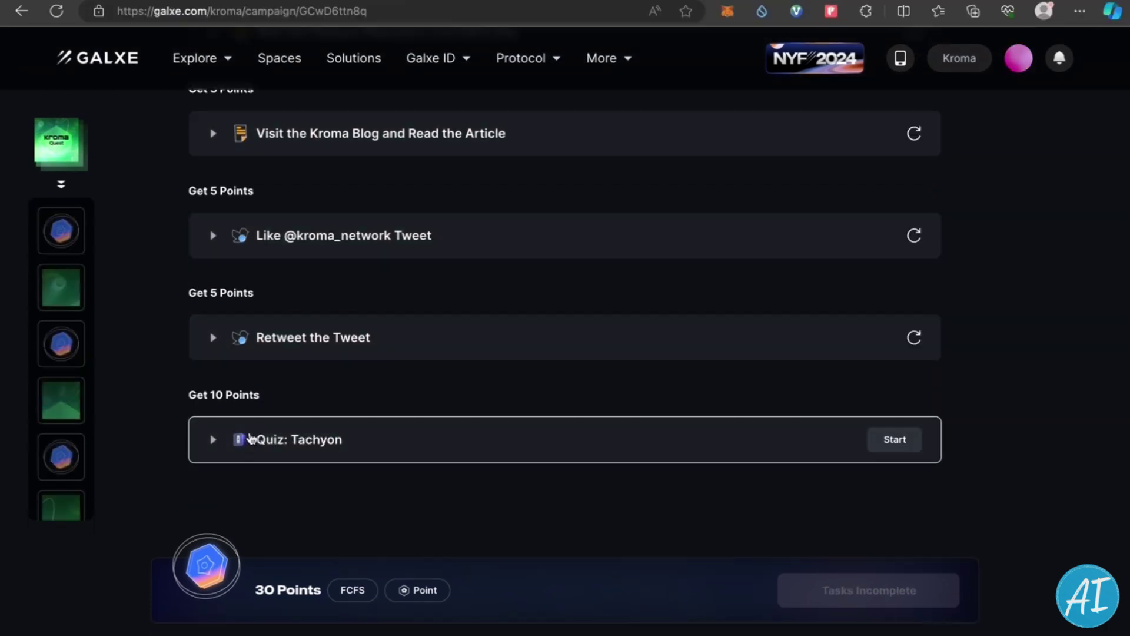
Start the Tachyon quiz, answering question 1 with "Modular ZK Powered by GPU" and question 2 with "Tachyon makes ZK proof generation much cheaper and faster".
left_click(894, 443)
scroll(700, 446, "down", 2)
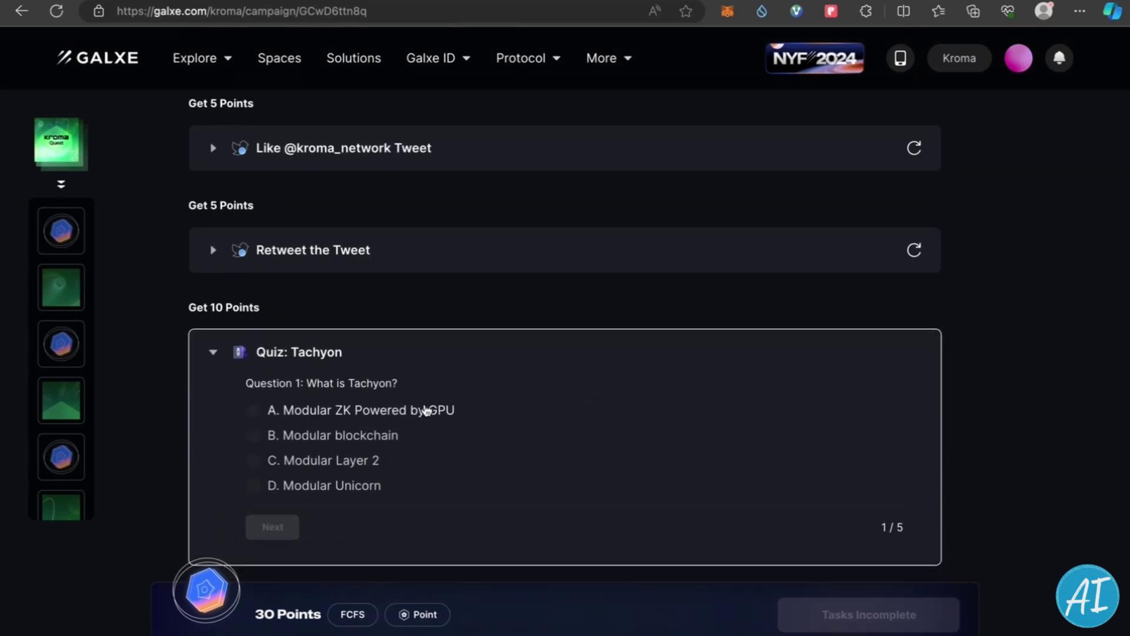
scroll(412, 411, "down", 1)
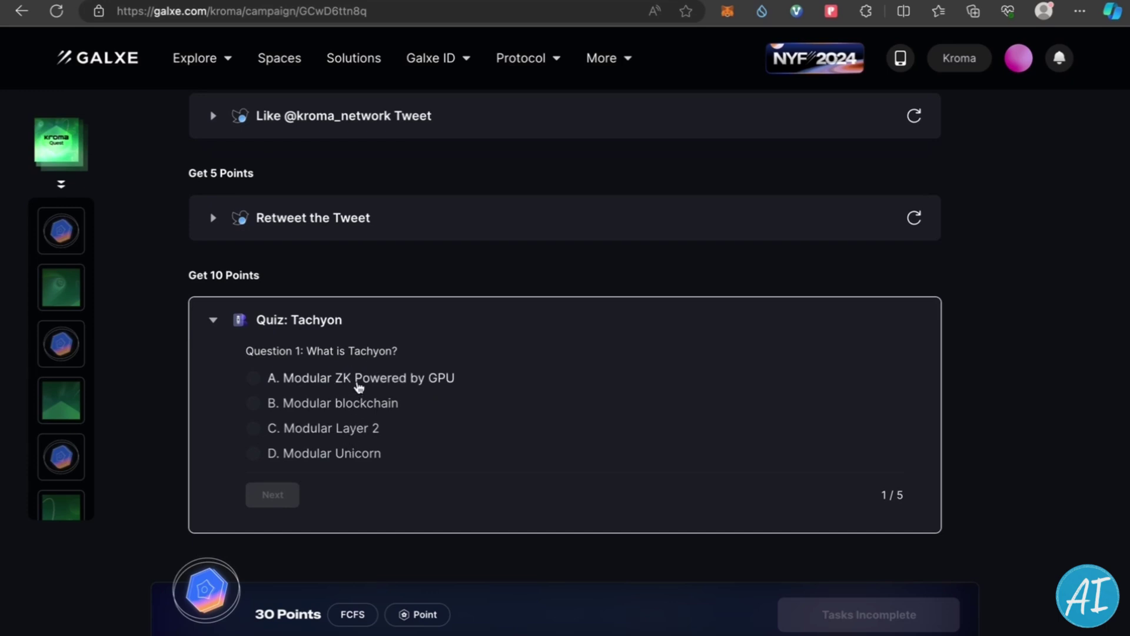
left_click(356, 382)
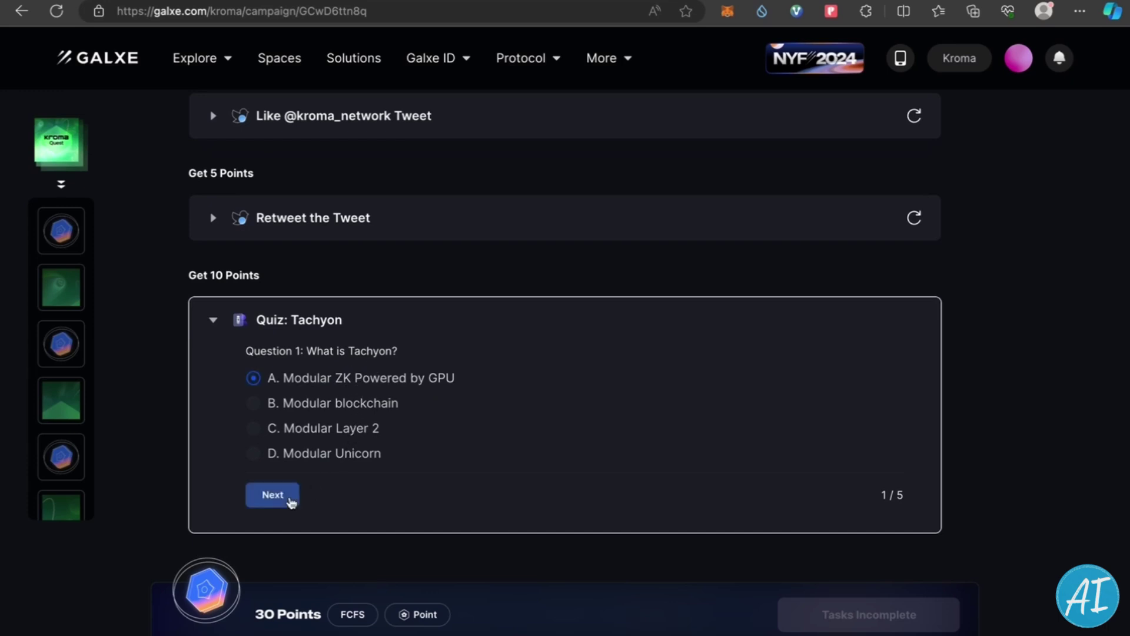
left_click(285, 499)
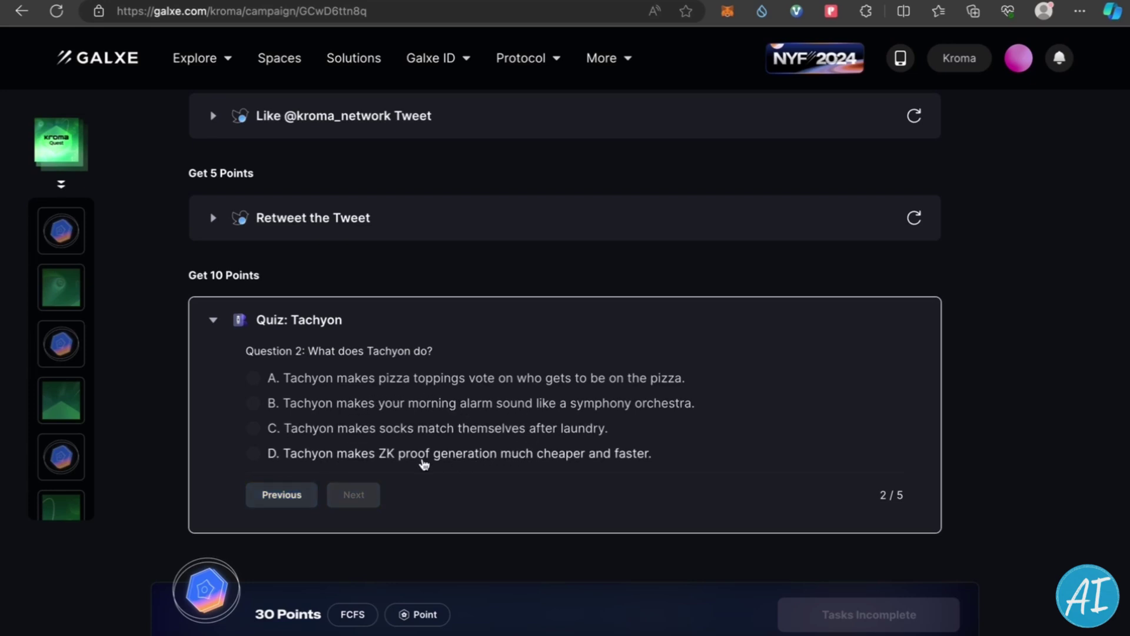
left_click(356, 456)
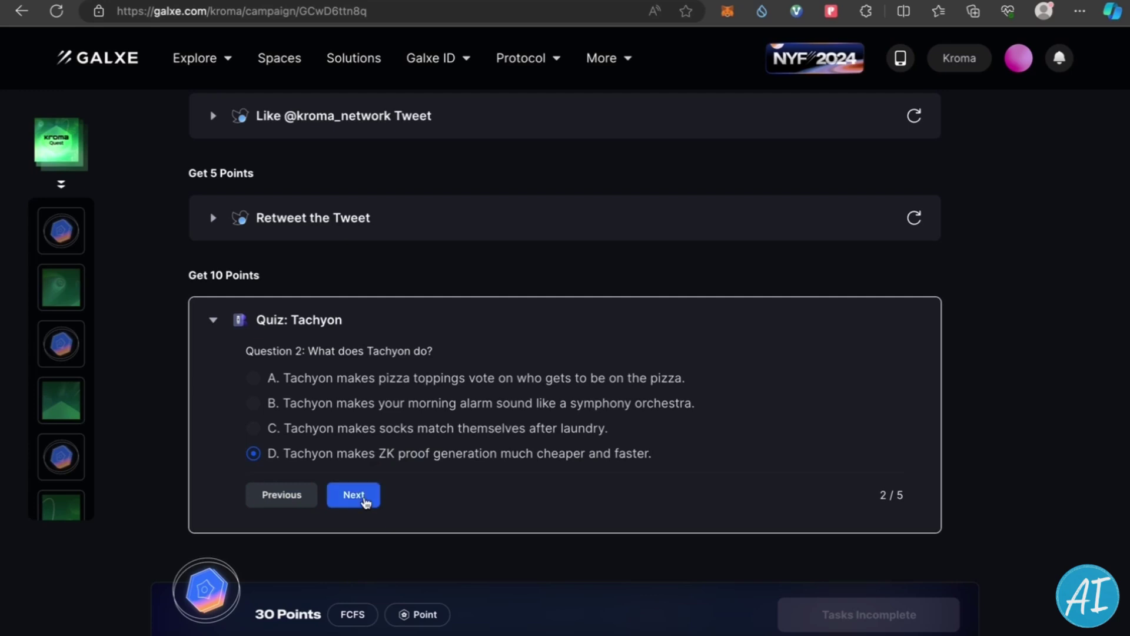
left_click(361, 494)
Answer quiz questions 3 to 5 with D (replace Halo2), C (adjust any new ZK proving scheme) and A (EVM-Equivalent ZK Rollup), and submit.
left_click(318, 457)
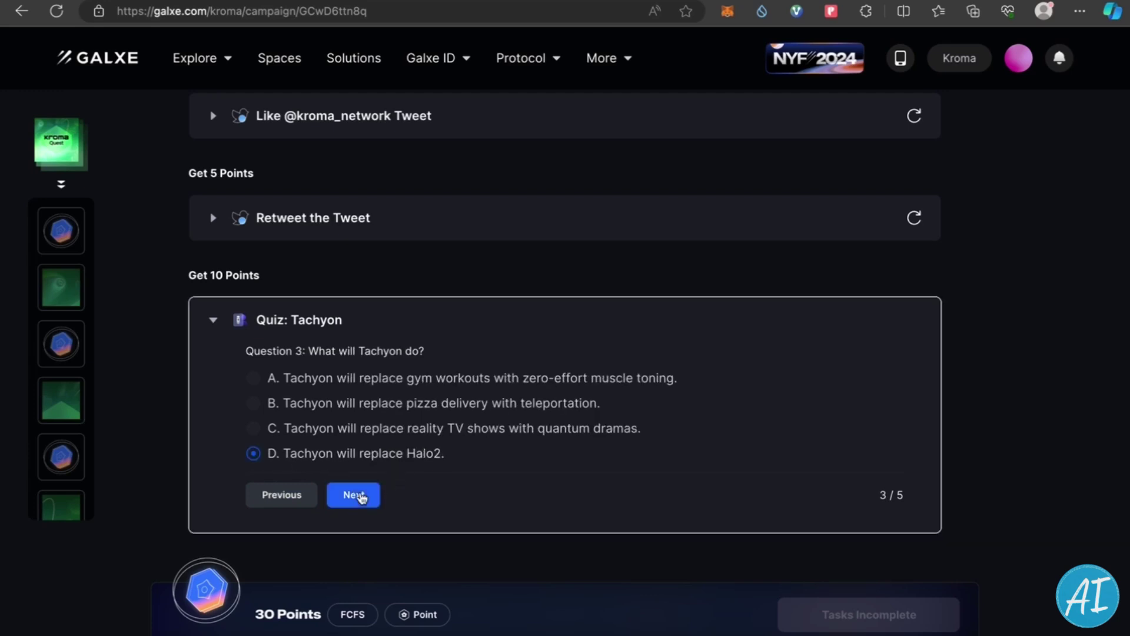
left_click(360, 495)
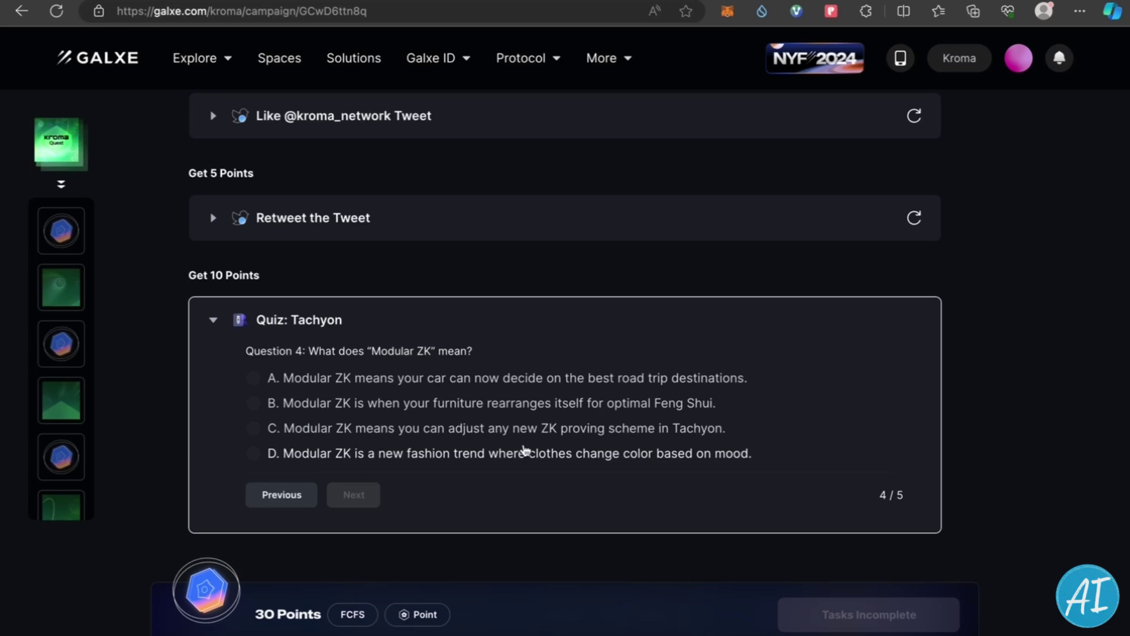
left_click(521, 436)
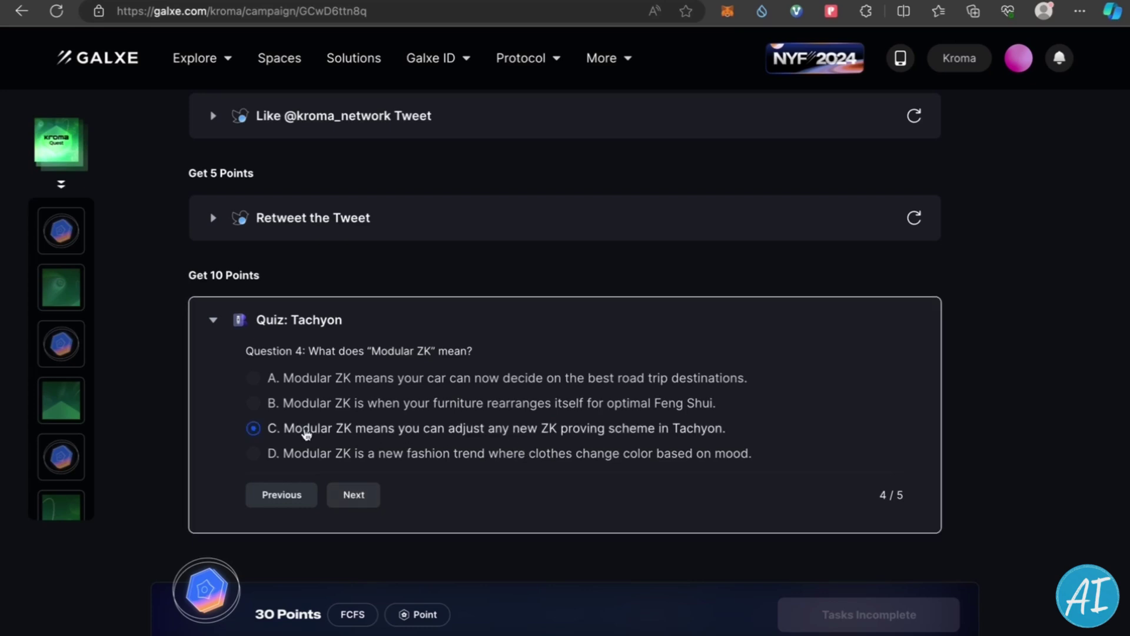
left_click(353, 495)
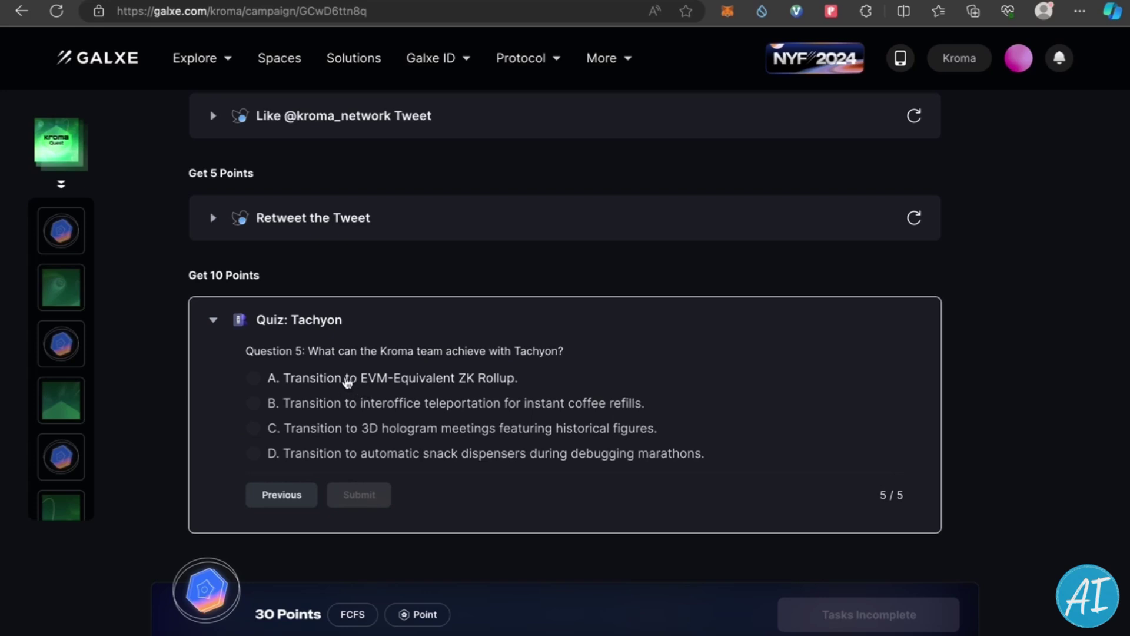
left_click(268, 378)
left_click(365, 462)
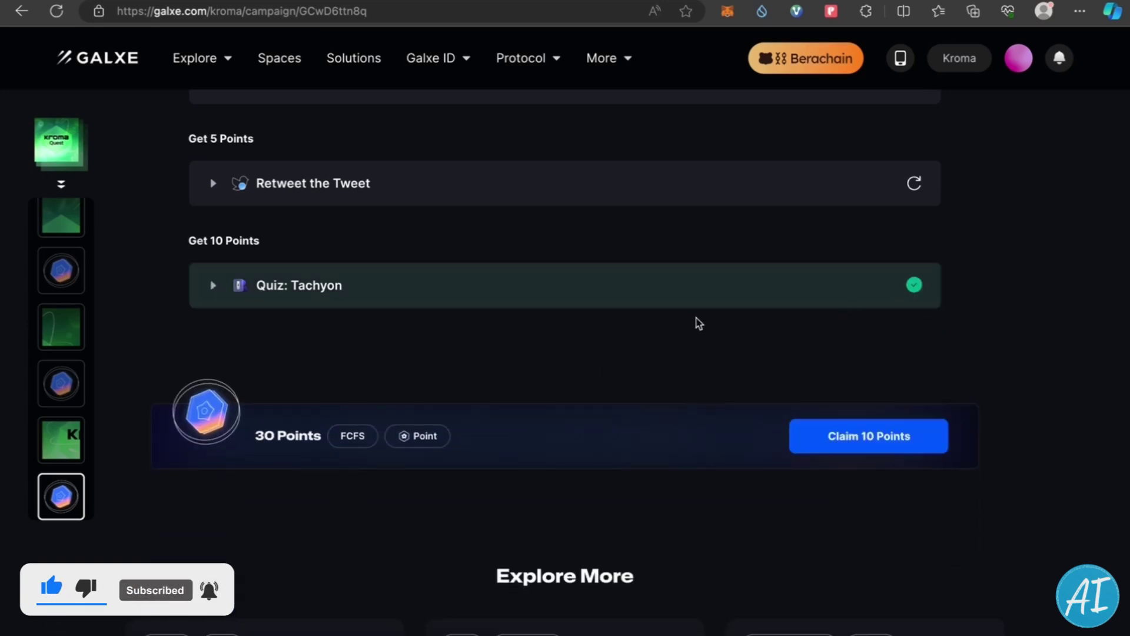
Review the remaining Phase 5 points tasks, and check the task list of the "Phase 5. Tachyon [NFT]" campaign.
scroll(480, 322, "up", 1)
scroll(368, 305, "up", 2)
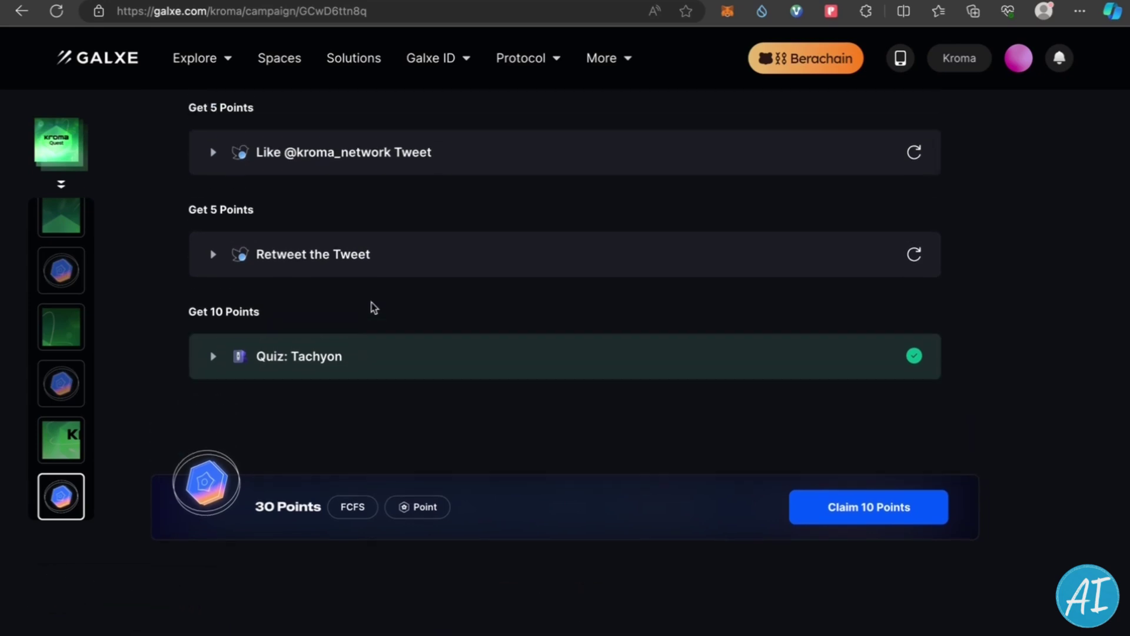
scroll(707, 468, "up", 1)
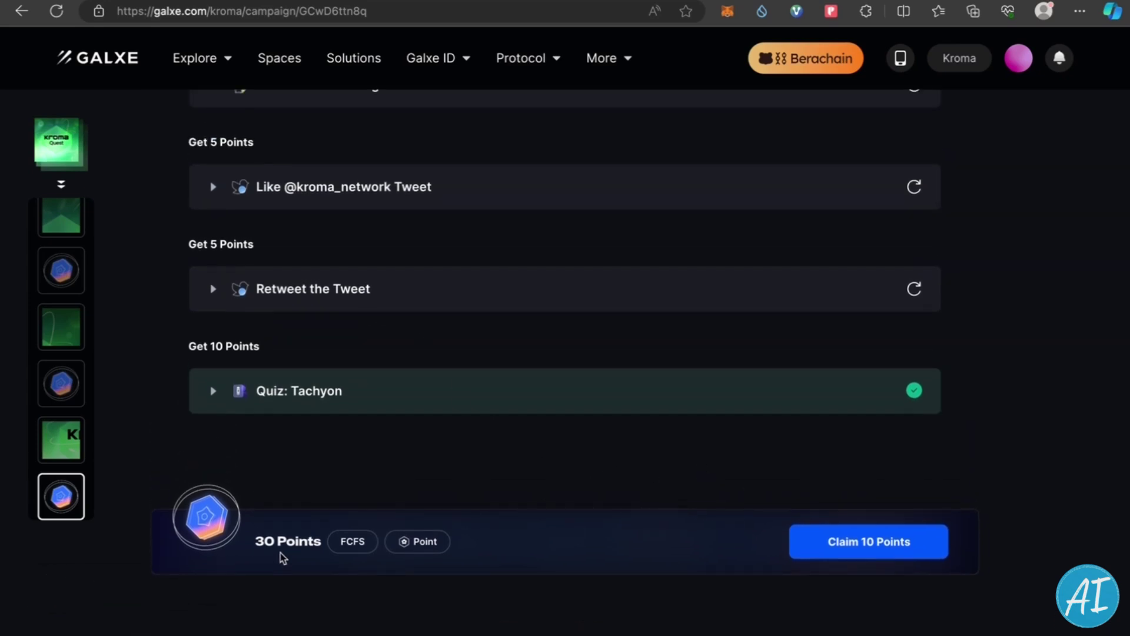
scroll(341, 471, "up", 3)
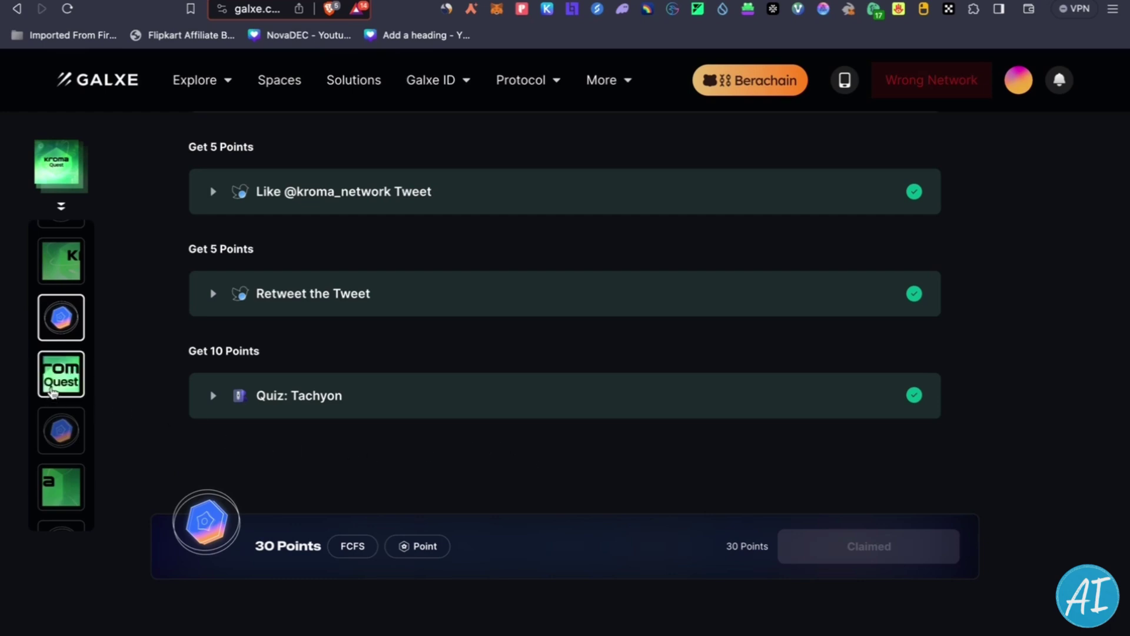
left_click(53, 390)
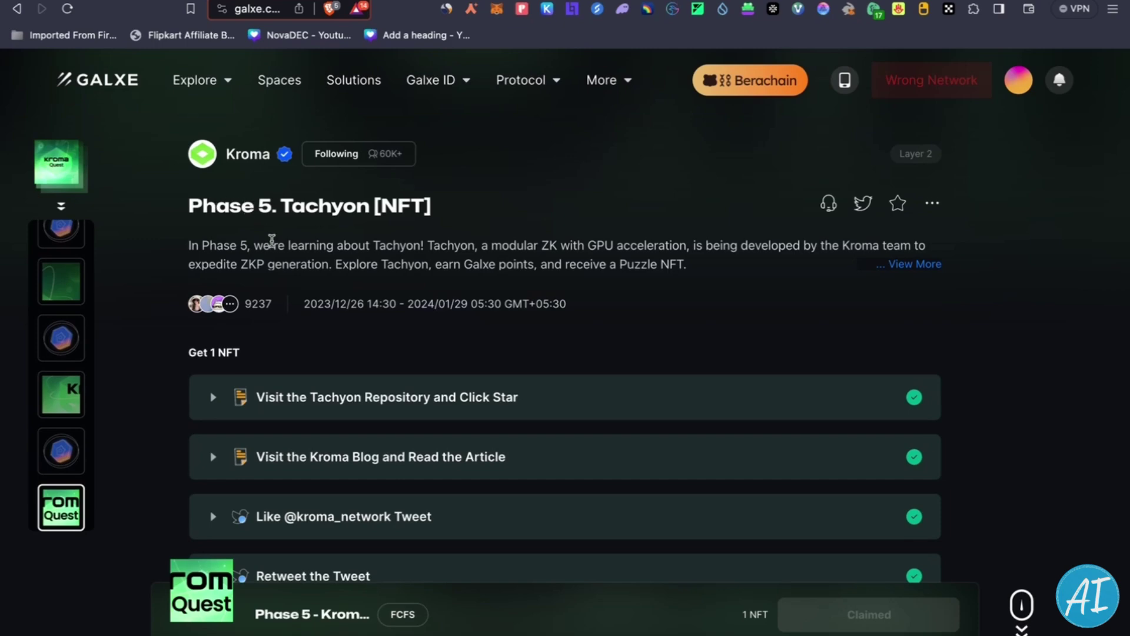
scroll(354, 340, "down", 5)
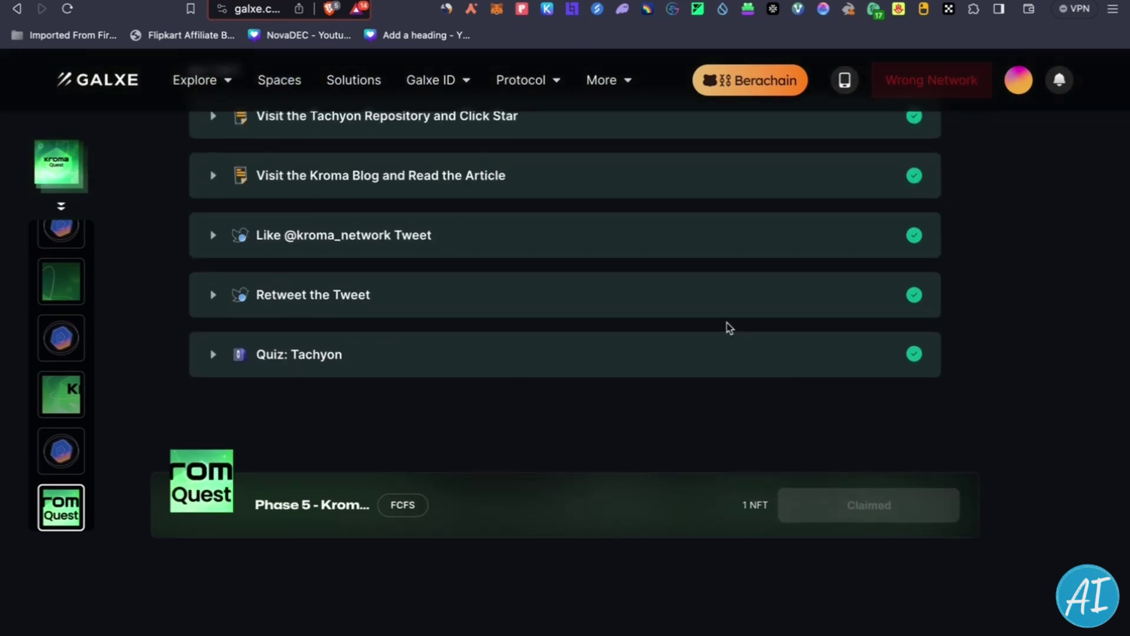
Open the "Phase 6. DeFis [Points]" campaign and examine its LogX, iZUMi Finance and Coin98 tasks.
scroll(59, 424, "down", 1)
scroll(57, 428, "down", 1)
left_click(64, 437)
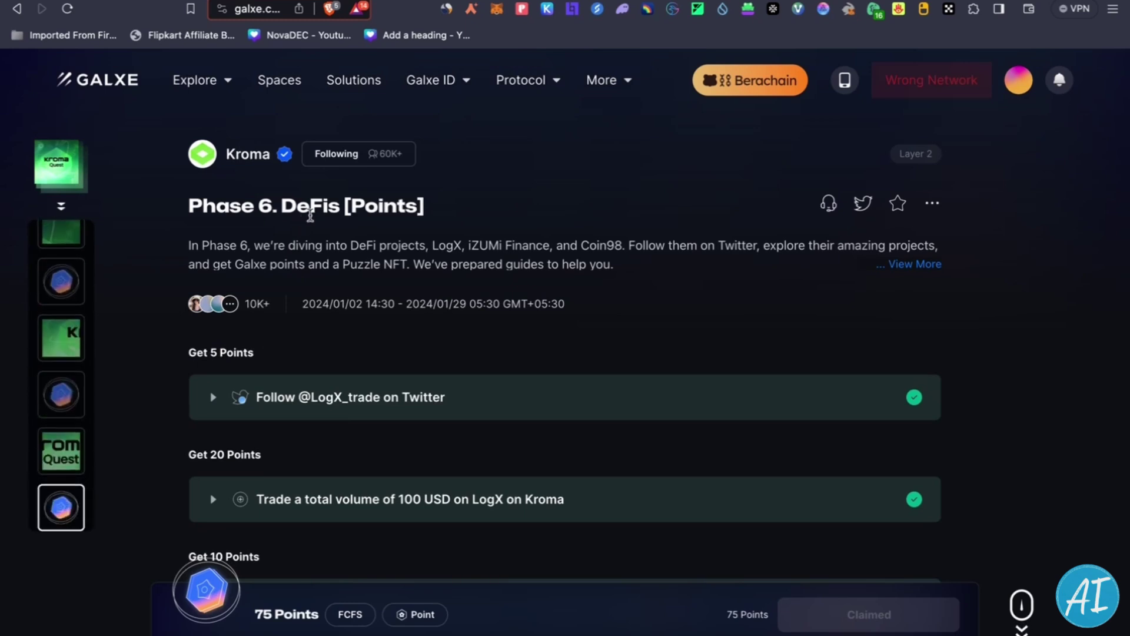
scroll(358, 281, "down", 3)
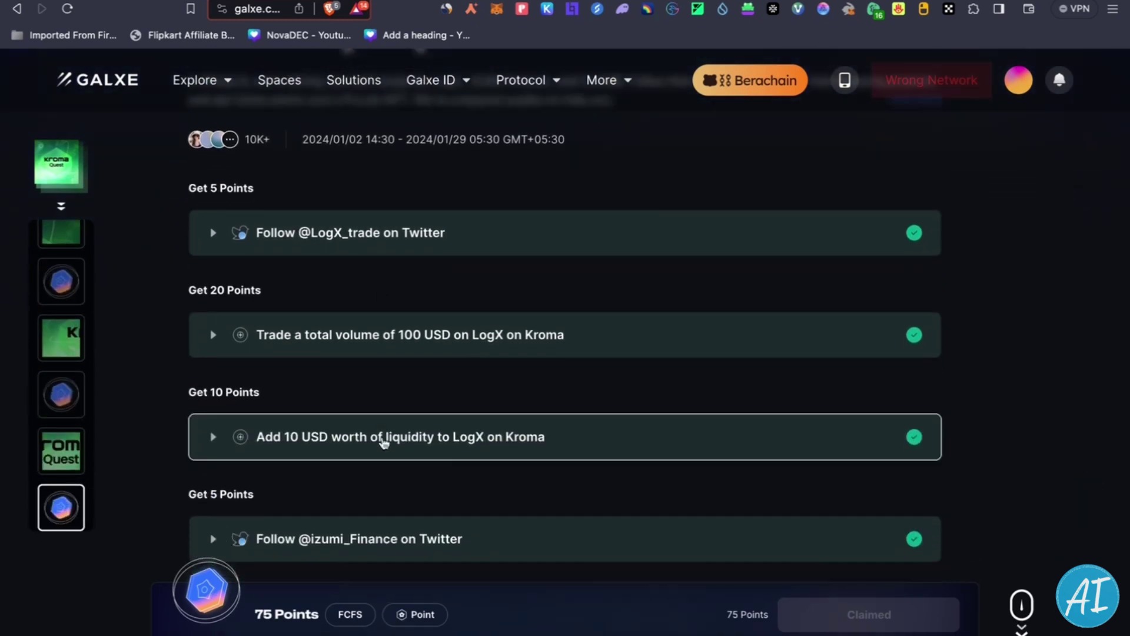
scroll(365, 394, "down", 1)
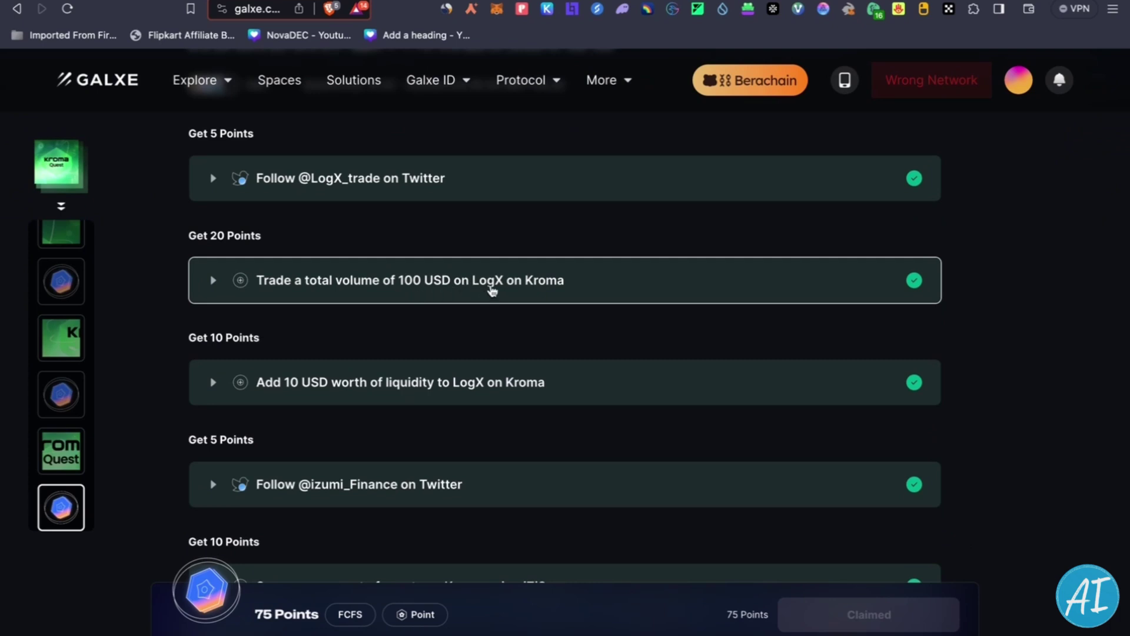
scroll(401, 399, "down", 1)
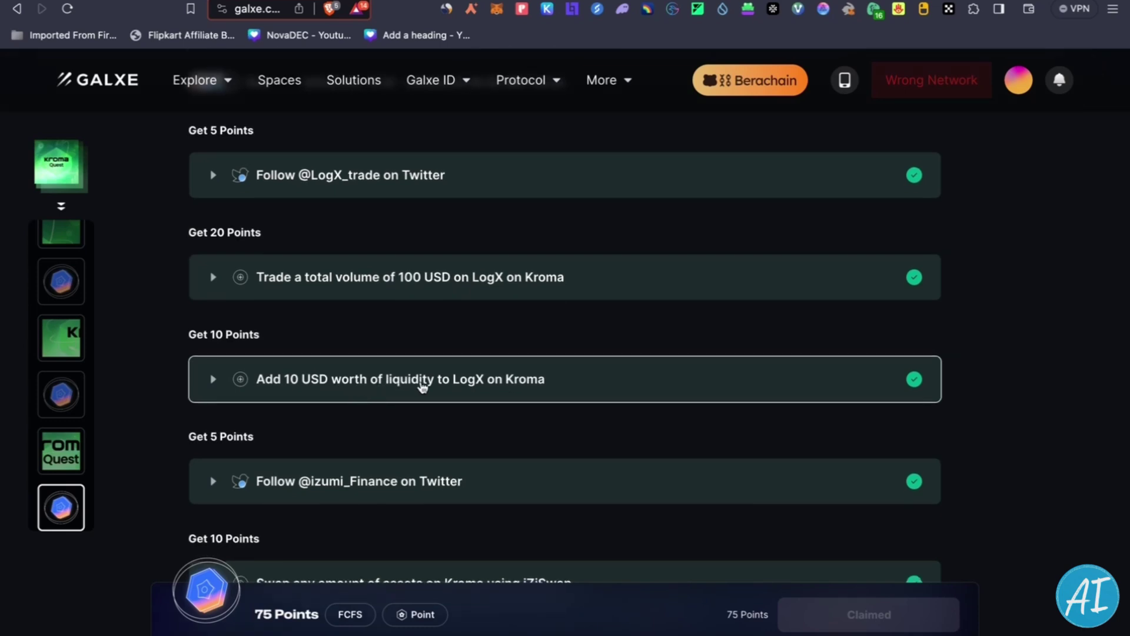
scroll(464, 384, "down", 5)
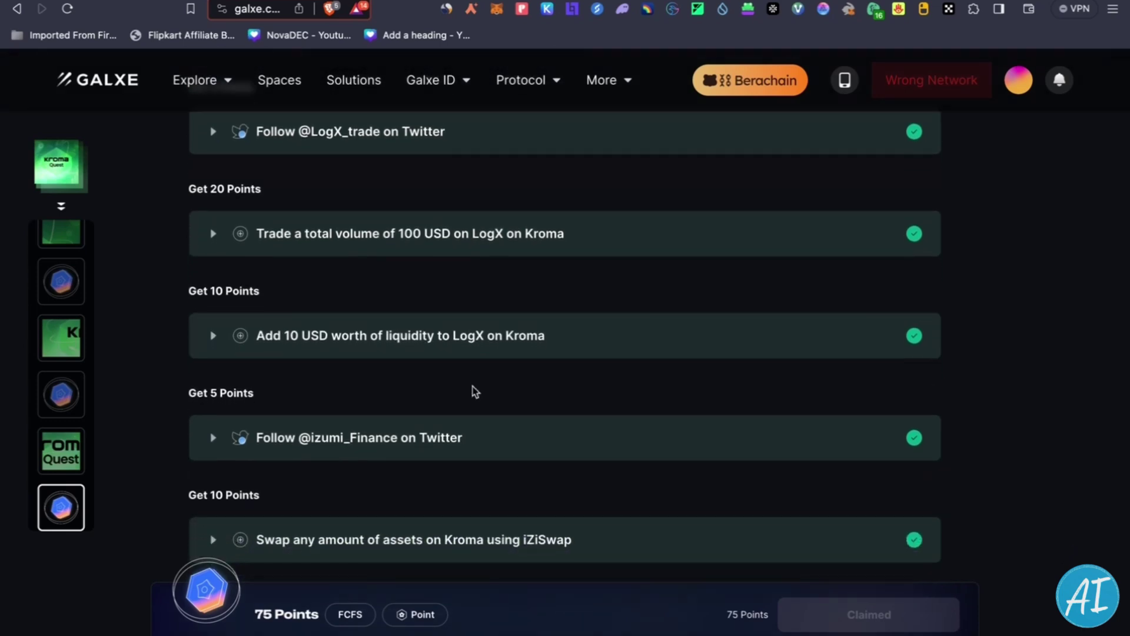
scroll(447, 417, "down", 4)
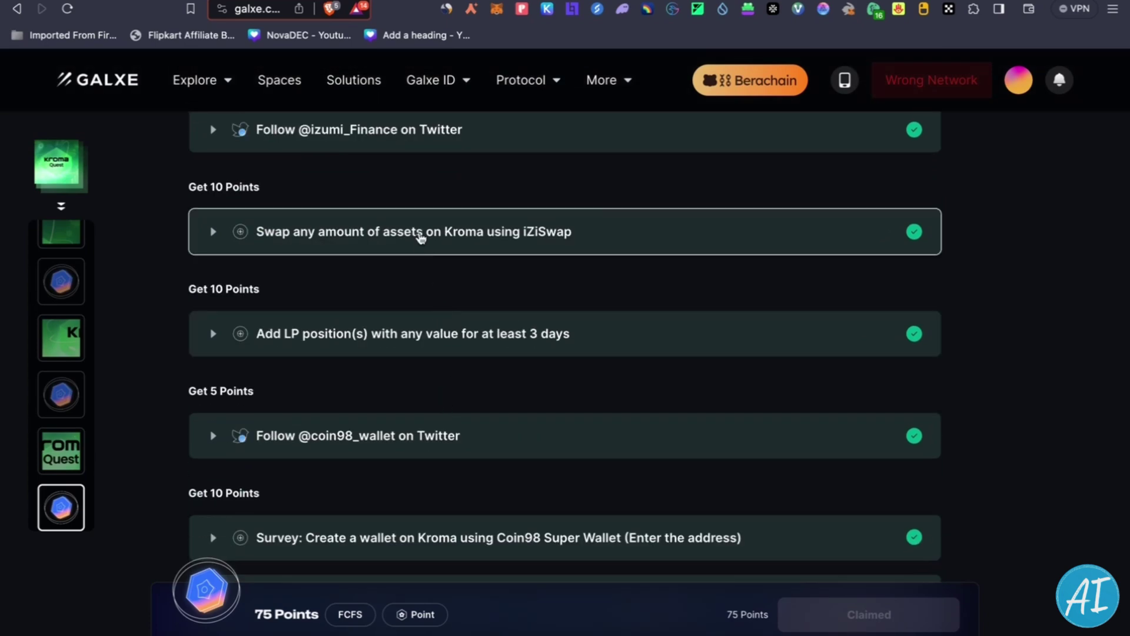
scroll(447, 312, "down", 3)
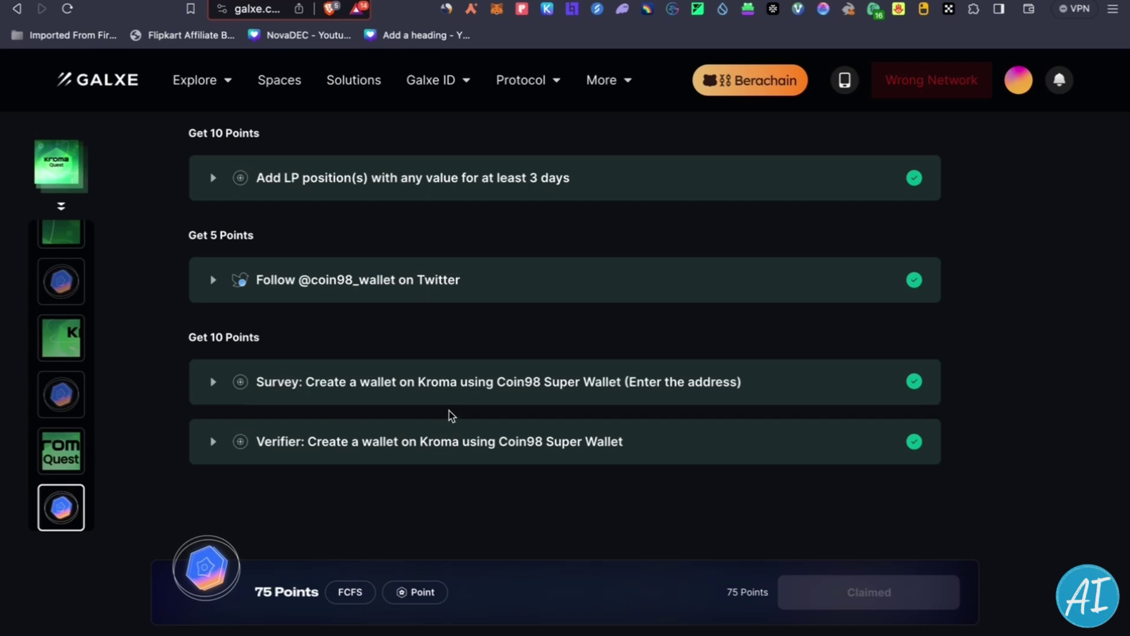
scroll(450, 382, "up", 2)
scroll(451, 386, "up", 1)
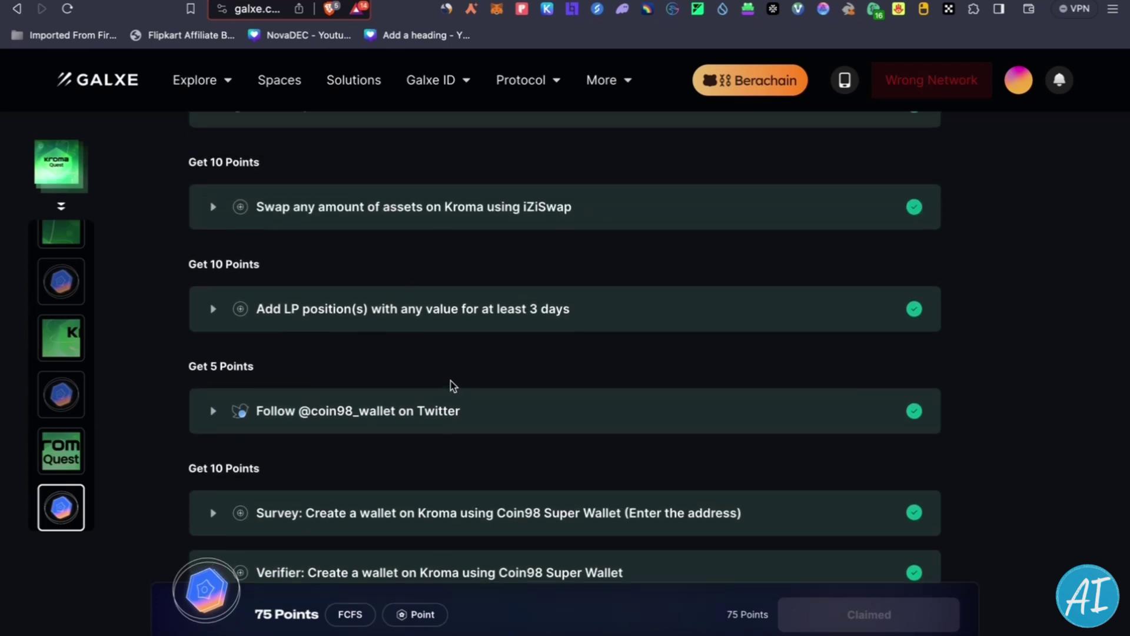
scroll(449, 378, "up", 2)
scroll(440, 353, "up", 5)
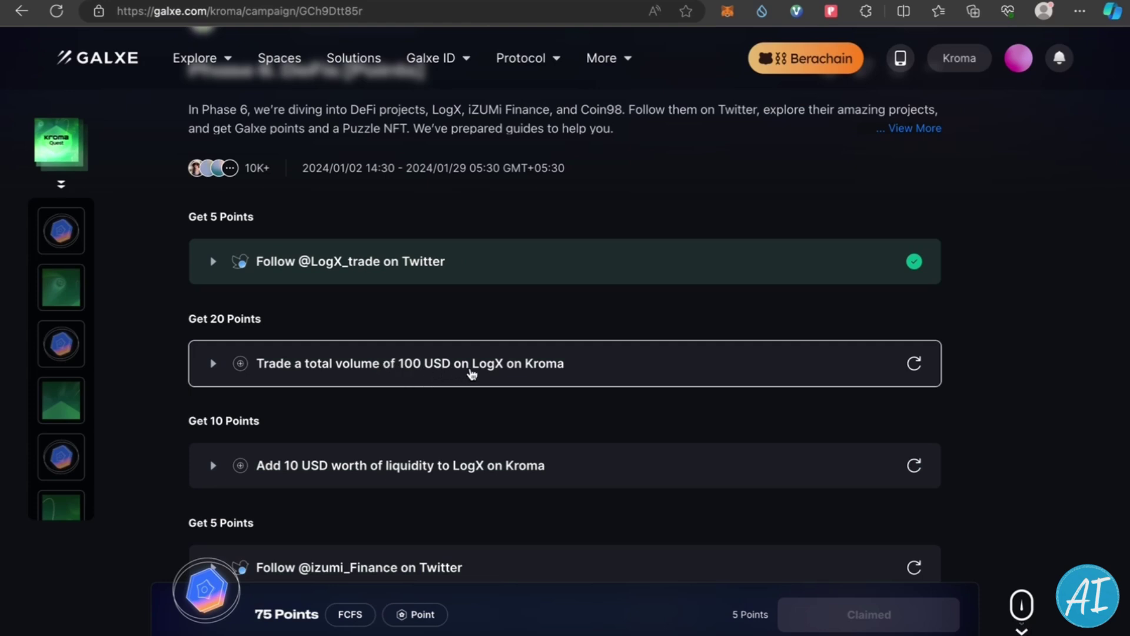
Open LogX from the 100 USD trade-volume task, accept the trading terms, connect the MetaMask wallet and choose the Kroma network.
left_click(392, 364)
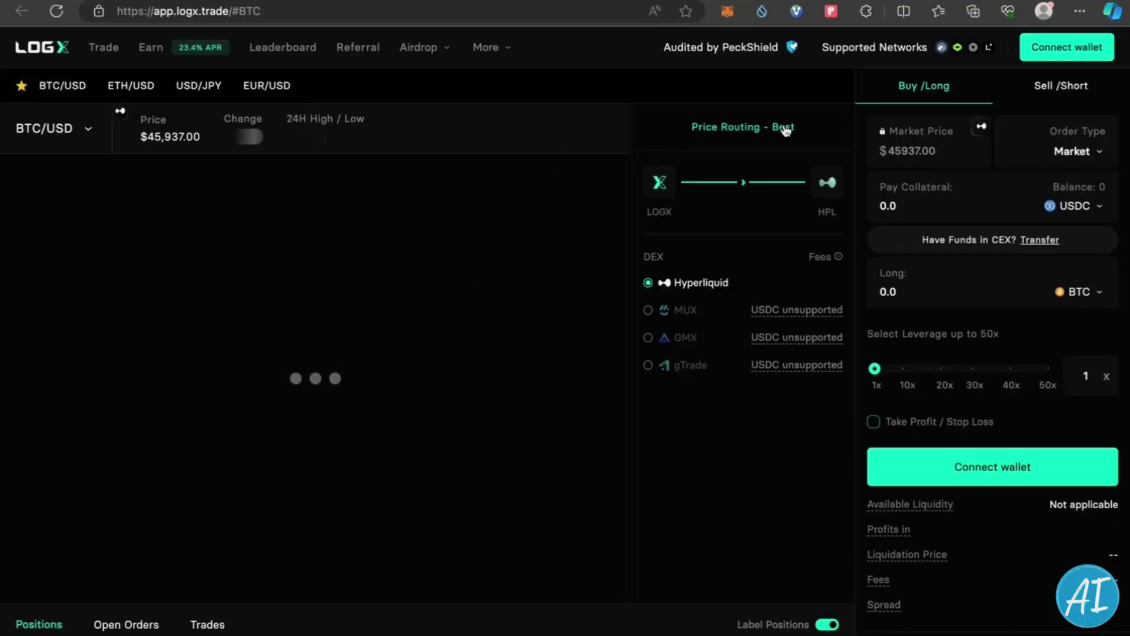
left_click(1036, 52)
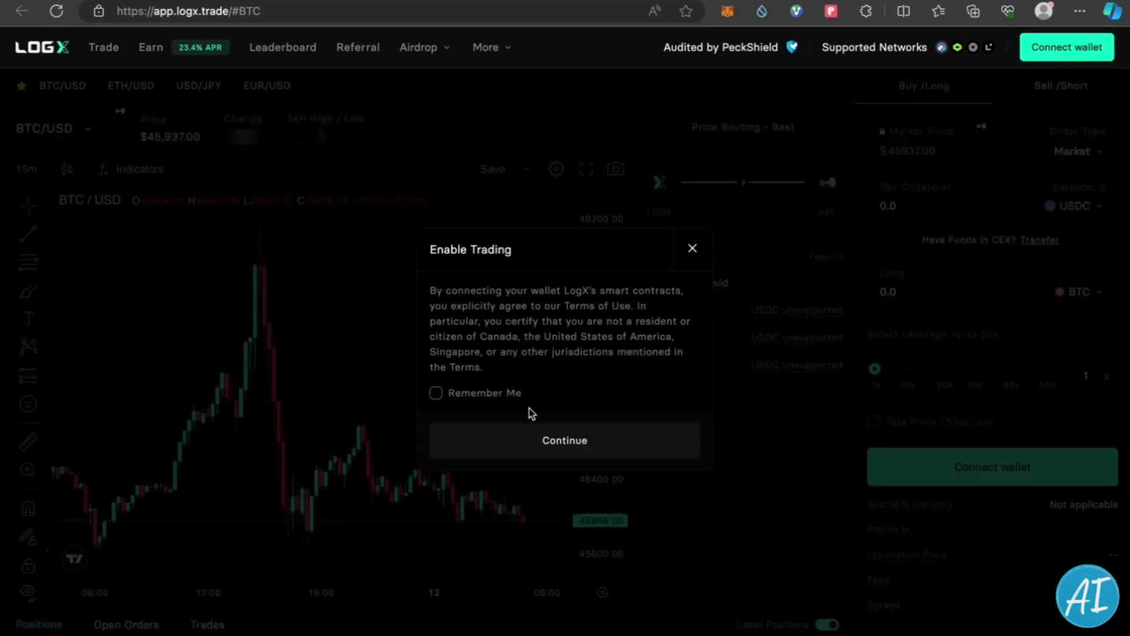
left_click(538, 442)
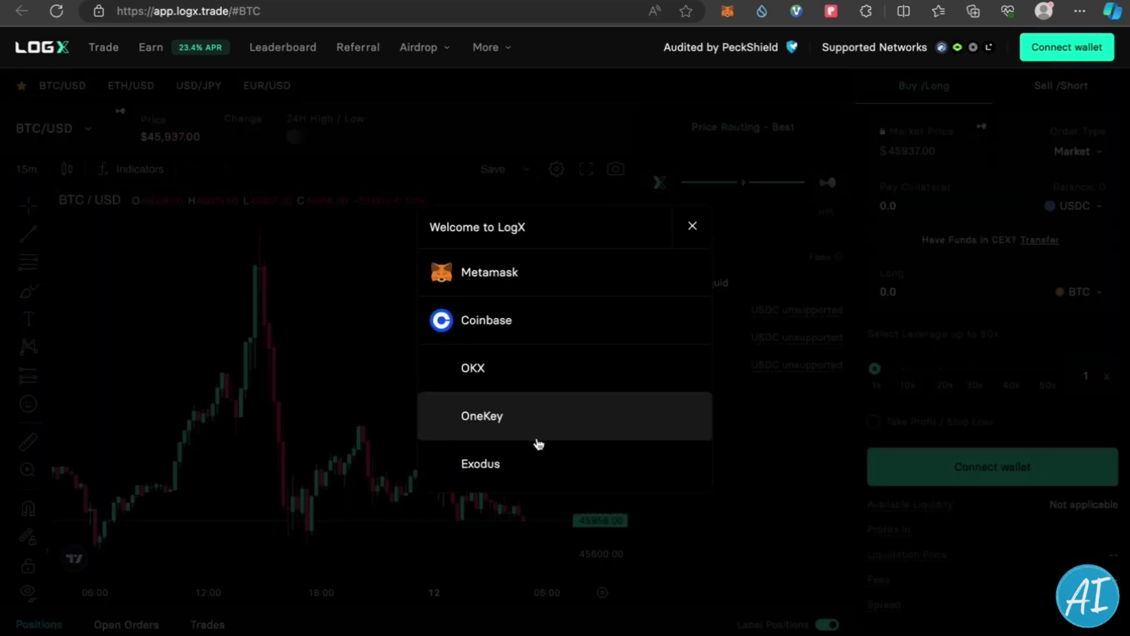
left_click(525, 282)
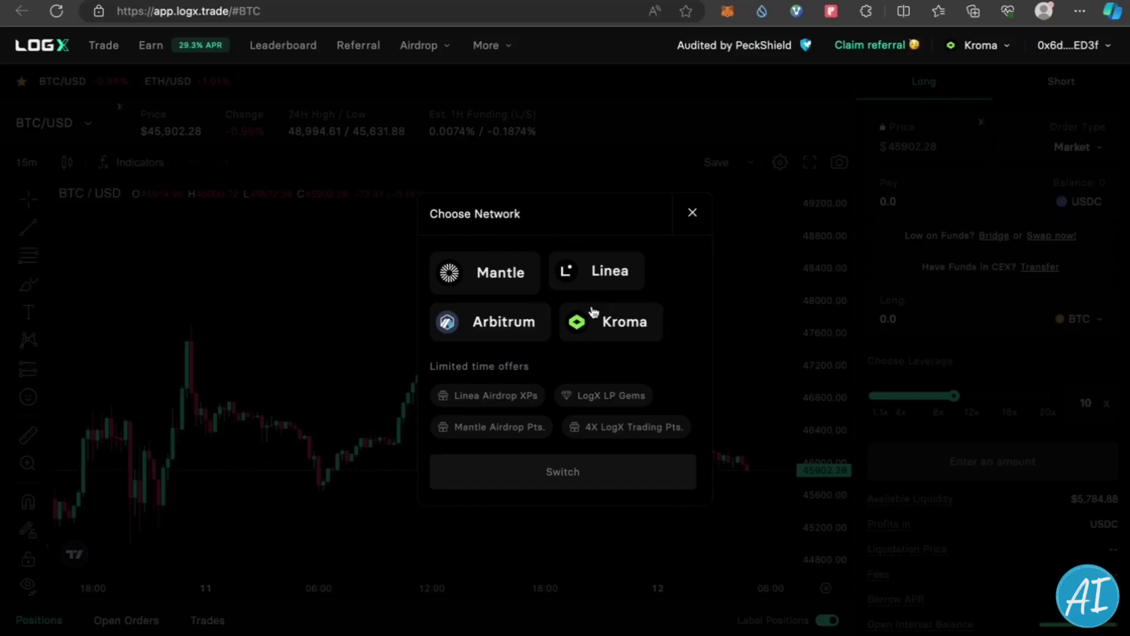
left_click(635, 328)
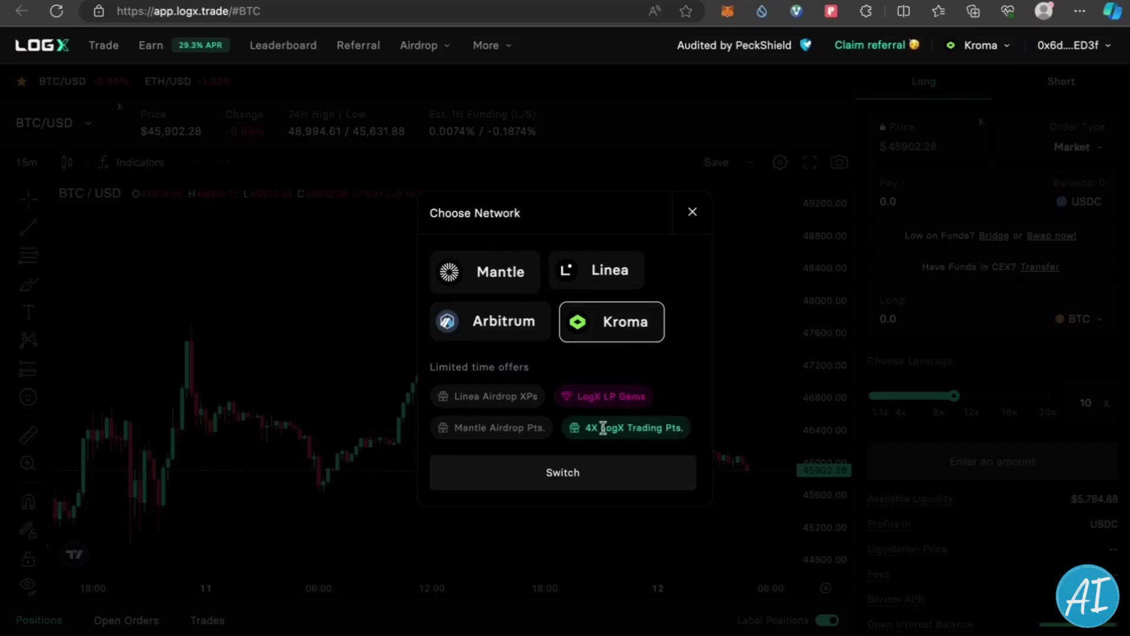
left_click(594, 471)
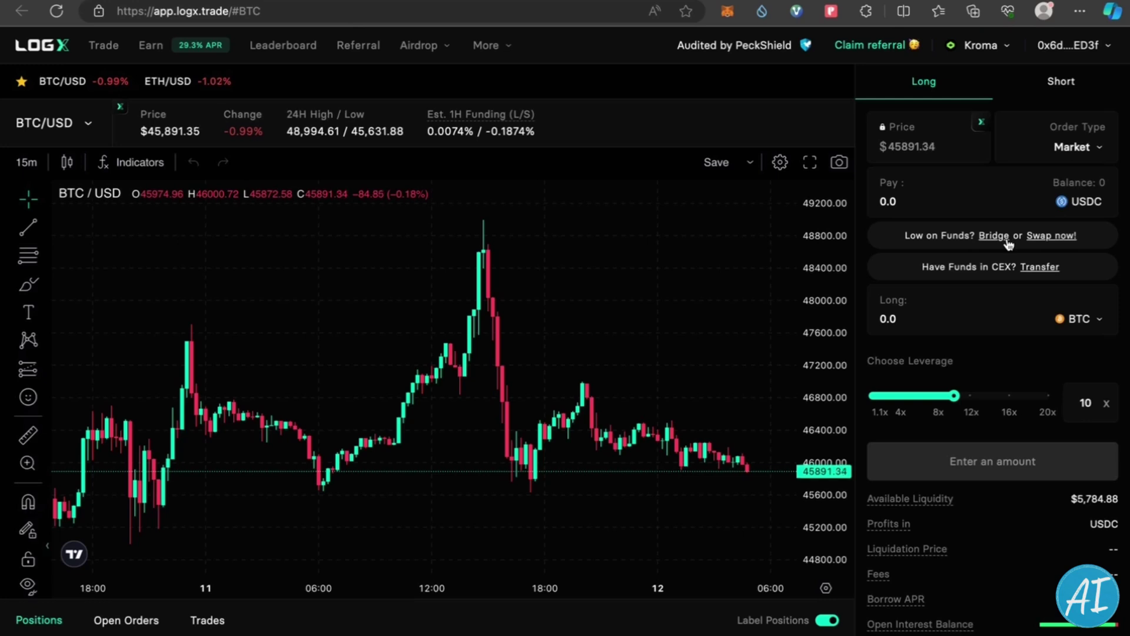
Open the swap offered for low funds, swap ETH for 12 USDC on iZUMi, and confirm the transaction in MetaMask.
left_click(1046, 236)
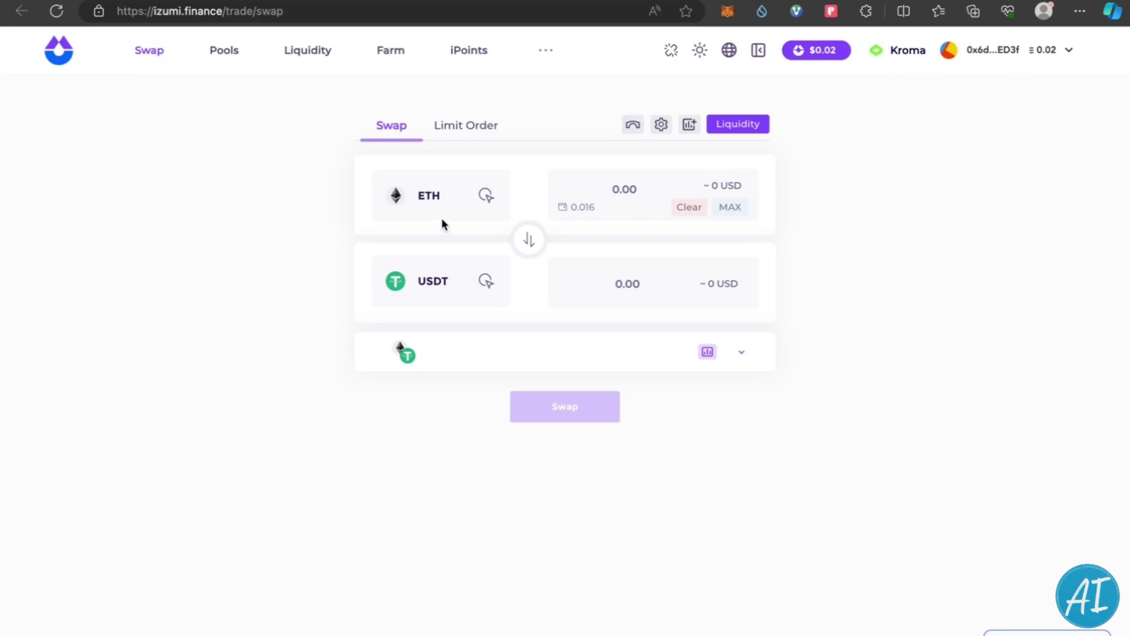
left_click(446, 279)
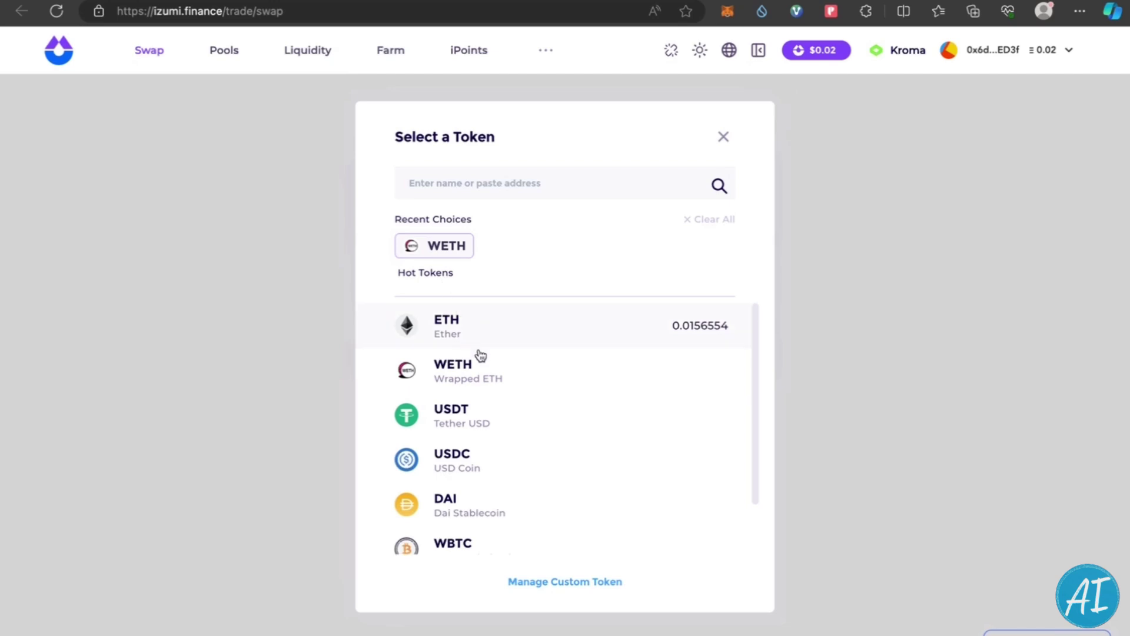
left_click(505, 457)
left_click(619, 296)
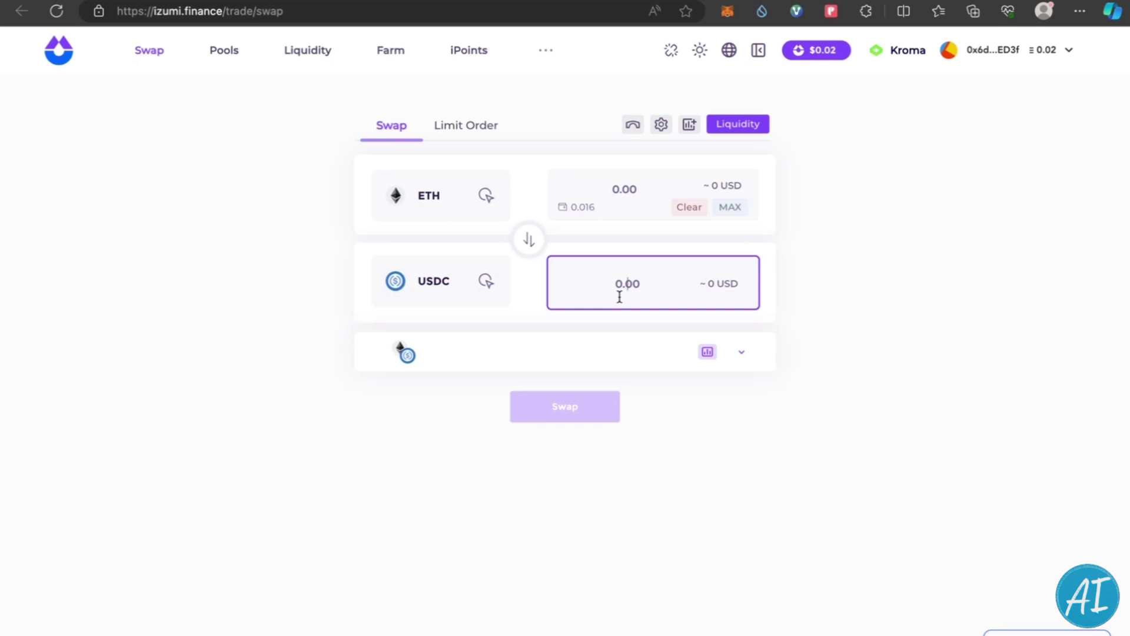
type("12")
left_click(678, 244)
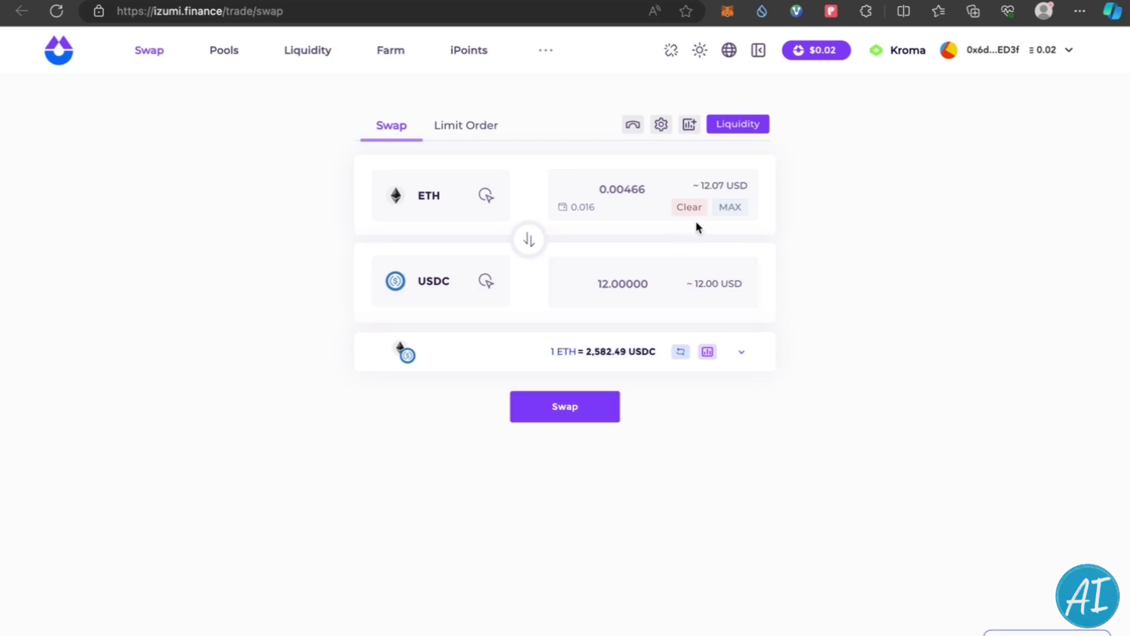
left_click(588, 413)
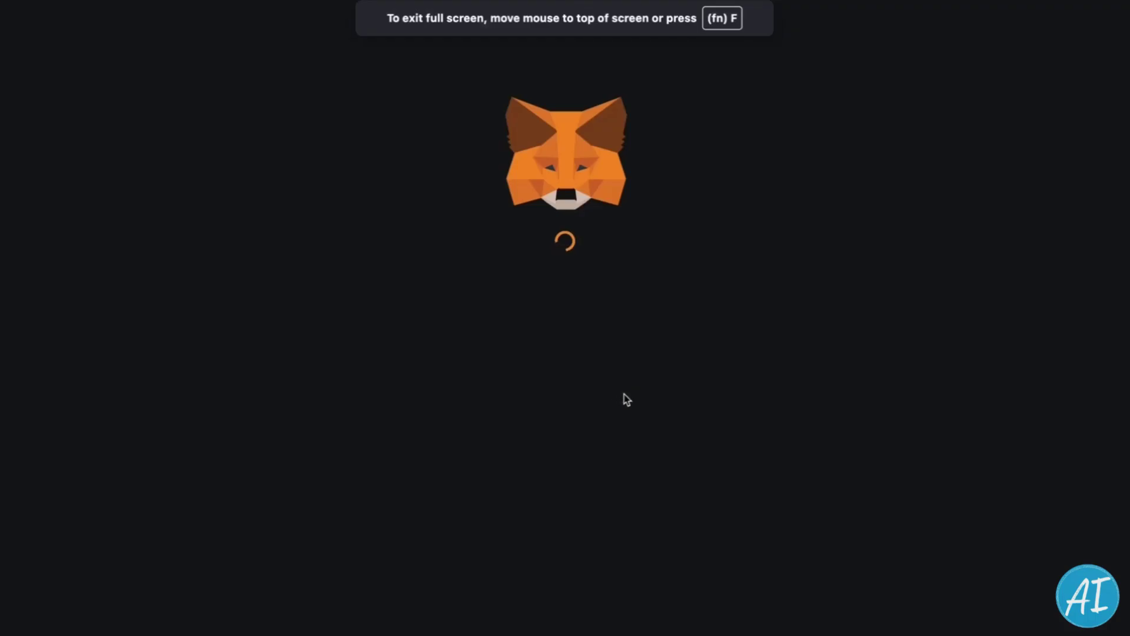
left_click(682, 513)
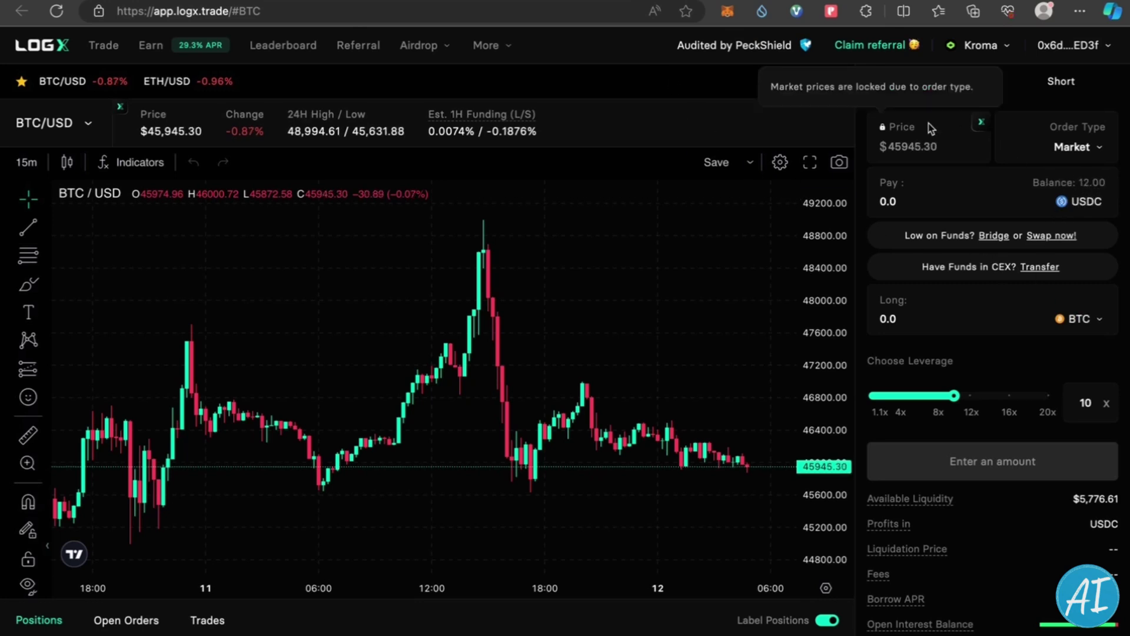
Set up a BTC/USD market short on LogX paying 12 USDC at 9x leverage.
left_click(1061, 81)
left_click(905, 201)
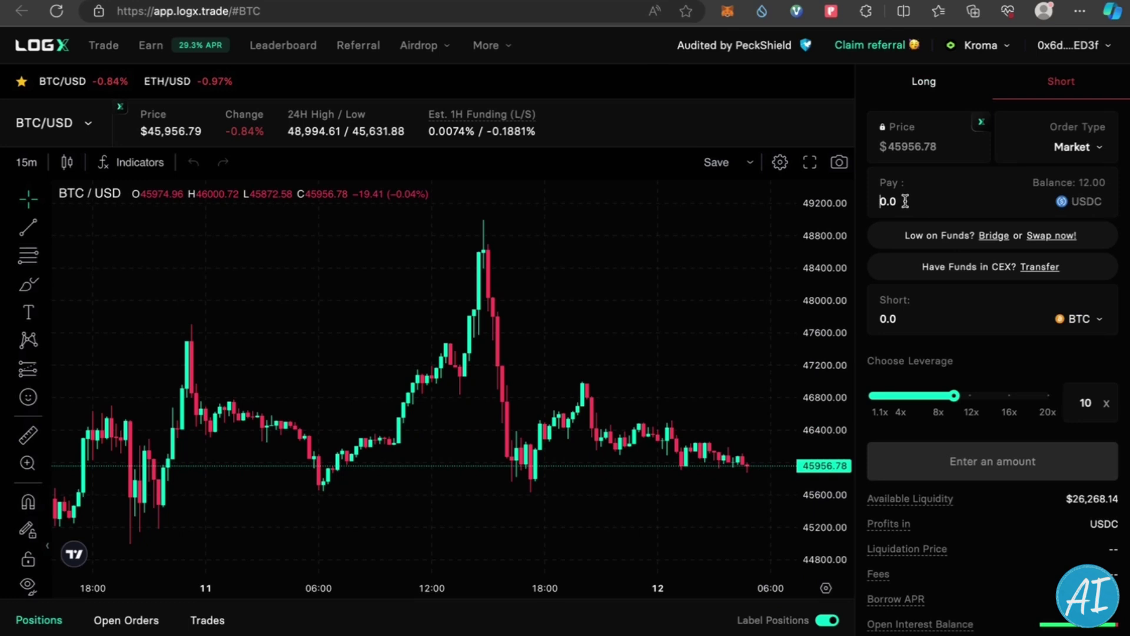
type("12")
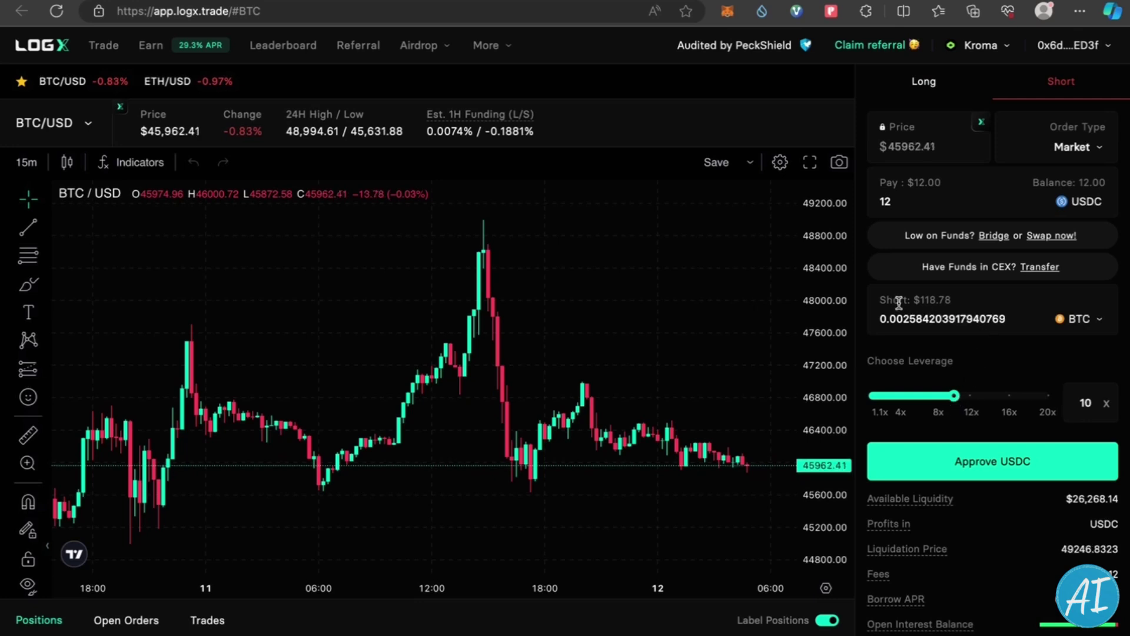
left_click_drag(914, 301, 951, 301)
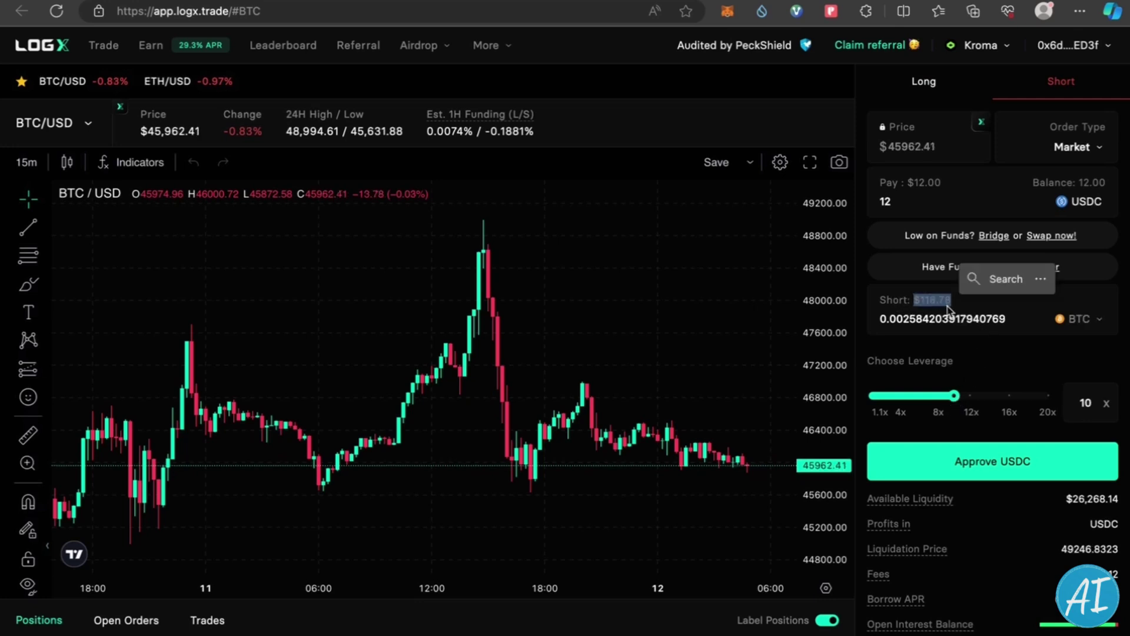
scroll(1088, 406, "down", 1)
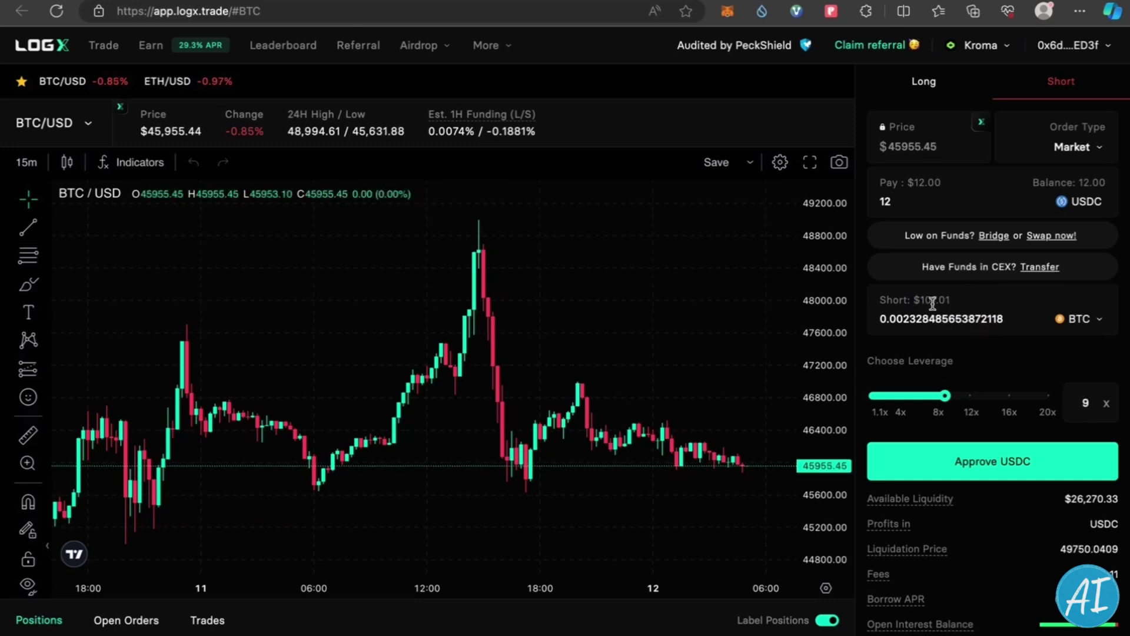
Approve the USDC spending cap for LogX, place the BTC short order and confirm it in MetaMask.
left_click(999, 465)
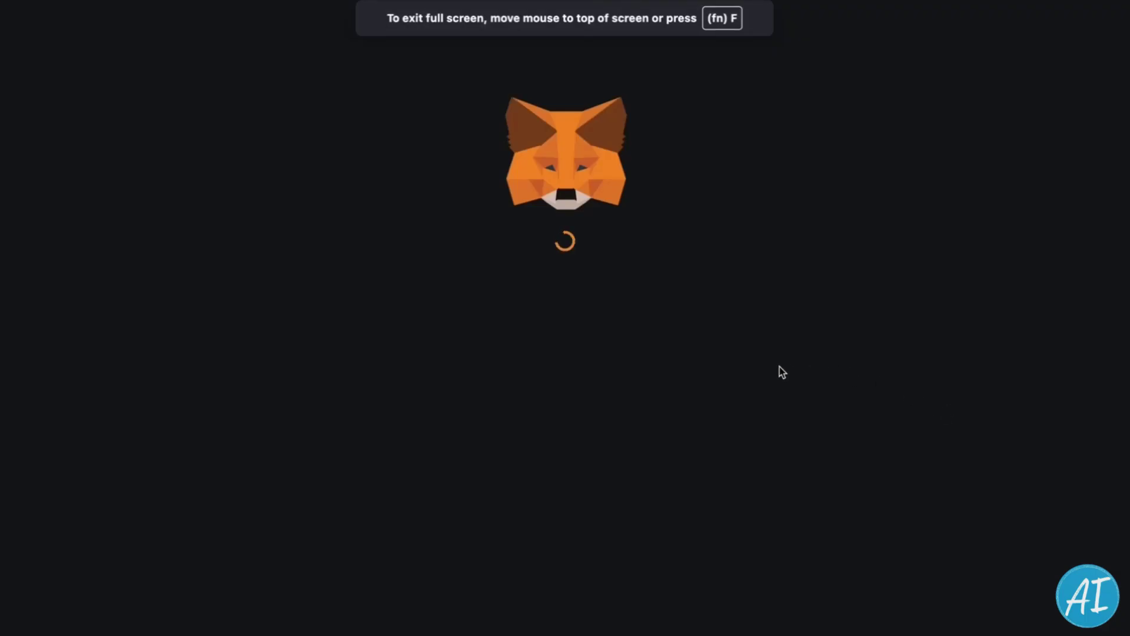
left_click(675, 458)
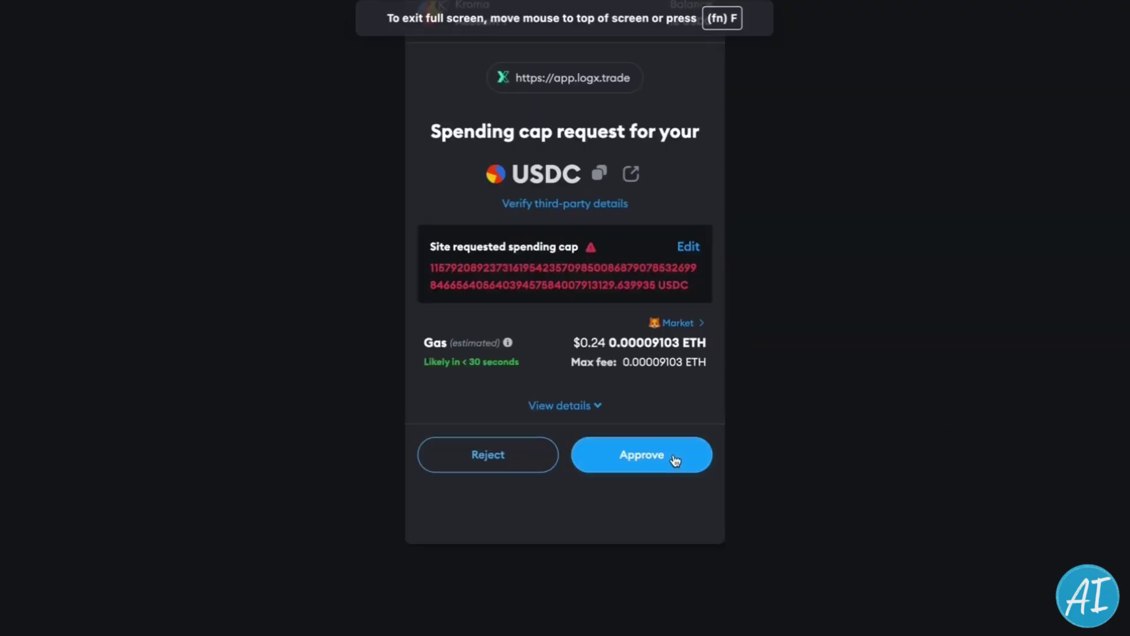
left_click(676, 462)
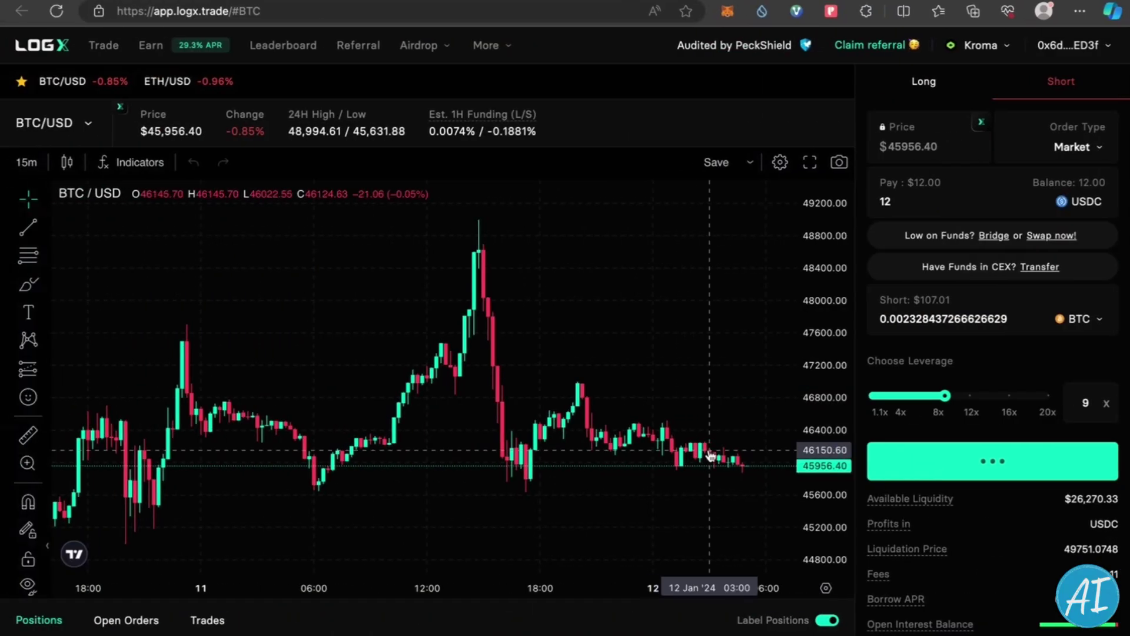
left_click(1001, 469)
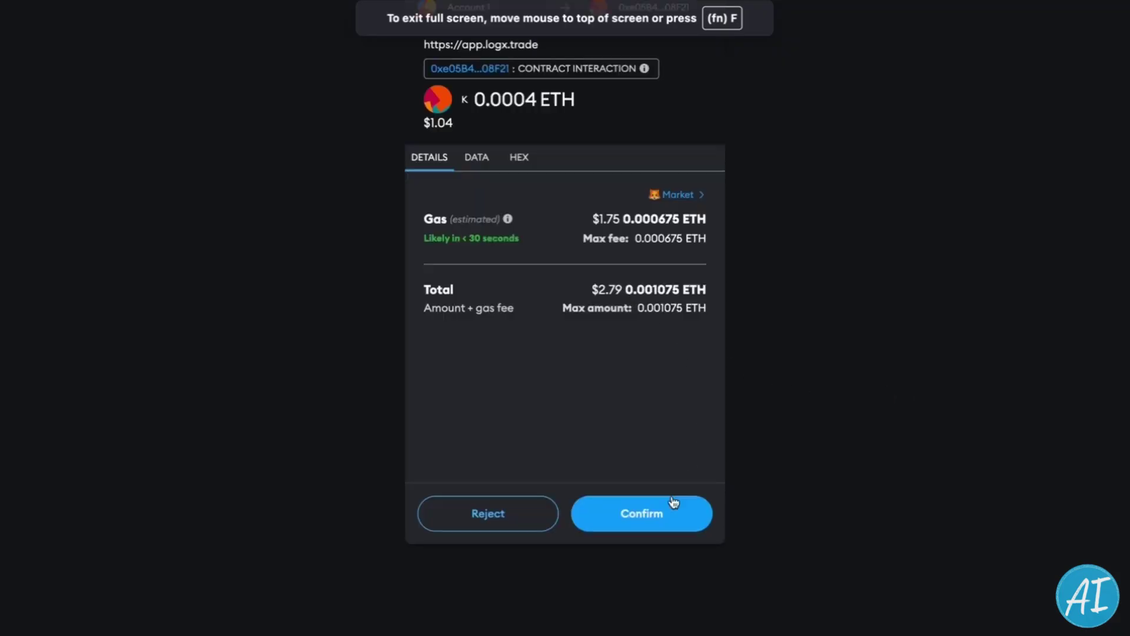
left_click(665, 515)
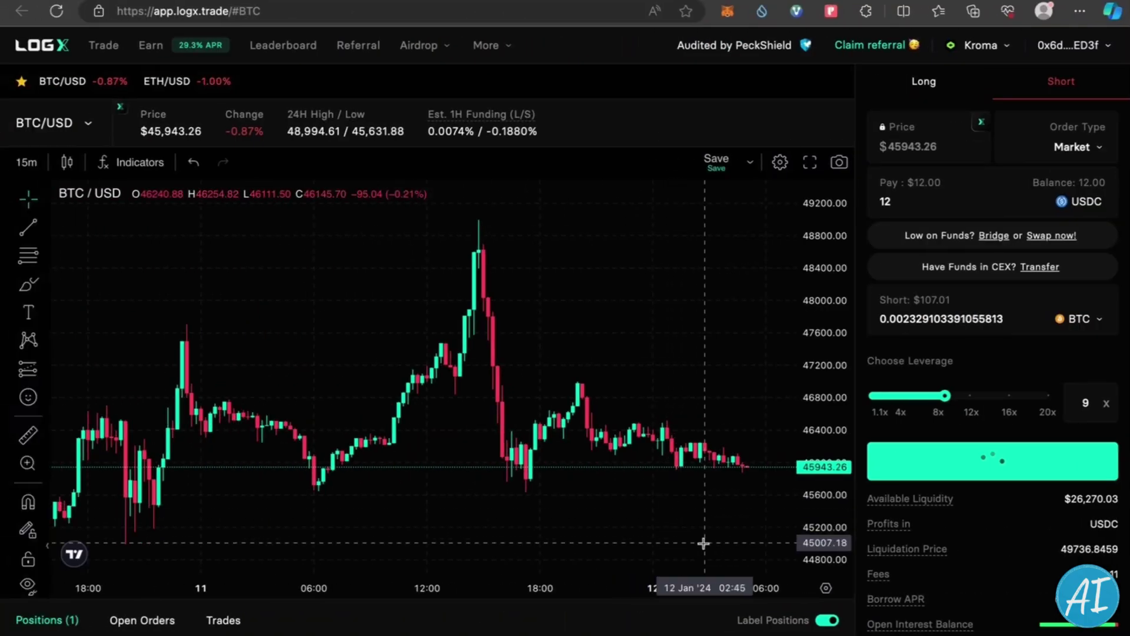
Close 100% of the open BTC short position at market and confirm the transaction in MetaMask.
scroll(788, 565, "down", 1)
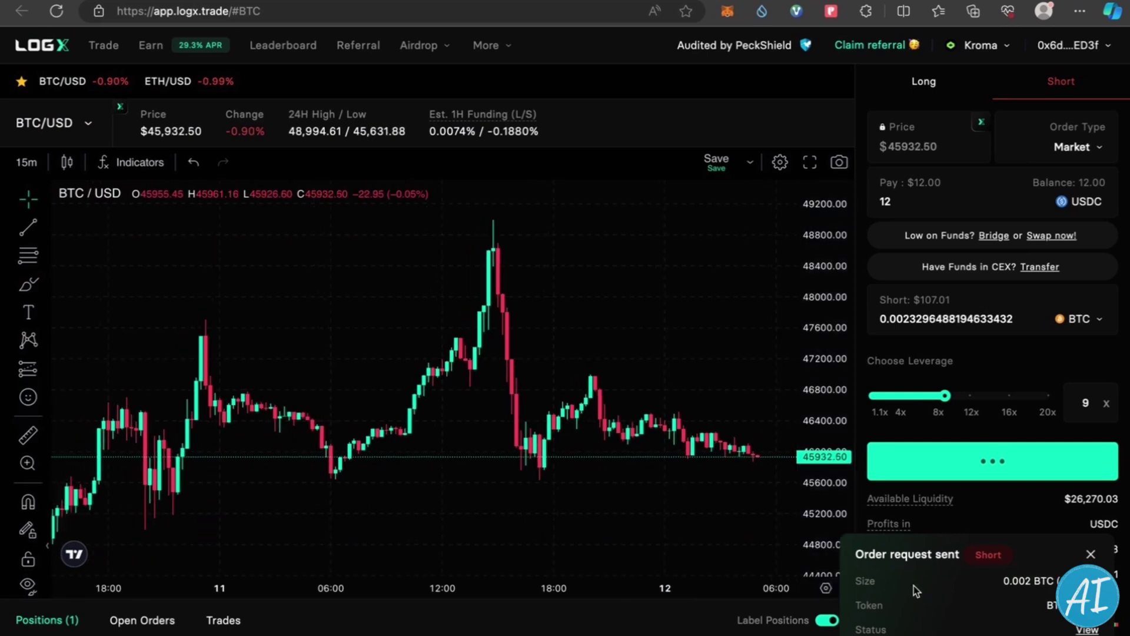
scroll(915, 590, "down", 3)
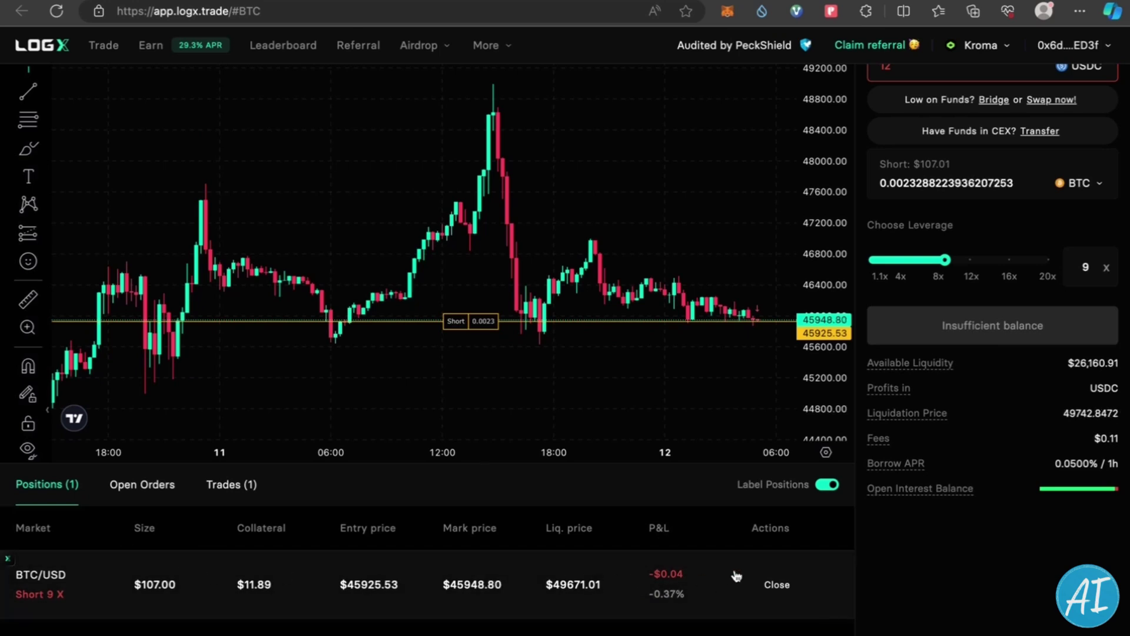
left_click(788, 583)
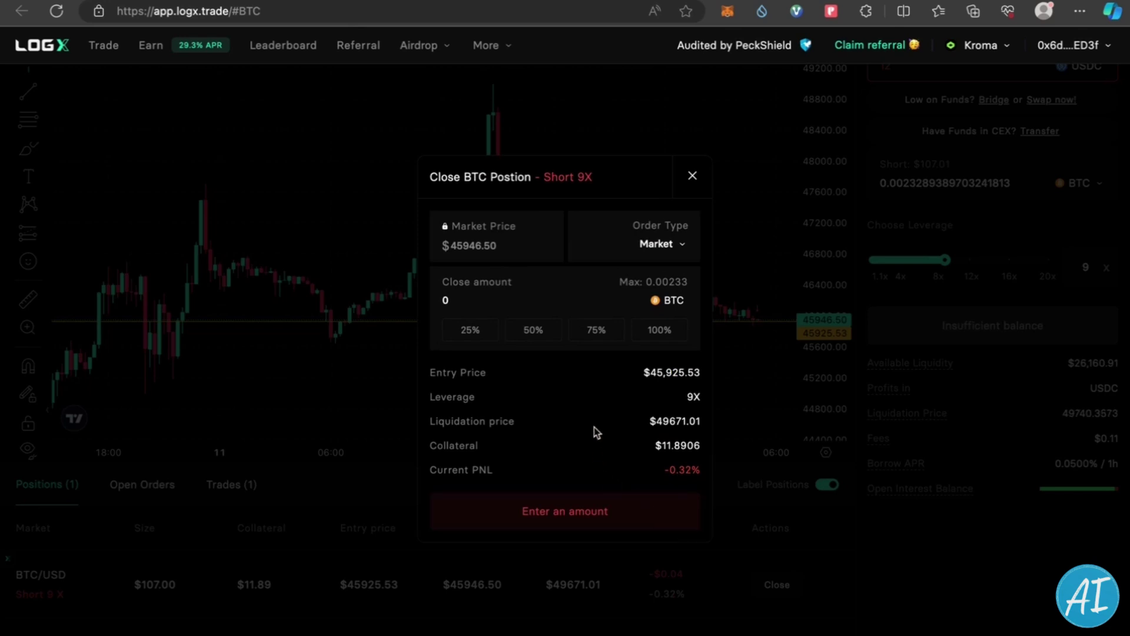
left_click(656, 333)
left_click(642, 511)
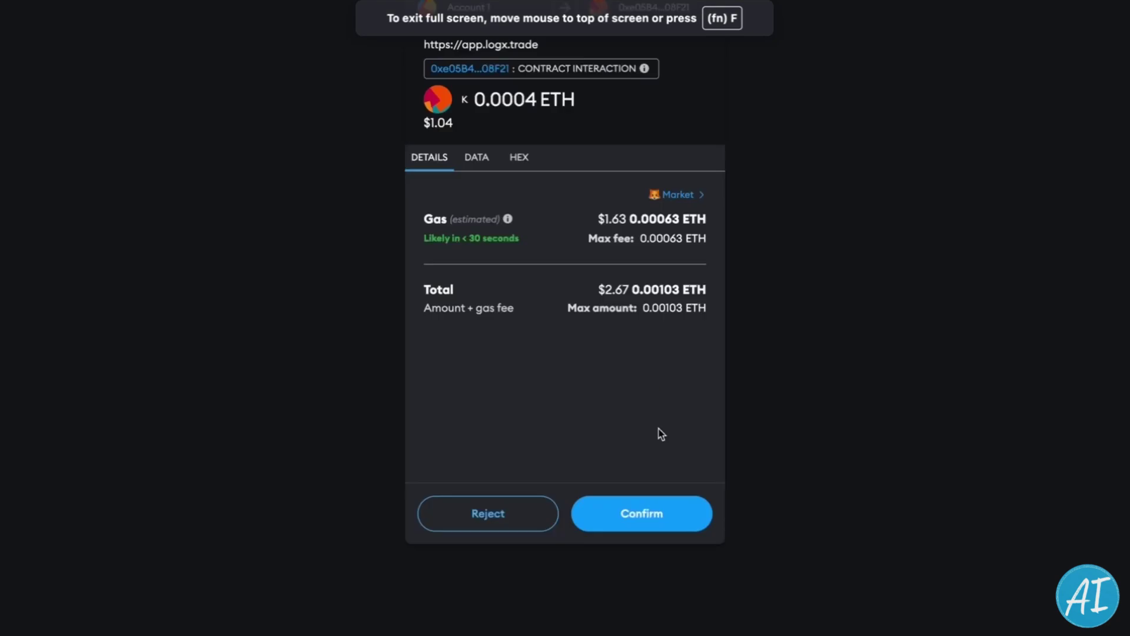
left_click(673, 510)
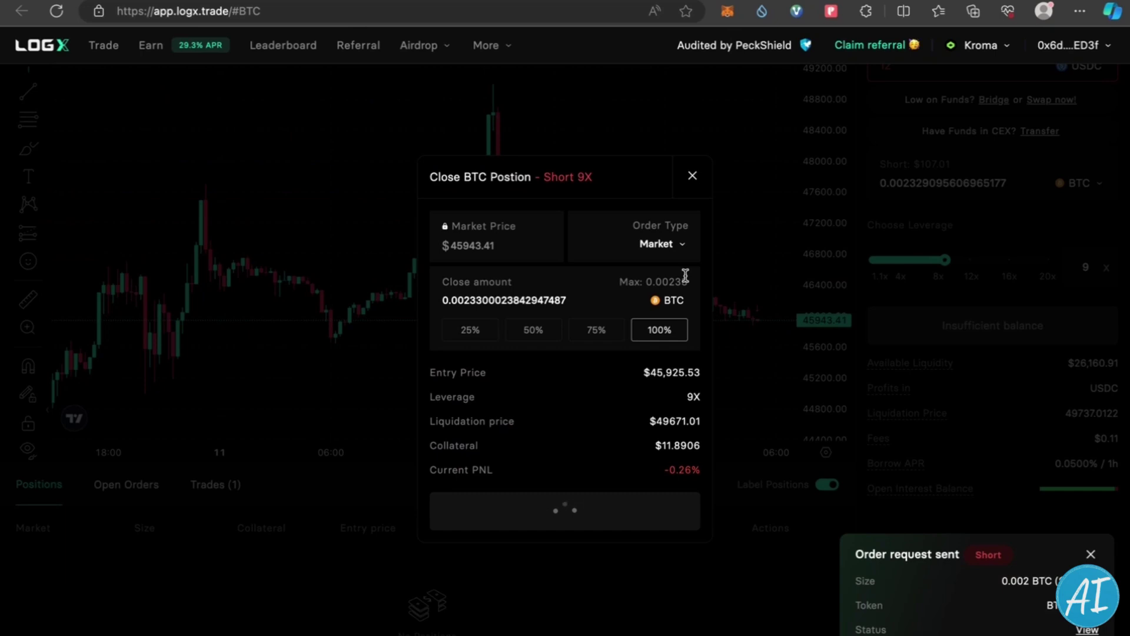
Return to the Galxe Phase 6 campaign and verify the "Trade a total volume of 100 USD on LogX on Kroma" task.
scroll(918, 344, "up", 3)
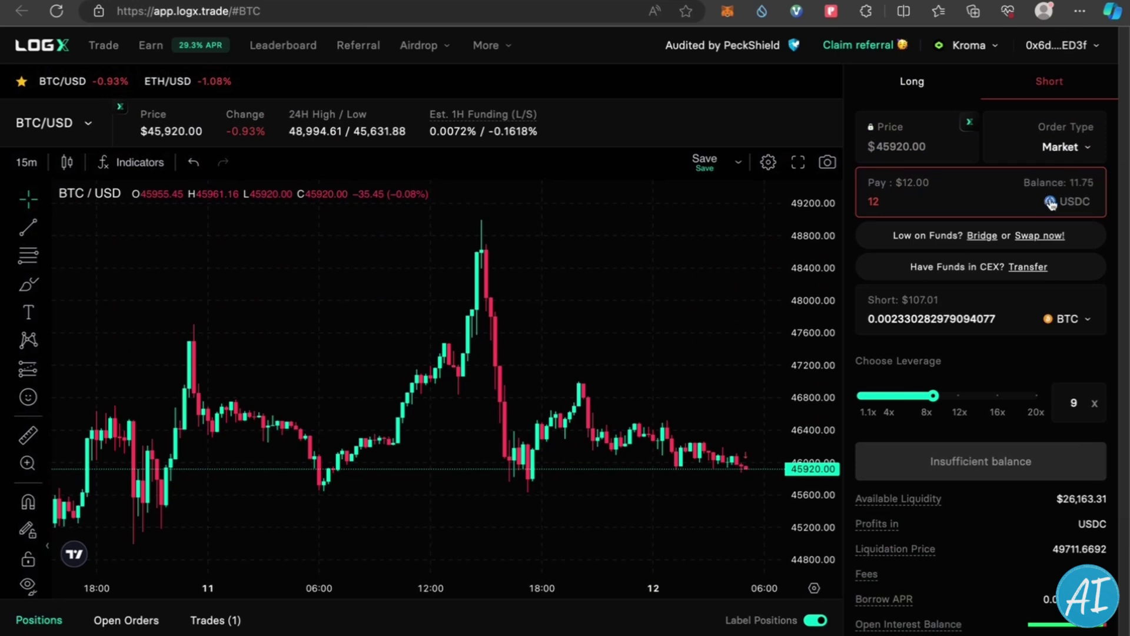
left_click(943, 85)
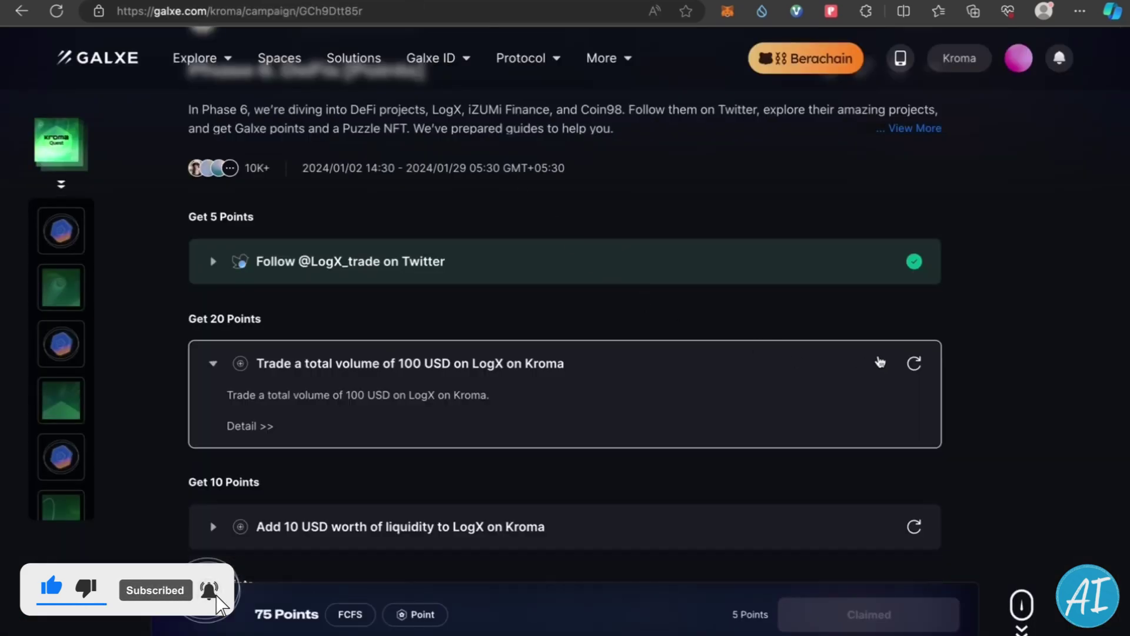
mouse_move(921, 364)
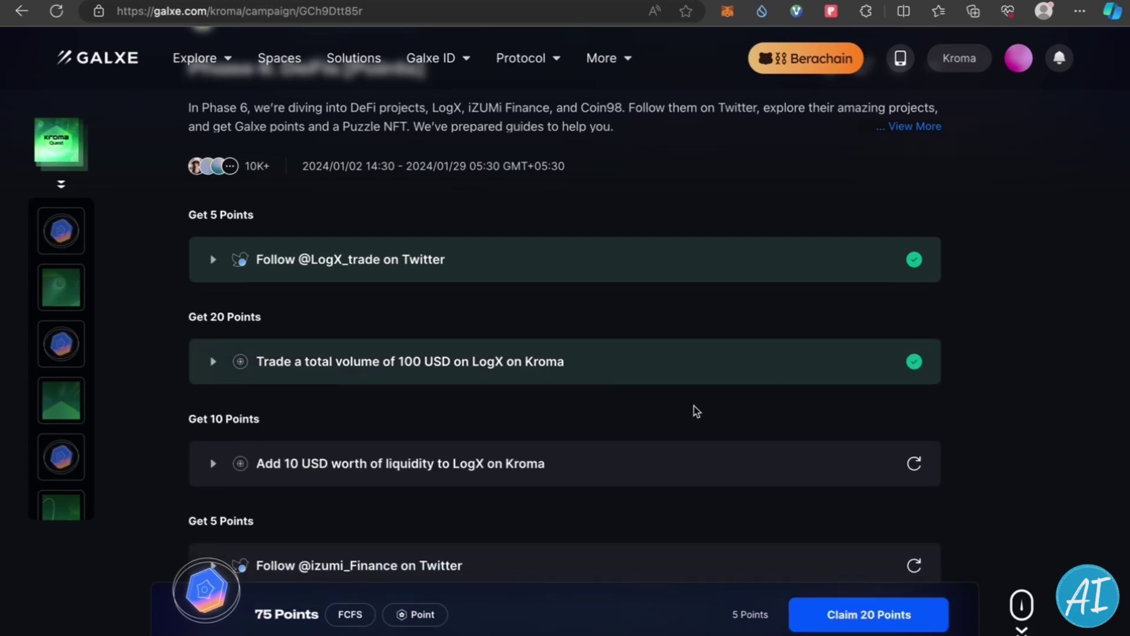
scroll(435, 434, "down", 1)
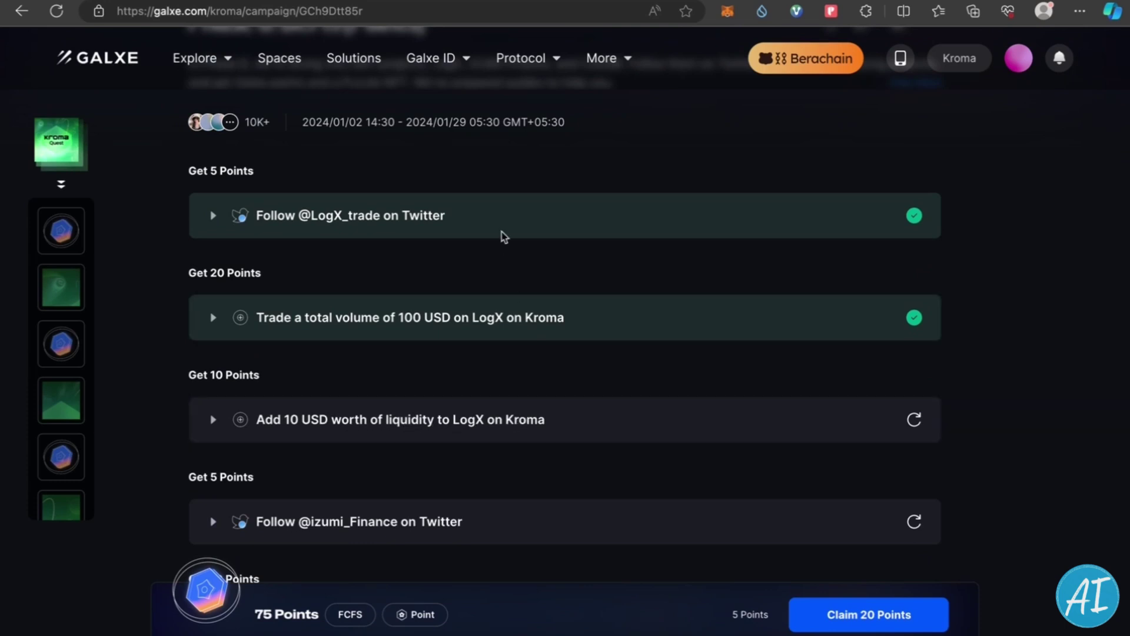
Open the liquidity pool on LogX and set up an LLP purchase using 100% of the available USDC.
left_click(553, 0)
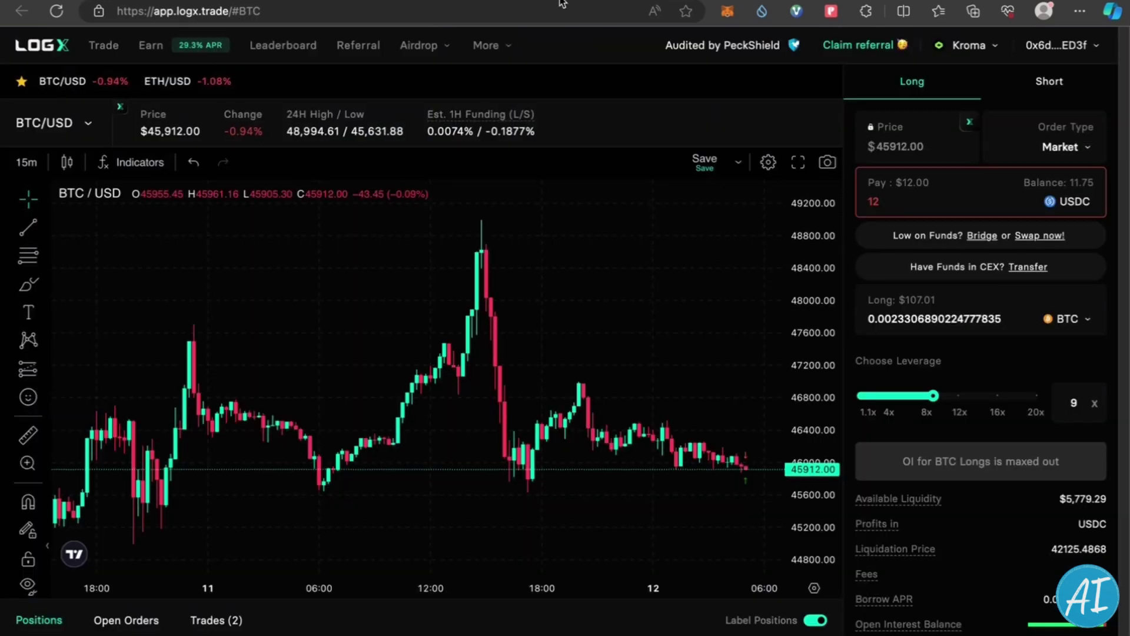
left_click(150, 51)
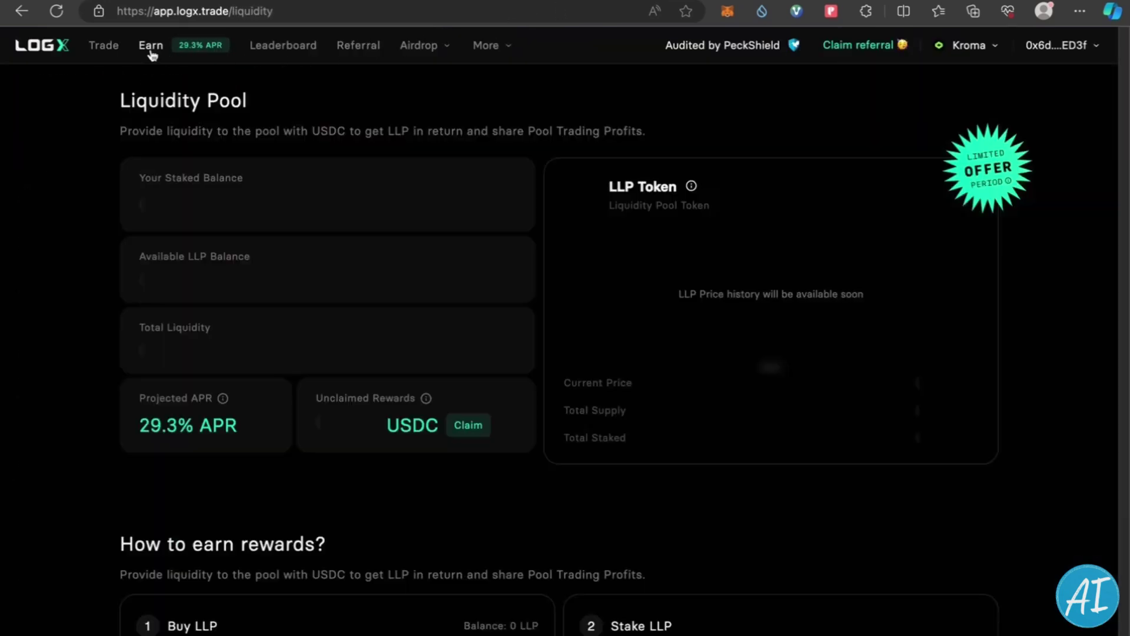
scroll(346, 535, "down", 3)
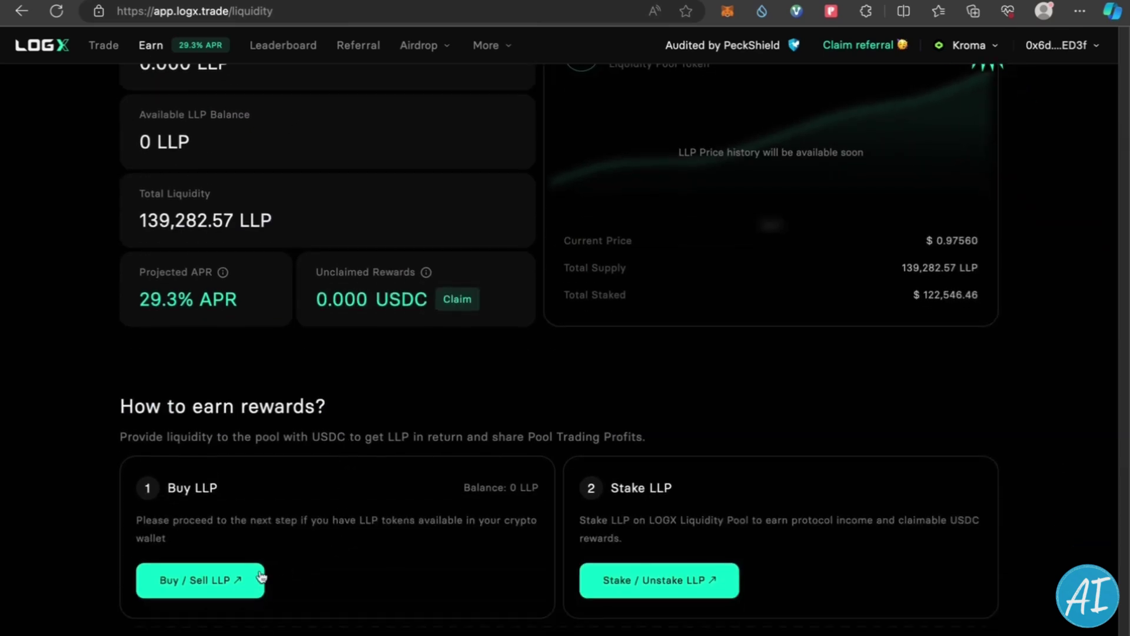
left_click(209, 583)
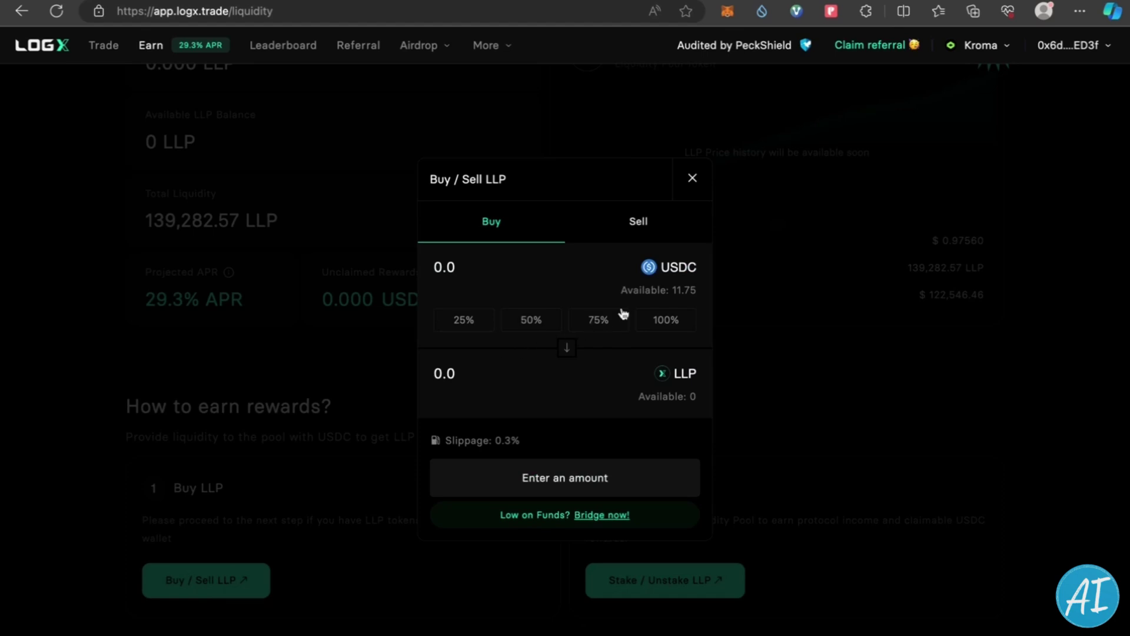
left_click(671, 321)
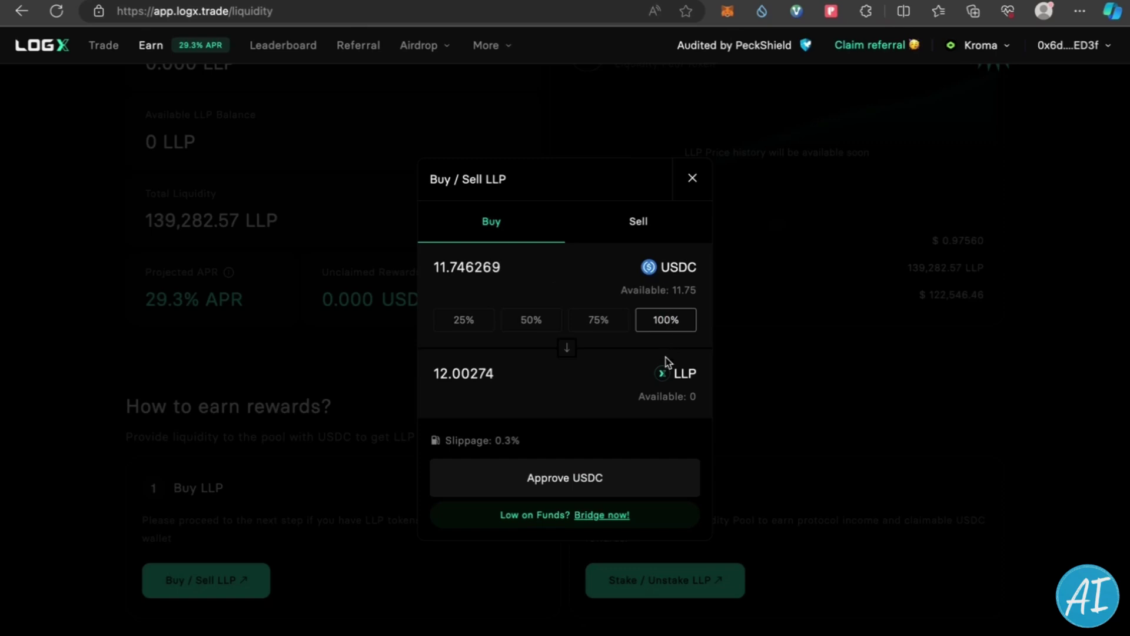
Approve the USDC spending cap in MetaMask, buy the LLP and confirm the mint transaction.
left_click(607, 477)
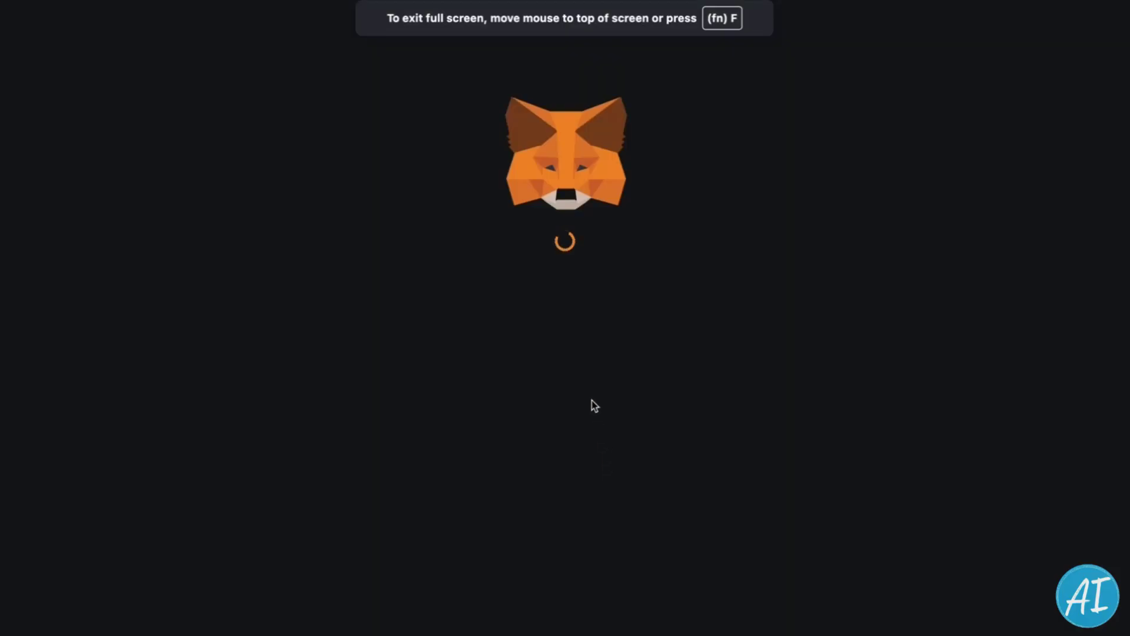
left_click(669, 463)
left_click(669, 463)
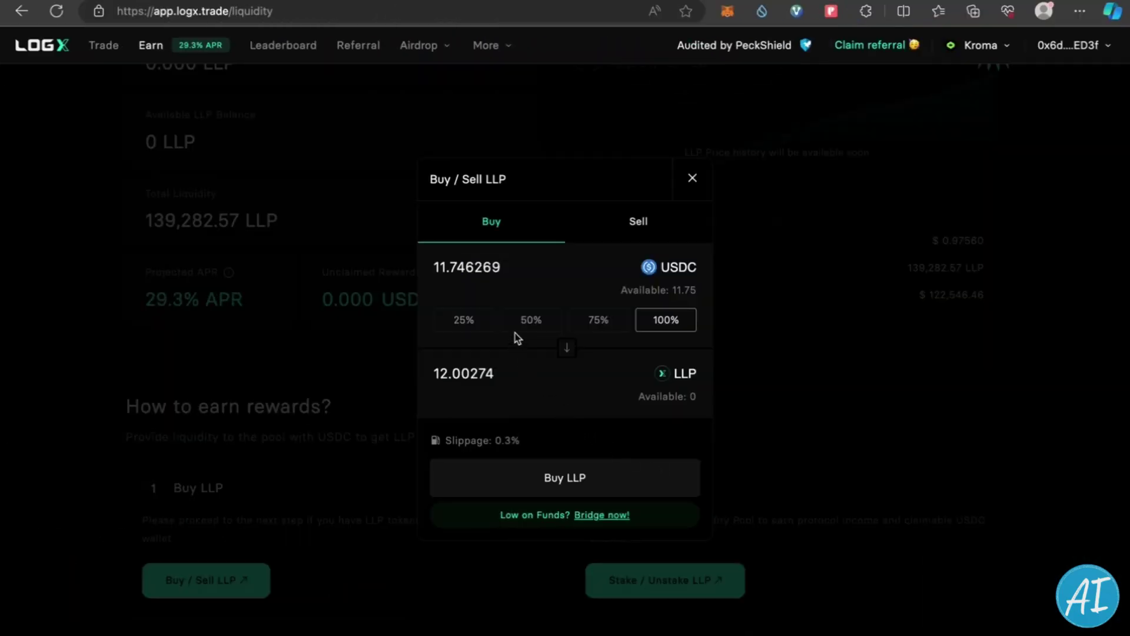
left_click(590, 477)
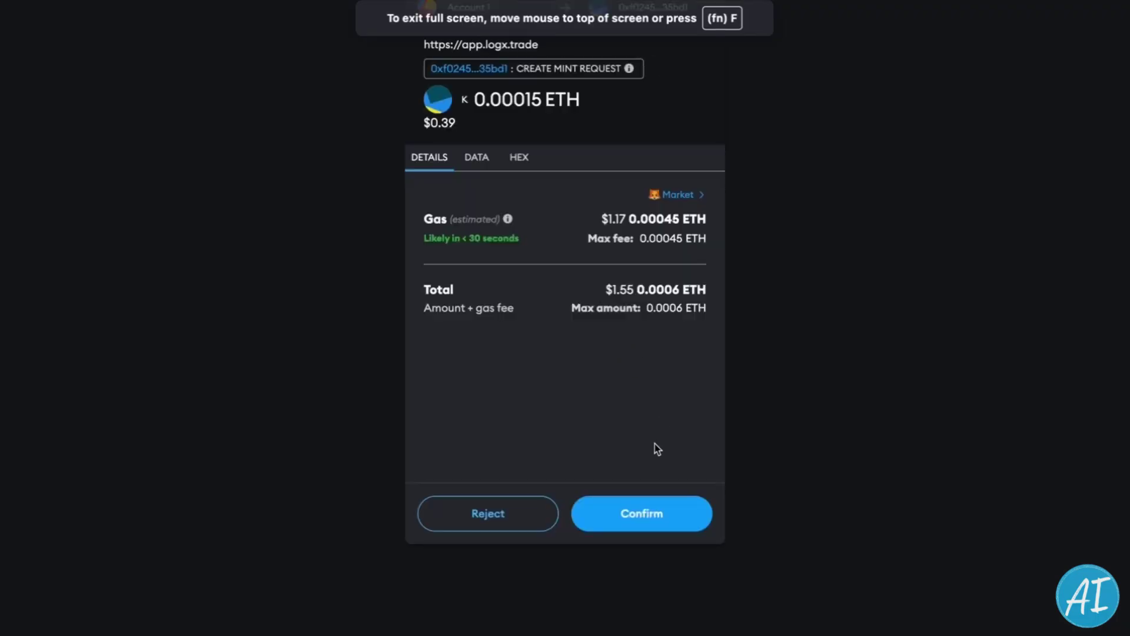
left_click(658, 513)
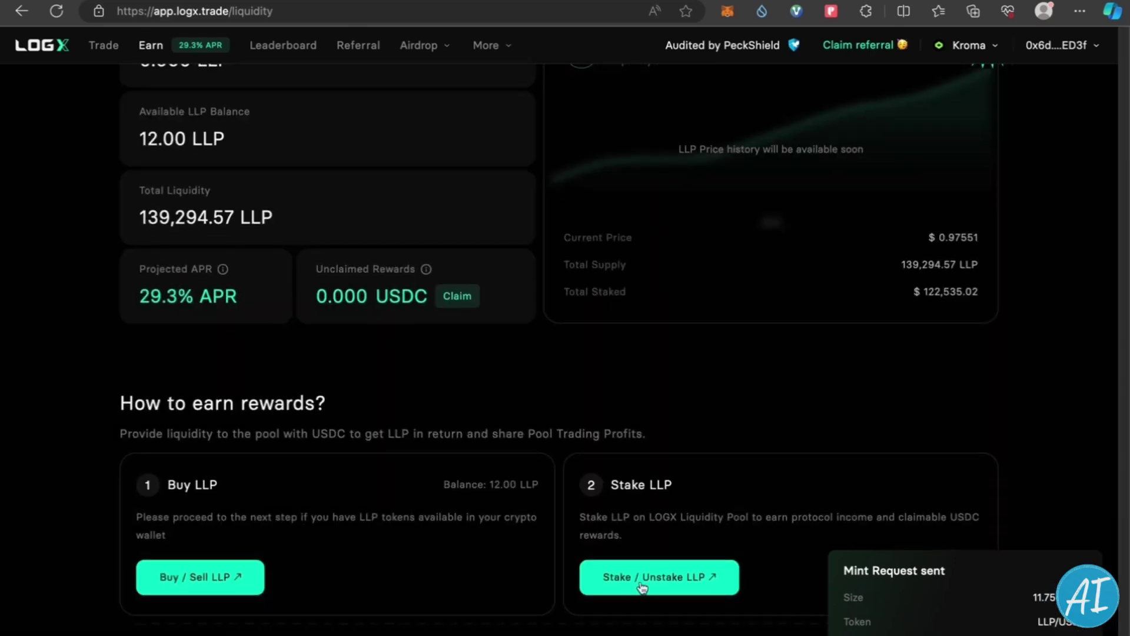
Stake 12.00464 LLP in the LogX pool, approving the LLP spending cap and confirming the stake in MetaMask.
left_click(671, 582)
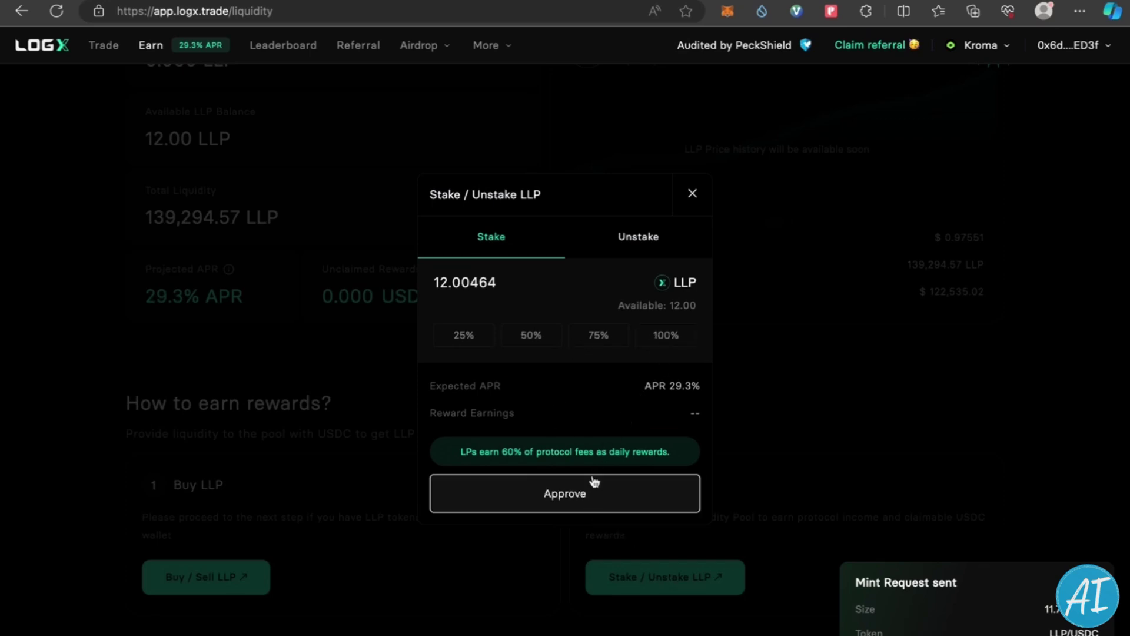
left_click(589, 496)
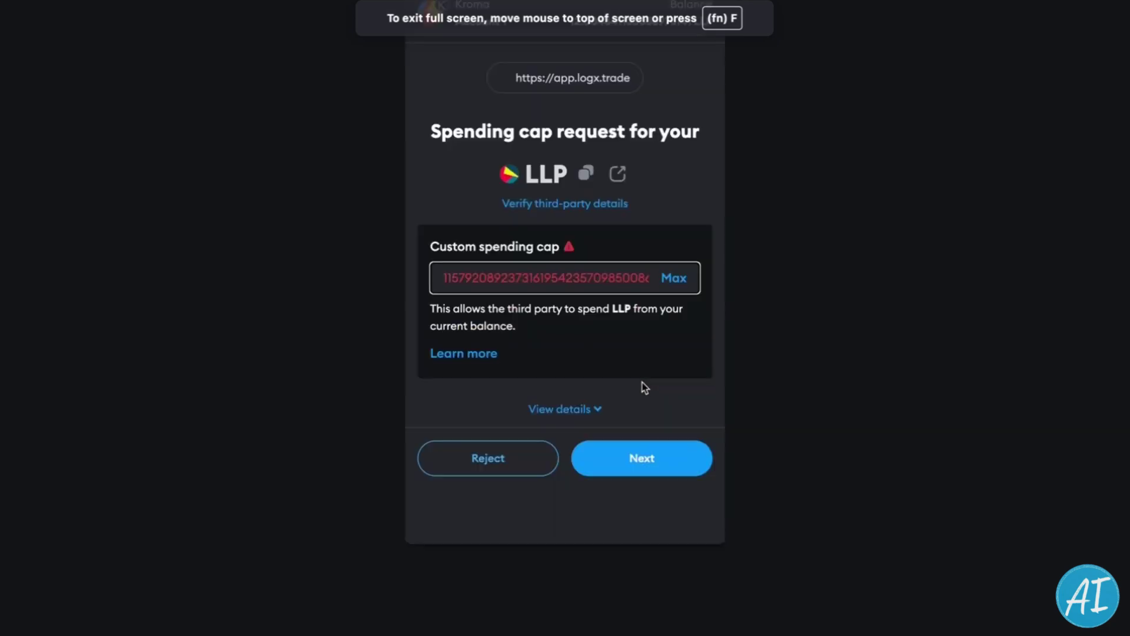
left_click(675, 444)
left_click(671, 453)
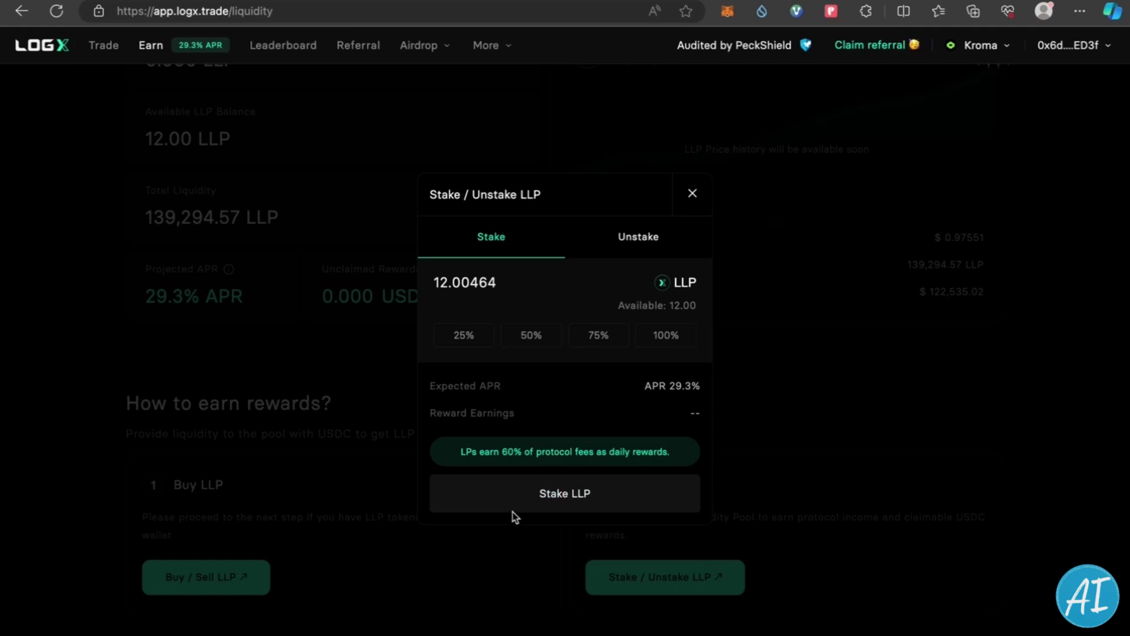
left_click(562, 498)
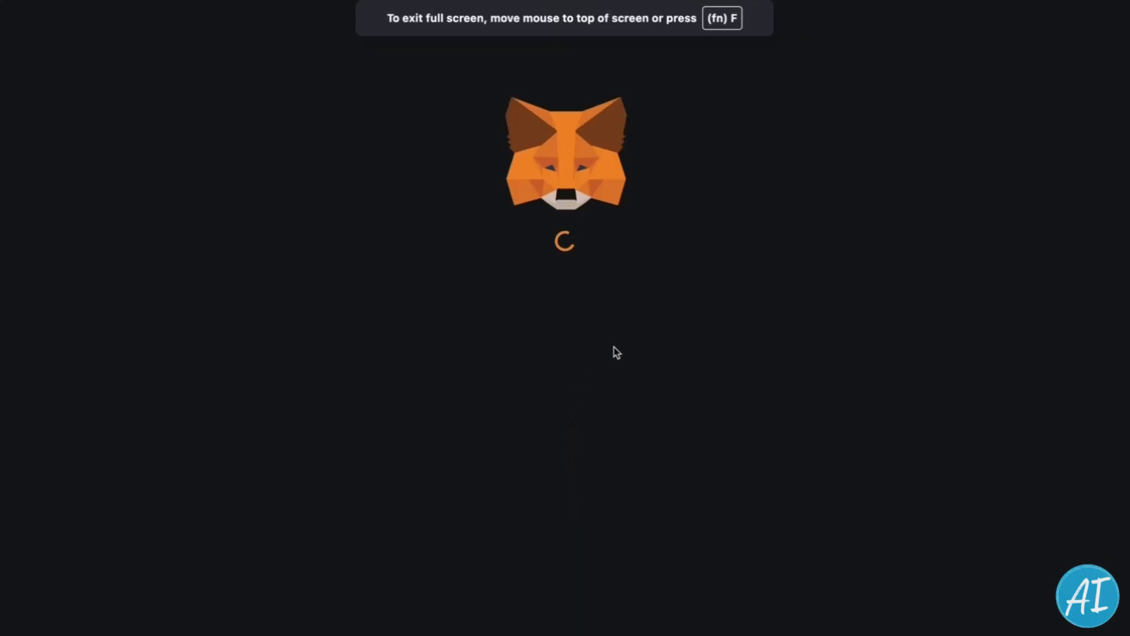
left_click(664, 510)
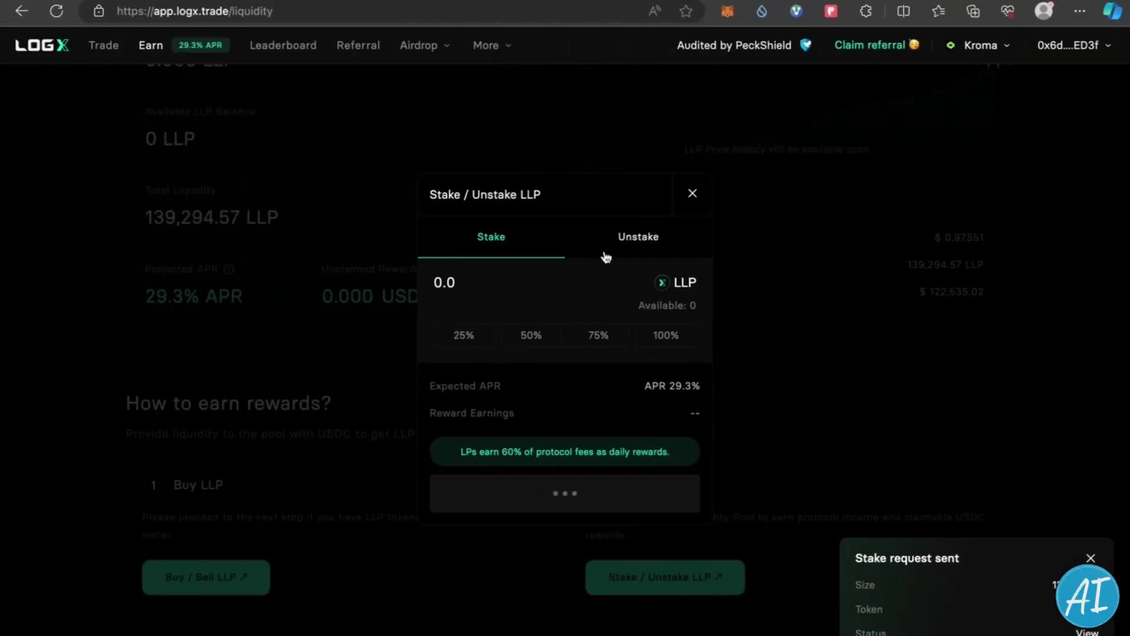
scroll(552, 360, "up", 2)
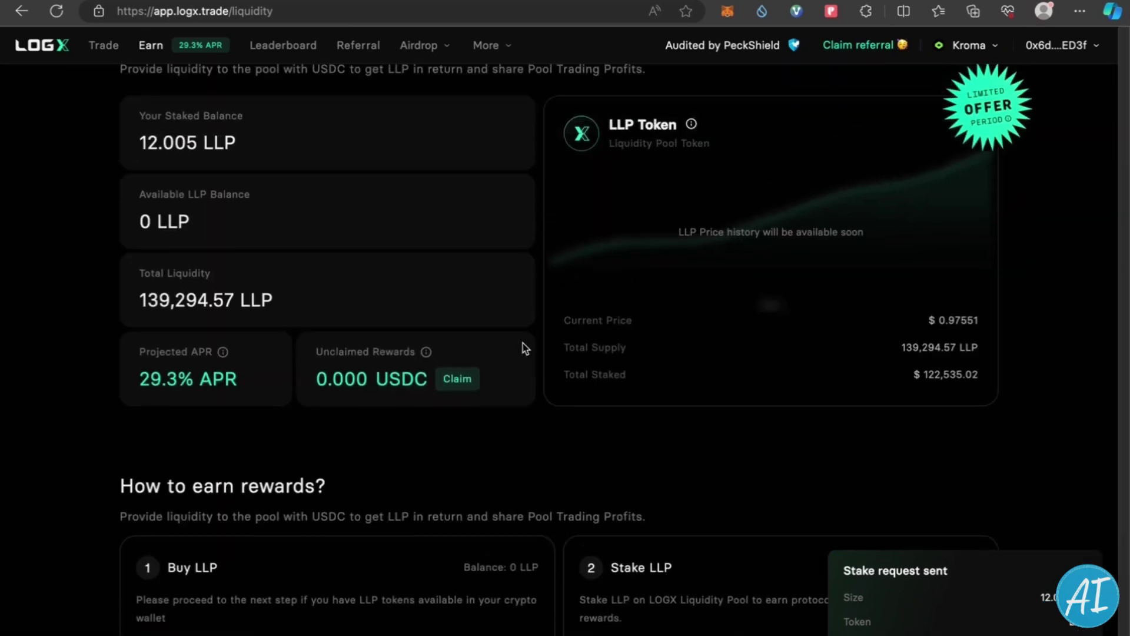
scroll(309, 227, "up", 1)
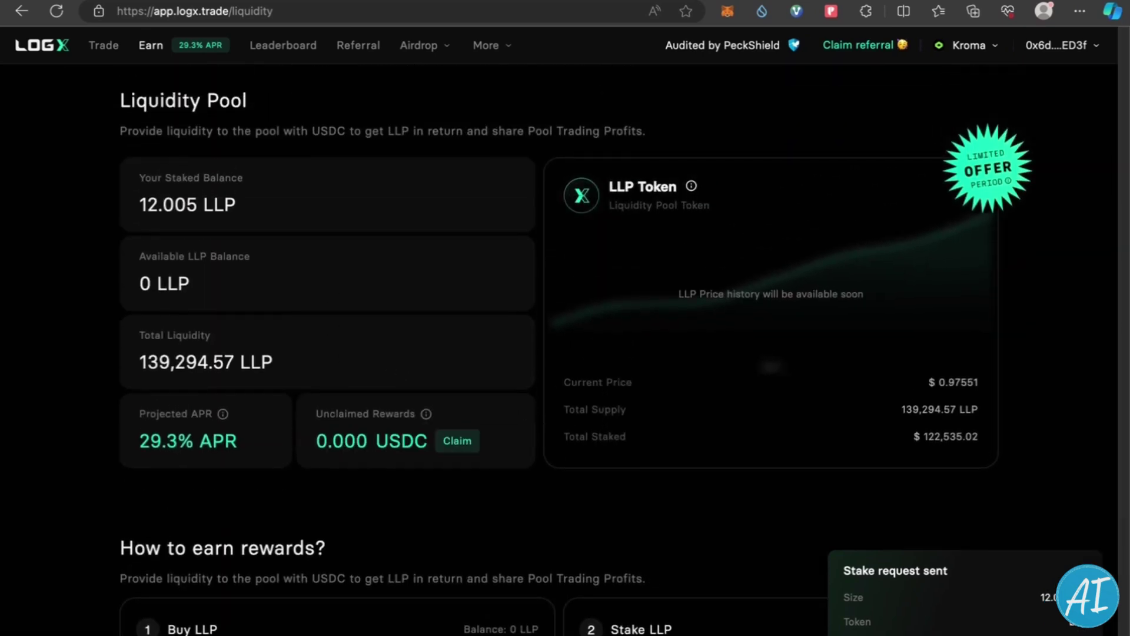
Return to the Galxe Phase 6 campaign and verify the "Add 10 USD worth of liquidity to LogX on Kroma" task.
left_click(339, 0)
scroll(535, 351, "down", 1)
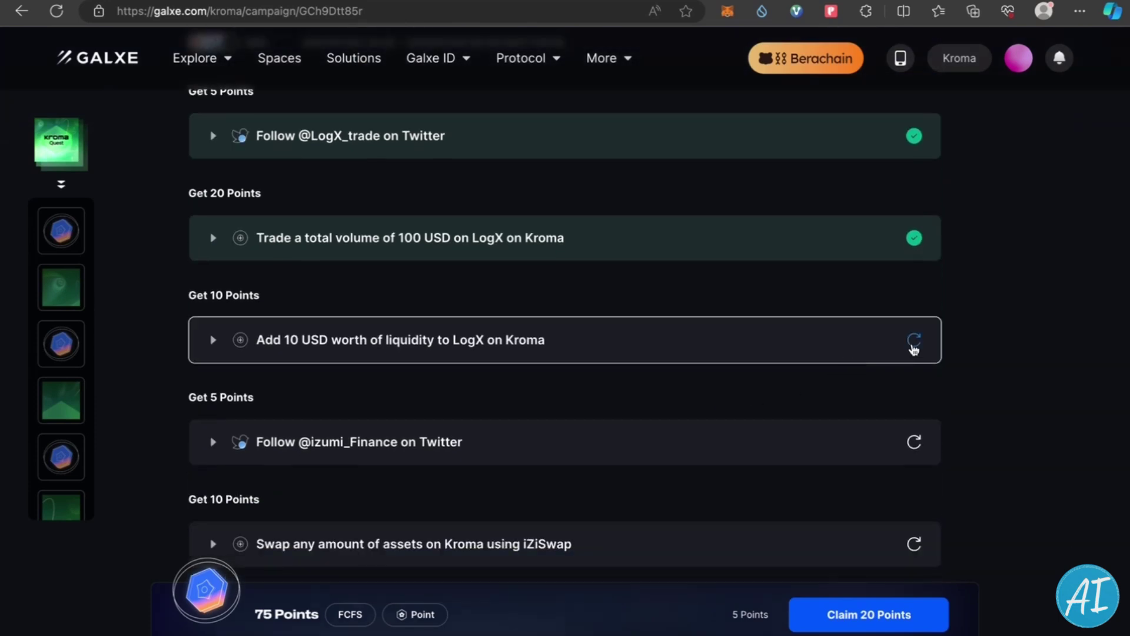
left_click(914, 347)
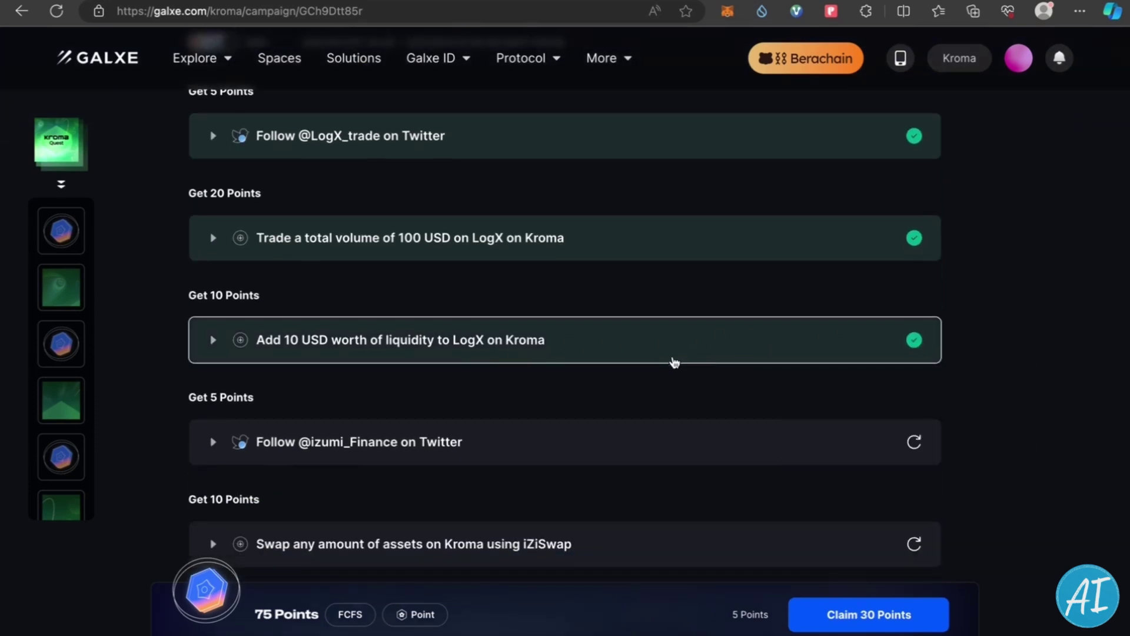
scroll(671, 362, "down", 2)
scroll(641, 346, "up", 6)
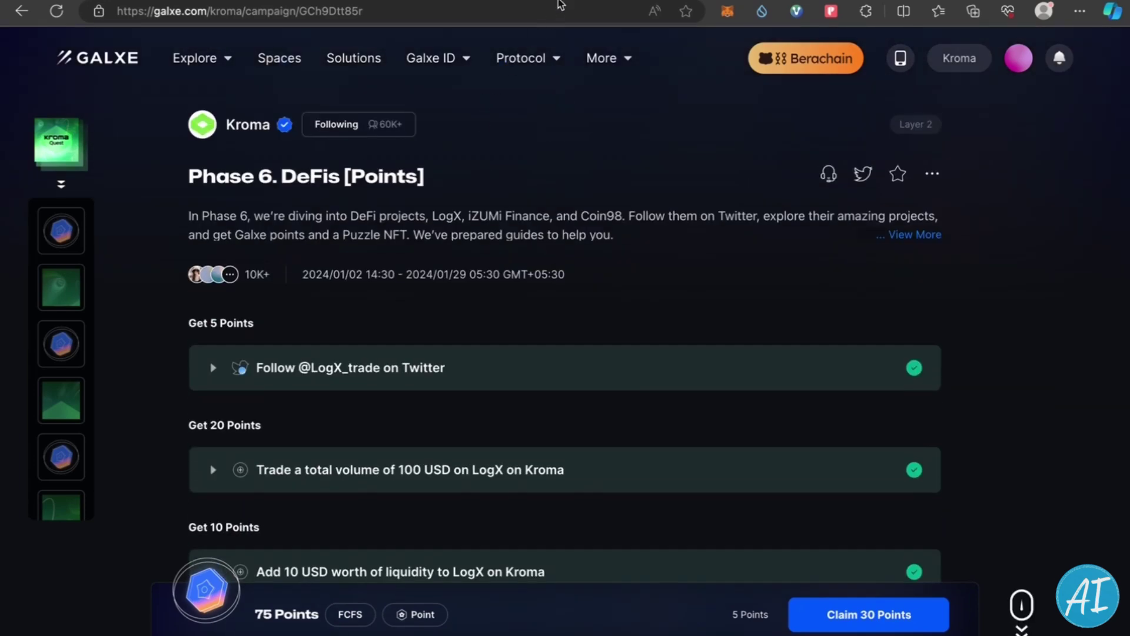
Unstake 100% of the staked LLP on LogX, declining to keep earning protocol fees, and confirm the transaction in MetaMask.
key("ctrl+Tab")
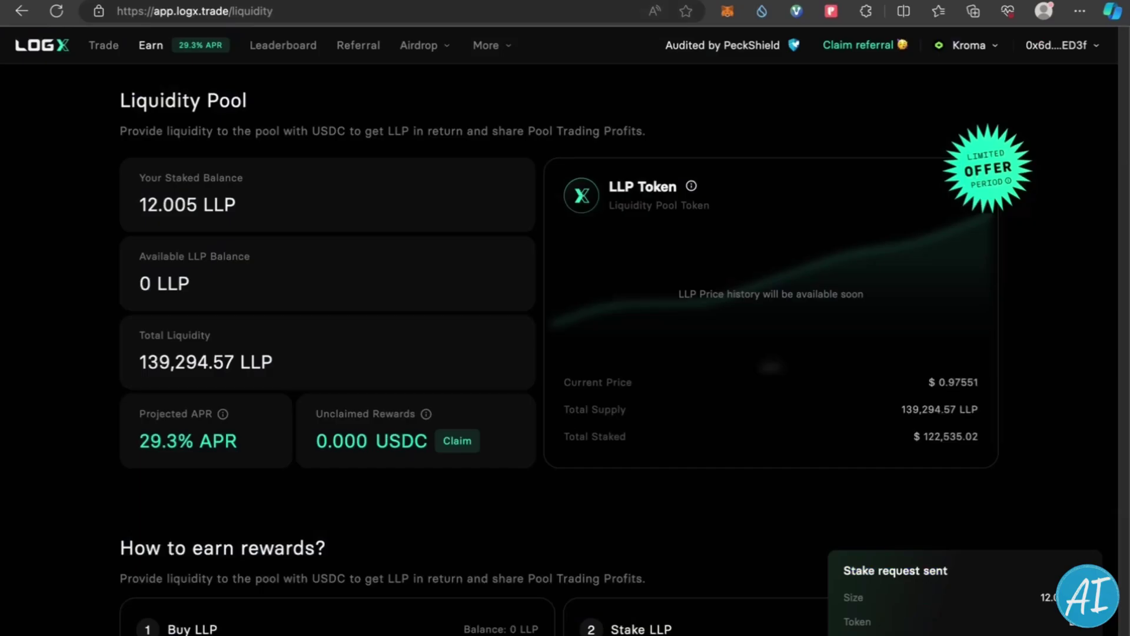
scroll(494, 325, "down", 5)
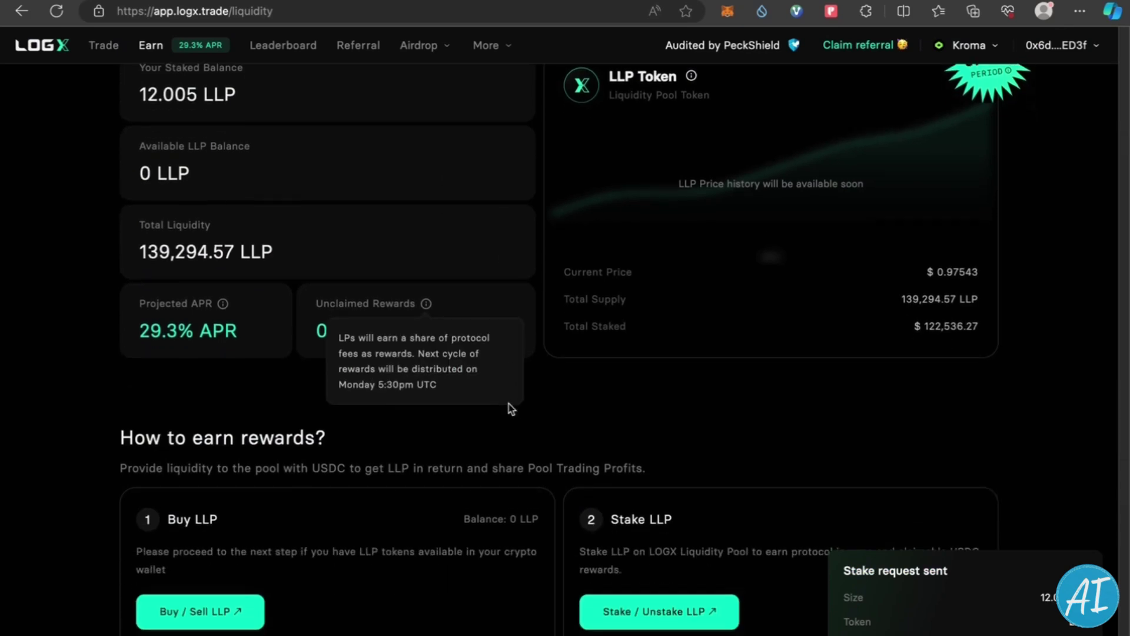
scroll(568, 521, "down", 1)
left_click(646, 417)
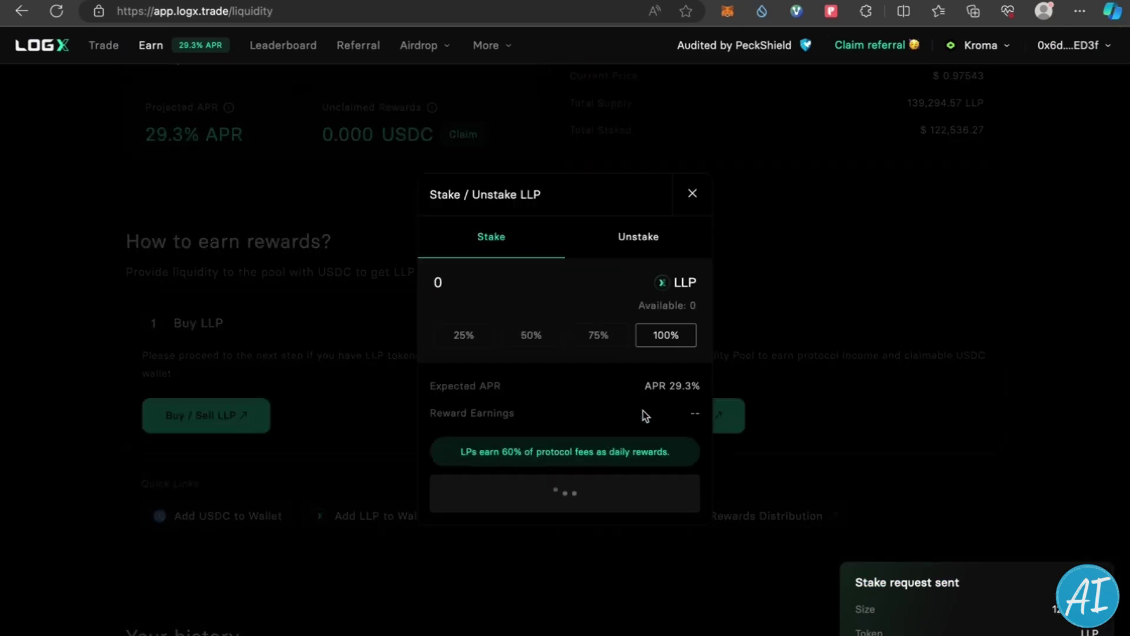
left_click(632, 248)
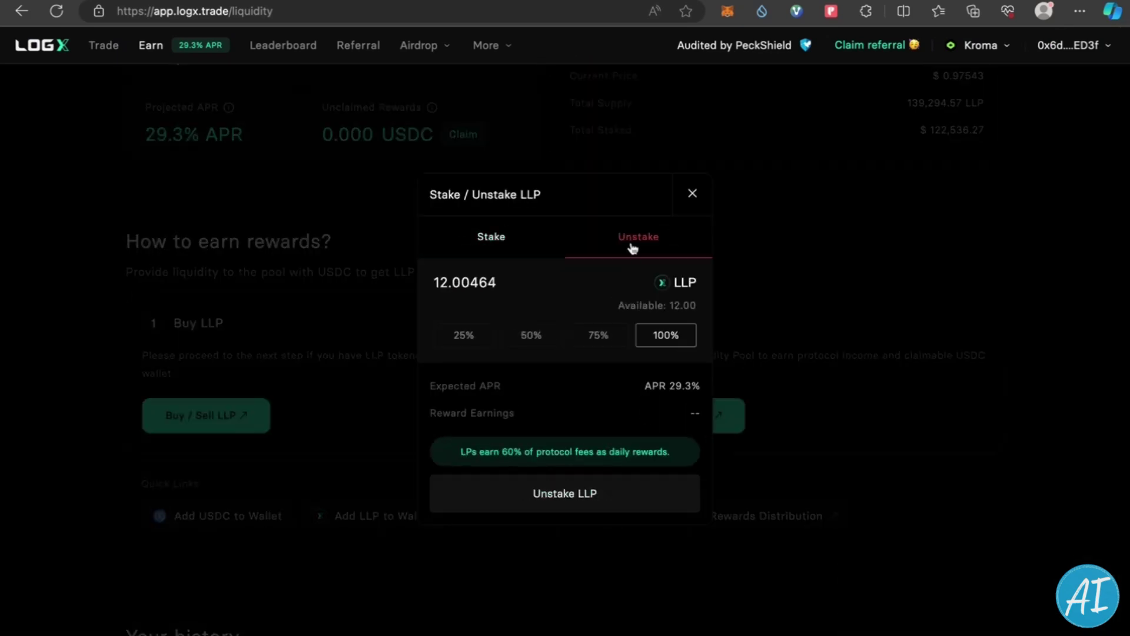
left_click(675, 339)
left_click(675, 340)
left_click(598, 494)
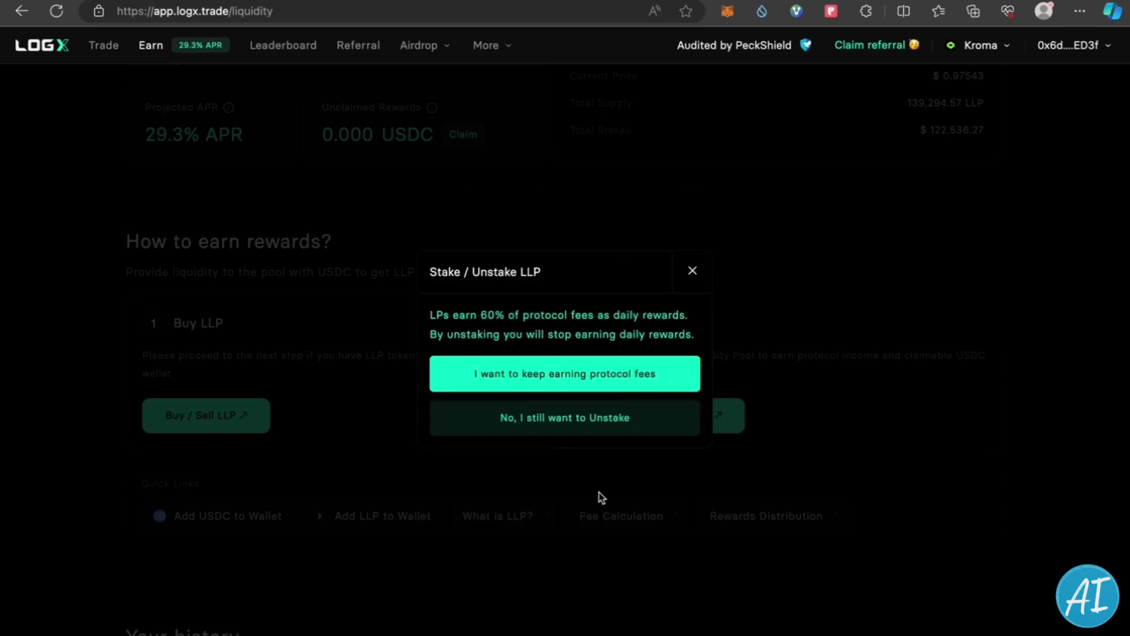
left_click(581, 420)
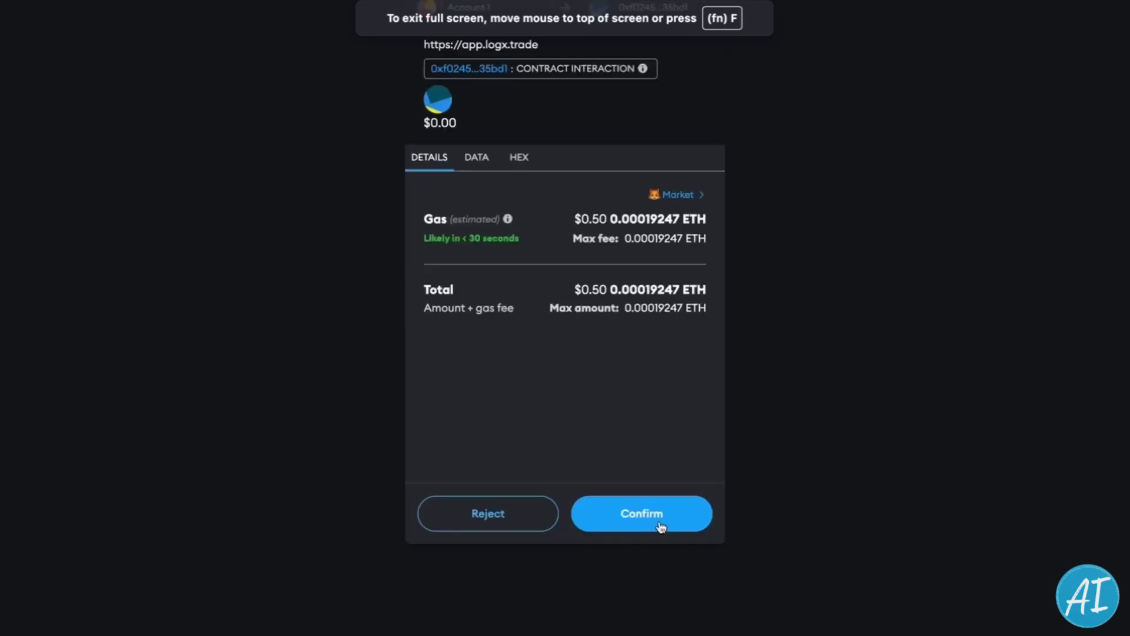
left_click(642, 514)
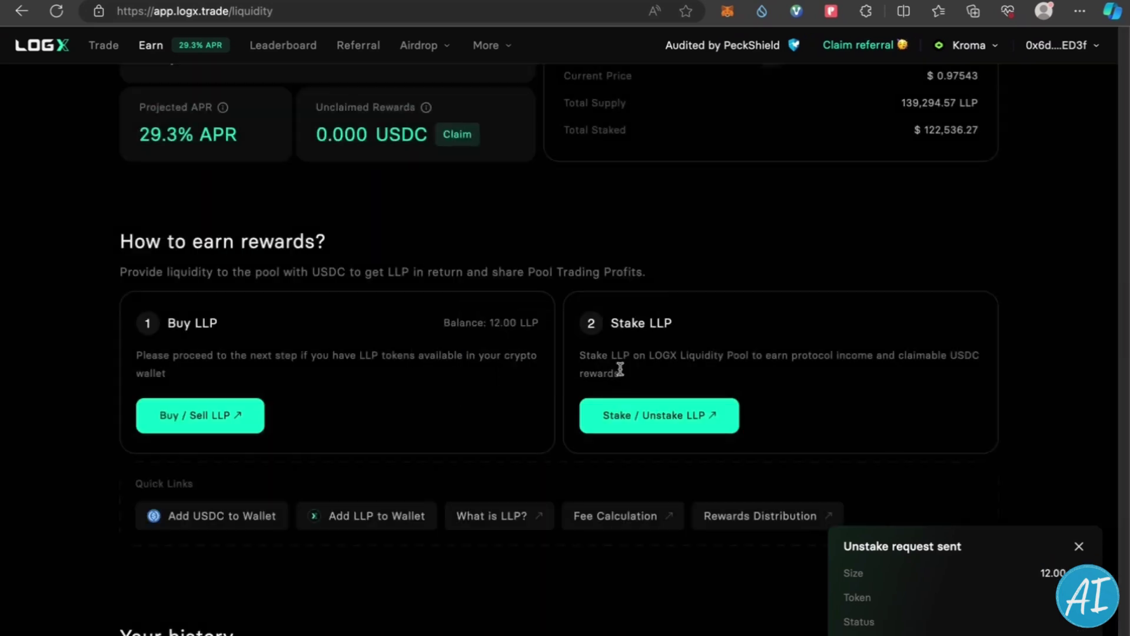
Set up a sale of 100% of the LLP for USDC and approve the LLP spending cap in MetaMask.
left_click(197, 415)
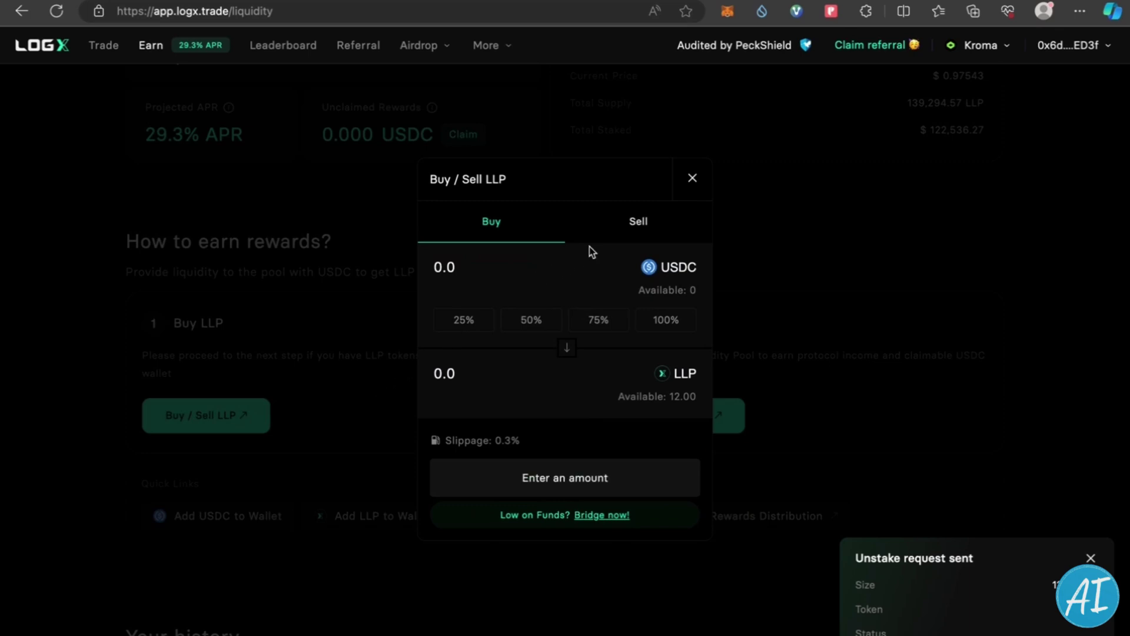
left_click(622, 229)
left_click(665, 327)
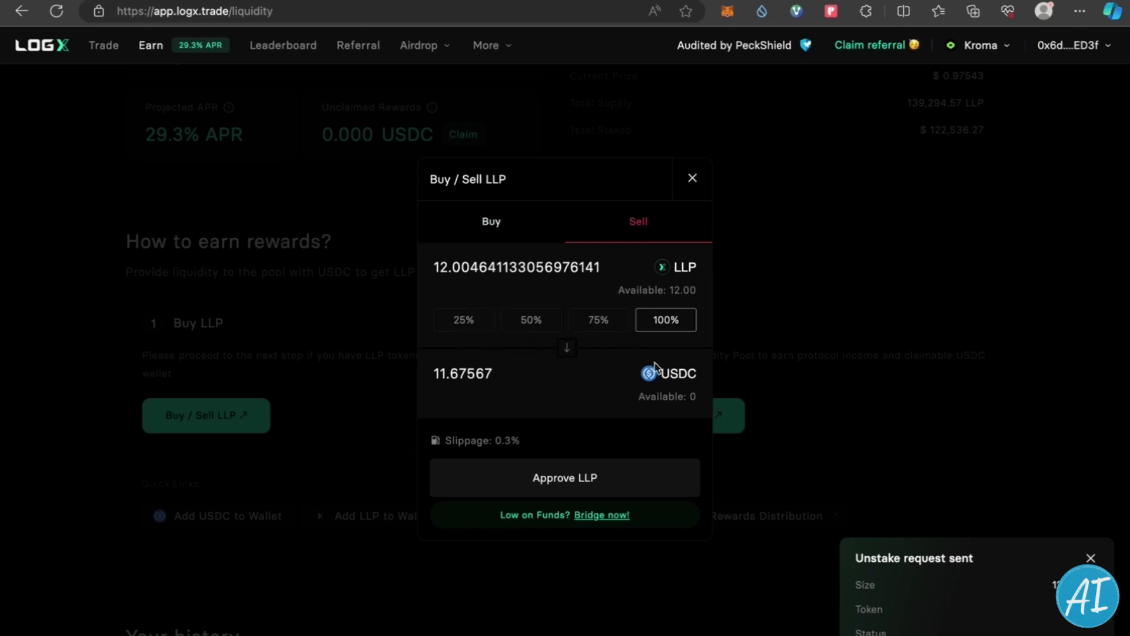
left_click(564, 481)
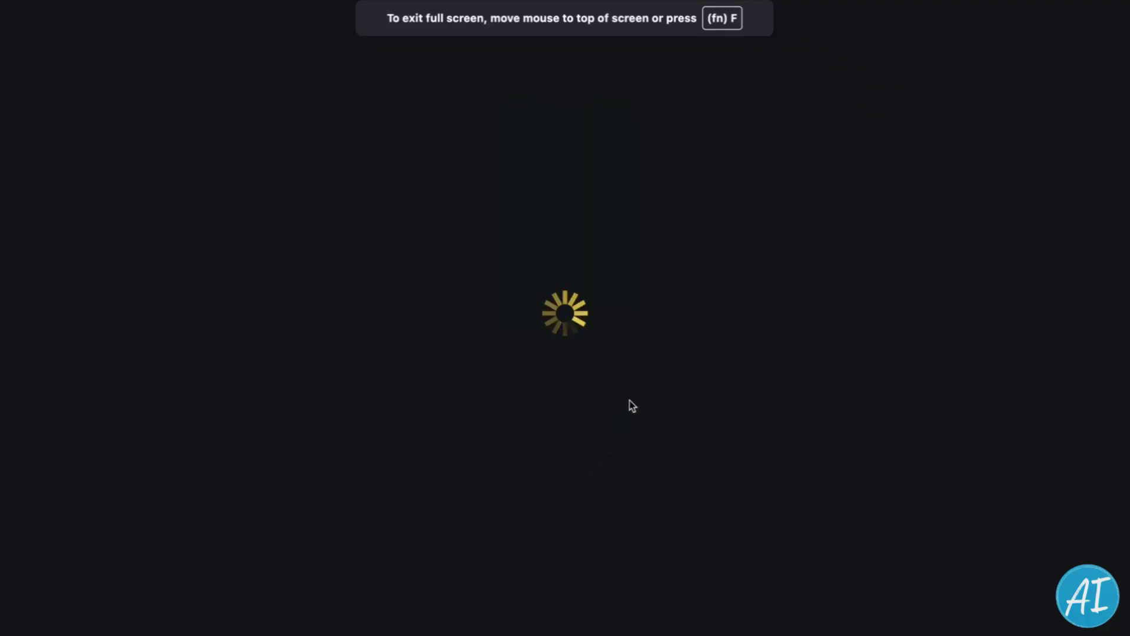
left_click(643, 461)
left_click(644, 457)
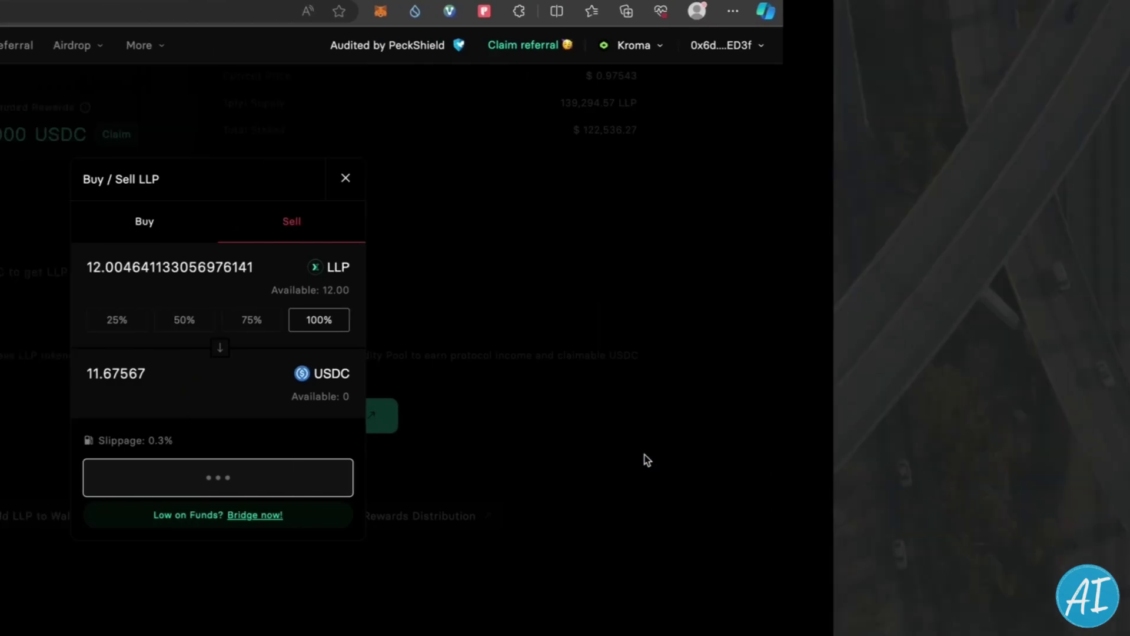
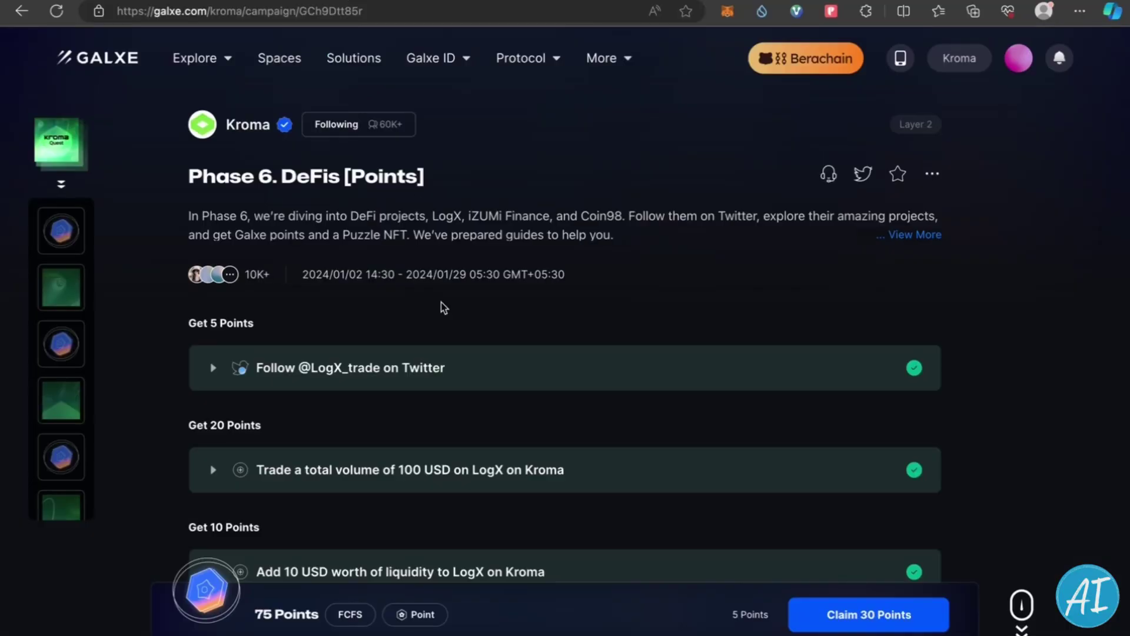
Review the iZUMi Finance and Coin98 tasks in the Galxe Phase 6 campaign, through the Coin98 wallet survey and verifier.
scroll(441, 308, "down", 5)
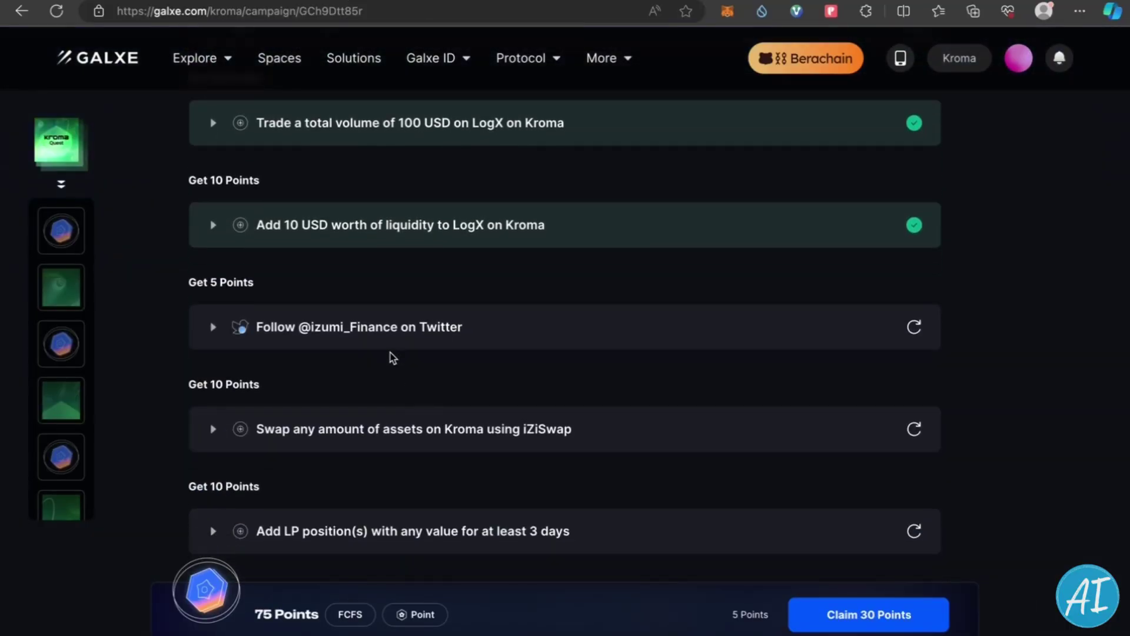
scroll(398, 348, "down", 2)
scroll(390, 383, "down", 2)
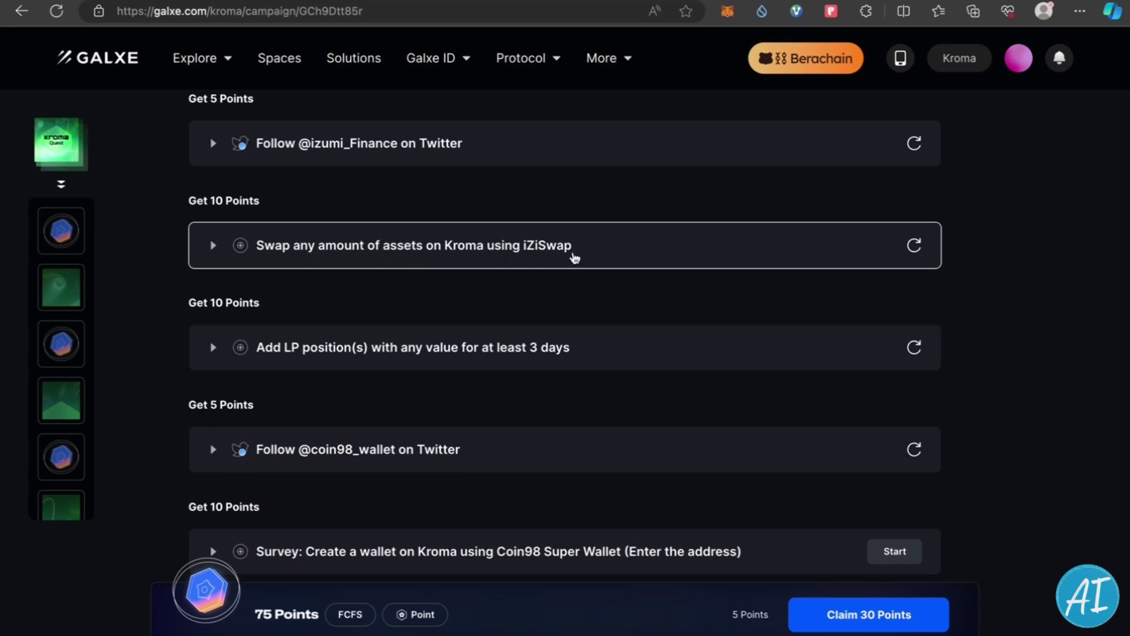
scroll(547, 277, "down", 1)
scroll(520, 312, "up", 1)
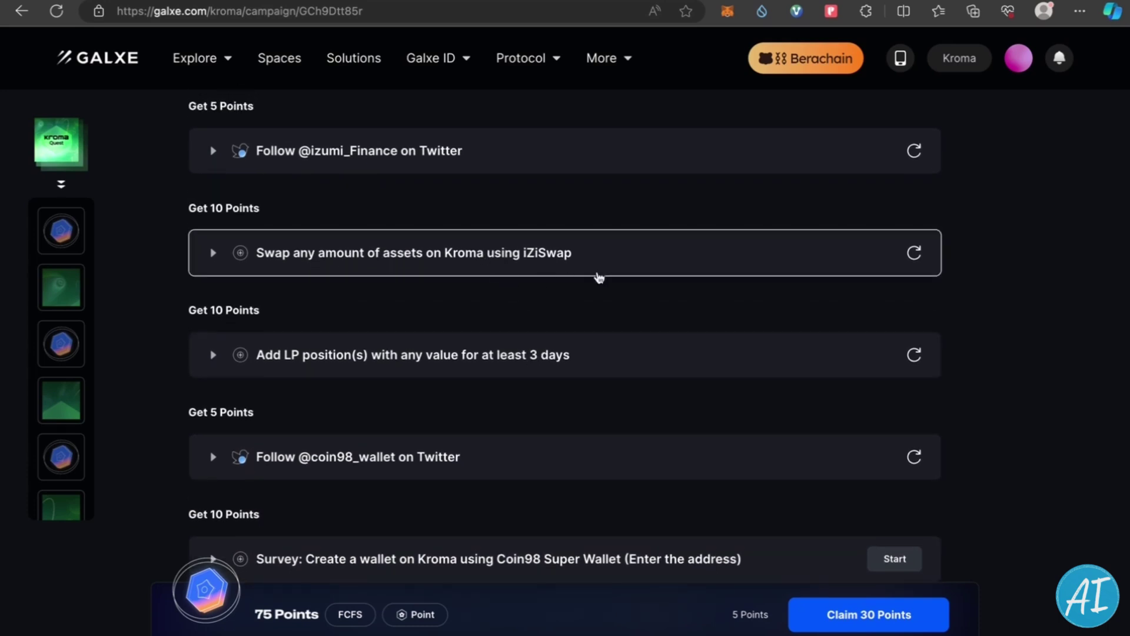
mouse_move(918, 257)
scroll(797, 383, "down", 4)
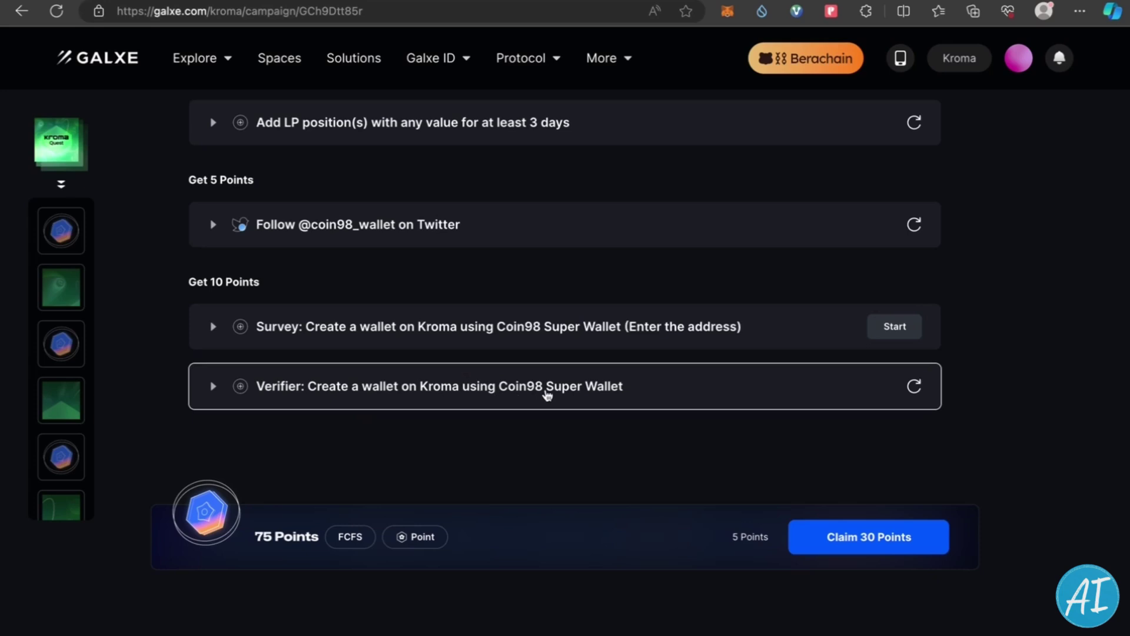
Open the Coin98 Wallet extension and set up a text password, entering and confirming the wallet password.
left_click(518, 390)
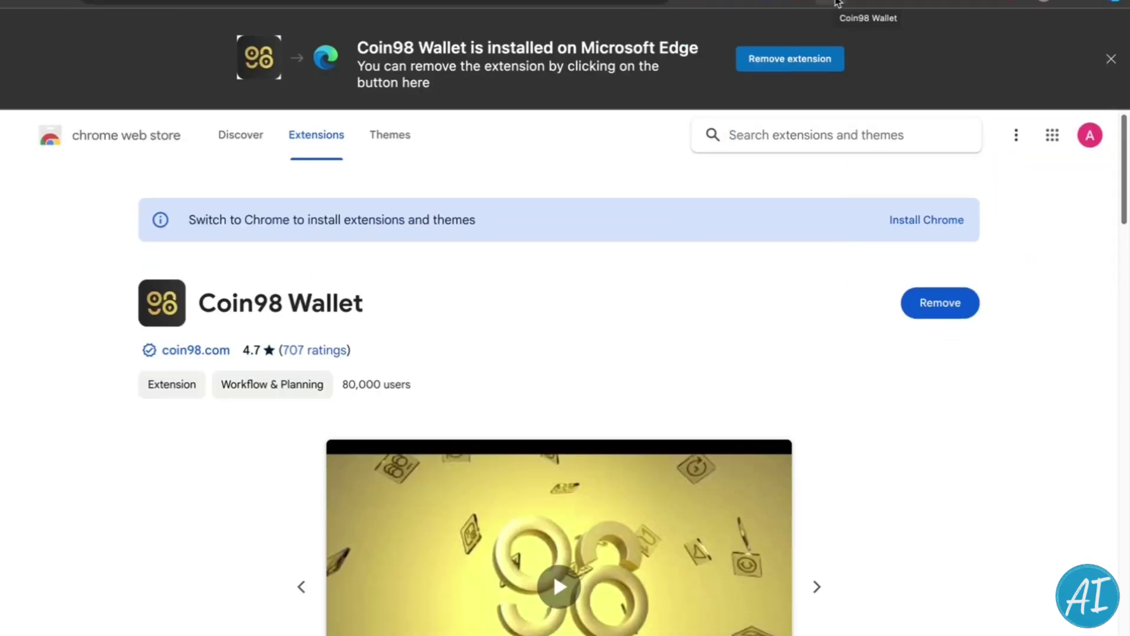
left_click(837, 1)
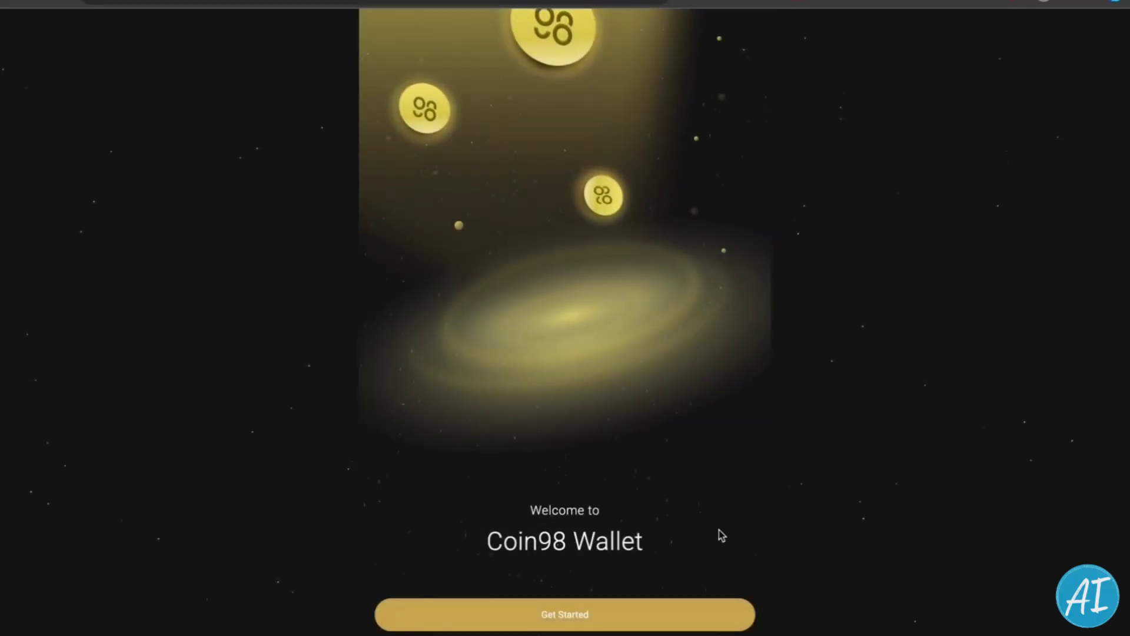
left_click(618, 612)
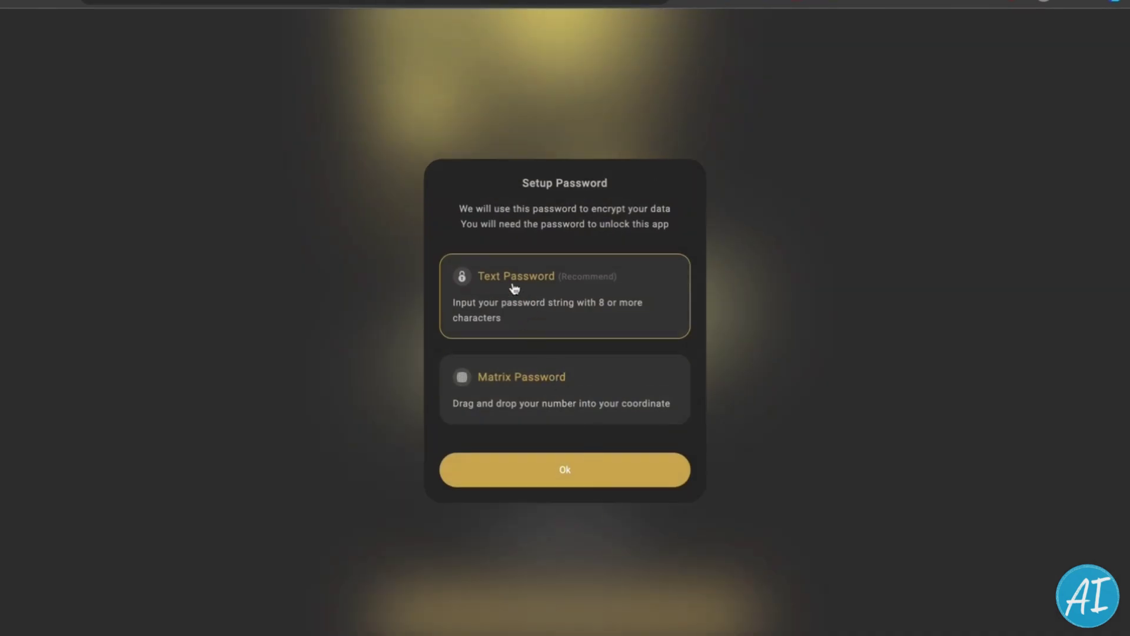
left_click(596, 467)
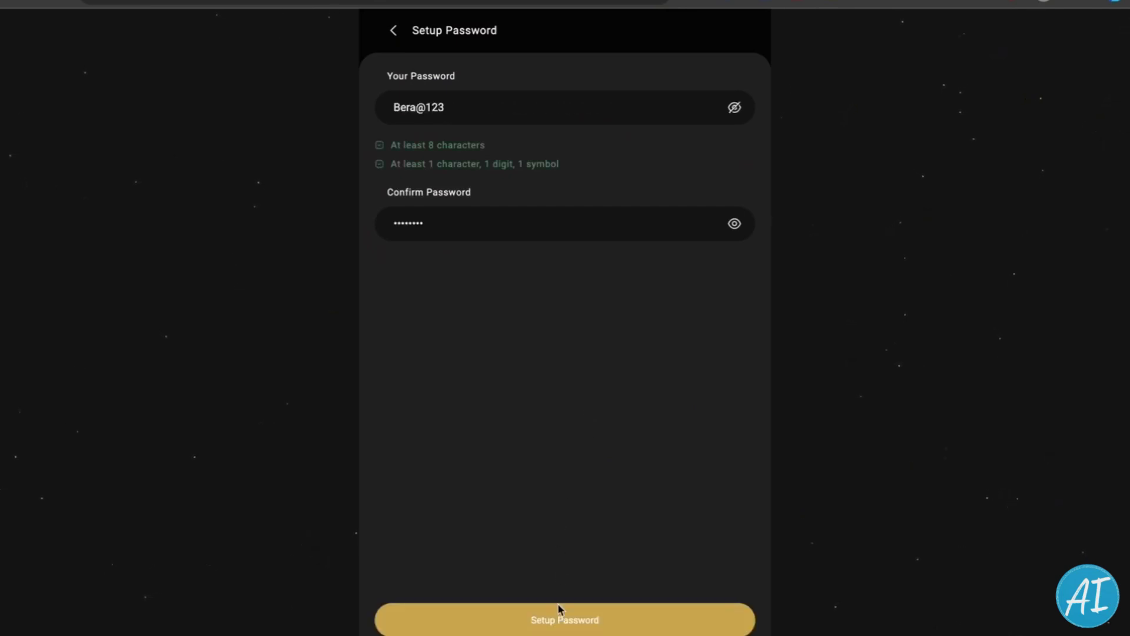
left_click(558, 607)
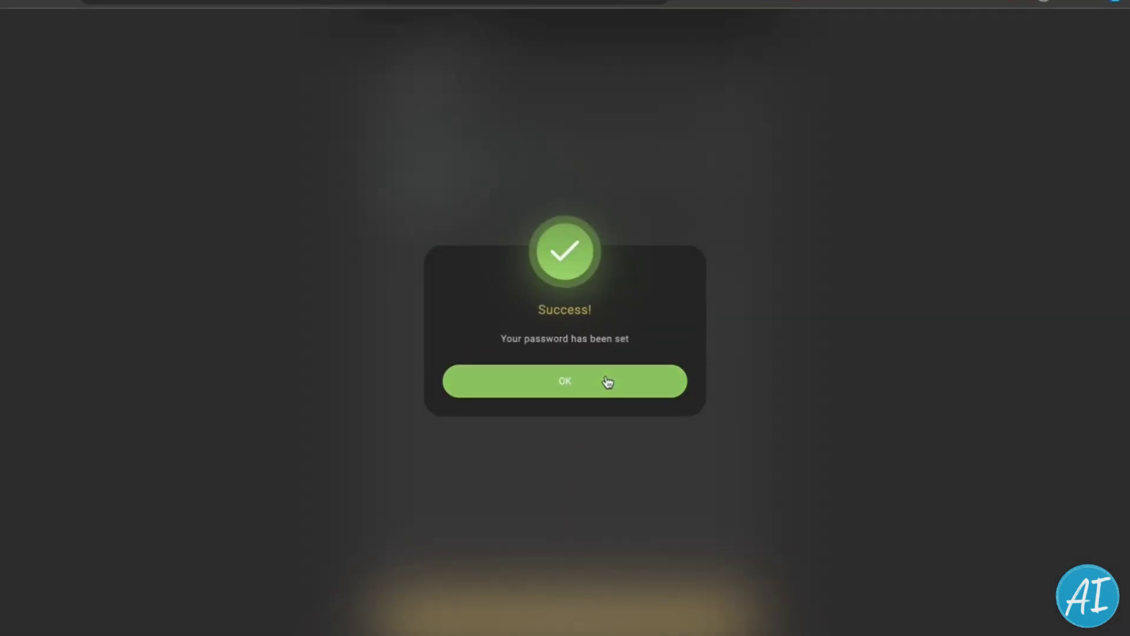
left_click(608, 381)
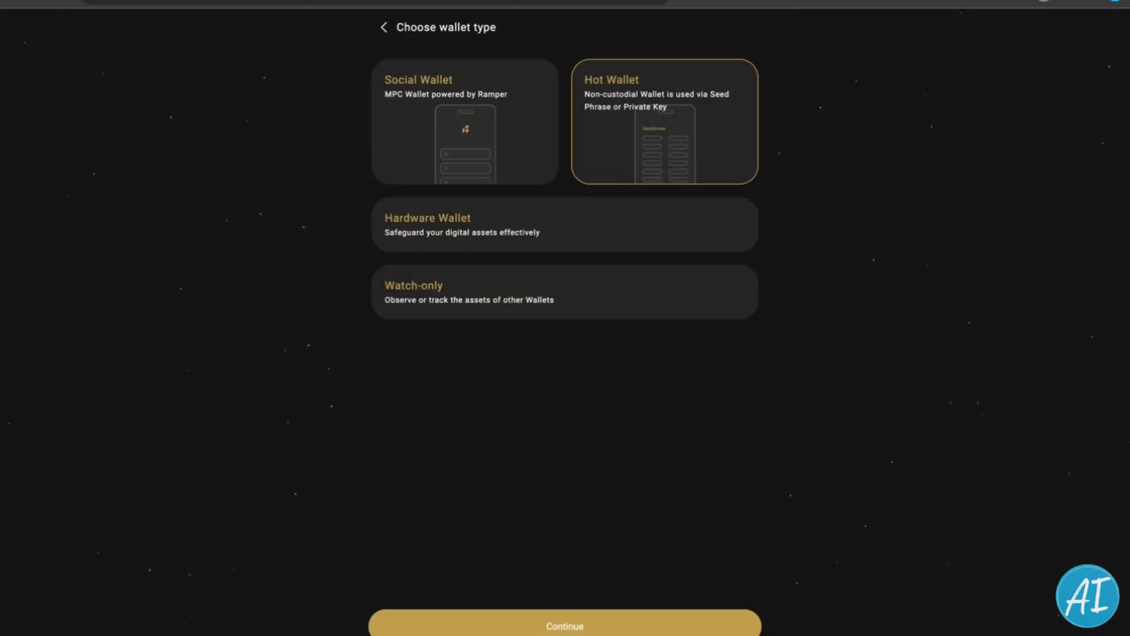
Choose the Hot Wallet type, turn off all active blockchains and enable only Kroma.
left_click(518, 630)
scroll(656, 353, "down", 1)
scroll(656, 449, "up", 1)
left_click(756, 34)
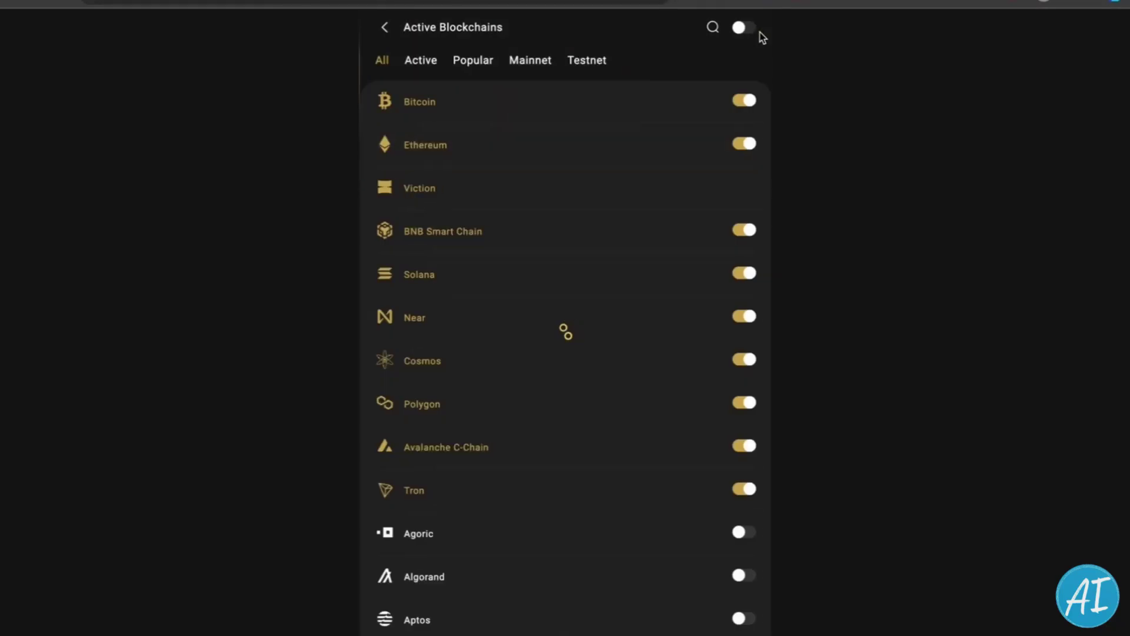
scroll(608, 346, "down", 10)
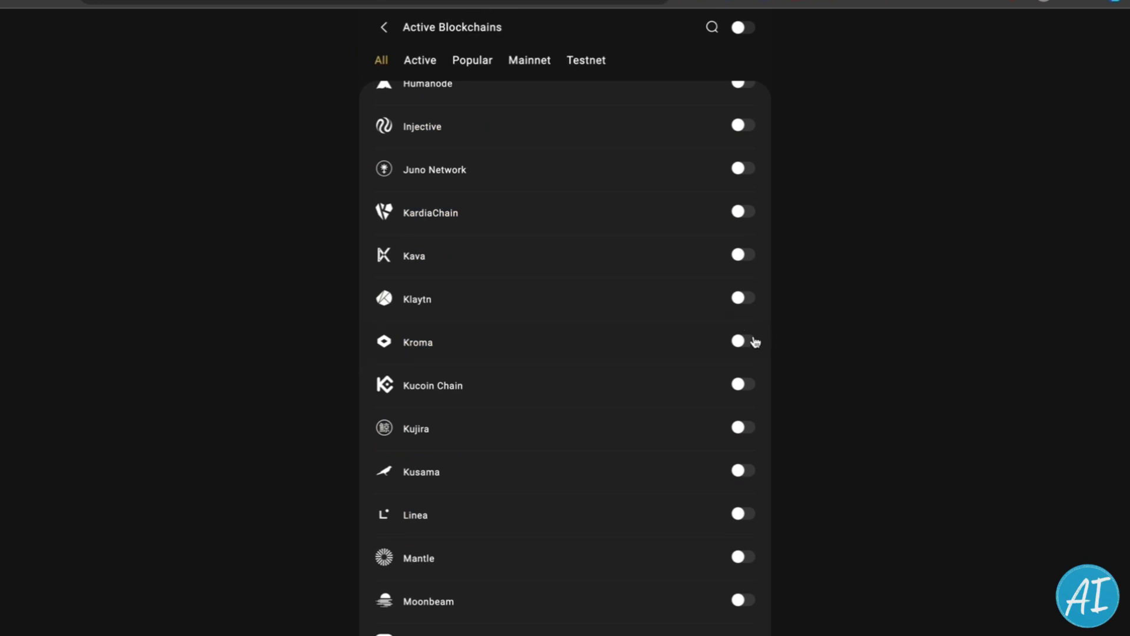
left_click(743, 341)
scroll(709, 269, "up", 10)
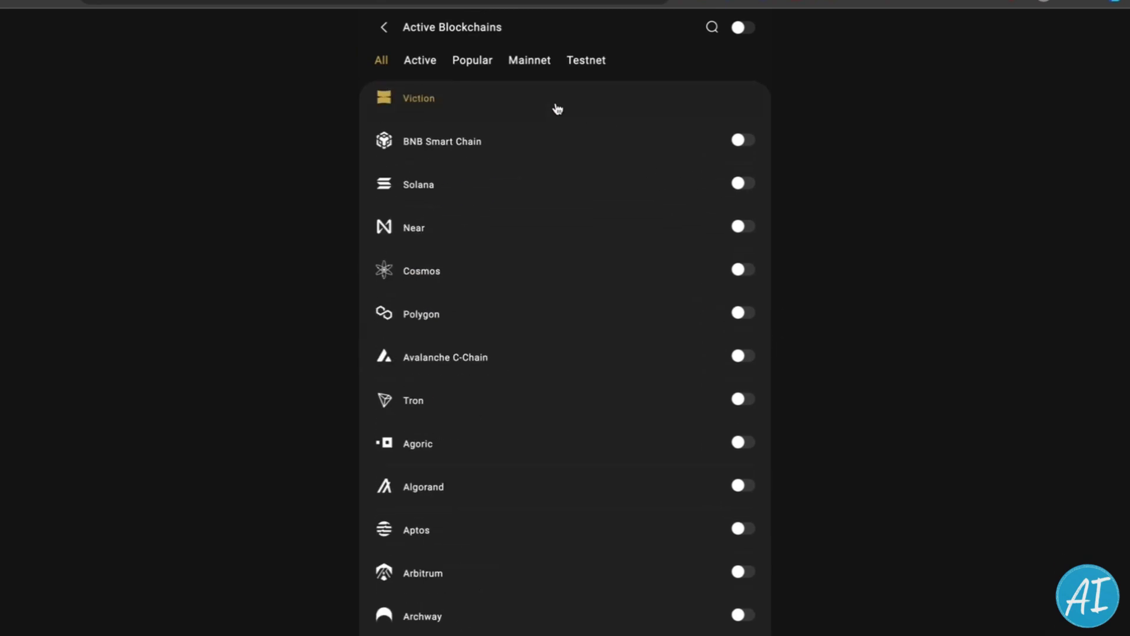
left_click(384, 30)
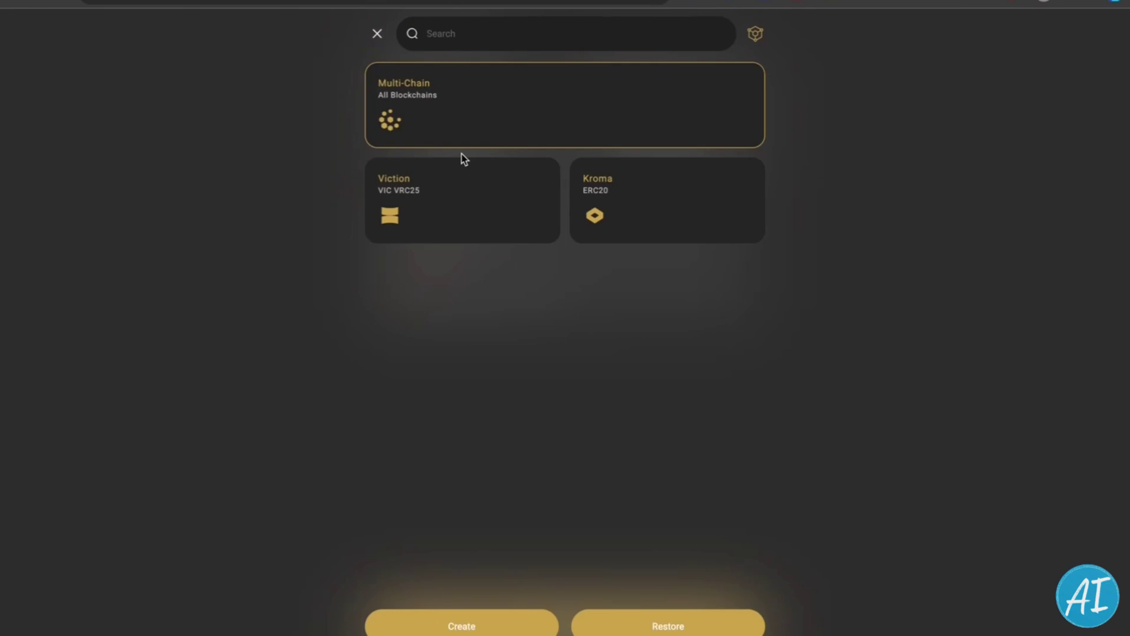
Start a new Multi-Chain wallet with the name My Coin98 and re-enter its copied seed phrase.
left_click(504, 627)
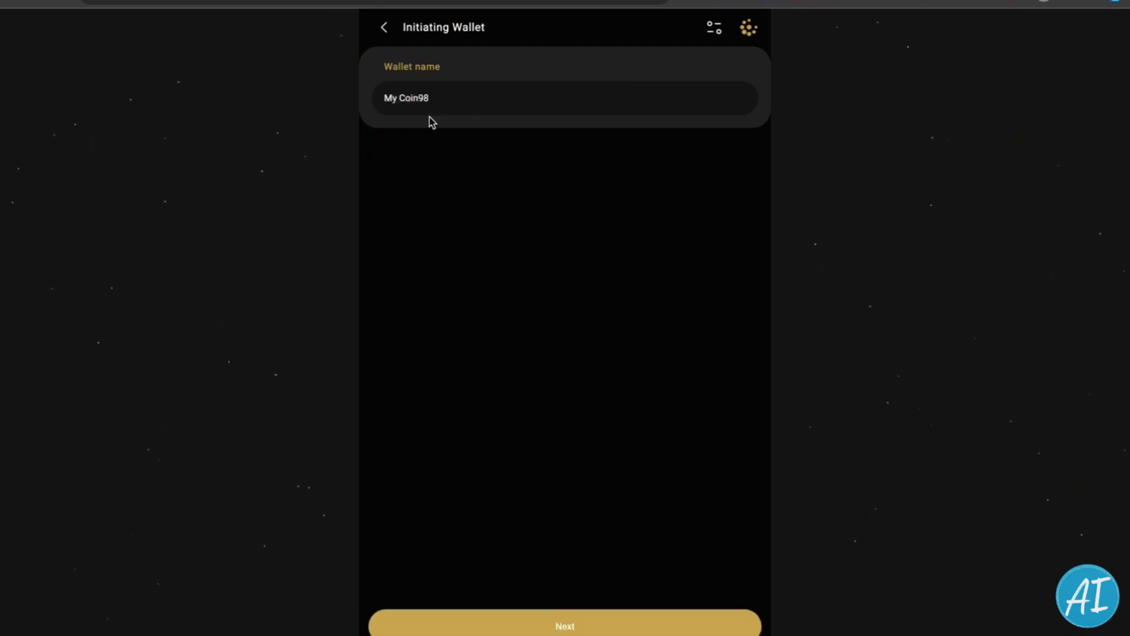
left_click(574, 624)
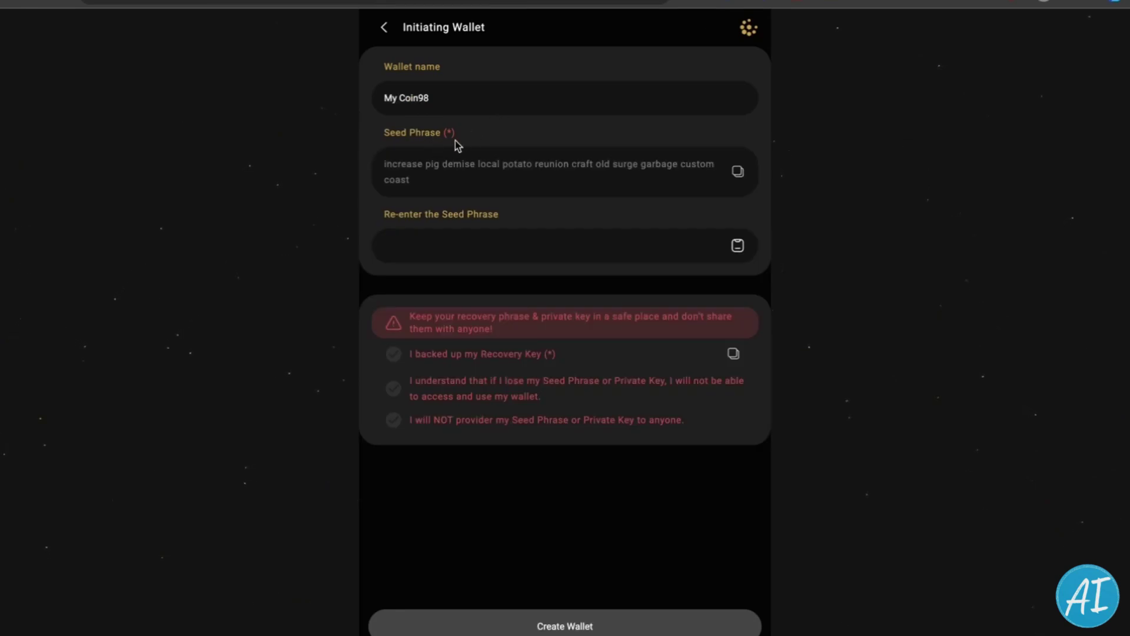
left_click(738, 172)
left_click(737, 172)
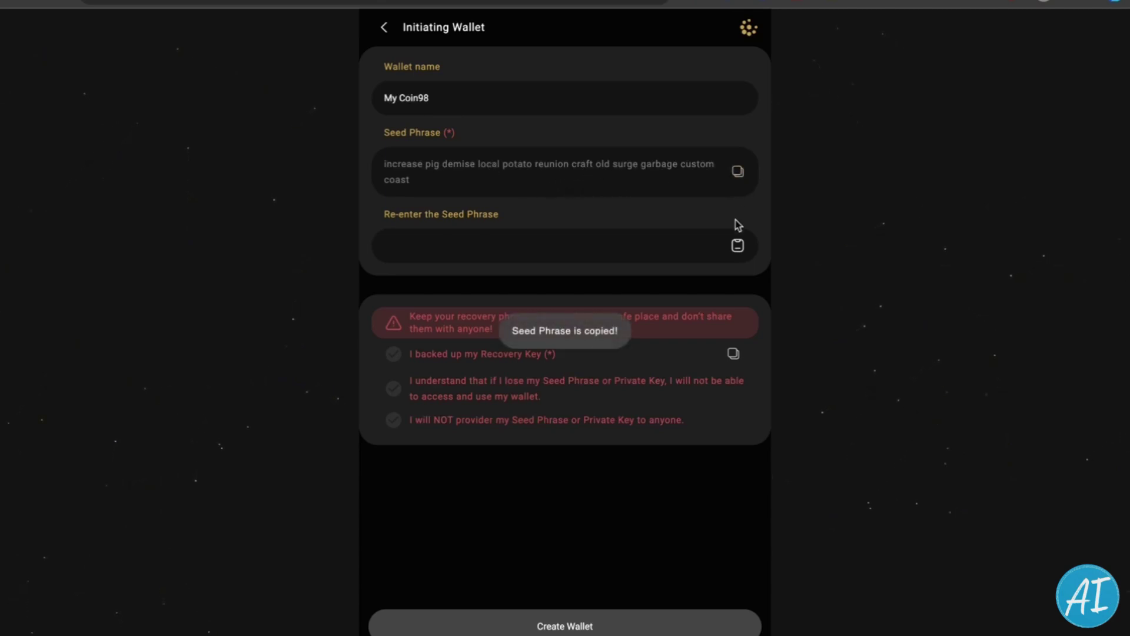
left_click(737, 245)
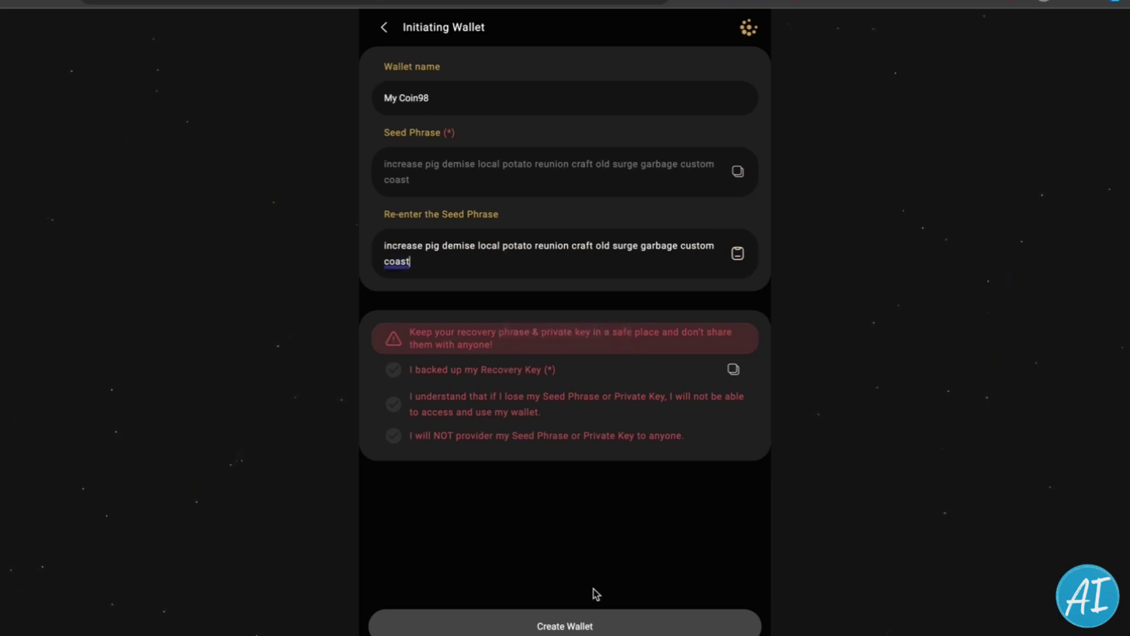
Accept the three recovery phrase and private key statements and create the wallet.
left_click(395, 371)
left_click(395, 405)
left_click(395, 437)
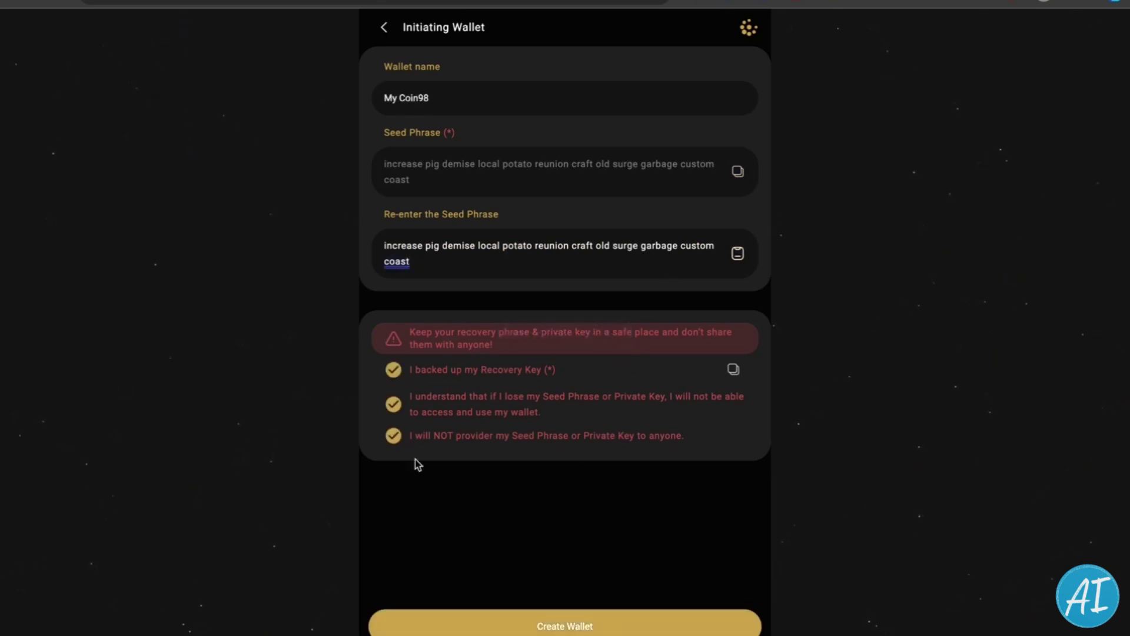
left_click(575, 622)
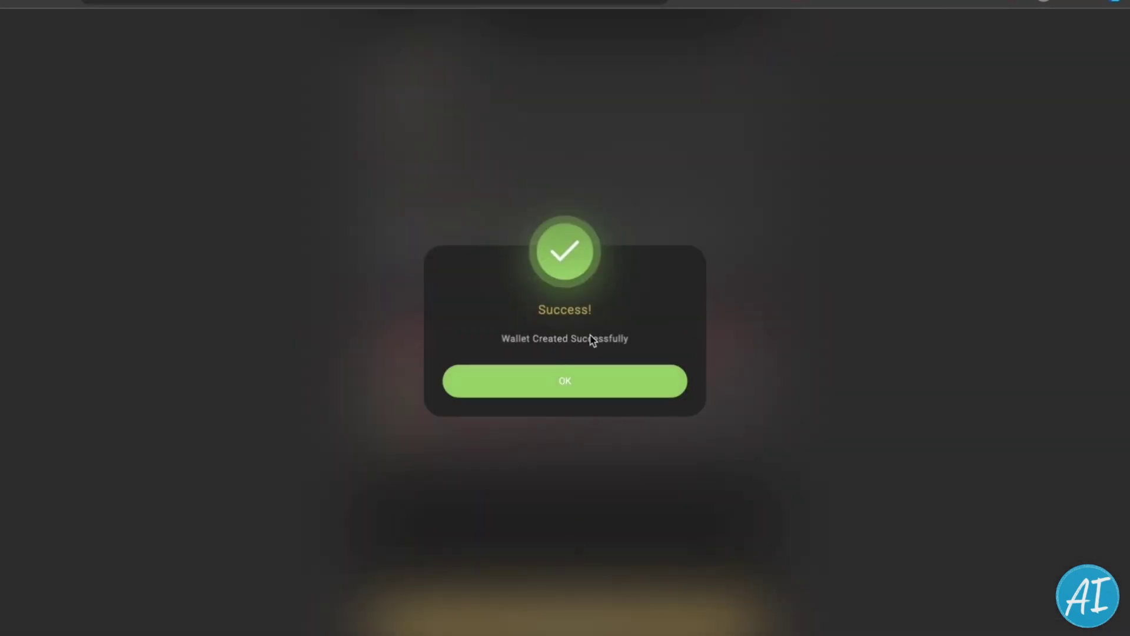
left_click(601, 378)
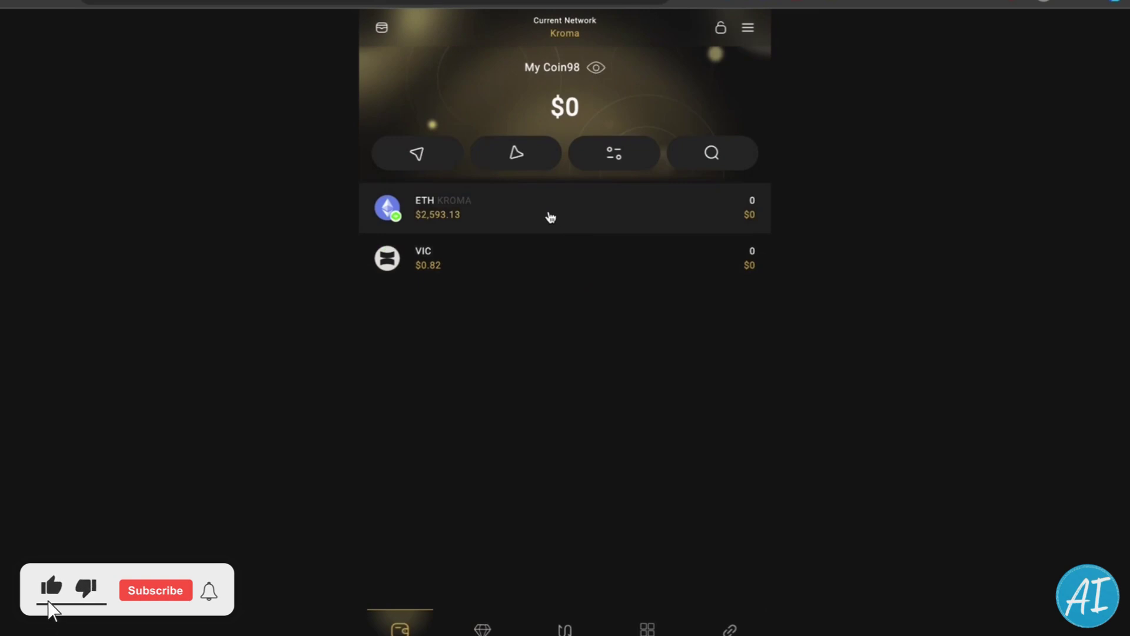
Copy the new wallet's Kroma address, submit it in the Galxe Coin98 Super Wallet survey and run the wallet creation verifier.
left_click(548, 216)
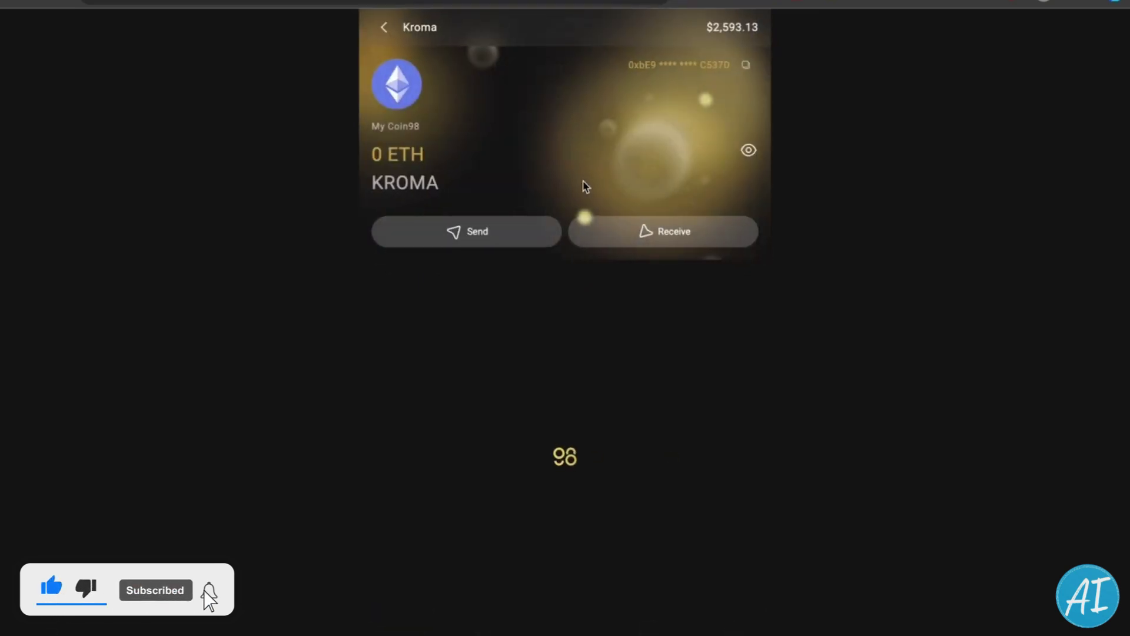
left_click(744, 67)
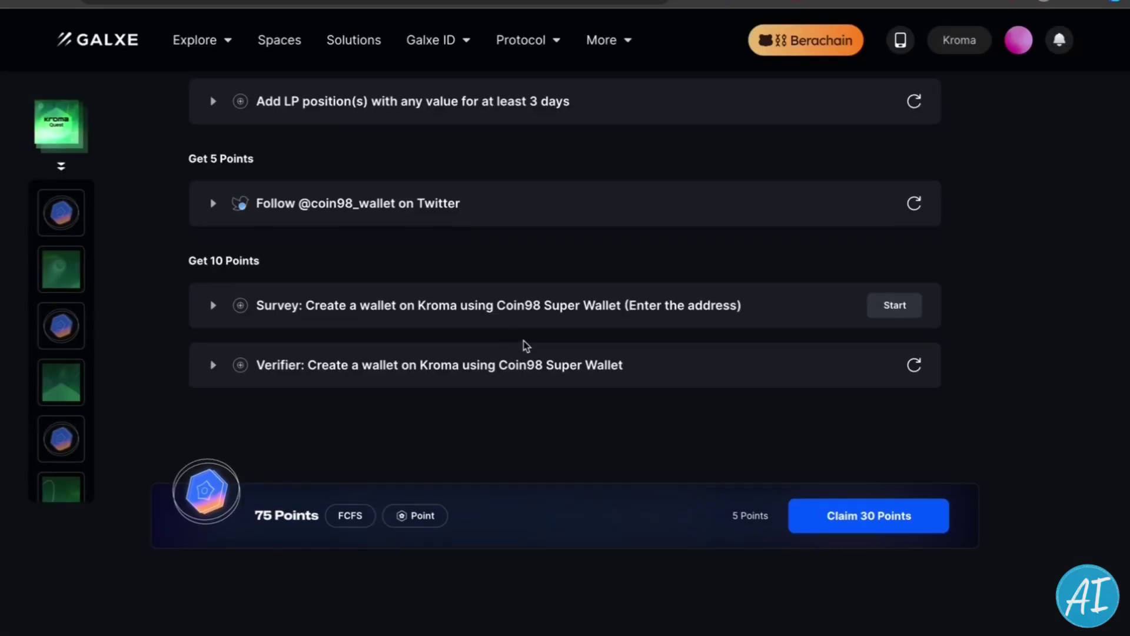
left_click(870, 315)
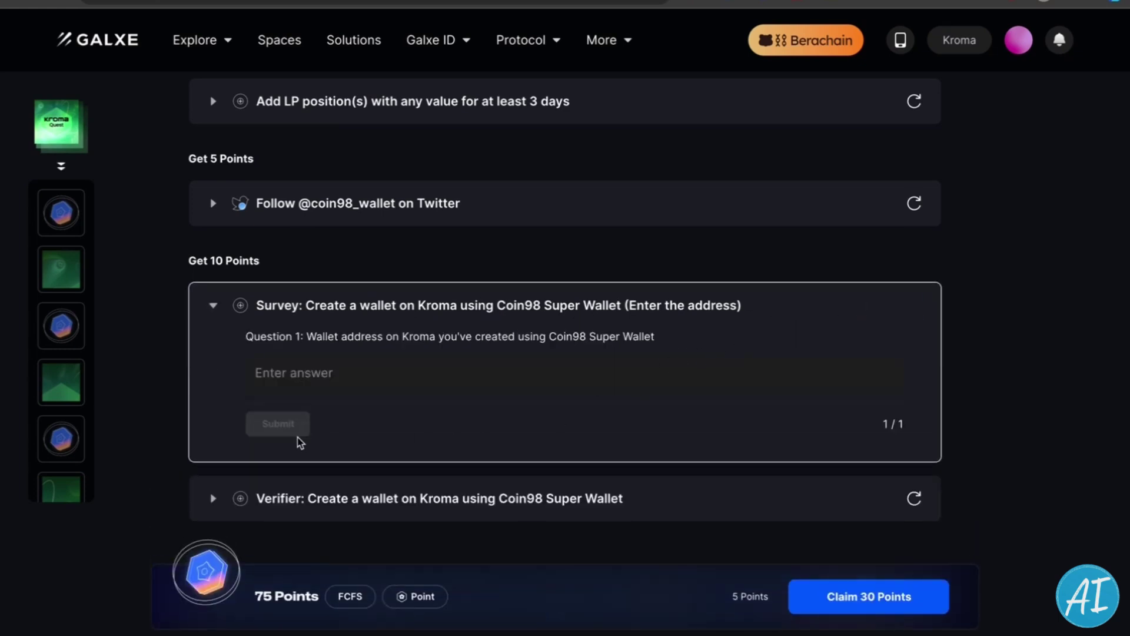
left_click(297, 370)
right_click(299, 370)
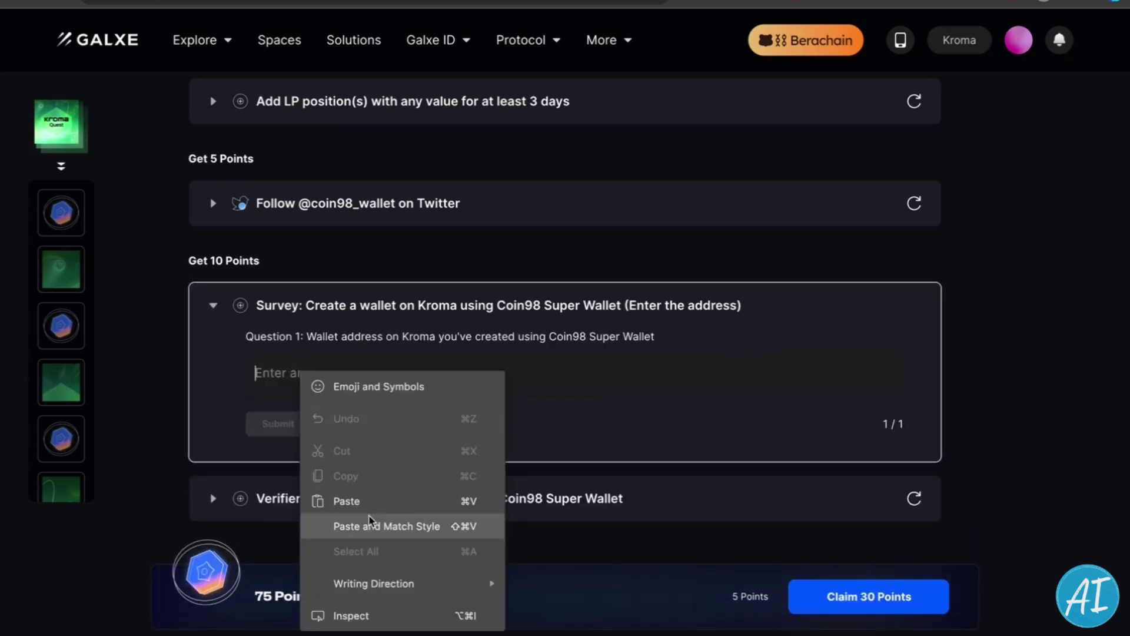
left_click(347, 501)
left_click(286, 432)
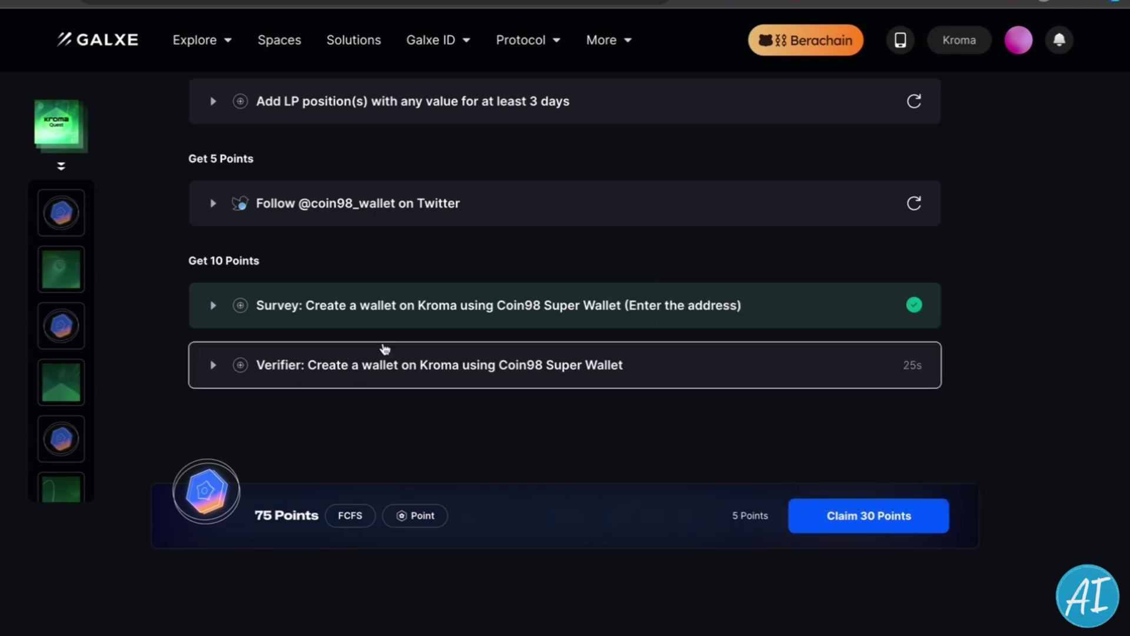
Open the "Phase 6. DeFis [NFT]" campaign and review its task list.
scroll(383, 347, "up", 4)
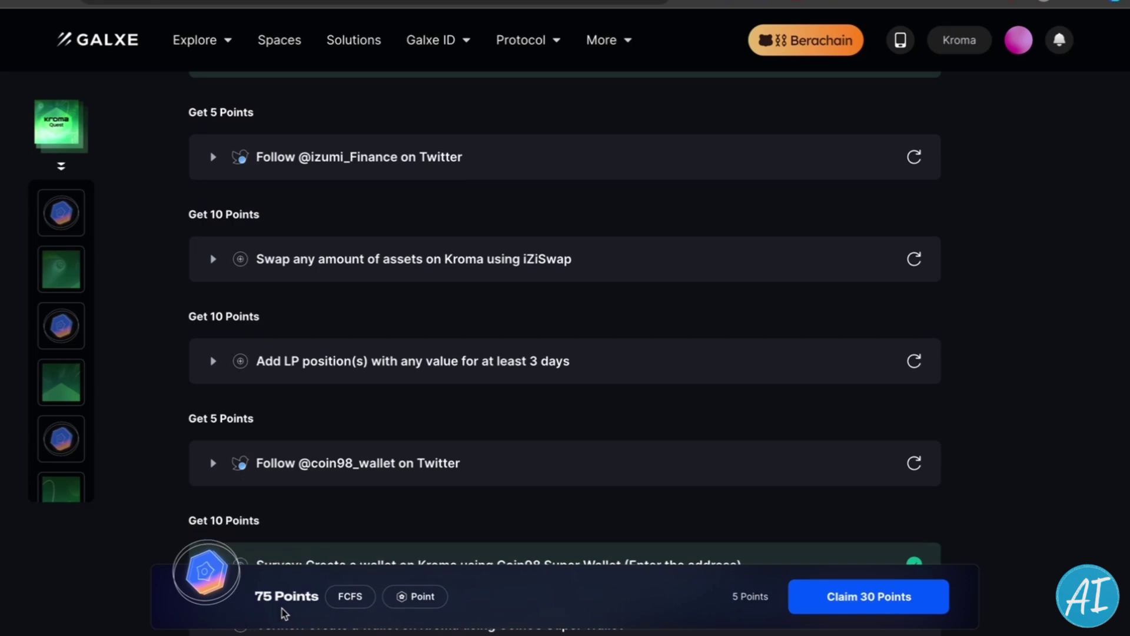
scroll(172, 354, "up", 1)
scroll(172, 354, "up", 6)
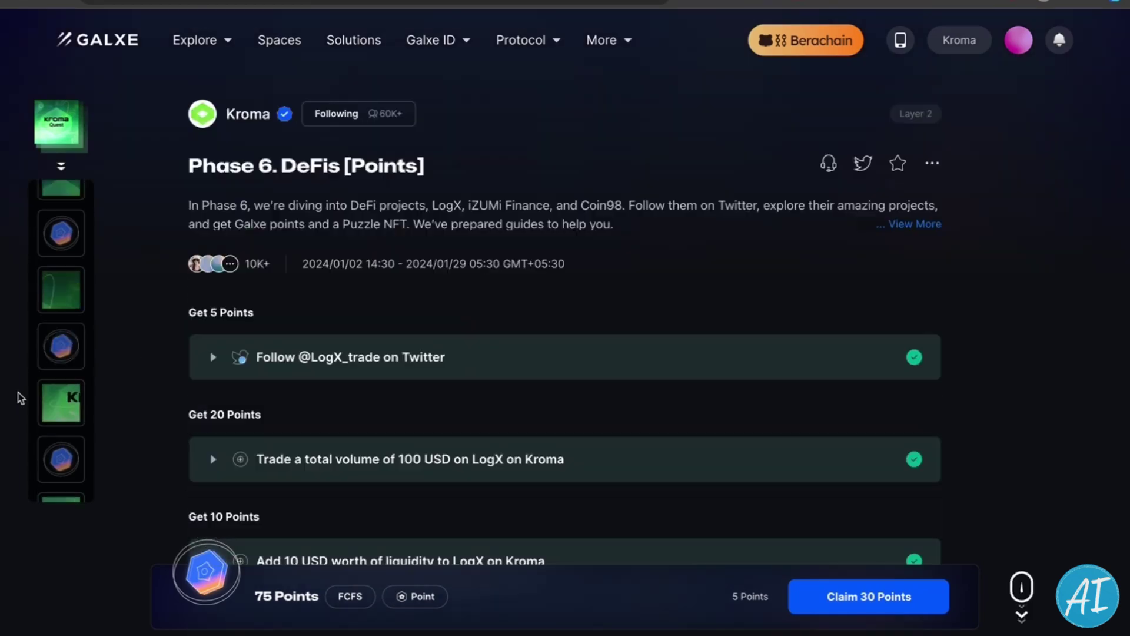
scroll(65, 418, "down", 2)
scroll(72, 423, "down", 1)
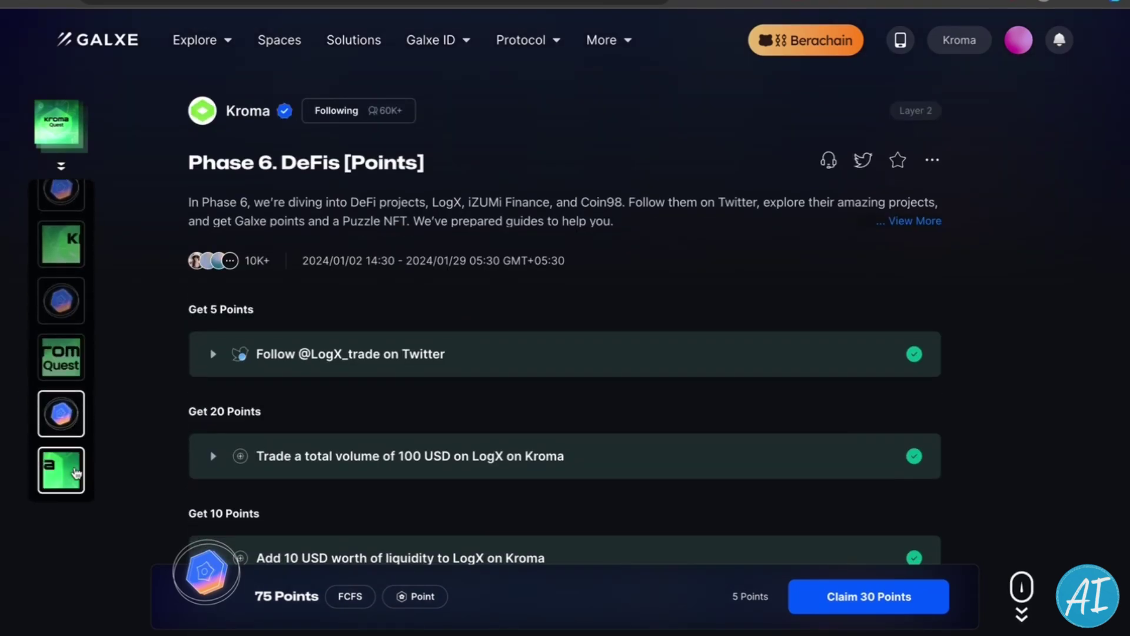
left_click(72, 453)
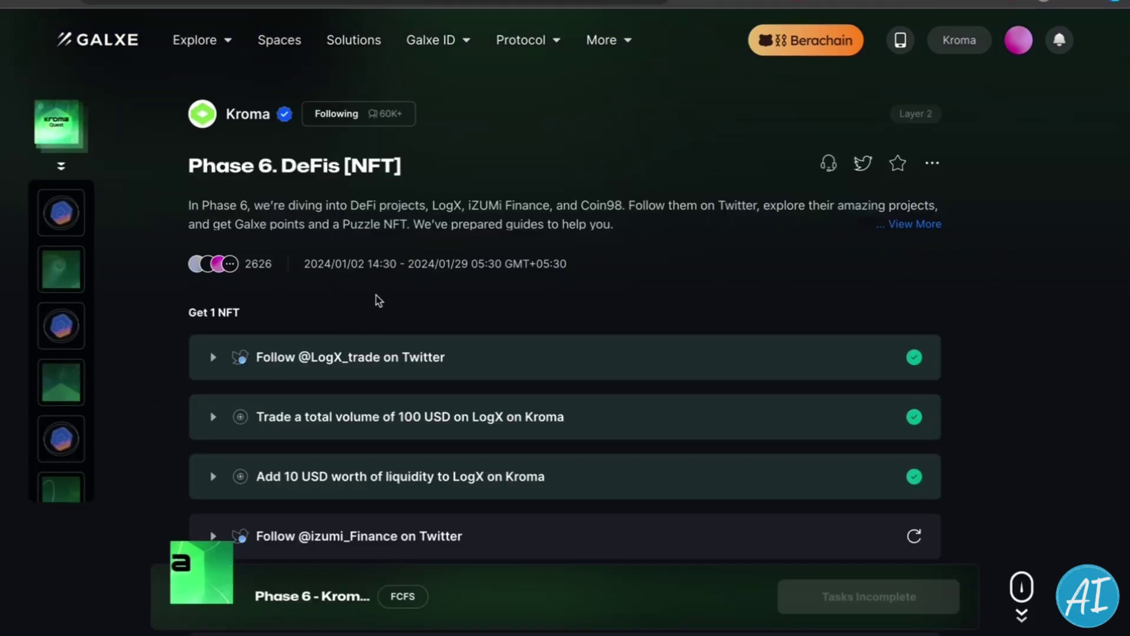
scroll(400, 451, "down", 3)
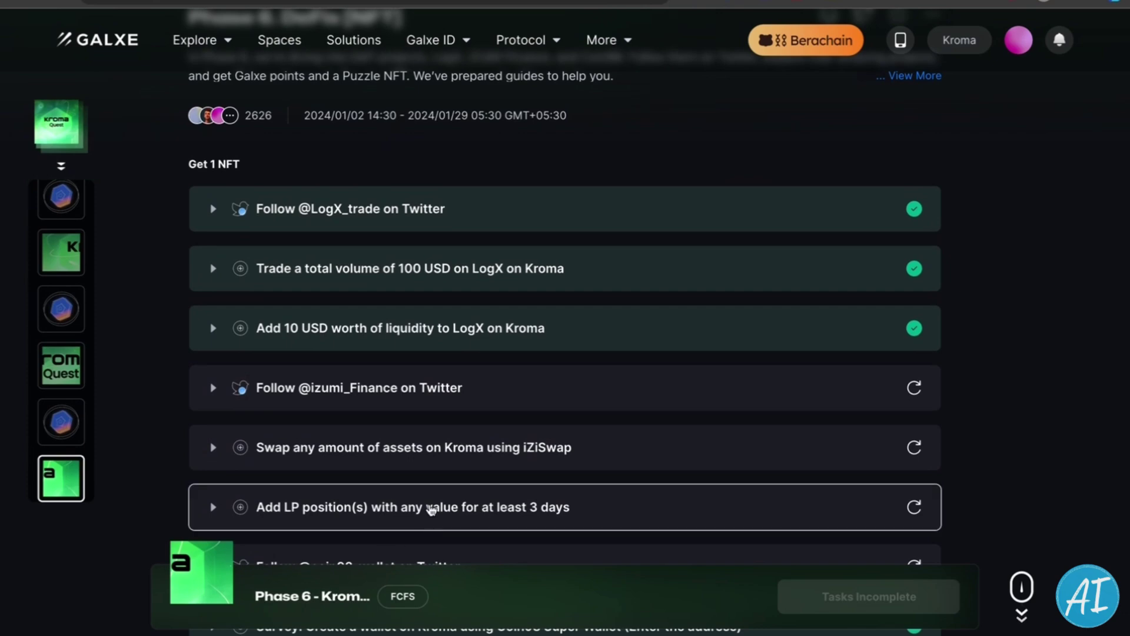
scroll(442, 494, "down", 1)
Open the "Phase 7. Games #1 [Points]" campaign and review its tasks, from the Landwar follow through the MotoDEX NFT.
scroll(55, 418, "down", 3)
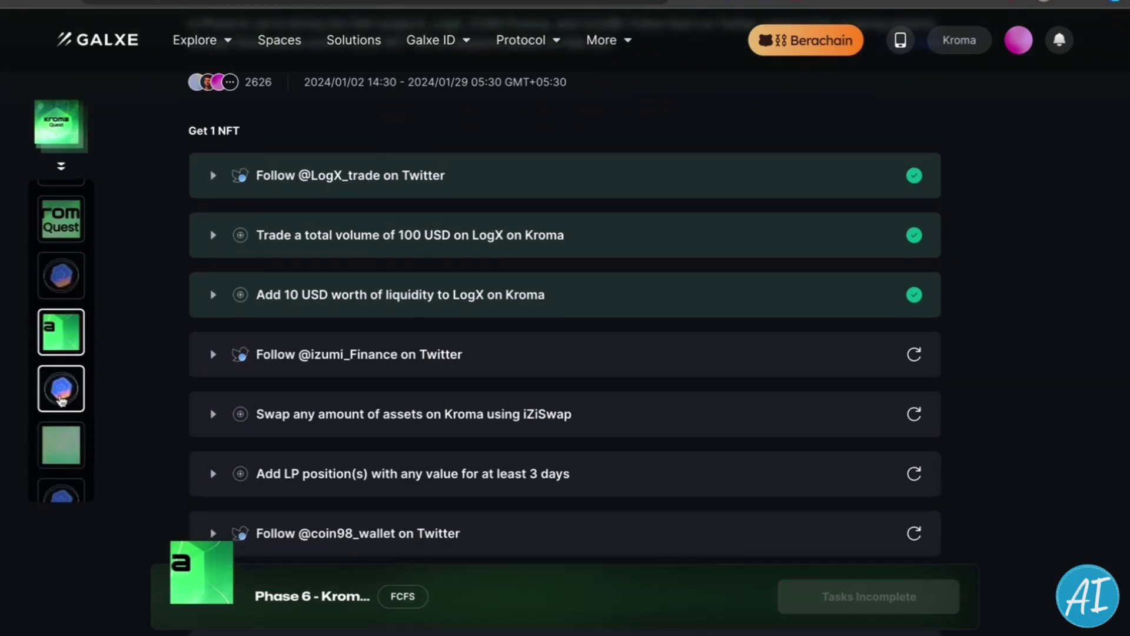
left_click(61, 396)
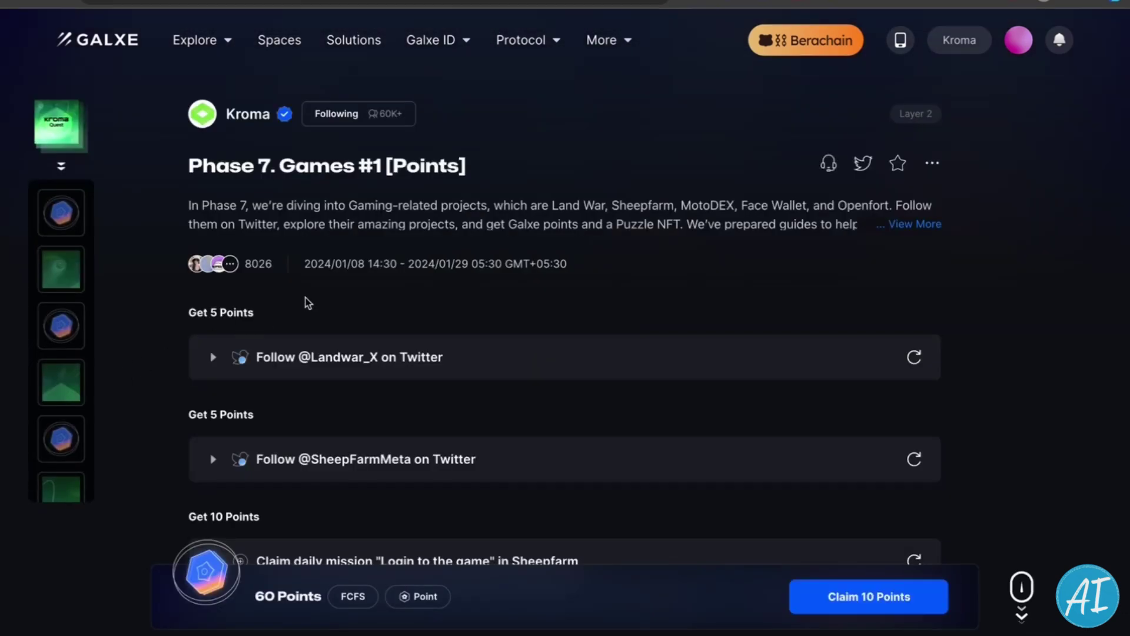
scroll(391, 166, "down", 1)
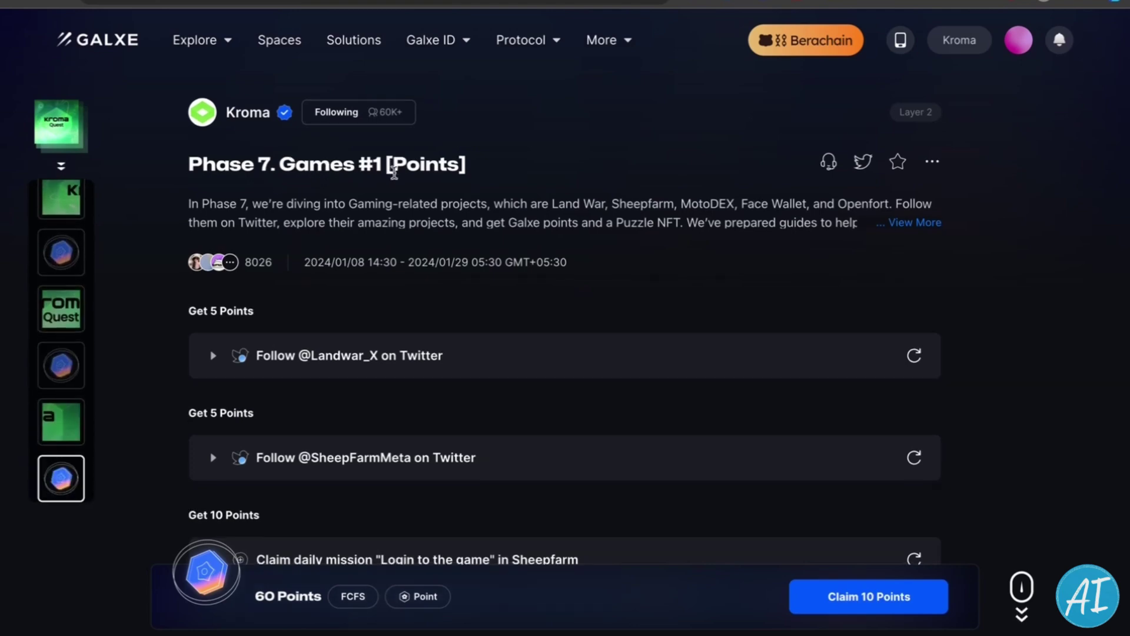
scroll(361, 293, "down", 3)
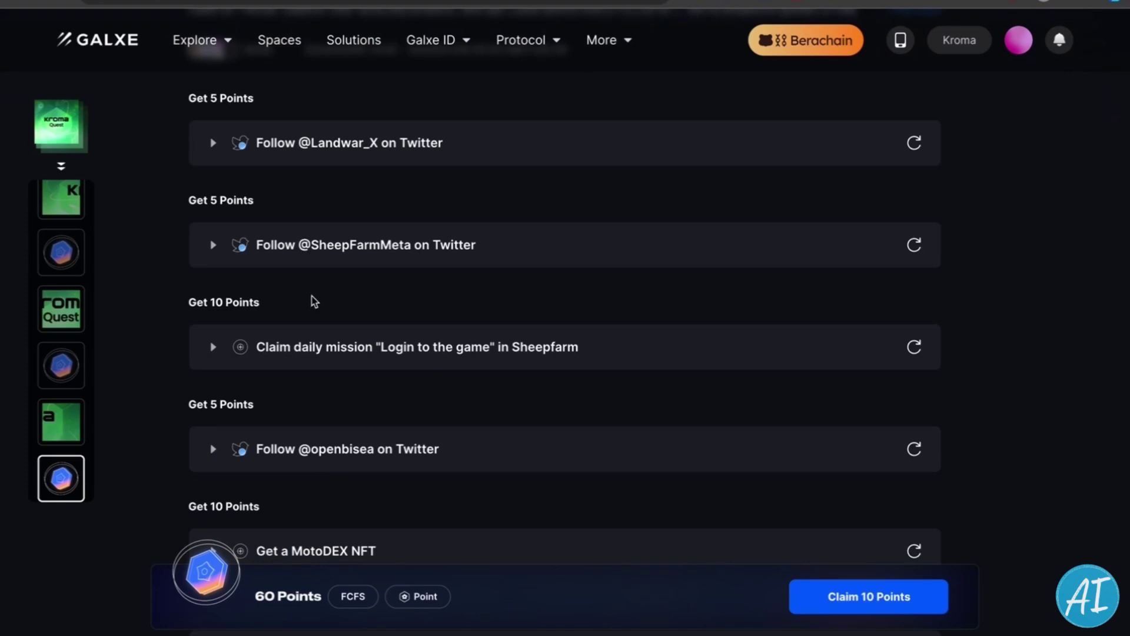
scroll(339, 321, "down", 1)
scroll(341, 331, "down", 1)
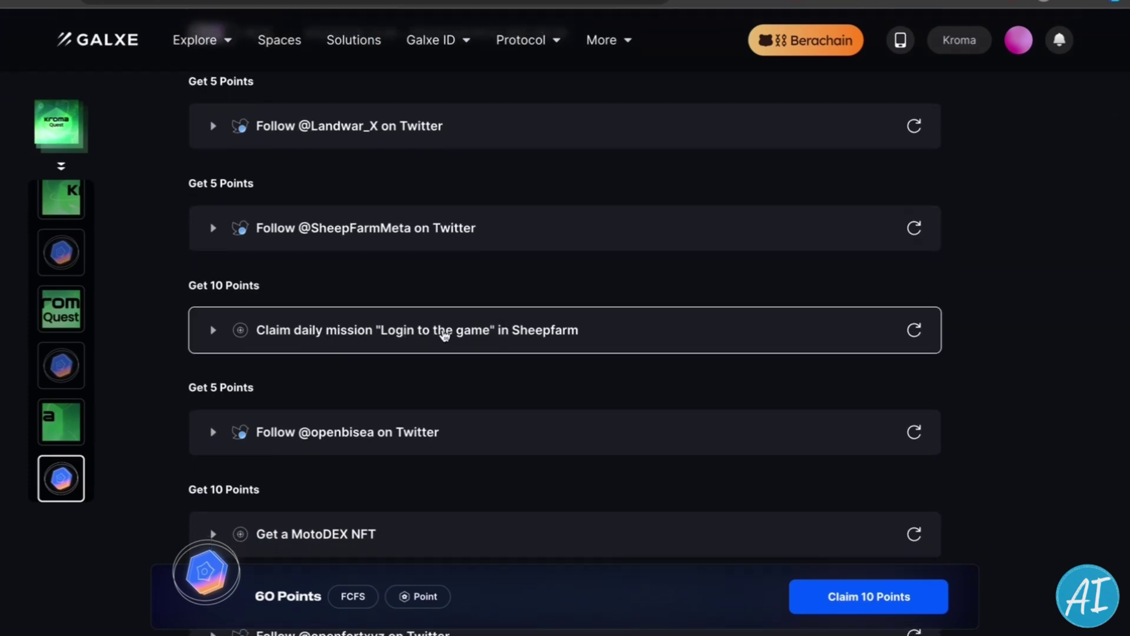
scroll(520, 339, "down", 1)
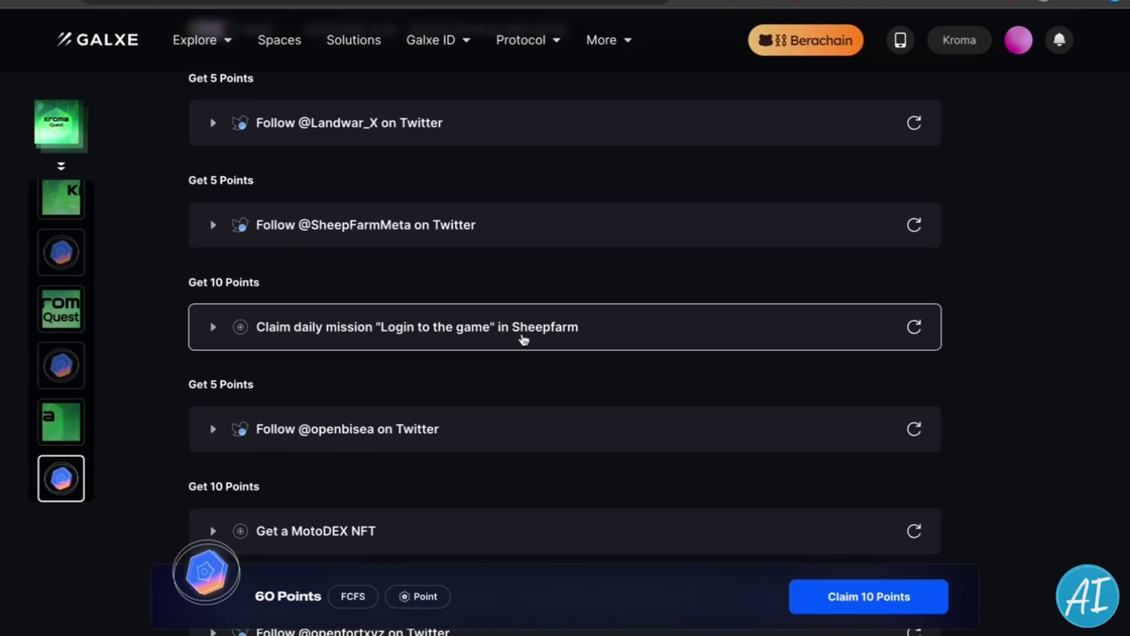
scroll(522, 339, "down", 2)
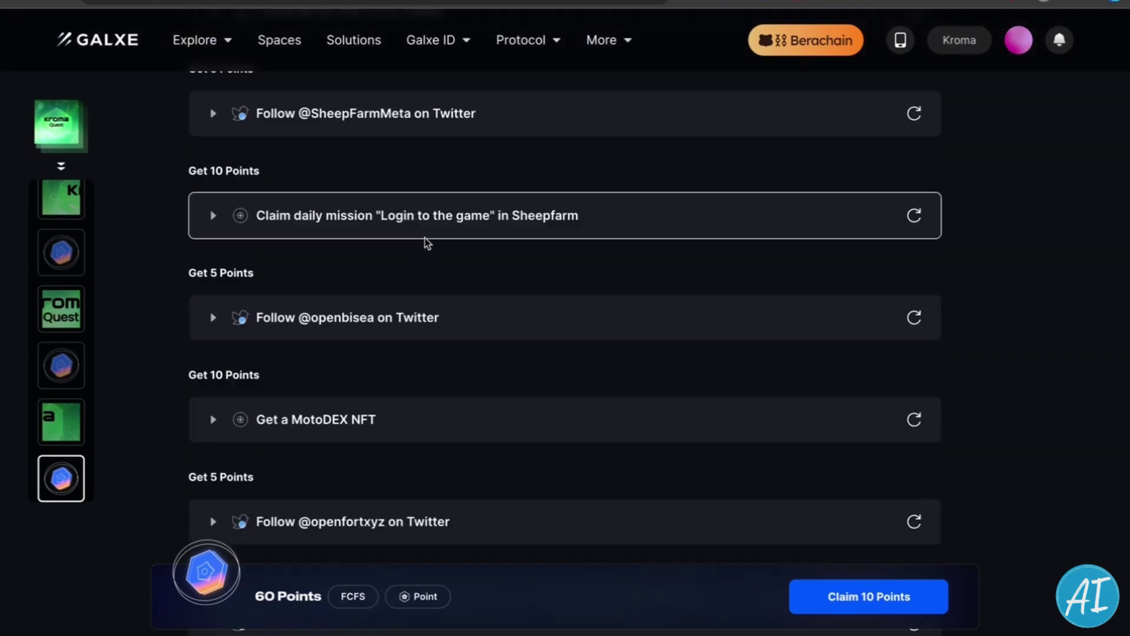
scroll(366, 295, "down", 1)
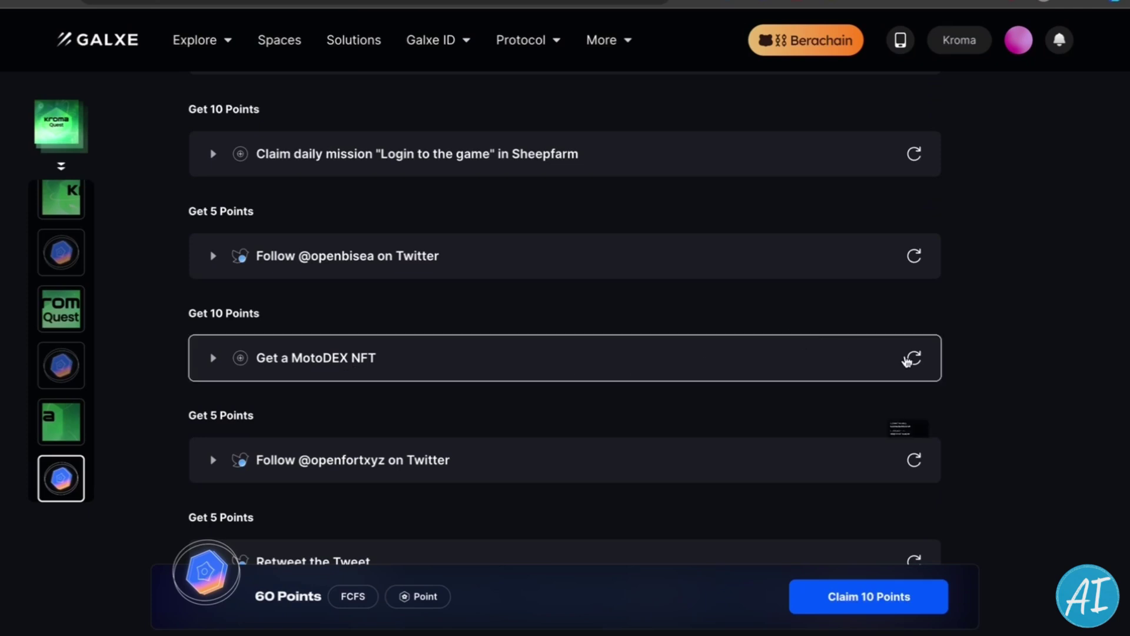
Open the Sheepfarm game from the "Login to the game" daily mission task and download its additional content.
scroll(497, 371, "down", 1)
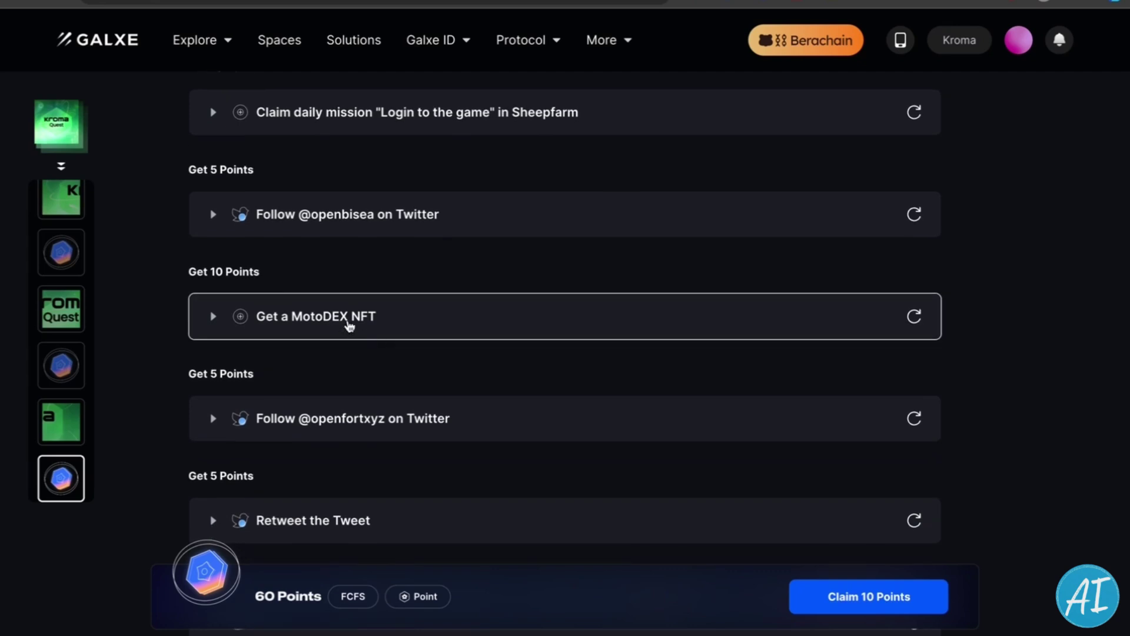
scroll(351, 327, "down", 3)
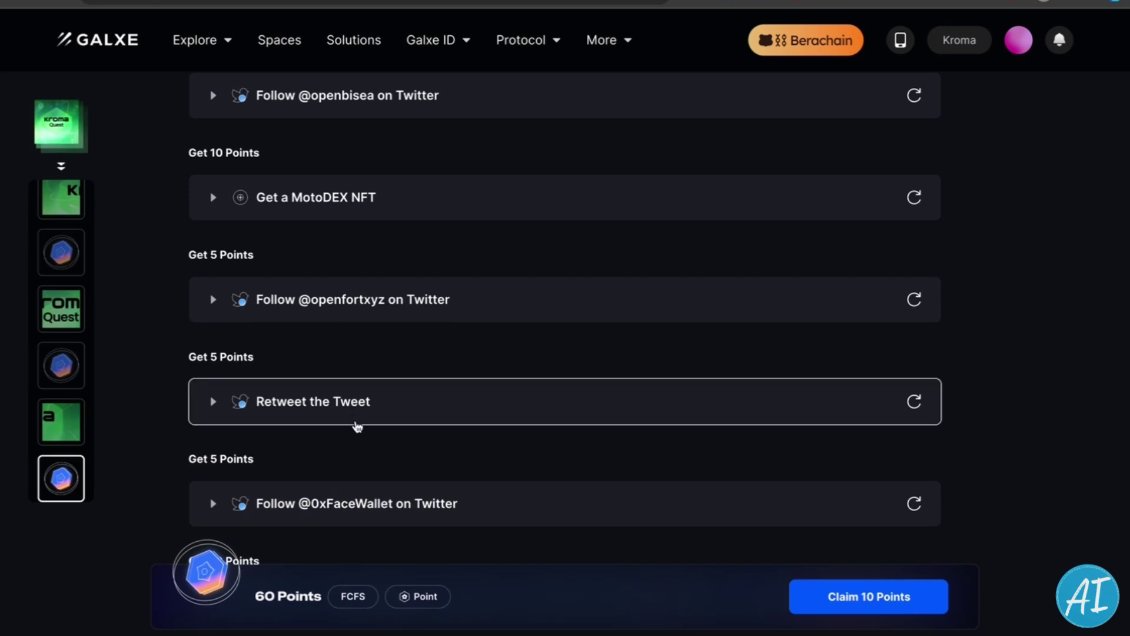
scroll(362, 470, "up", 5)
scroll(358, 360, "up", 3)
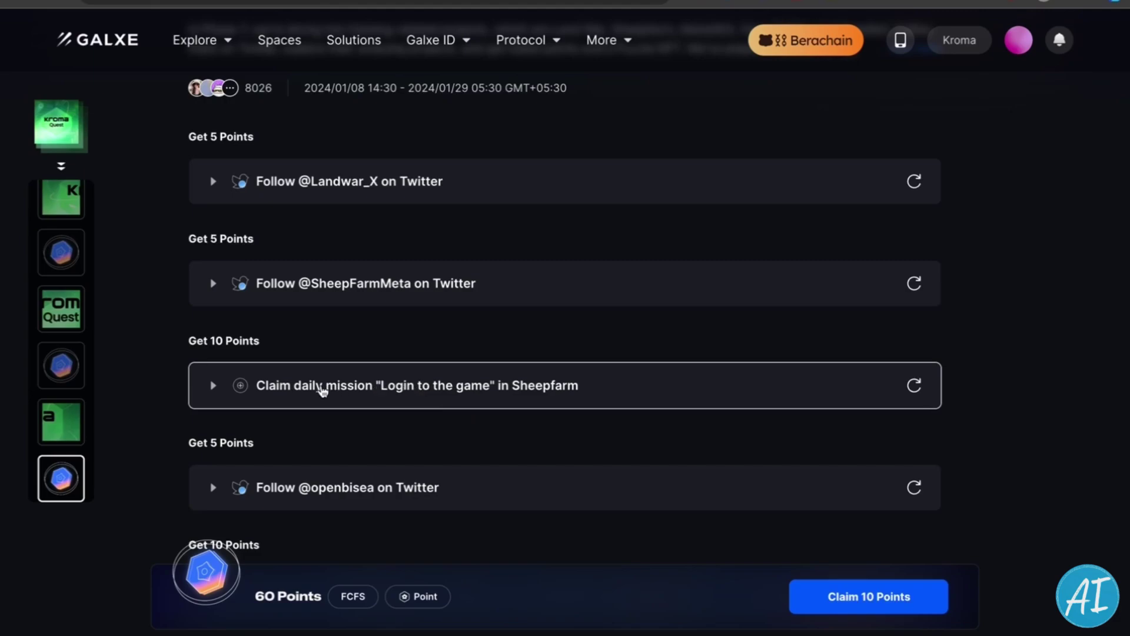
left_click(328, 391)
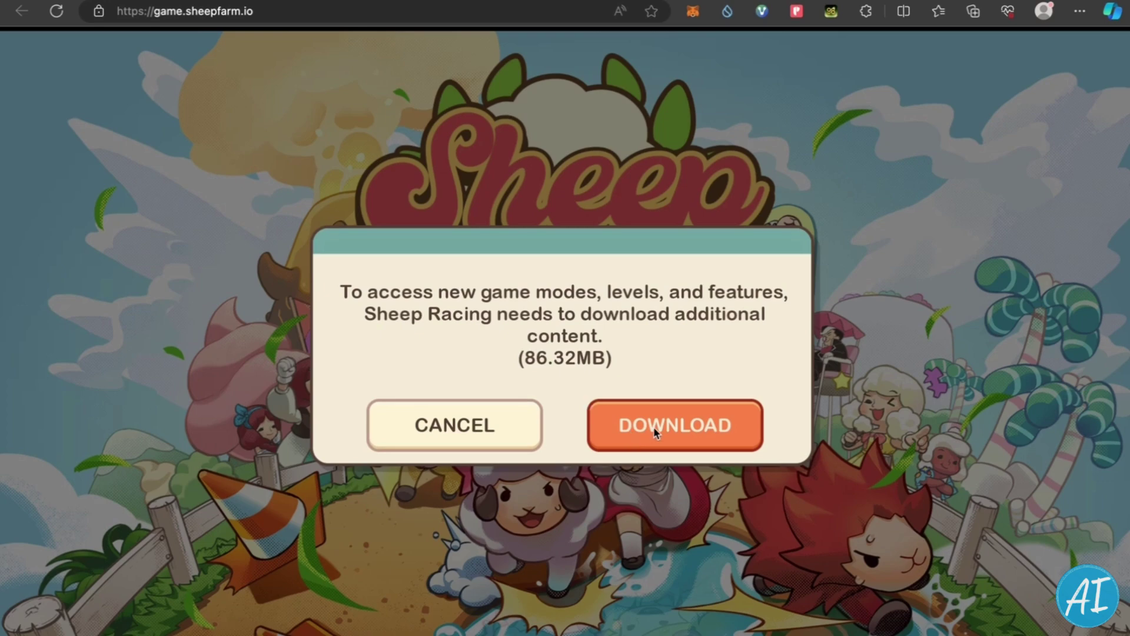
left_click(655, 431)
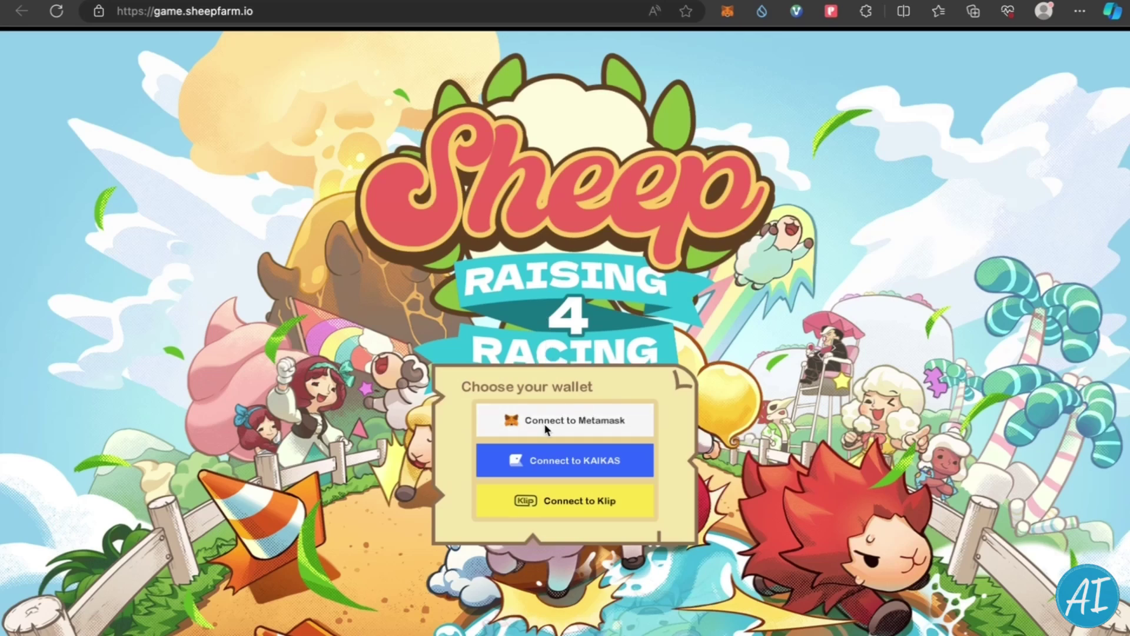
Connect MetaMask Account 1 to the Sheepfarm game and sign the signature request.
left_click(582, 423)
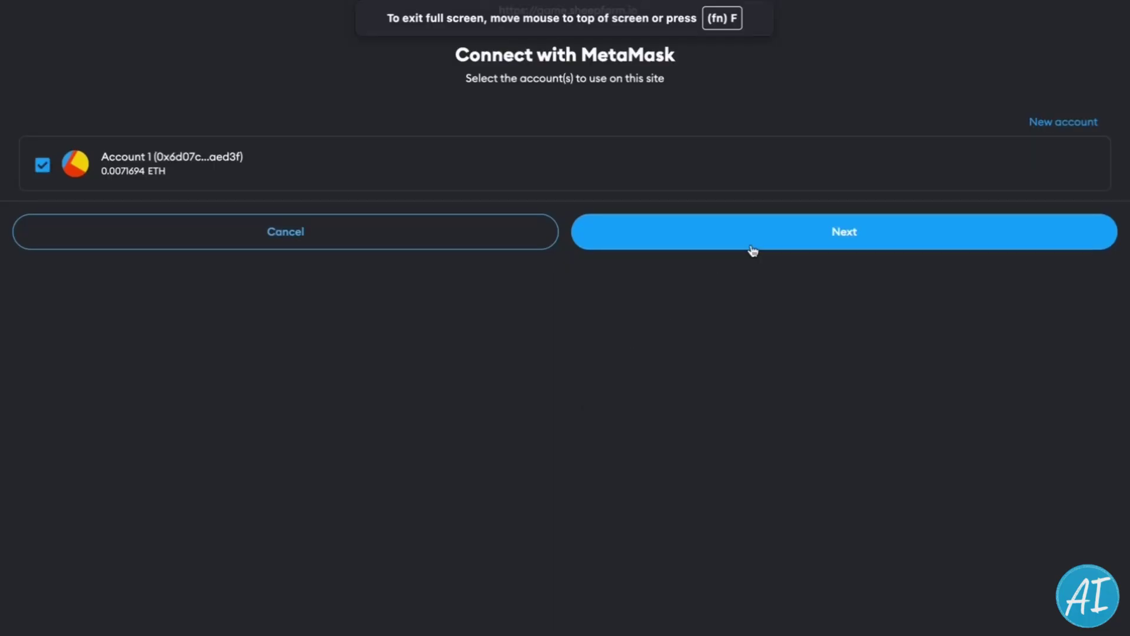
left_click(753, 250)
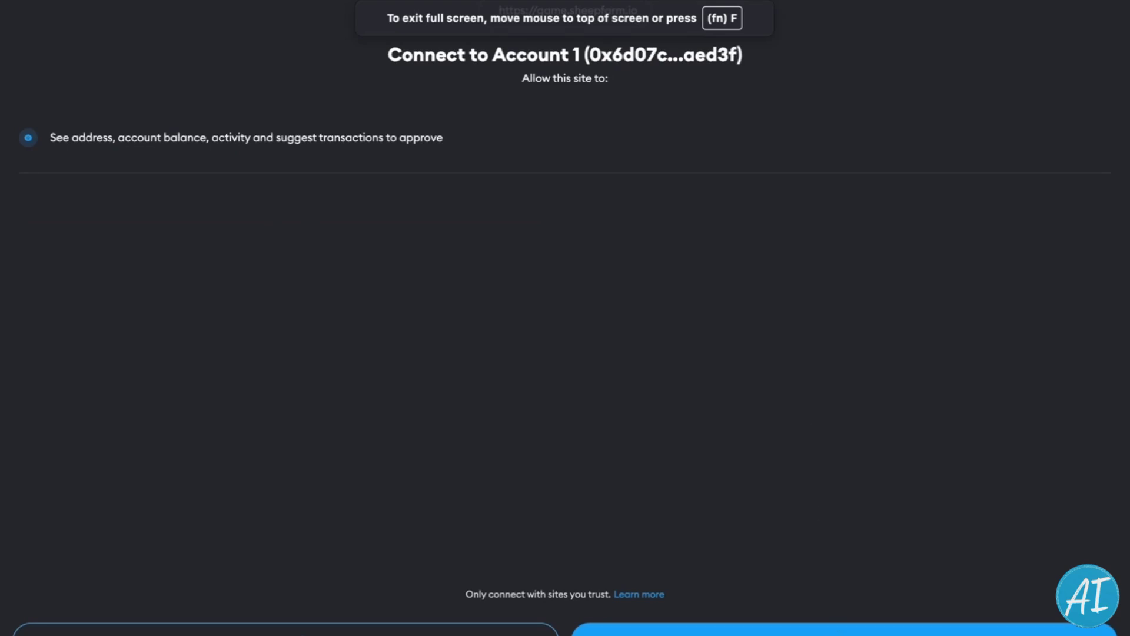
left_click(824, 629)
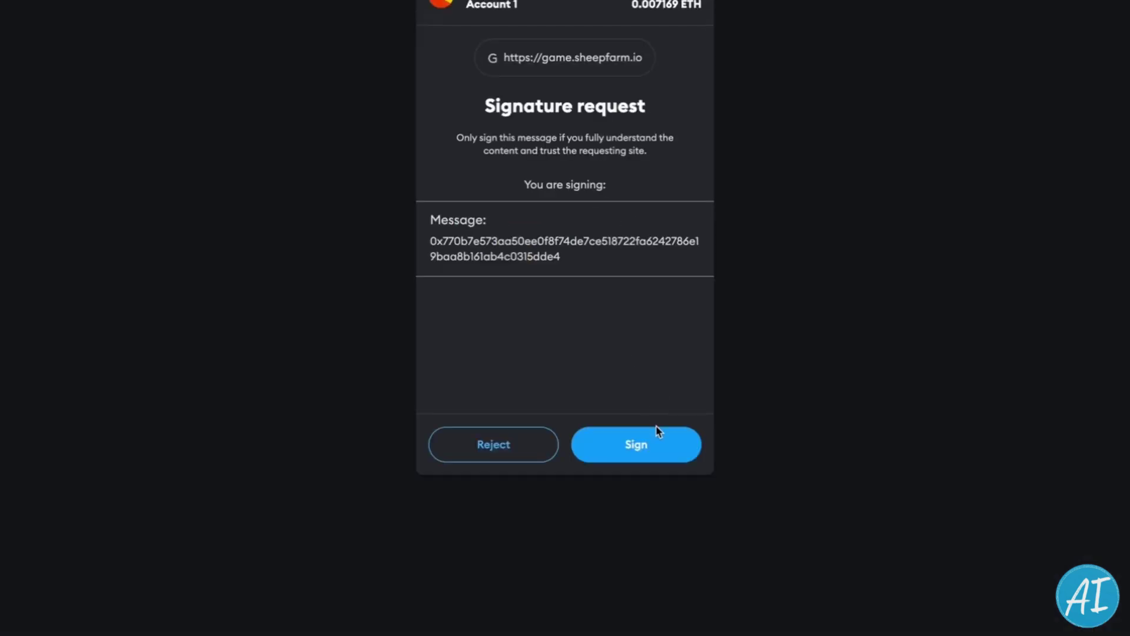
left_click(654, 441)
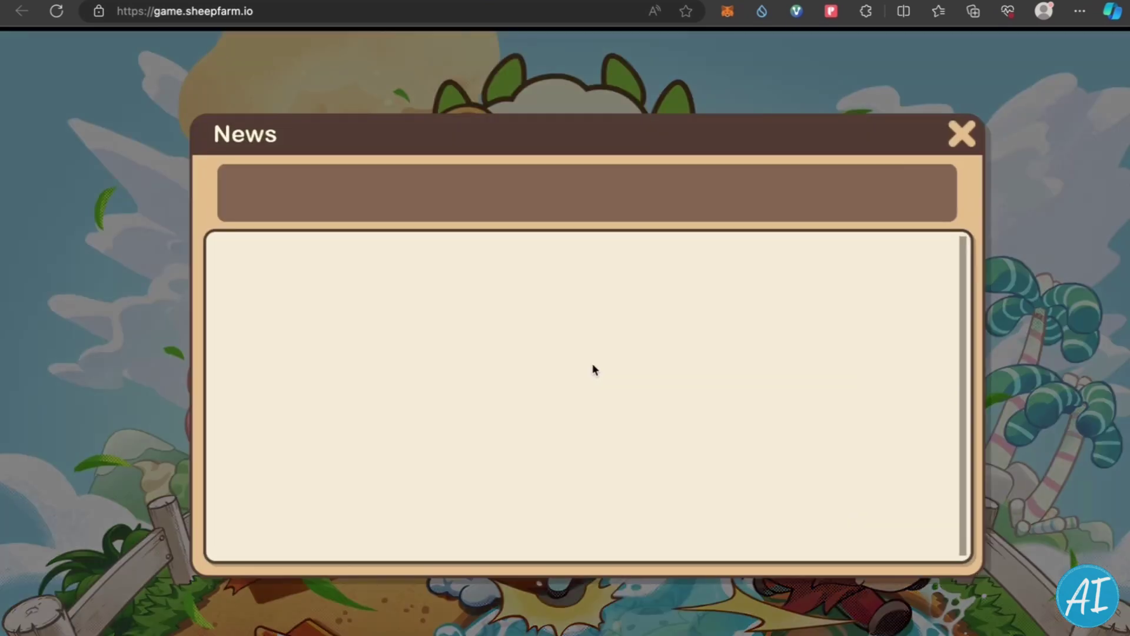
Dismiss the News window, enter the game and leave the Daily Luck page to reach the pasture.
scroll(734, 271, "down", 2)
left_click(962, 133)
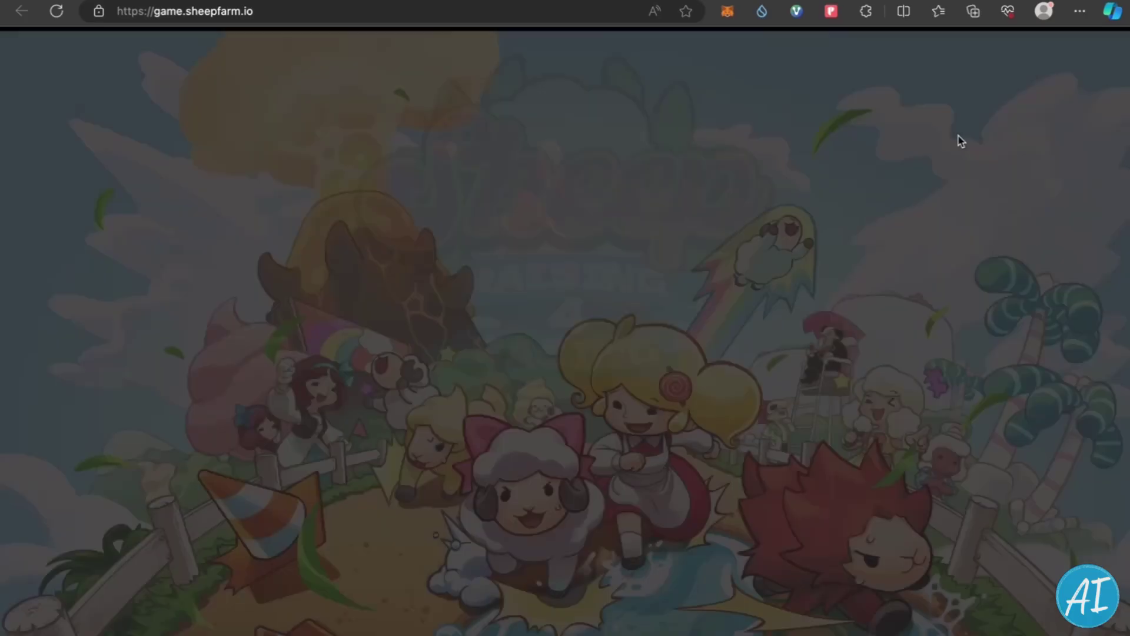
left_click(676, 562)
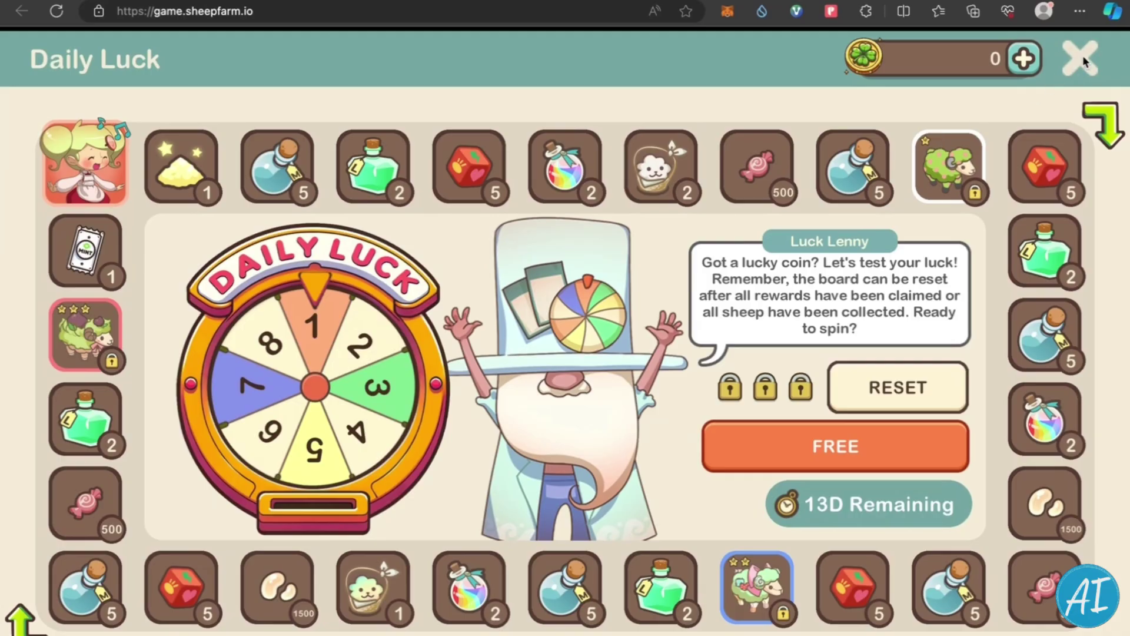
left_click(1082, 56)
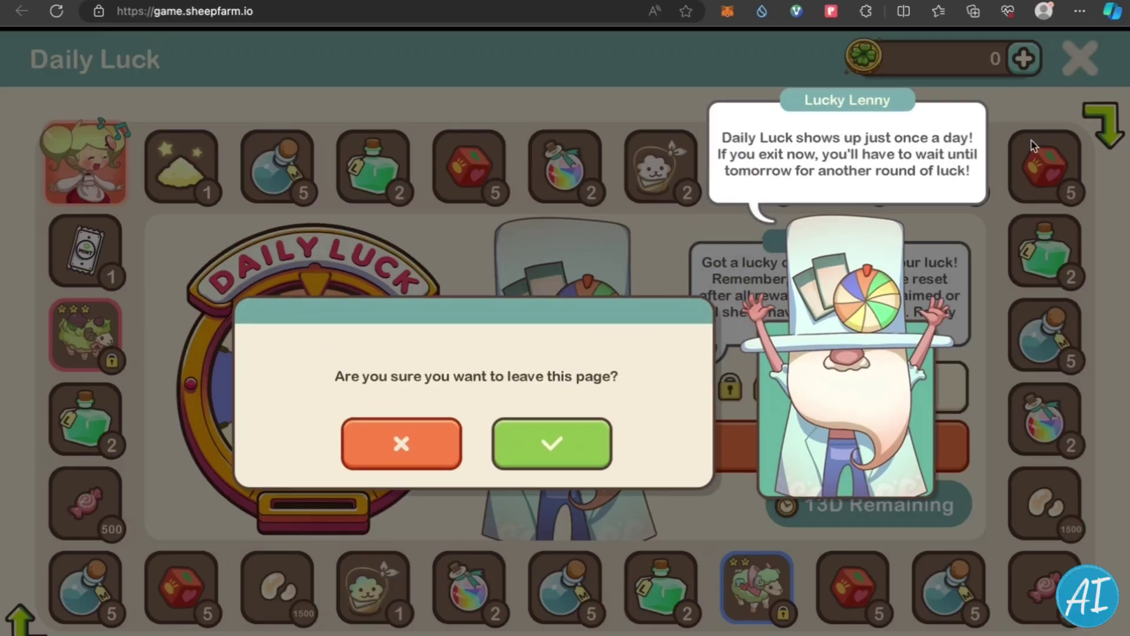
left_click(527, 433)
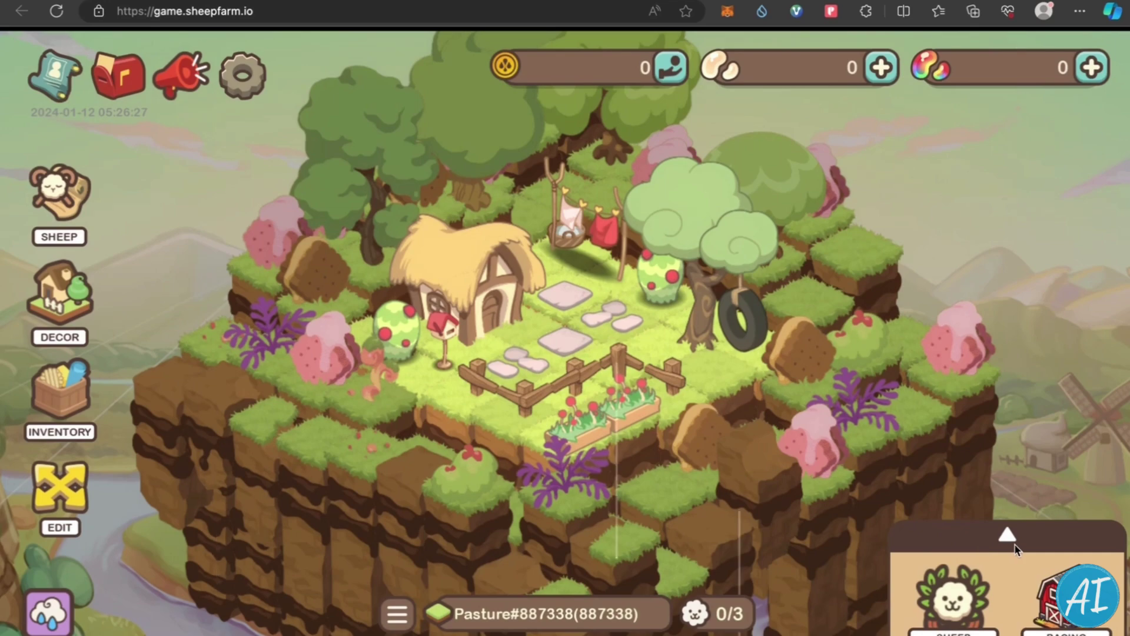
Claim the "Log in to the game" reward in the daily Seasonal Missions, then close the missions page.
left_click(1007, 536)
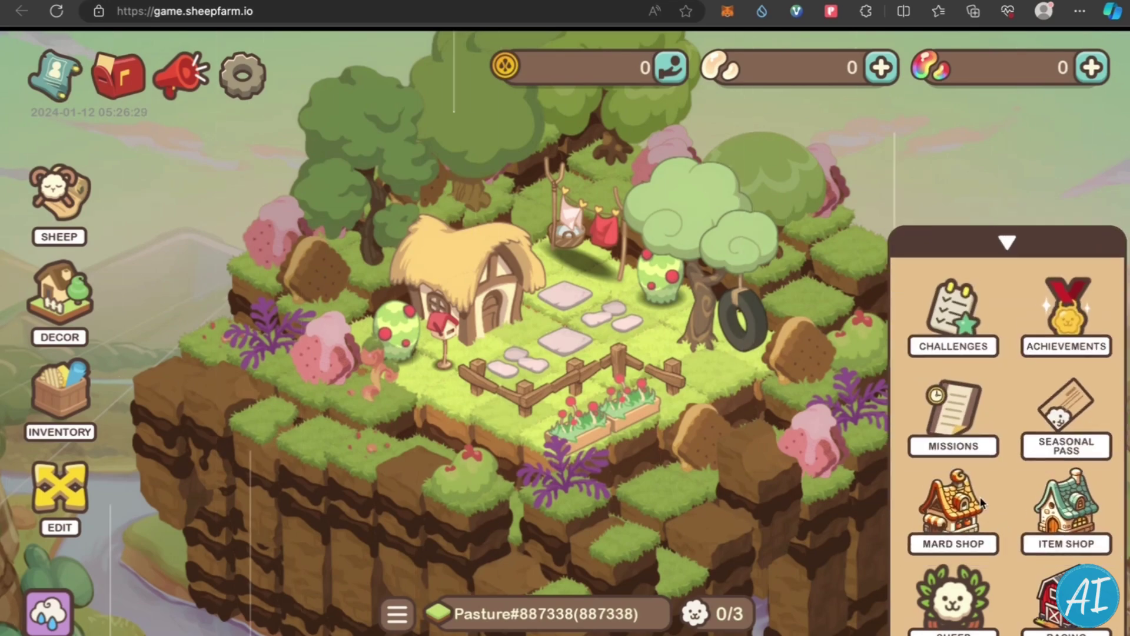
left_click(955, 405)
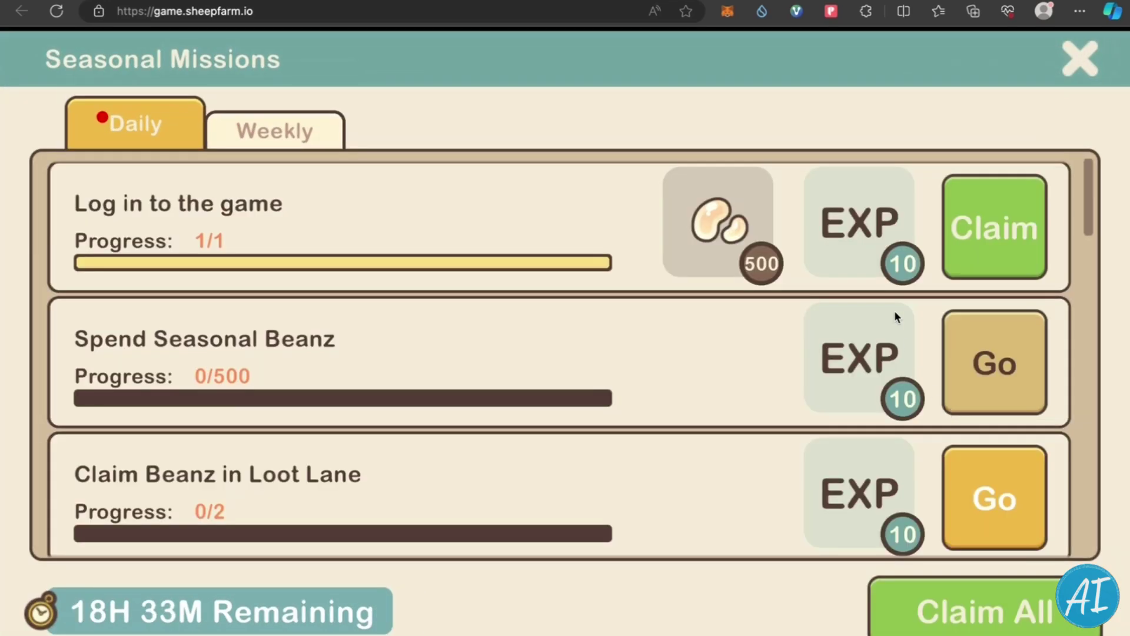
left_click(983, 232)
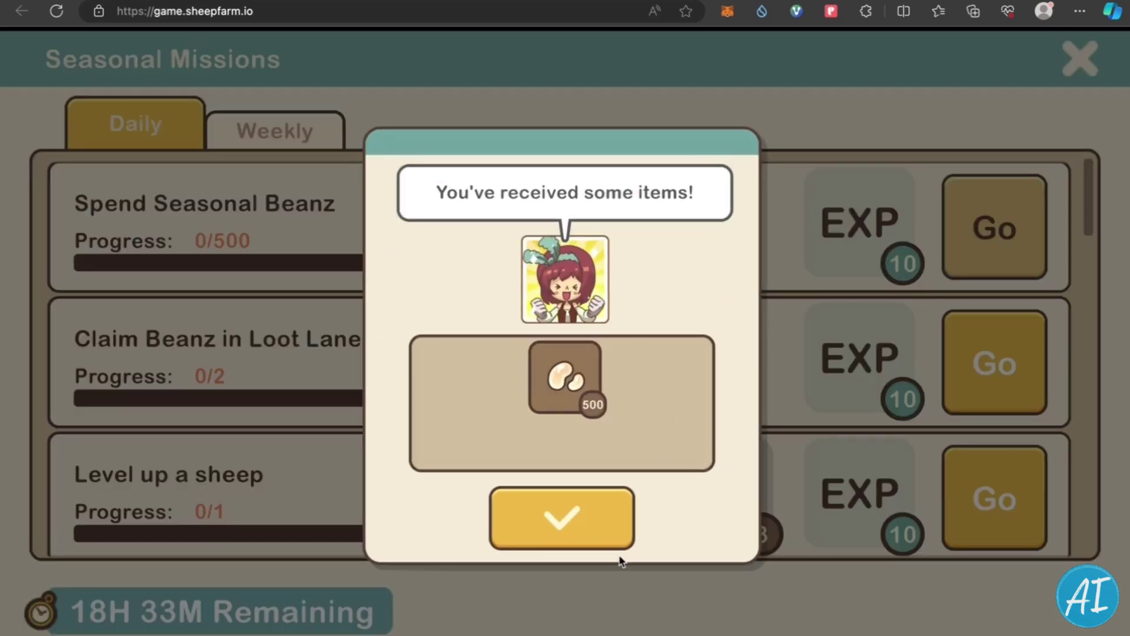
left_click(585, 521)
left_click(1090, 61)
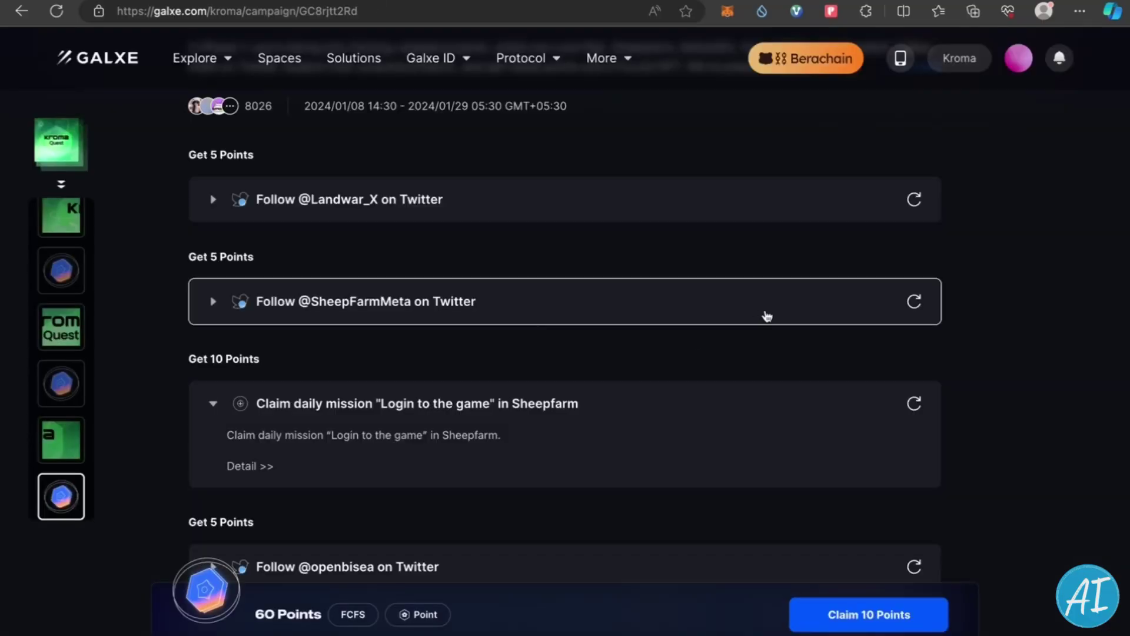
left_click(914, 301)
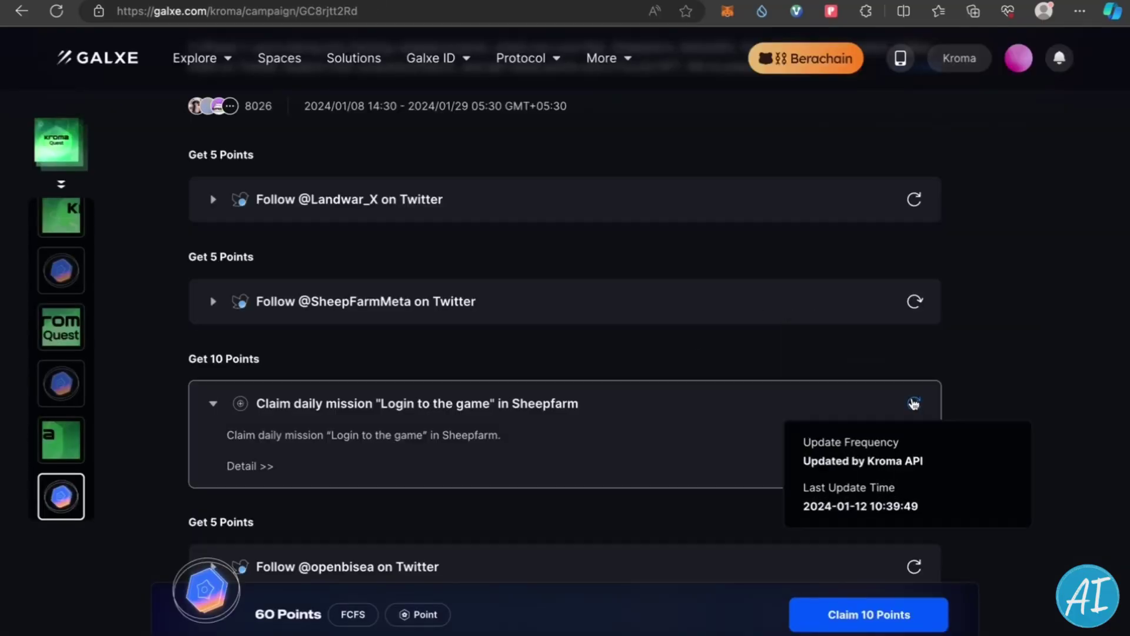
left_click(914, 404)
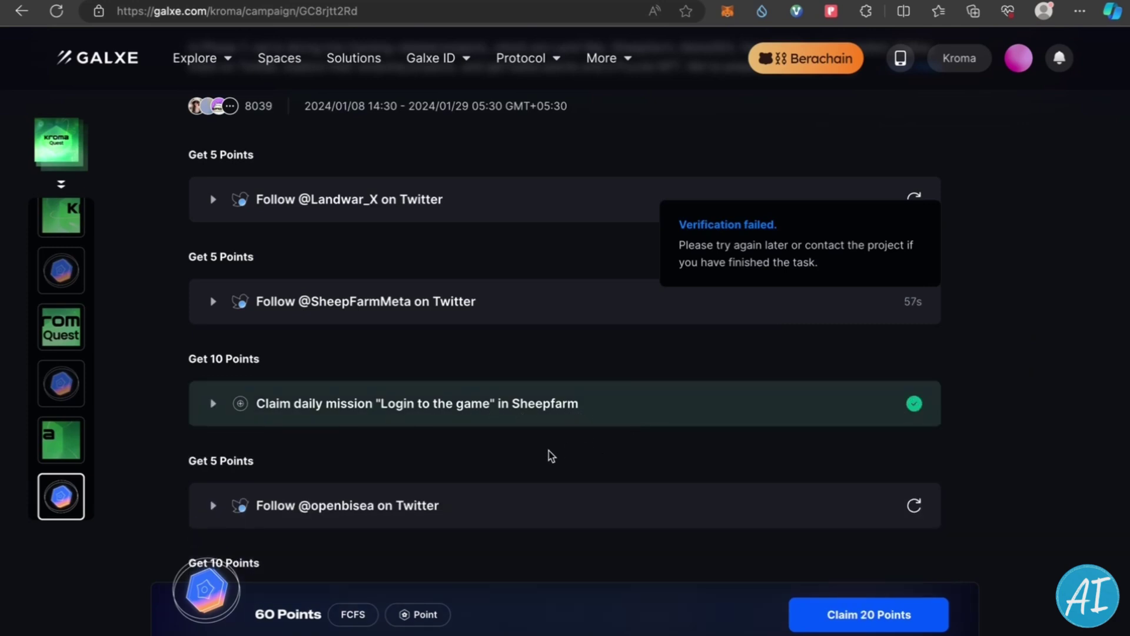
scroll(487, 396, "down", 3)
scroll(396, 441, "down", 10)
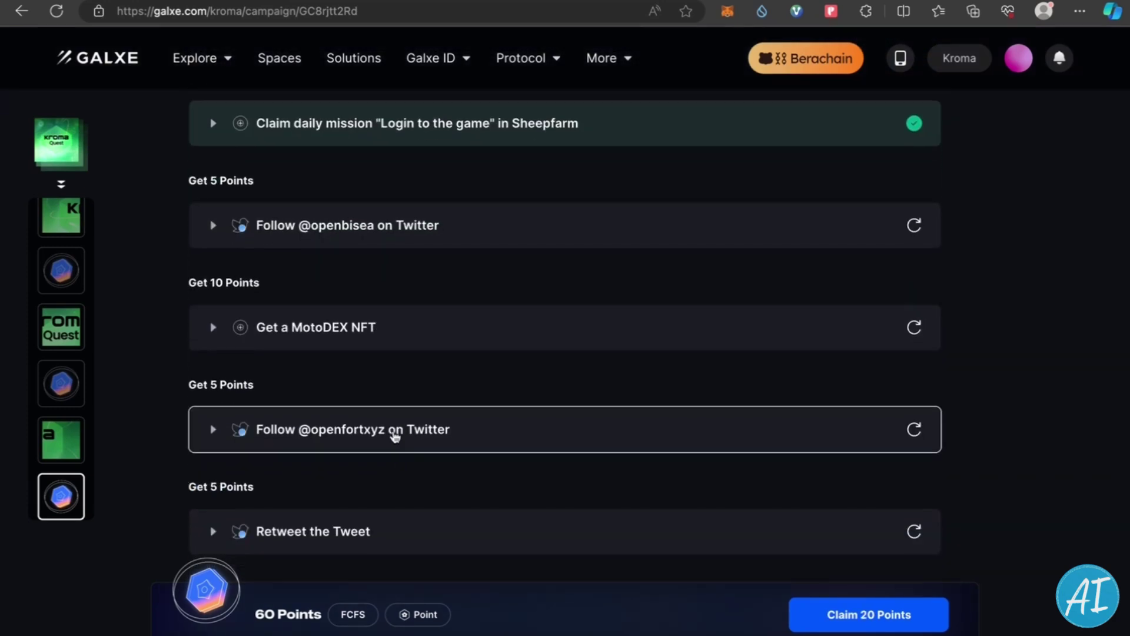
scroll(393, 427, "up", 4)
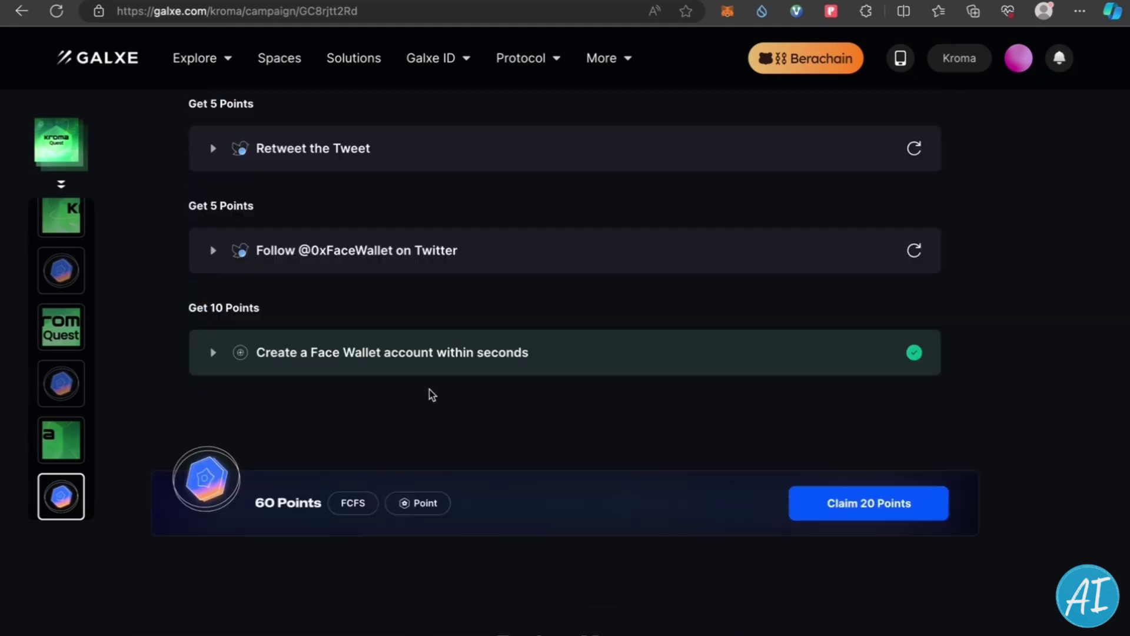
scroll(432, 394, "up", 6)
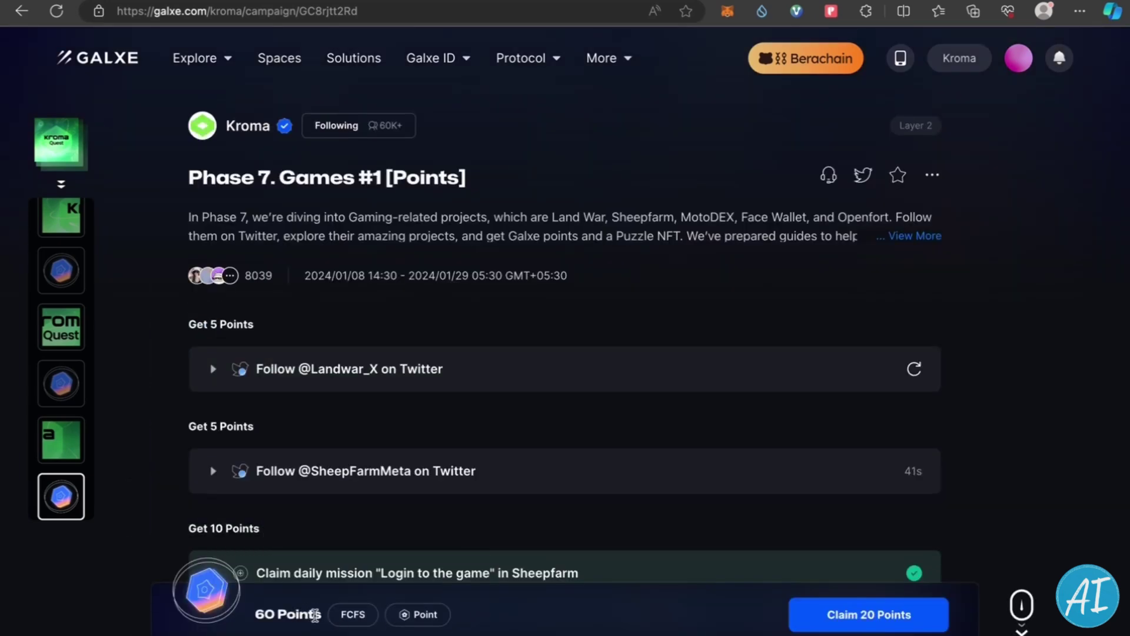
Open the "Phase 7. Games #1 [NFT]" campaign and review its task list.
scroll(70, 464, "down", 3)
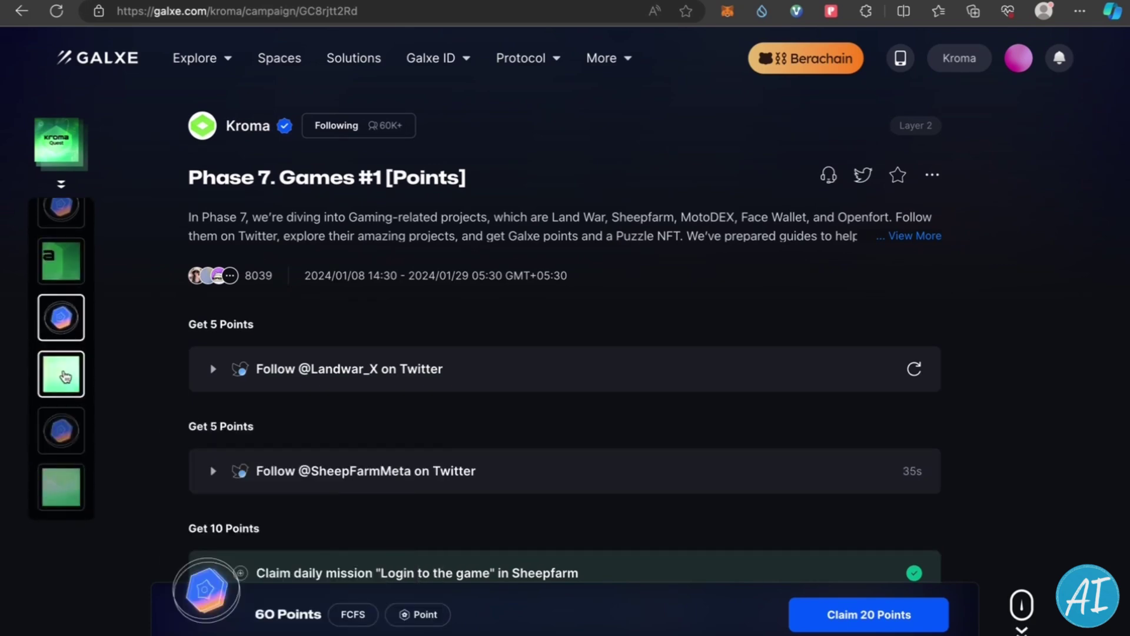
left_click(66, 377)
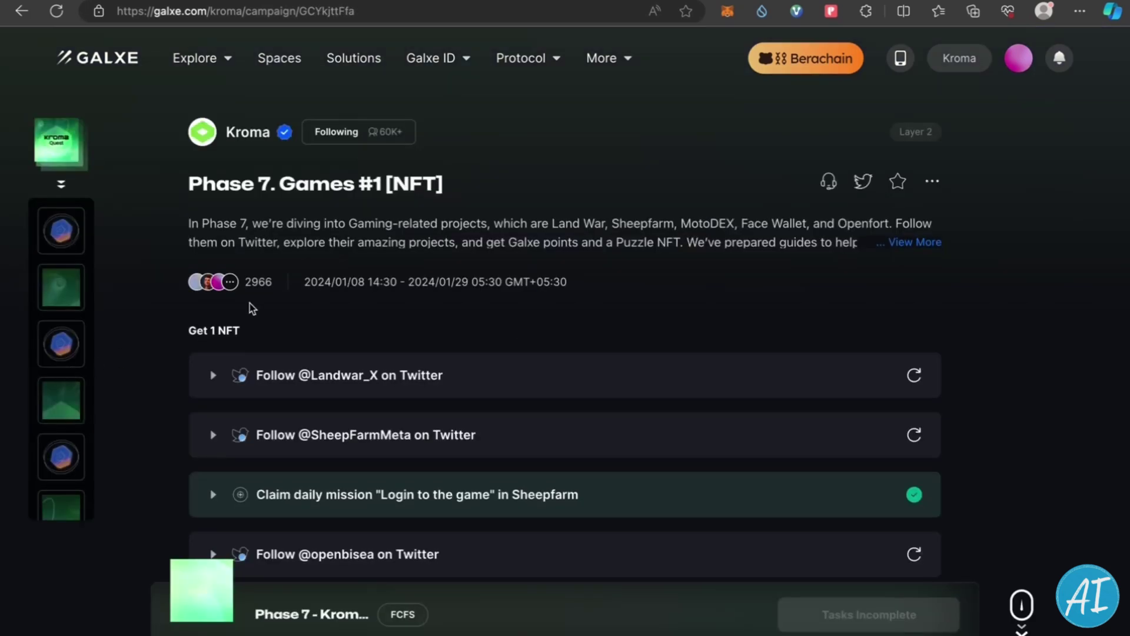
scroll(323, 371, "down", 5)
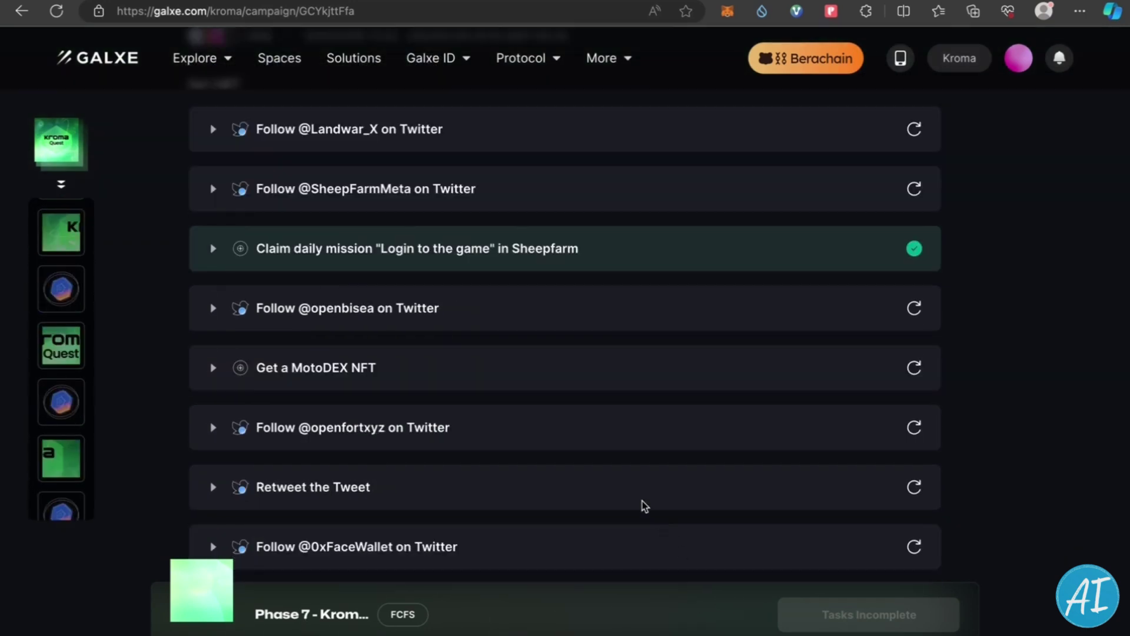
scroll(560, 419, "down", 1)
scroll(62, 395, "down", 3)
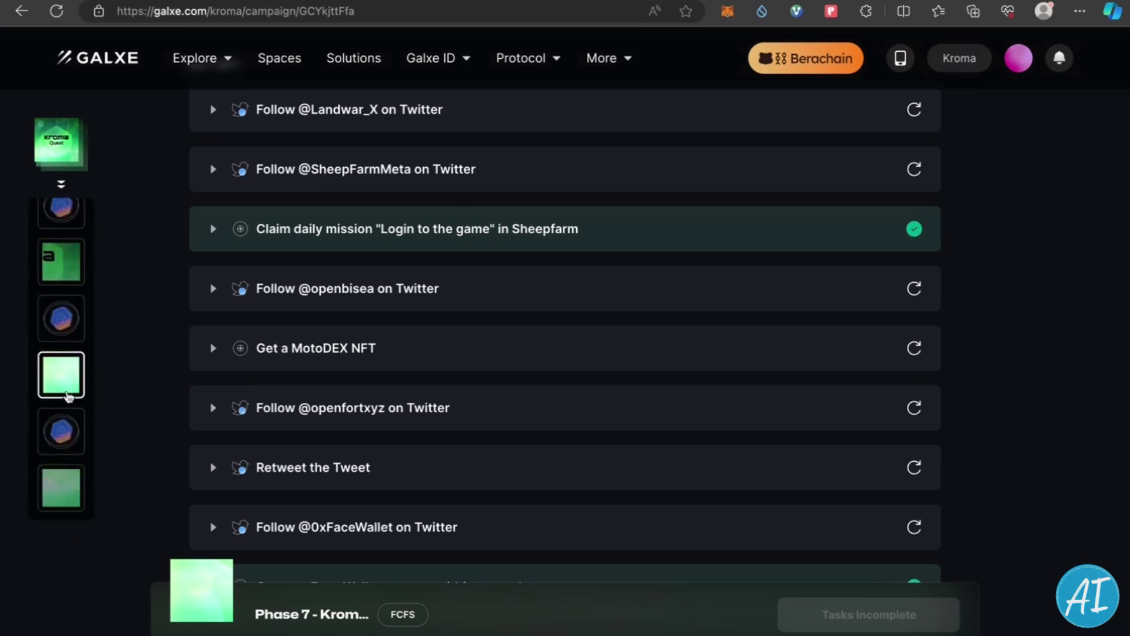
Open the "Phase 8. Games #2 [Points]" campaign and review its tasks.
scroll(74, 427, "down", 1)
left_click(72, 428)
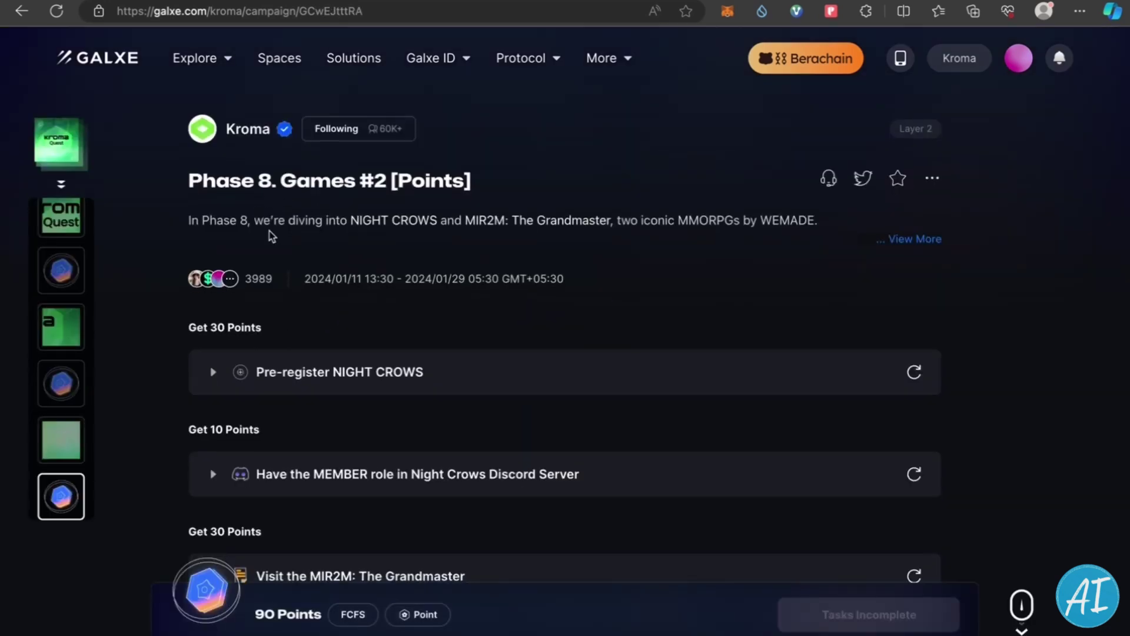
scroll(60, 415, "down", 1)
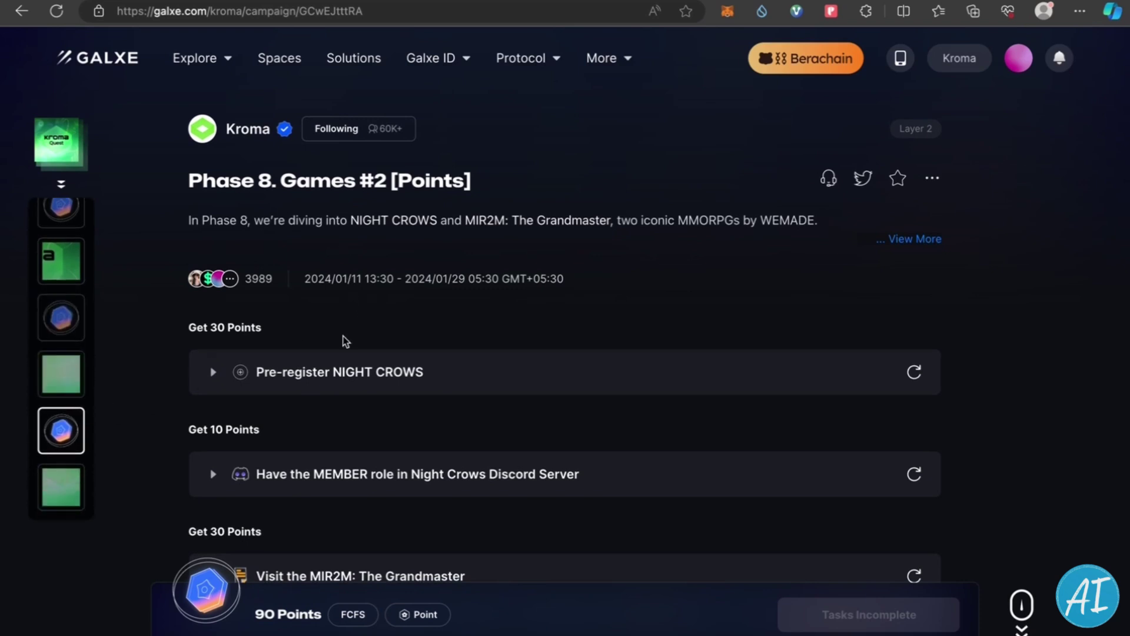
scroll(348, 328, "down", 2)
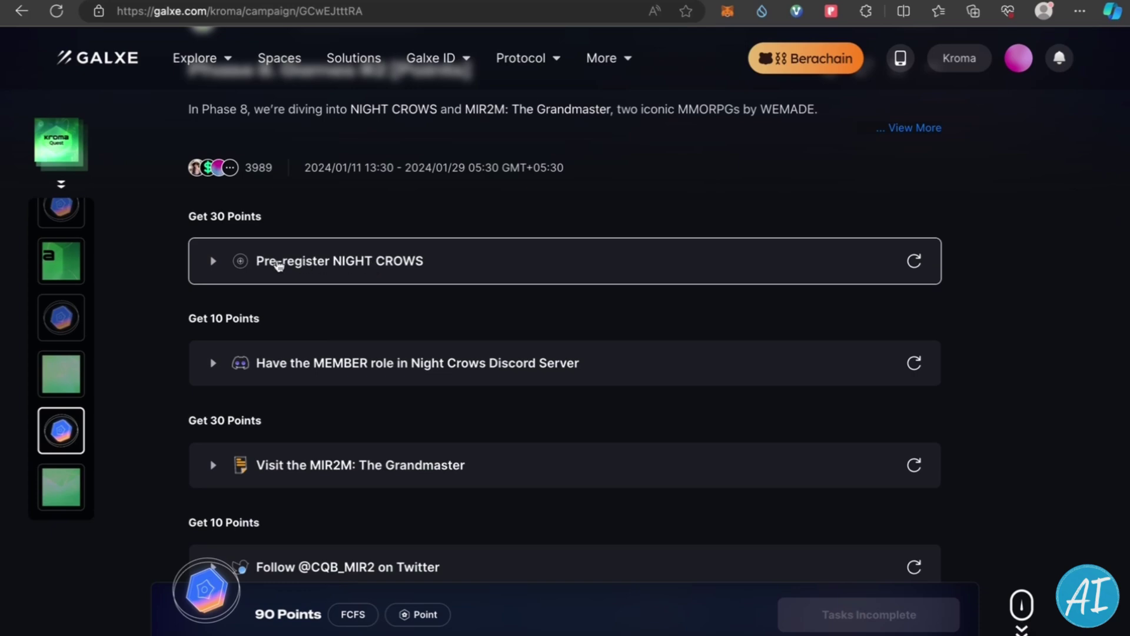
Open the Night Crows site from the "Pre-register NIGHT CROWS" task and go to its email pre-registration form.
left_click(216, 263)
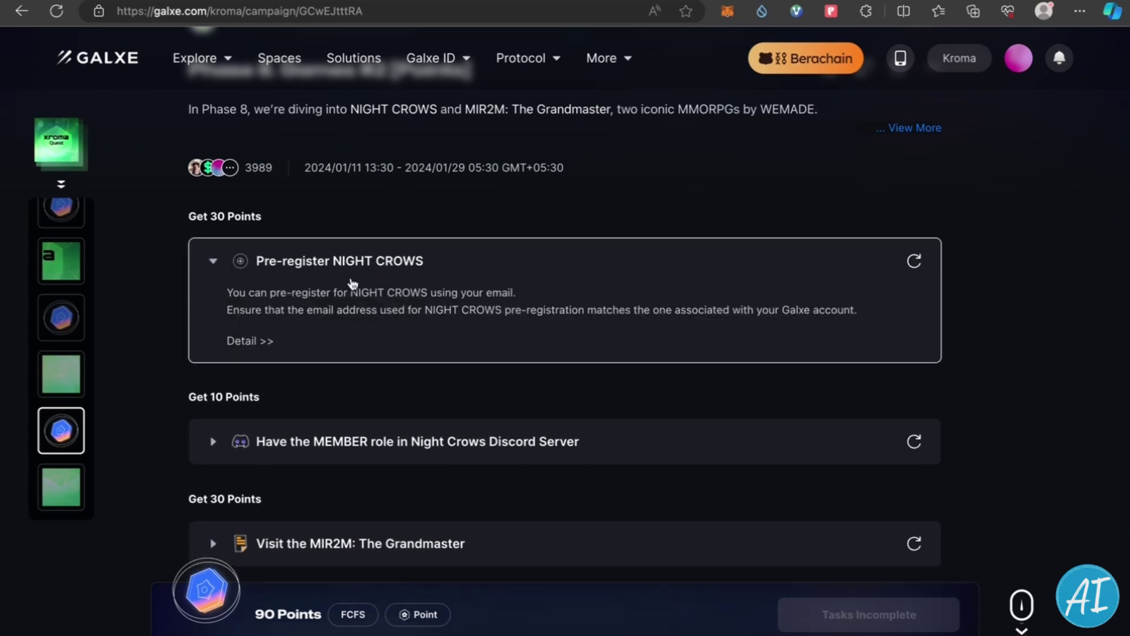
left_click(353, 284)
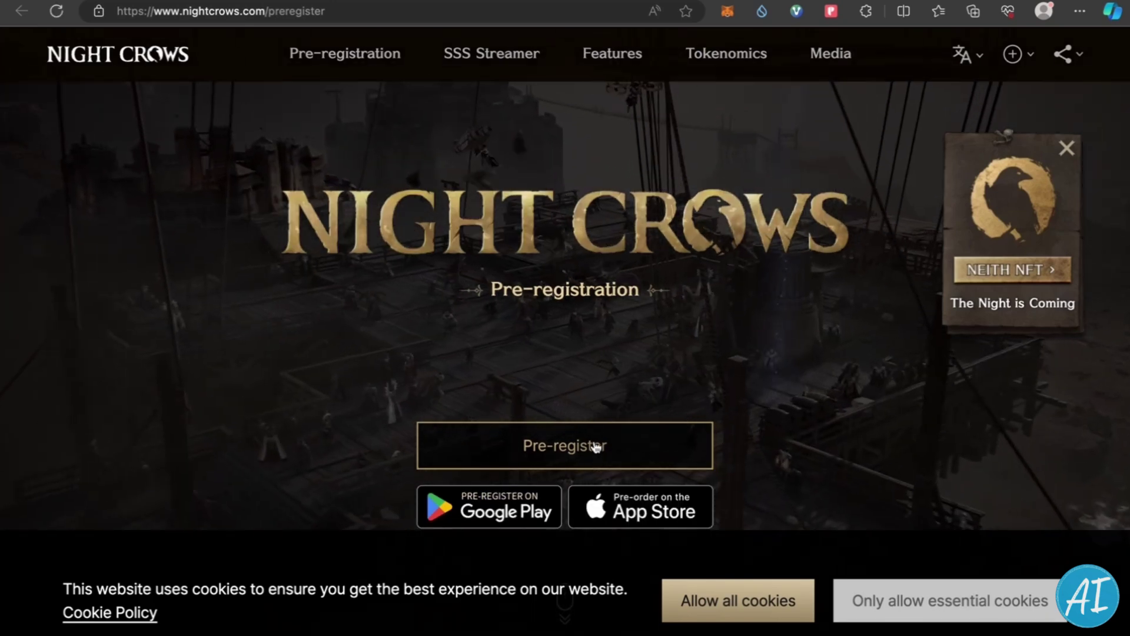
left_click(595, 447)
scroll(595, 446, "down", 6)
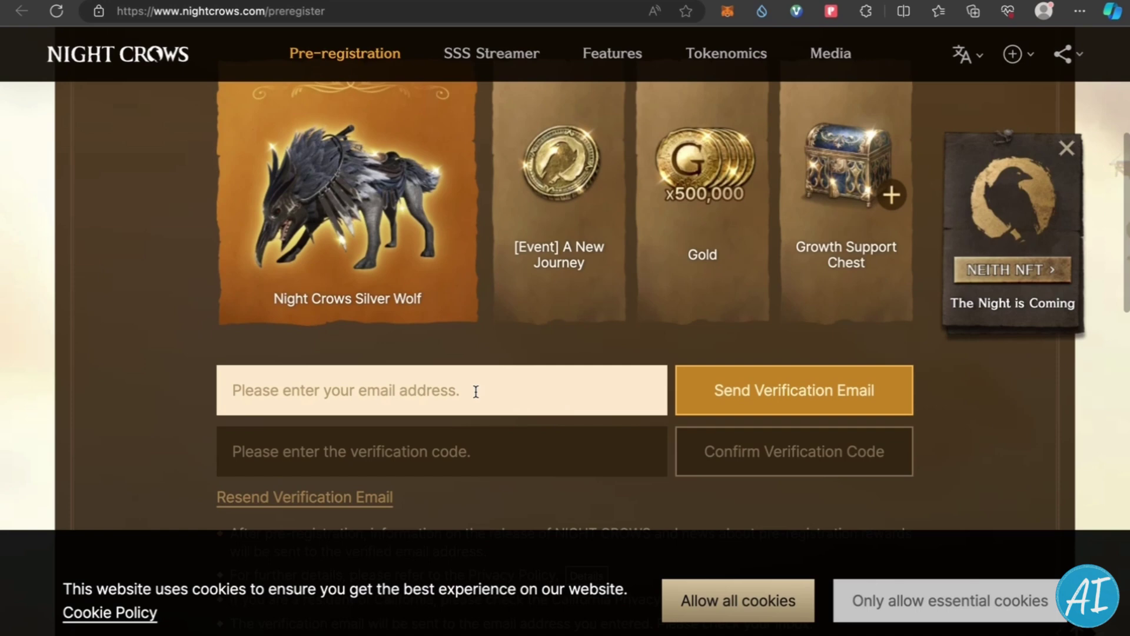
Go through the pre-registration form's email and verification fields and tick the required 16-or-above and Terms of Service statements.
left_click(431, 391)
left_click(518, 431)
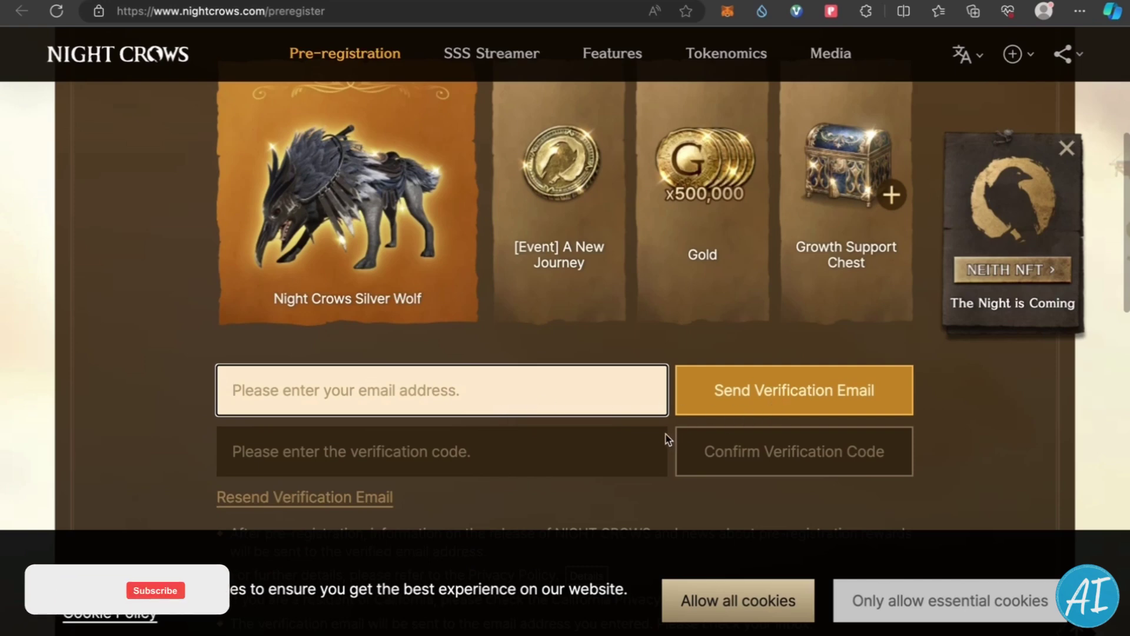
scroll(666, 433, "down", 5)
left_click(224, 425)
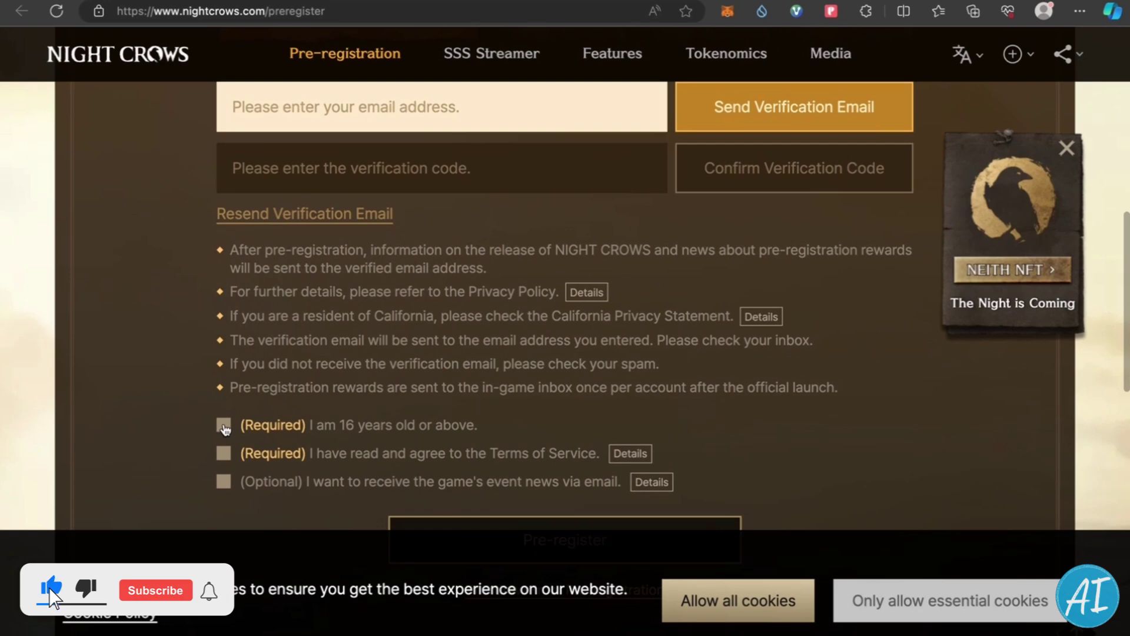
left_click(224, 453)
scroll(296, 446, "down", 4)
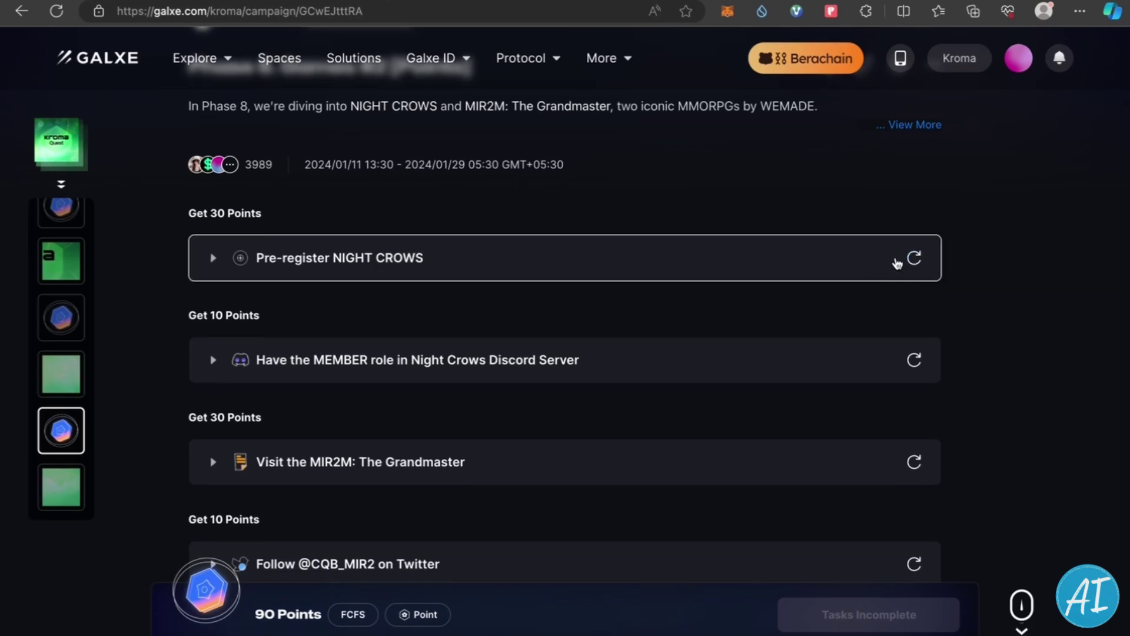
Review the Discord role, MIR2M visit, Twitter and referral tasks of the "Phase 8. Games #2 [Points]" campaign.
scroll(469, 384, "down", 1)
scroll(446, 358, "down", 1)
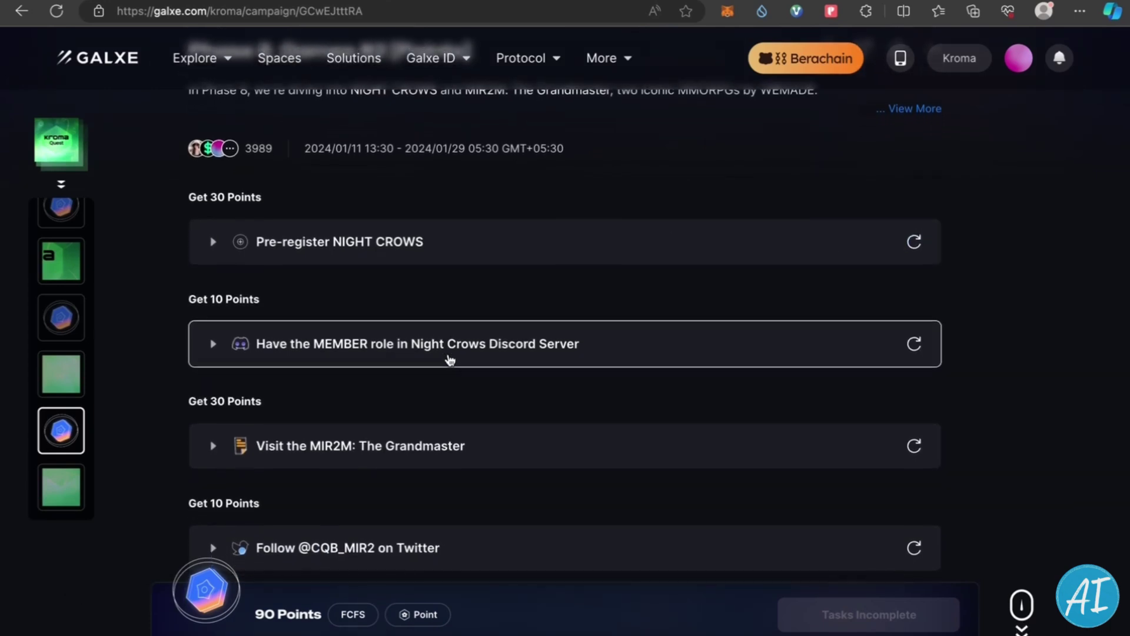
scroll(446, 357, "down", 3)
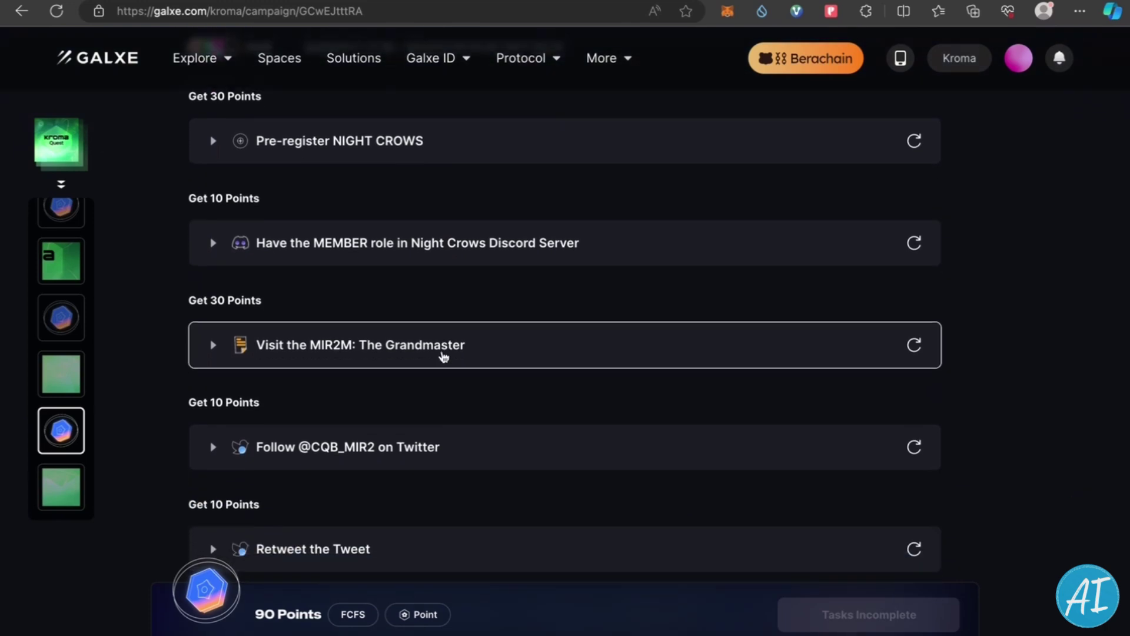
scroll(426, 331, "down", 5)
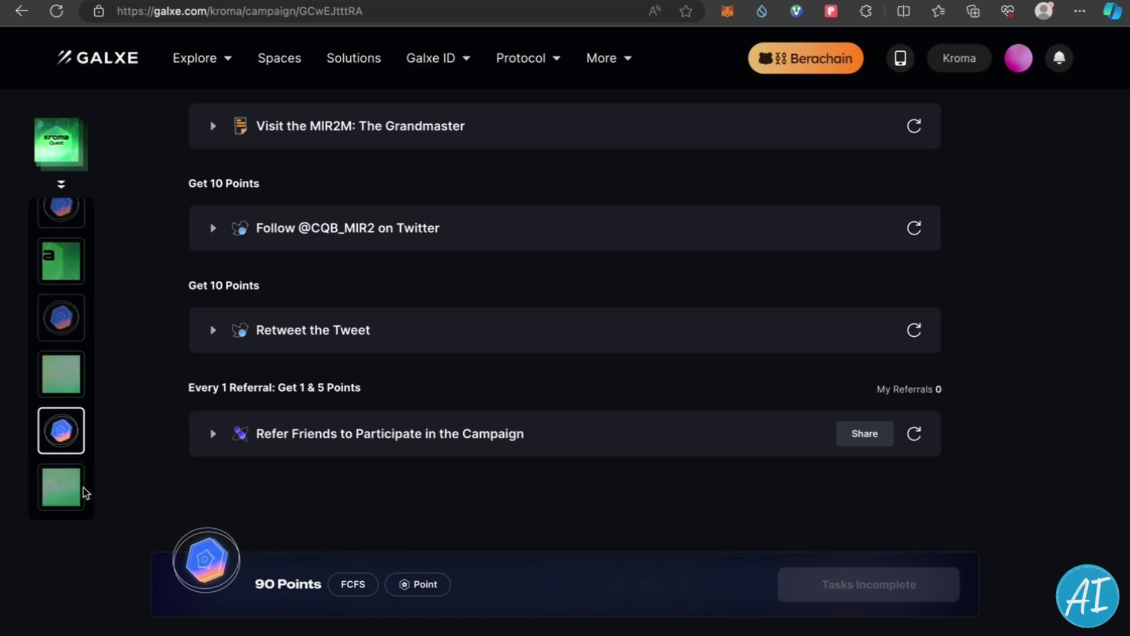
Open the "Phase 8. Games #2 [NFT]" campaign and look over its task list.
left_click(65, 489)
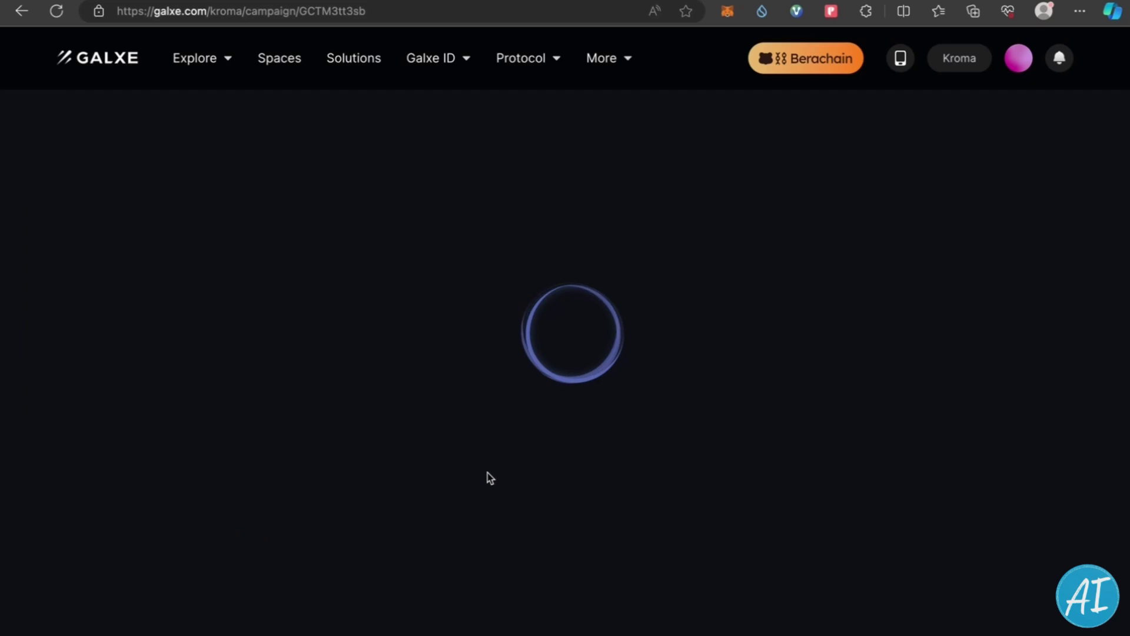
scroll(529, 460, "down", 2)
scroll(533, 458, "up", 2)
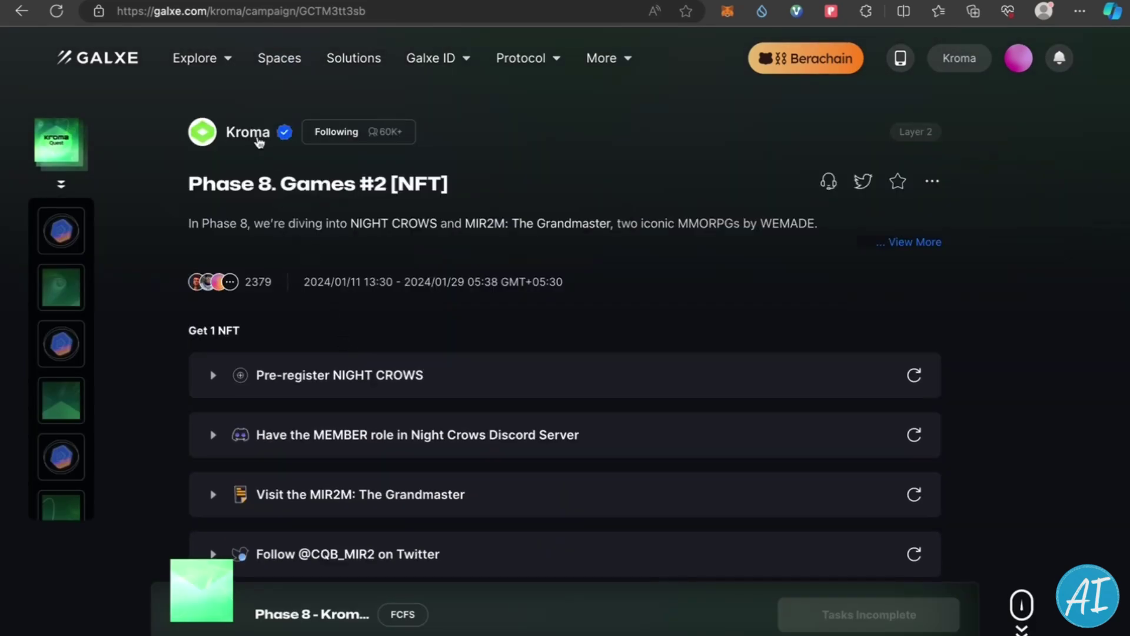
Go to the Kroma space page and open the Kroma Quest campaign overview.
left_click(259, 140)
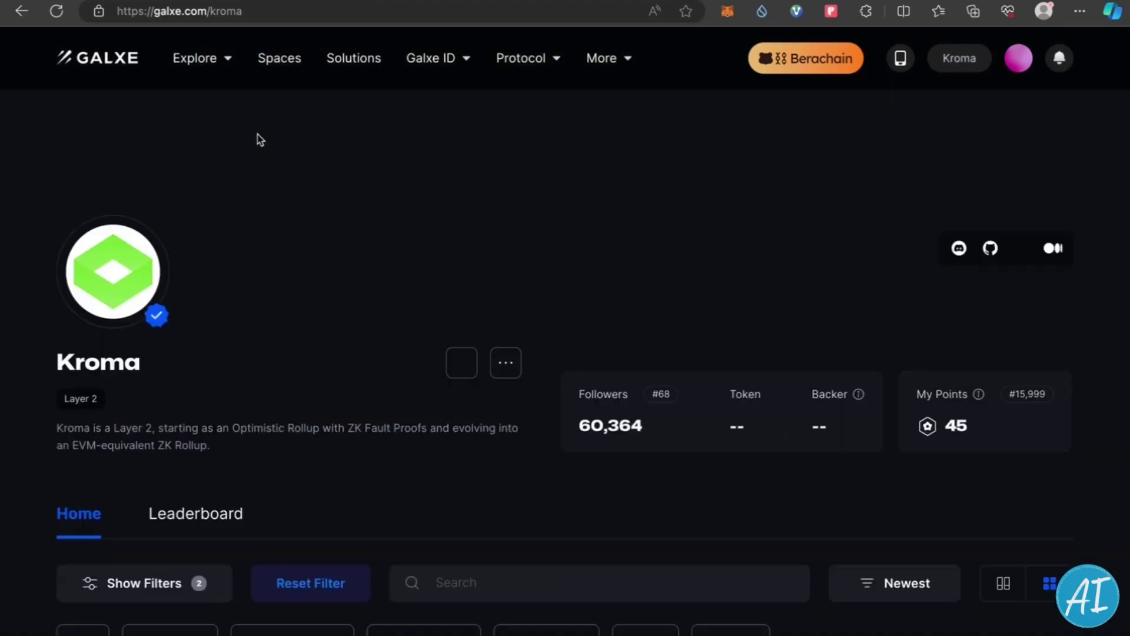
scroll(200, 486, "down", 5)
left_click(194, 472)
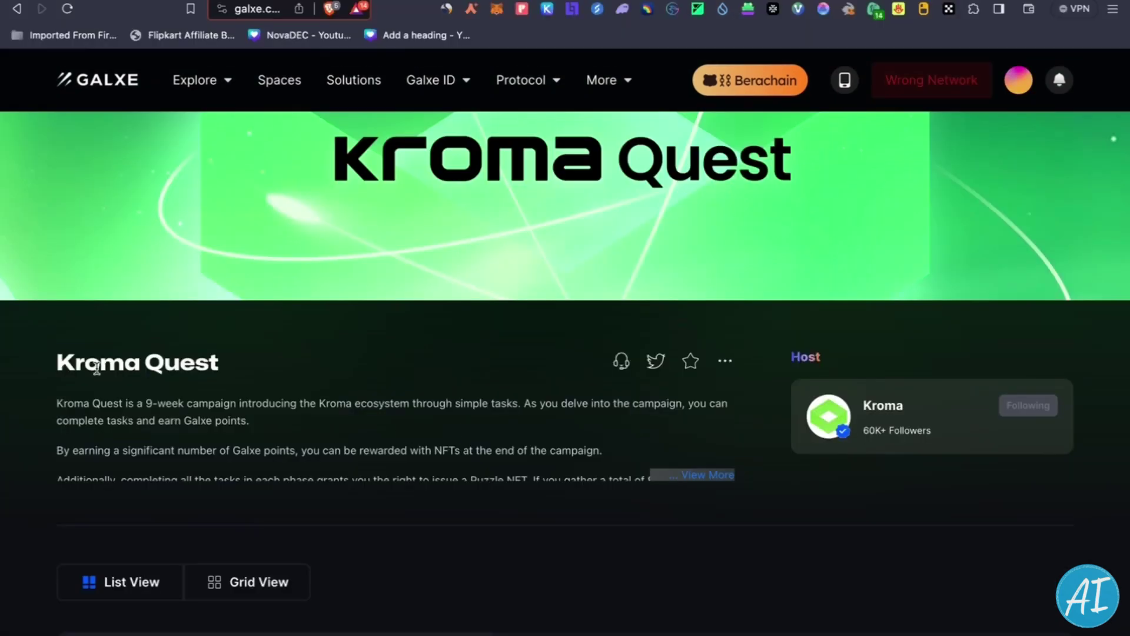
Check the task and claim status of the Kroma Quest phases, from Phase 1 through "Phase 8. Games #2 [NFT]".
scroll(228, 472, "down", 3)
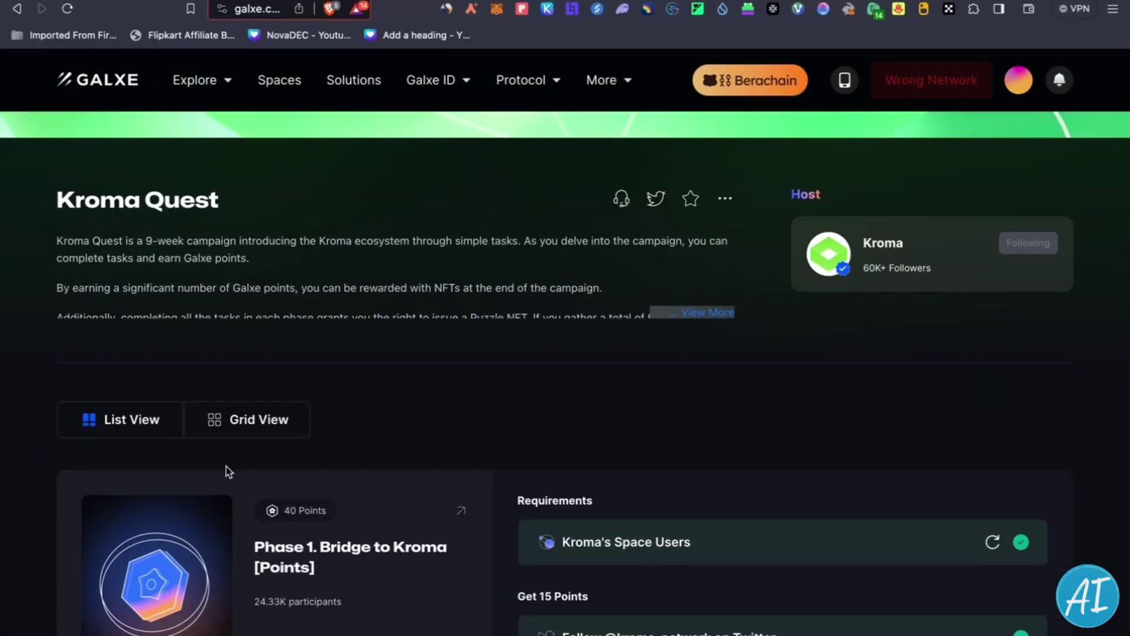
scroll(265, 410, "down", 20)
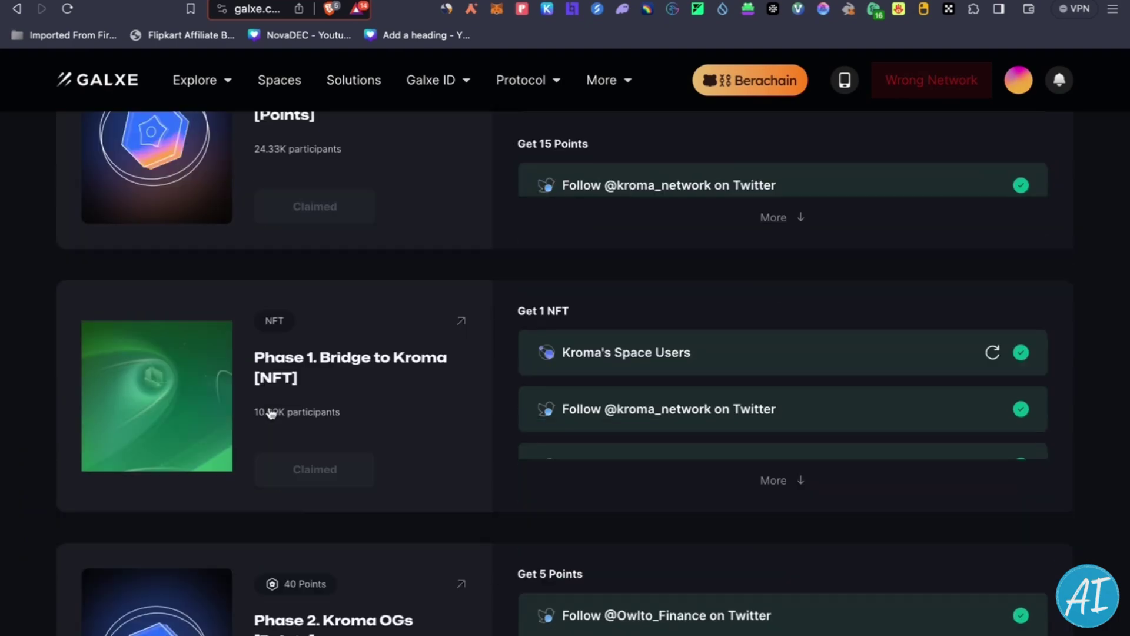
scroll(279, 411, "down", 20)
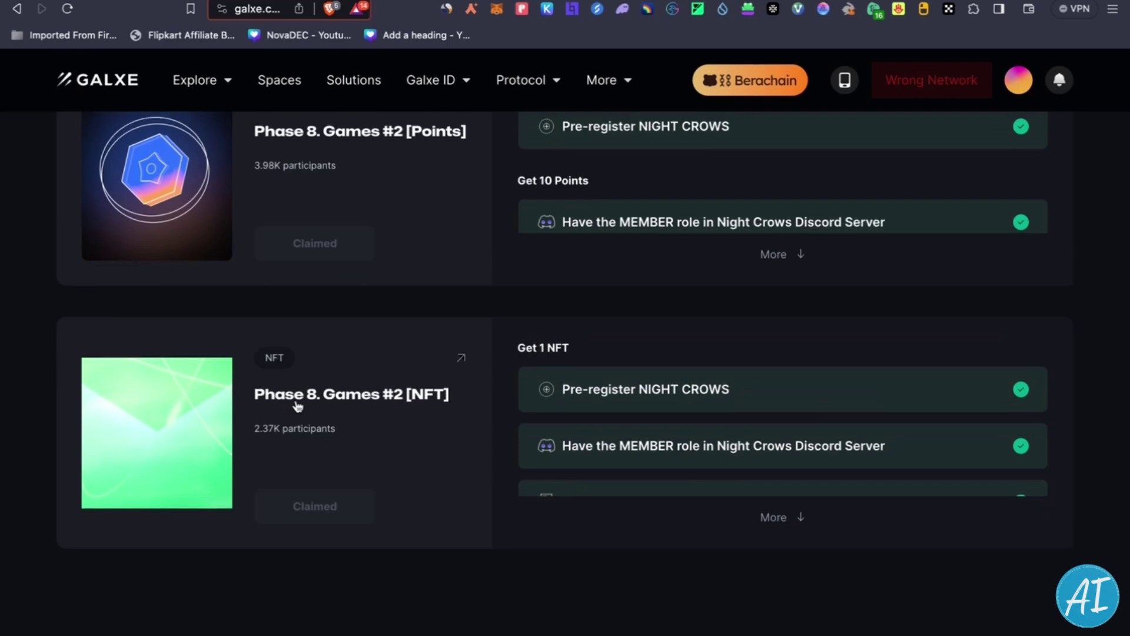
scroll(337, 298, "up", 1)
scroll(336, 296, "up", 20)
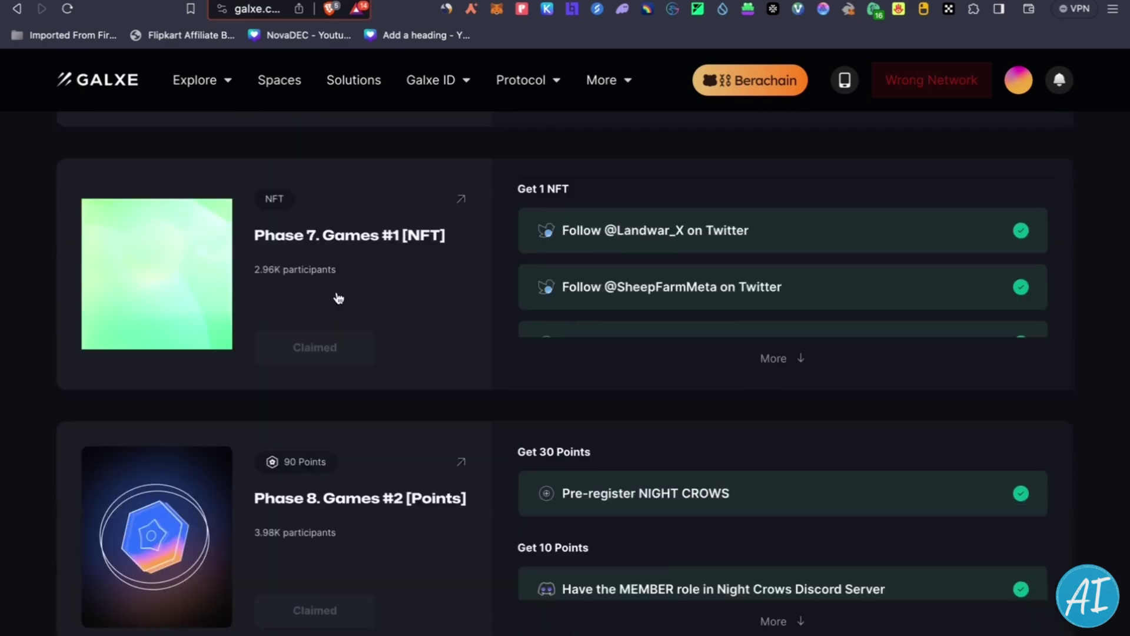
scroll(338, 298, "up", 20)
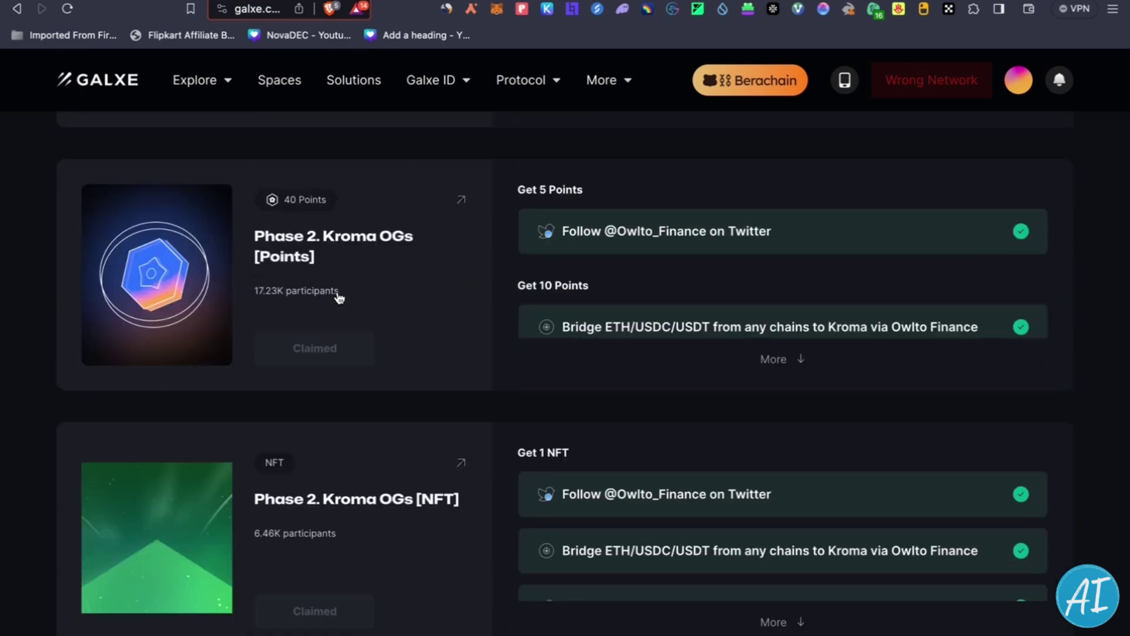
Read the full Kroma Quest description covering points, Puzzle NFTs and the campaign period.
scroll(339, 297, "up", 4)
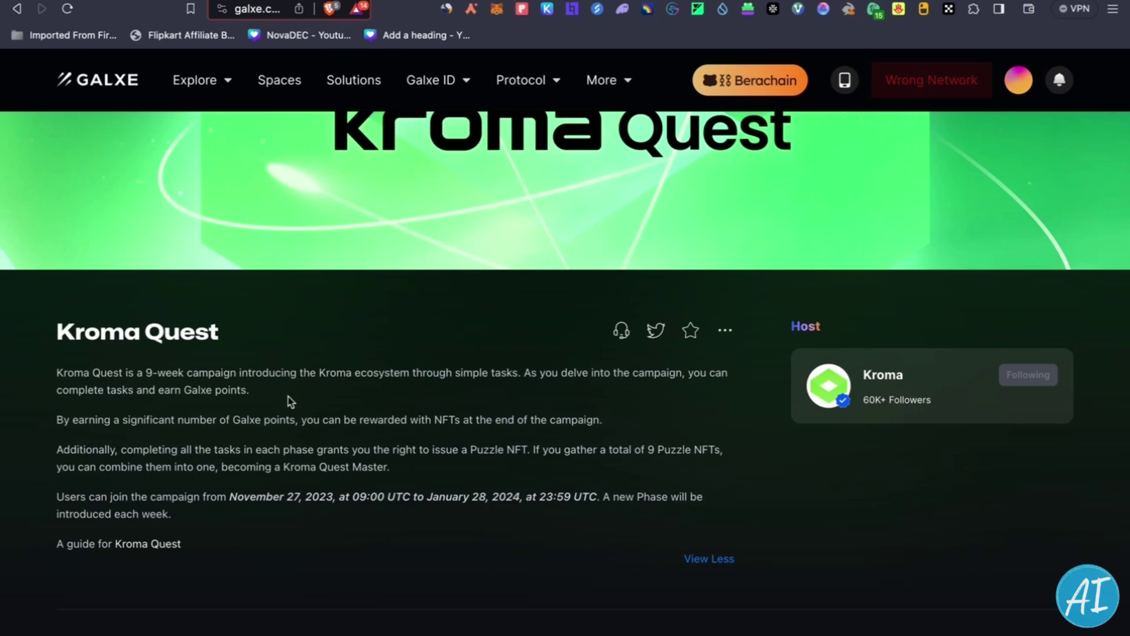
scroll(290, 401, "down", 8)
scroll(303, 392, "up", 10)
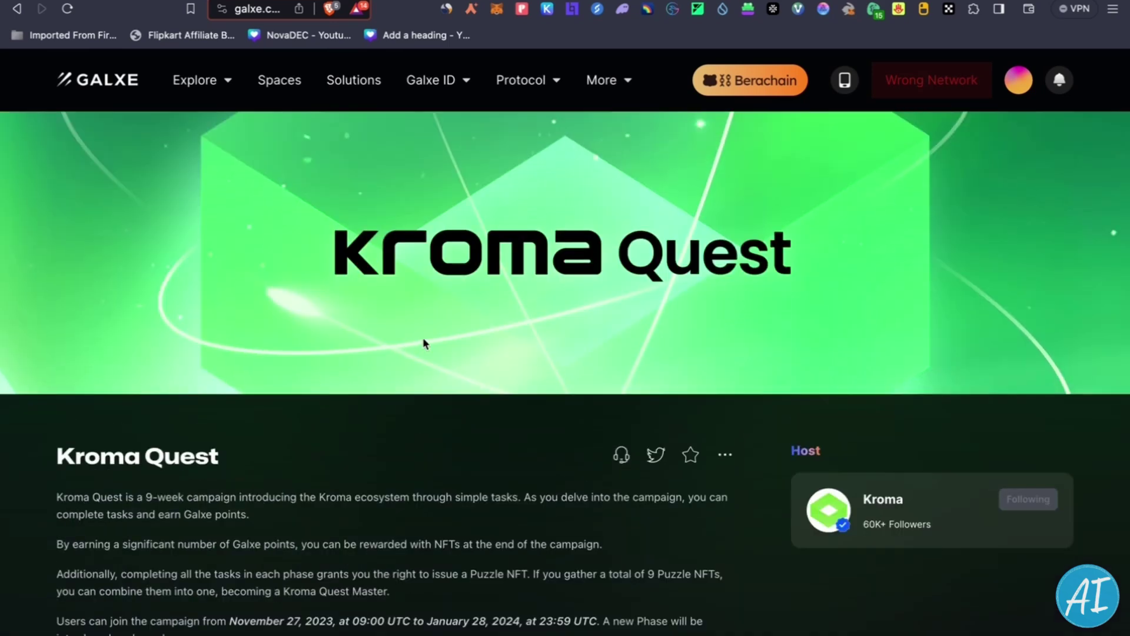
scroll(426, 428, "down", 1)
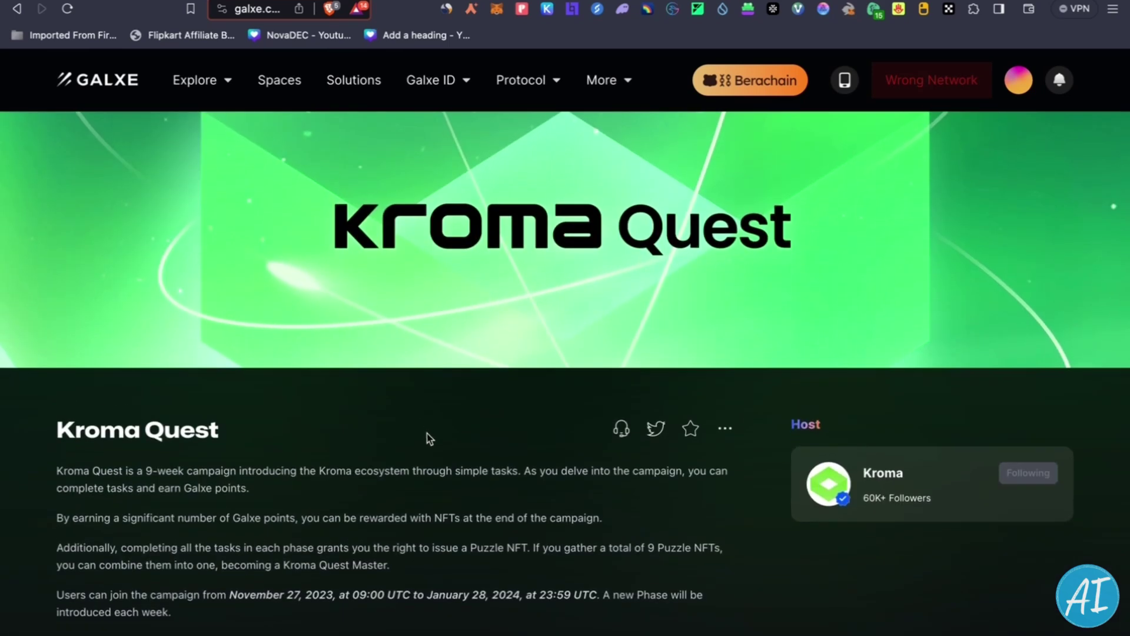
Return to the Kroma space page and check its My Points summary and campaign section.
scroll(427, 438, "down", 3)
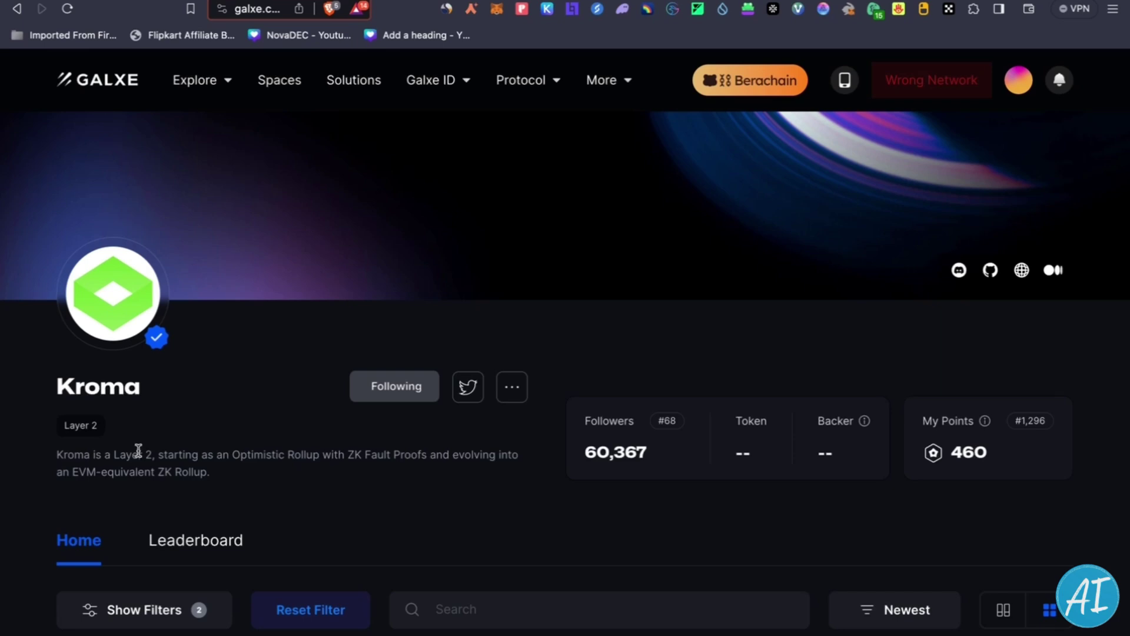
scroll(147, 456, "down", 4)
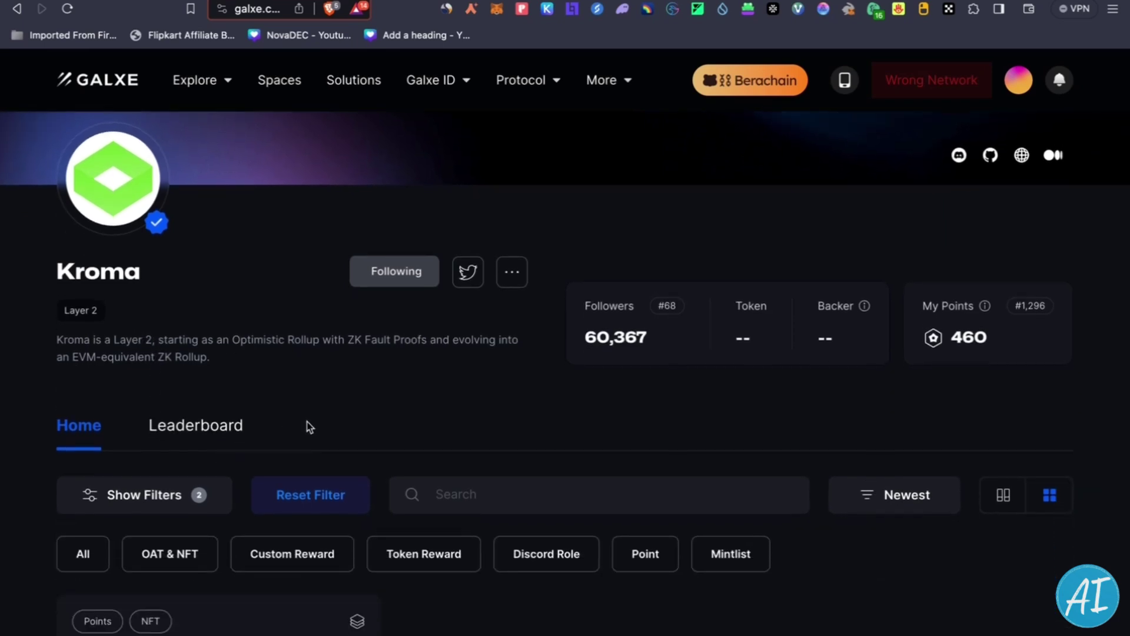
scroll(316, 421, "down", 1)
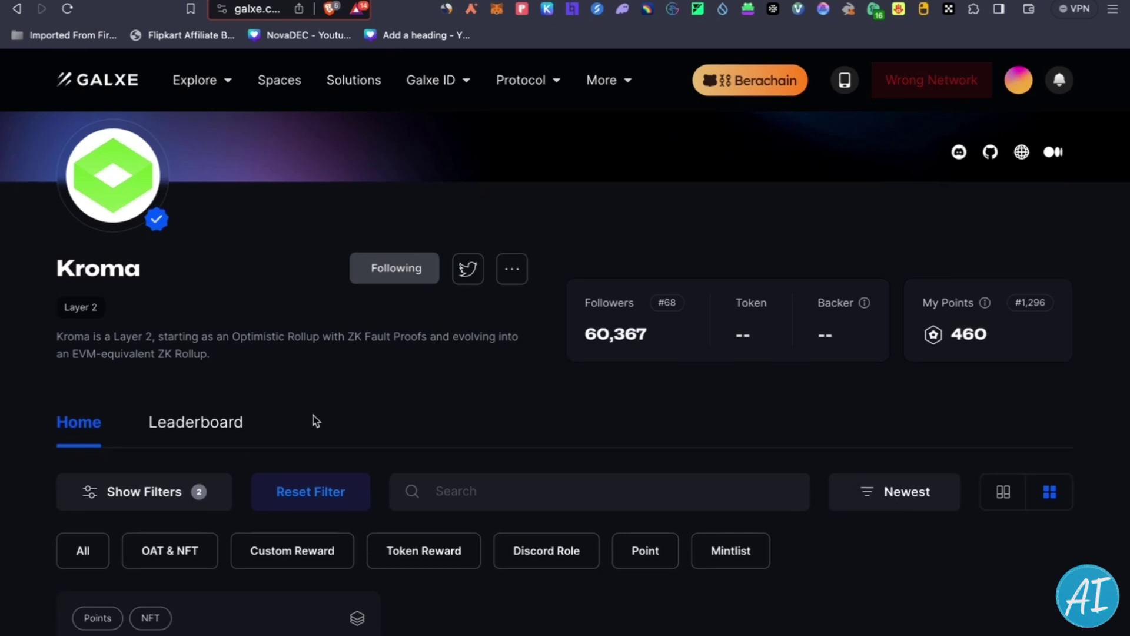